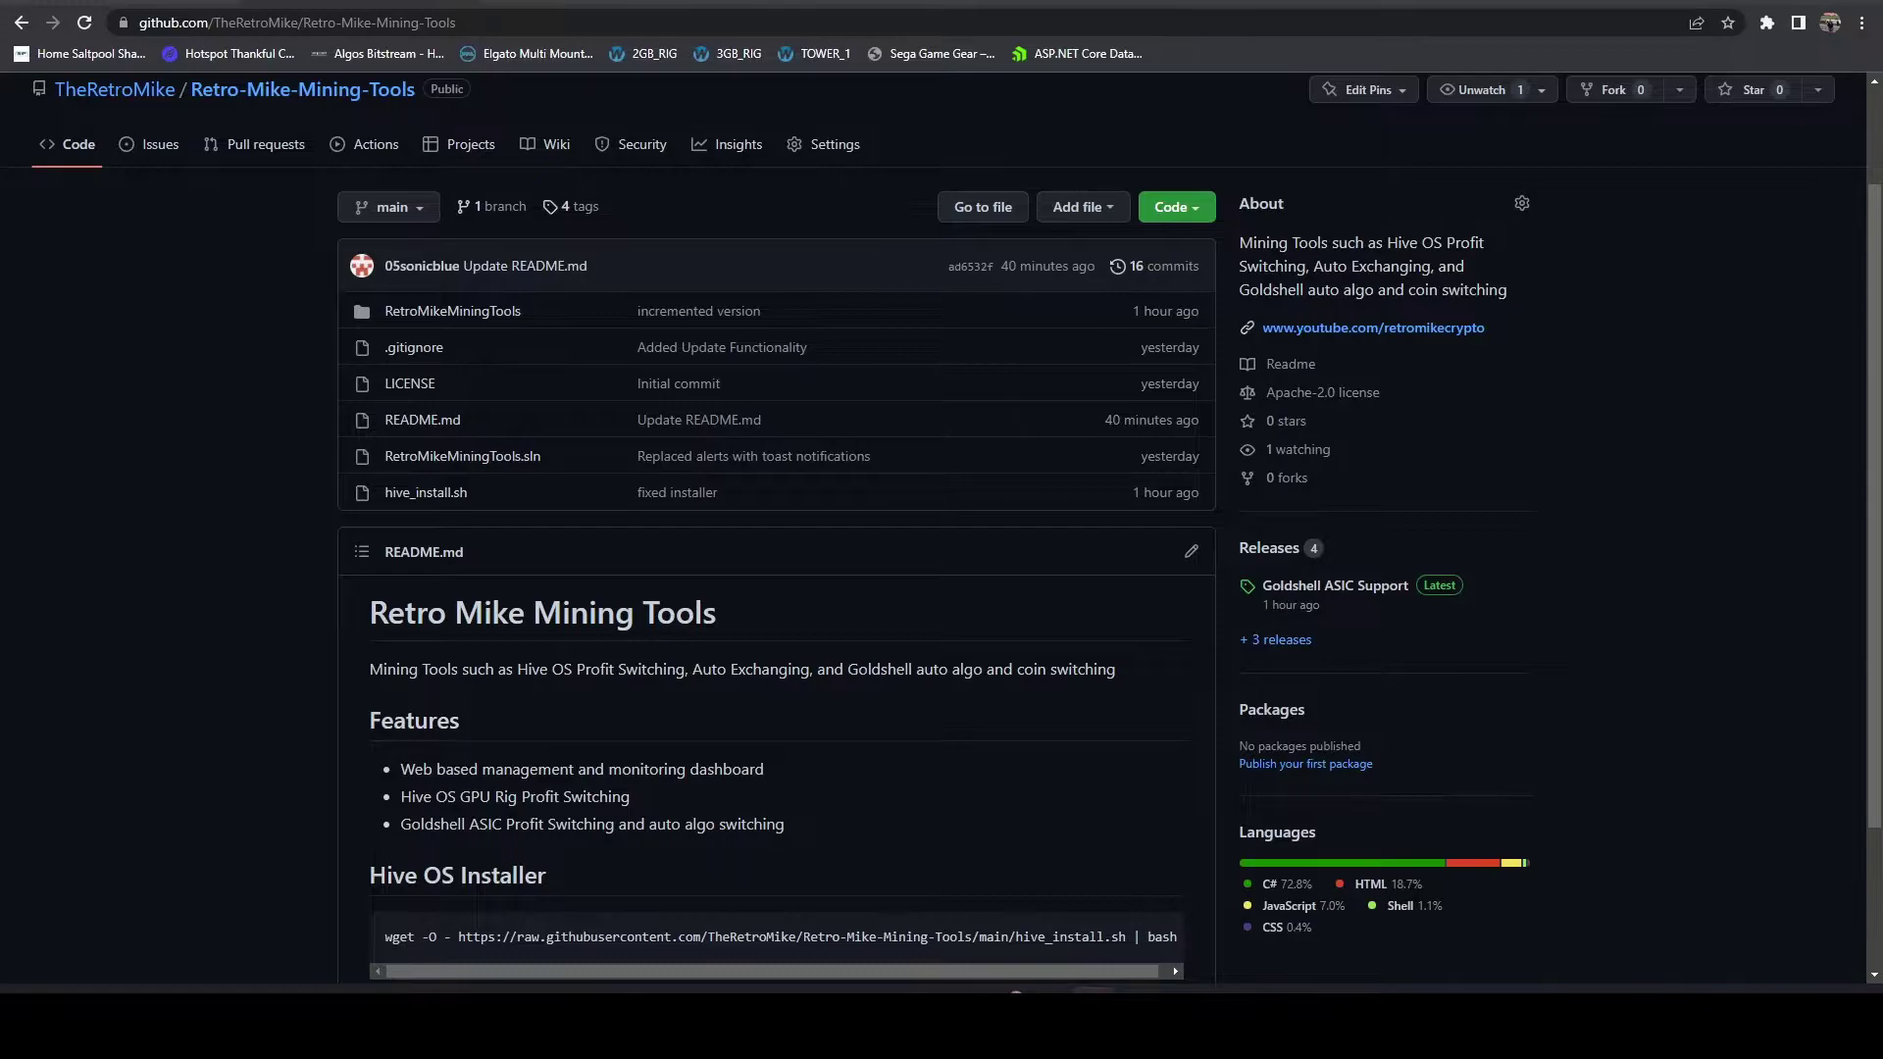
Step: Open the BeeLink worker in Hive OS, and copy the Hive OS installer command from the Retro-Mike-Mining-Tools README on GitHub
key(ctrl+Tab)
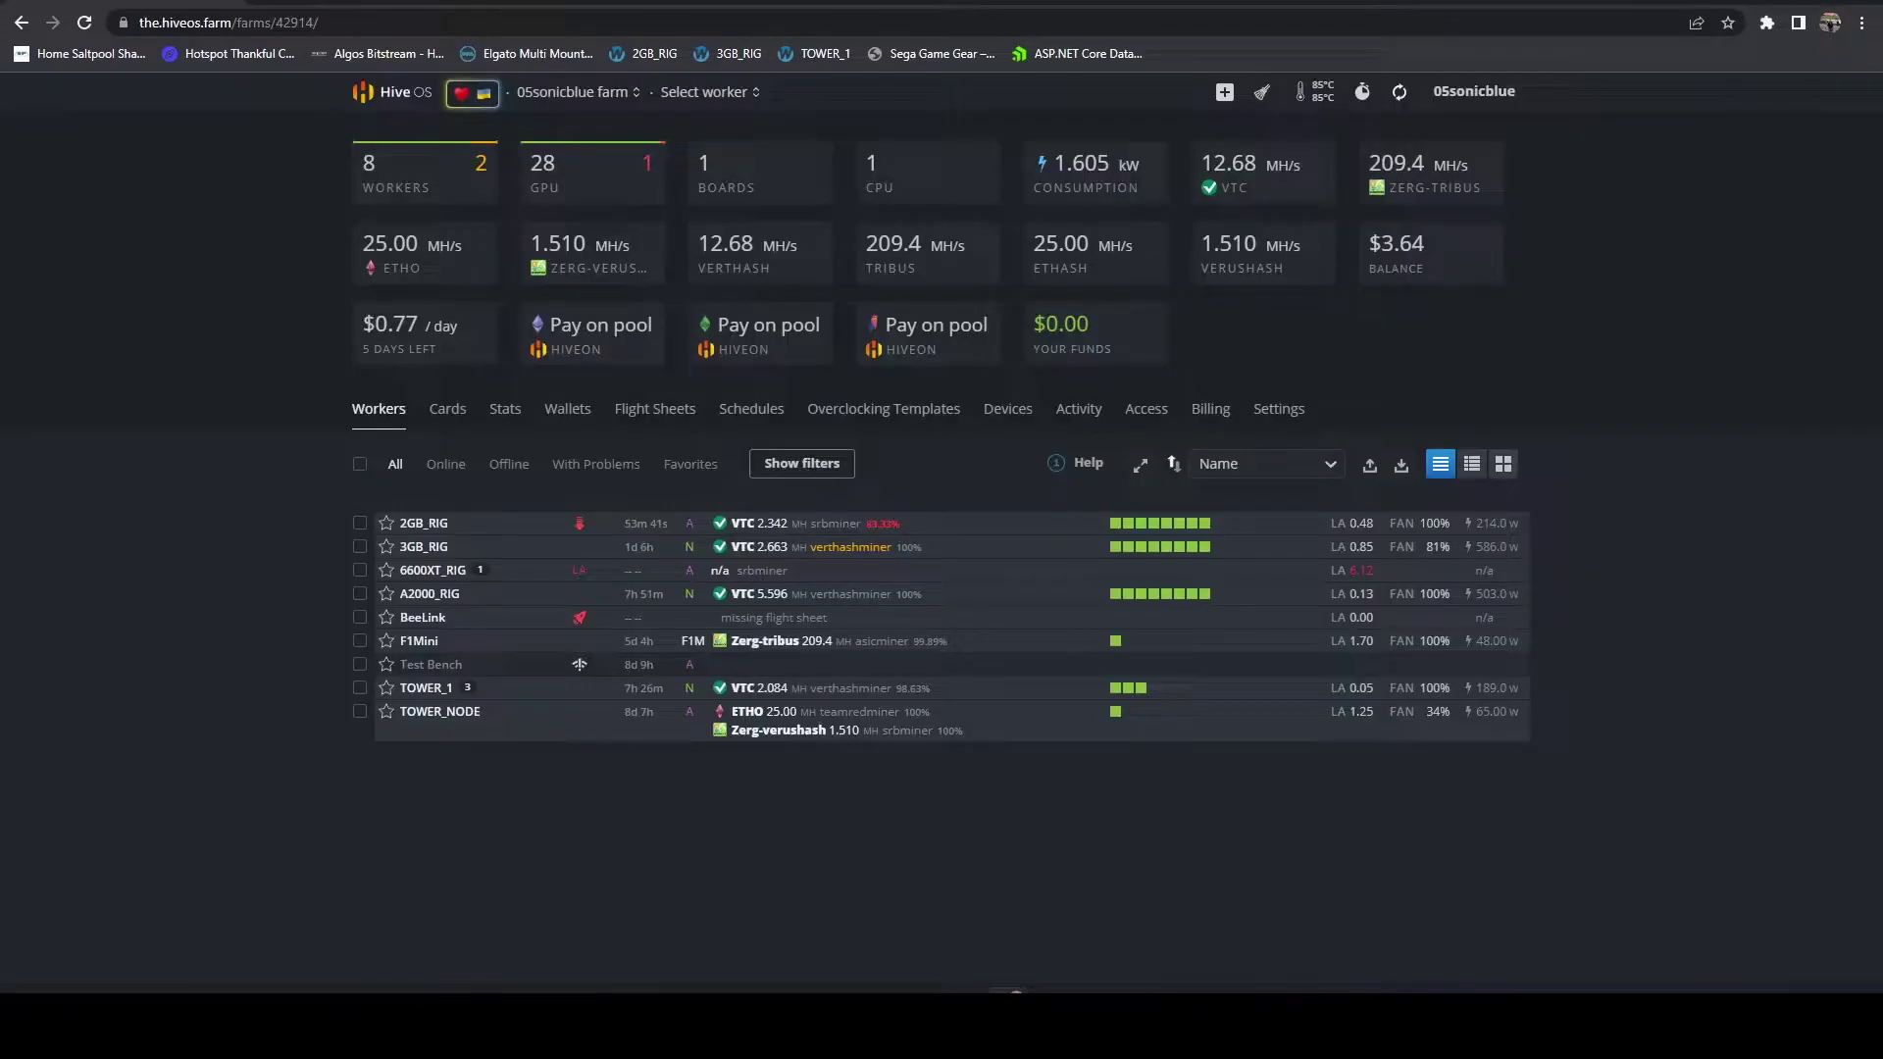
click(422, 616)
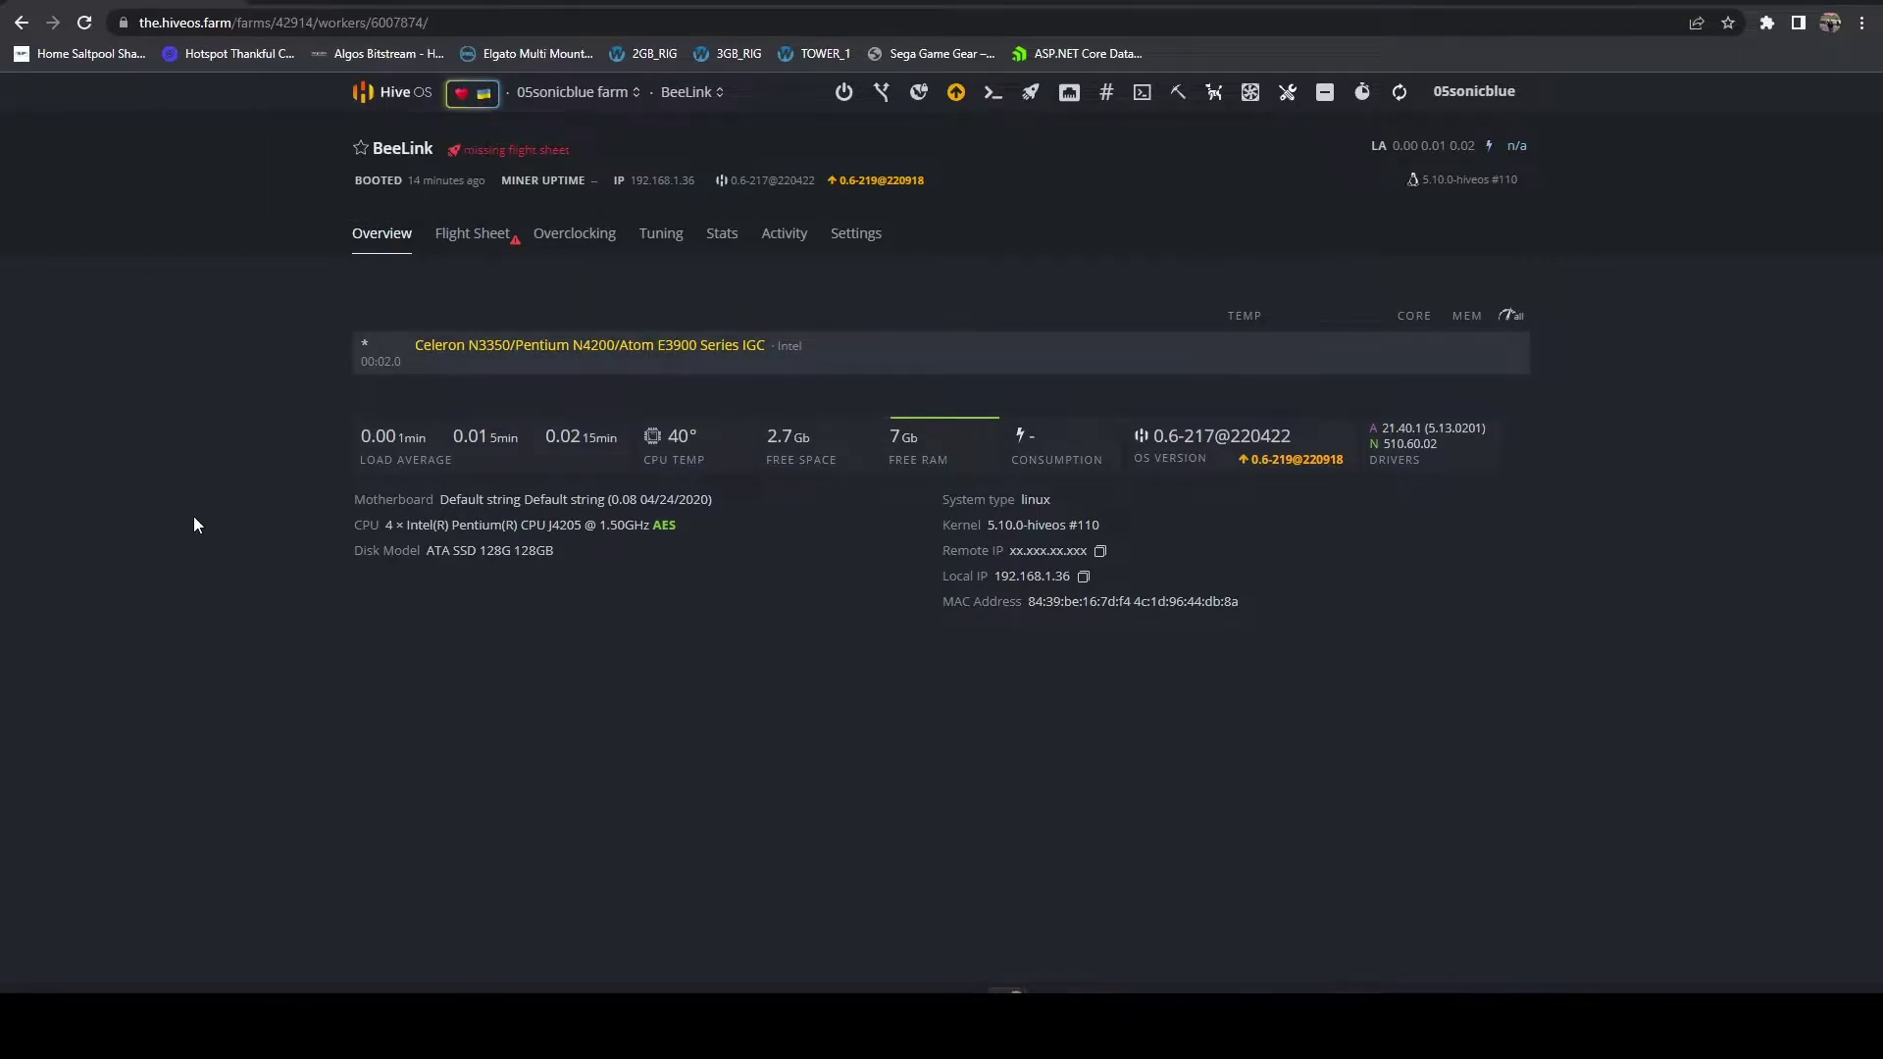
click(345, 2)
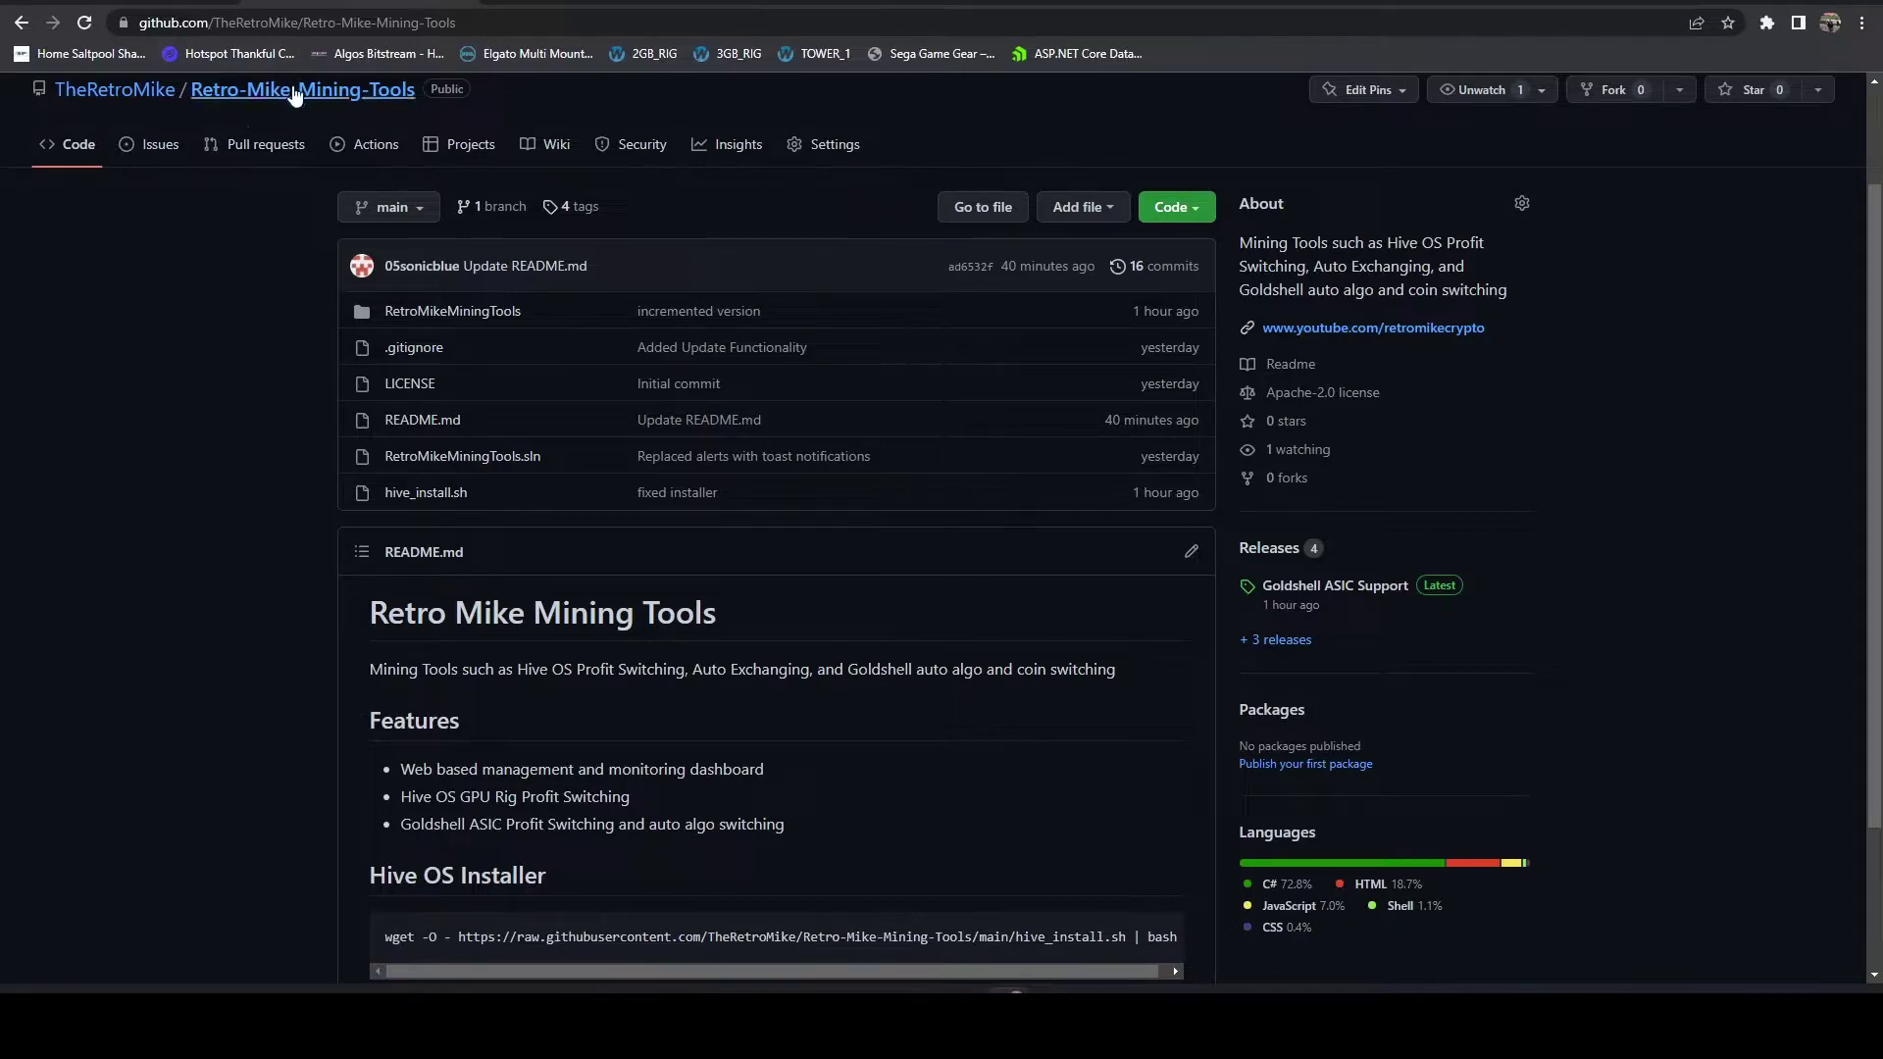
scroll(727, 512, down, 1)
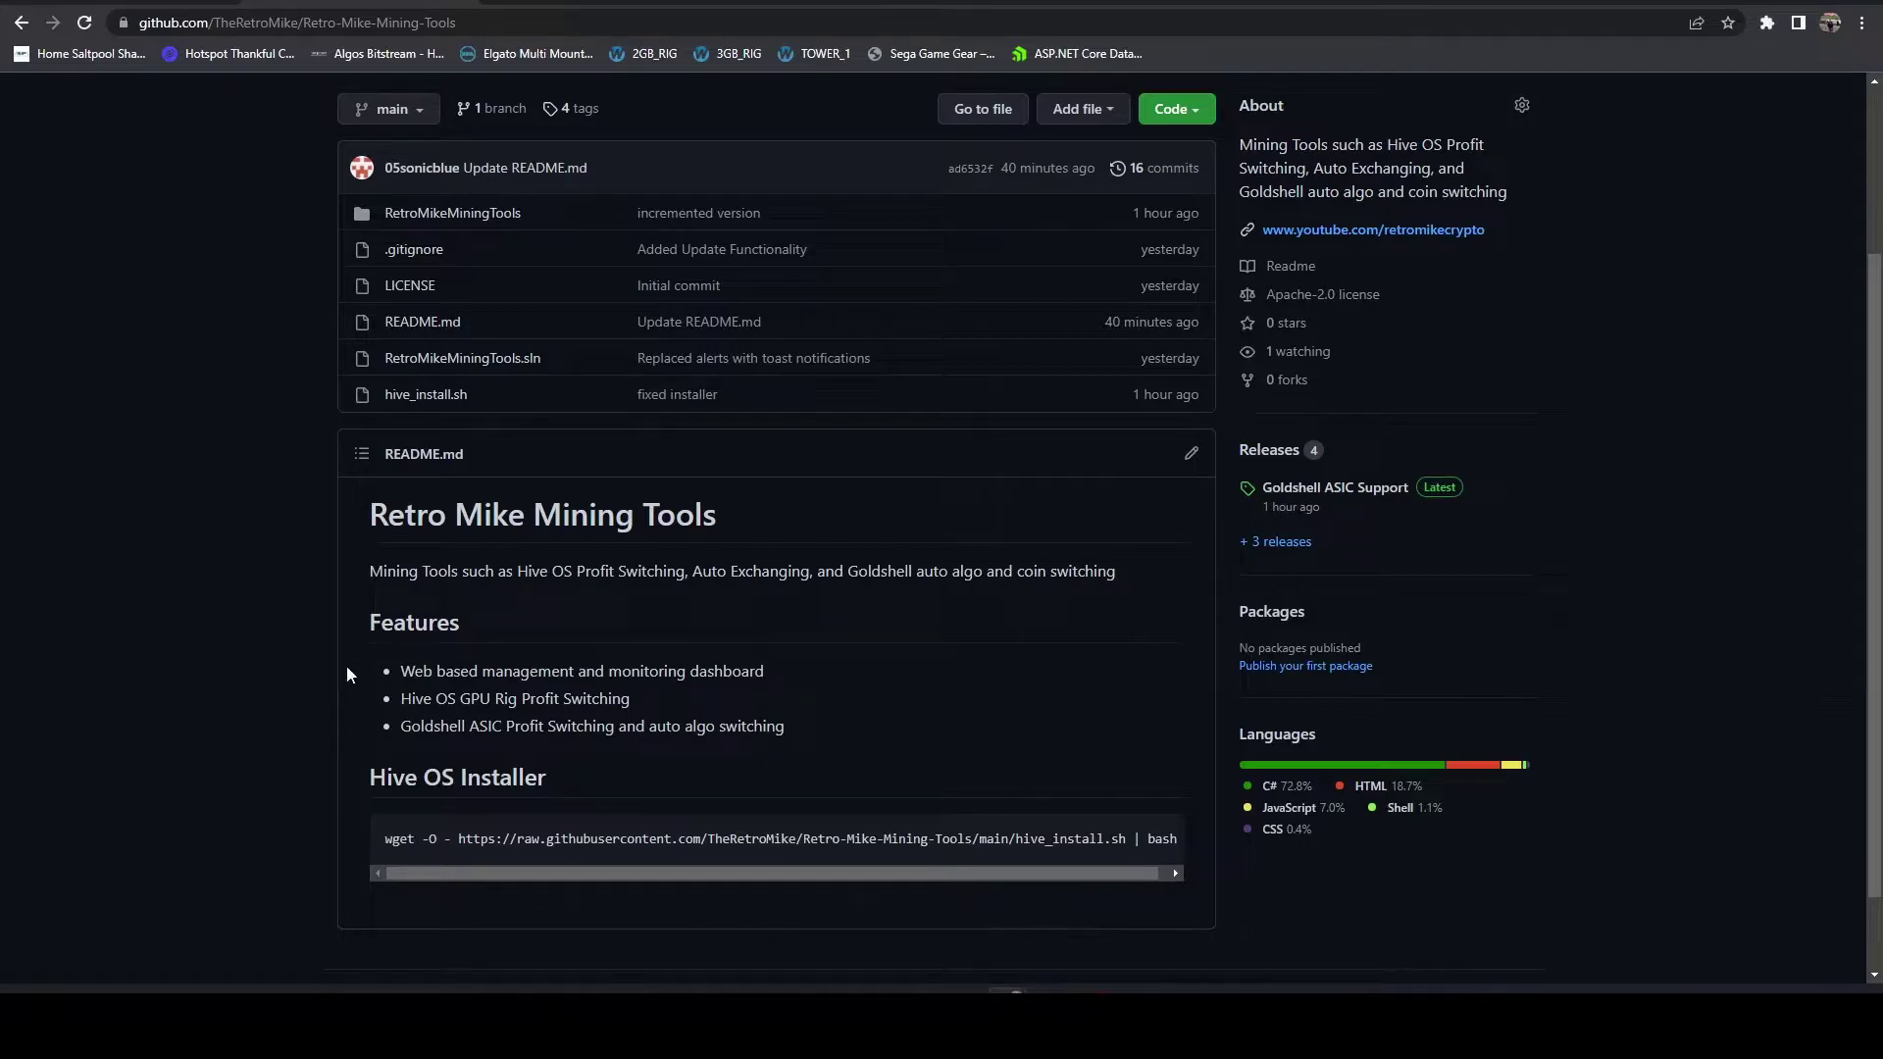
drag(355, 773, 690, 887)
click(279, 764)
click(1161, 837)
Step: Run the copied hive_install.sh installer command on the BeeLink worker in Hive OS
key(ctrl+Tab)
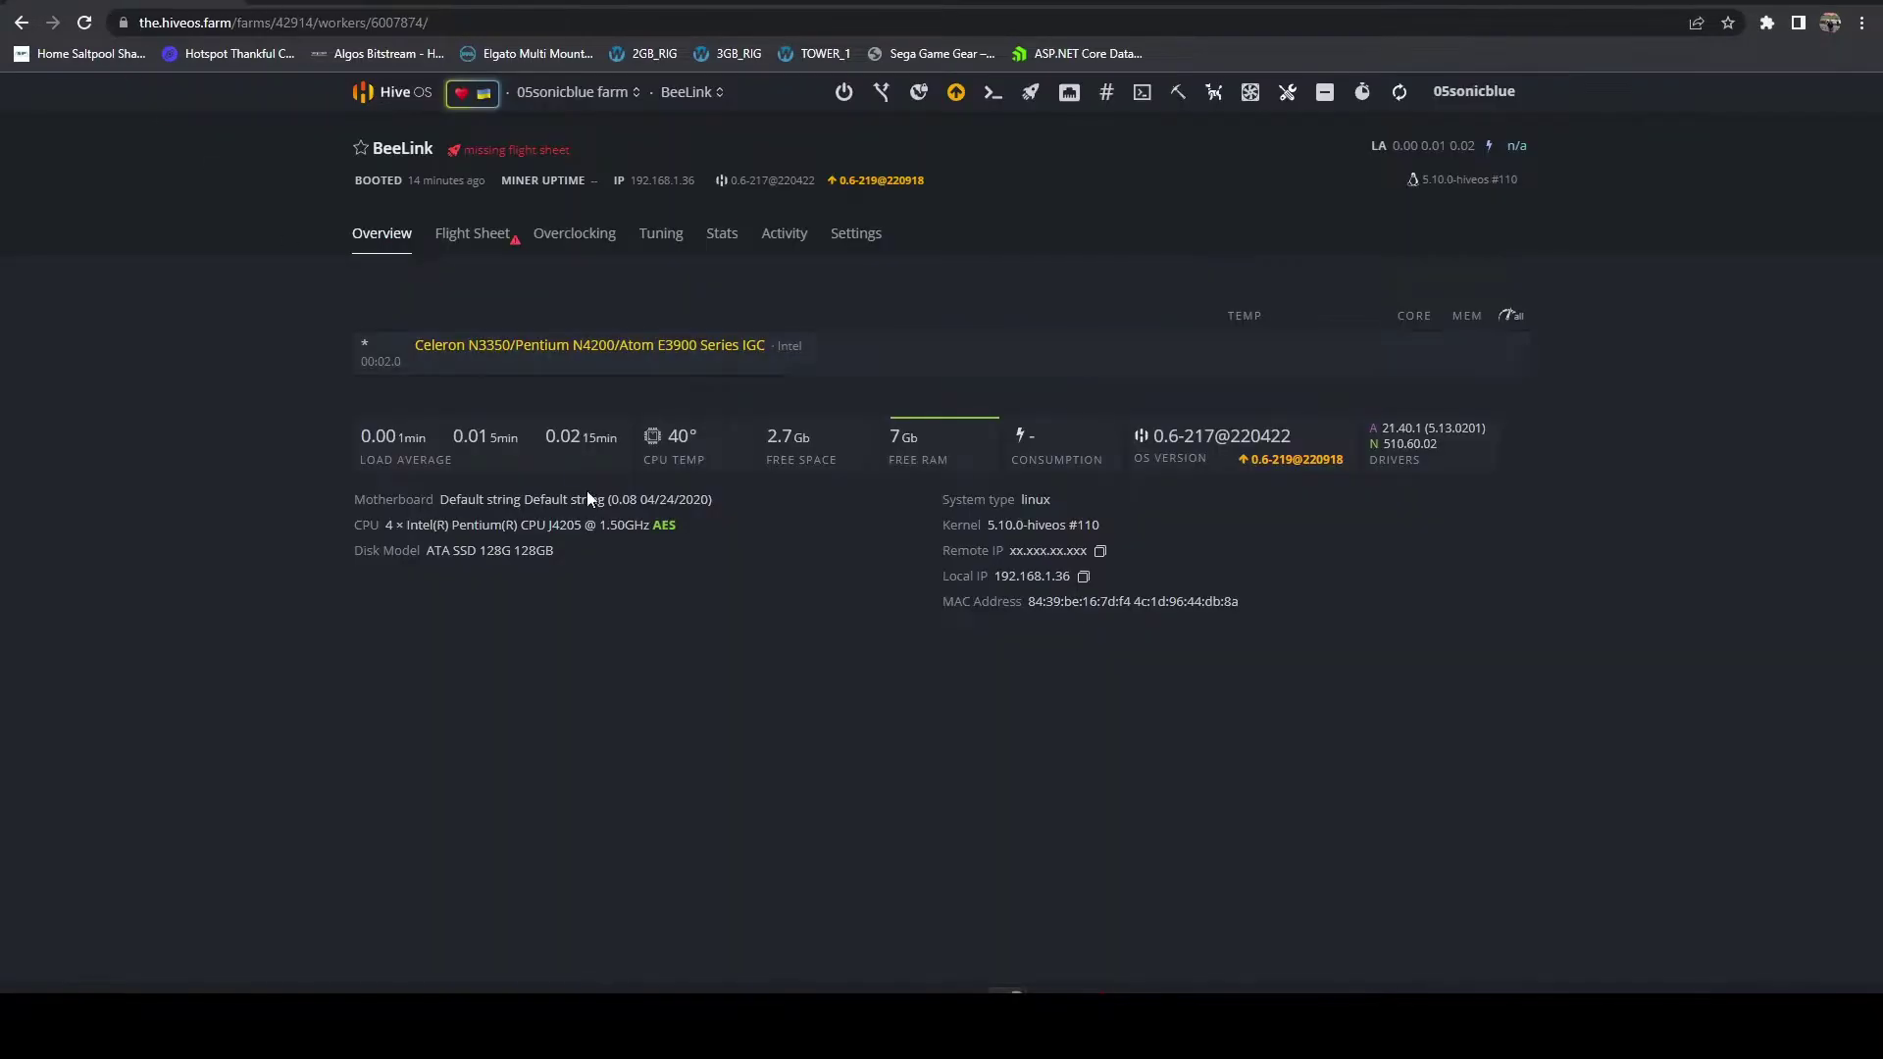
click(991, 104)
right_click(748, 273)
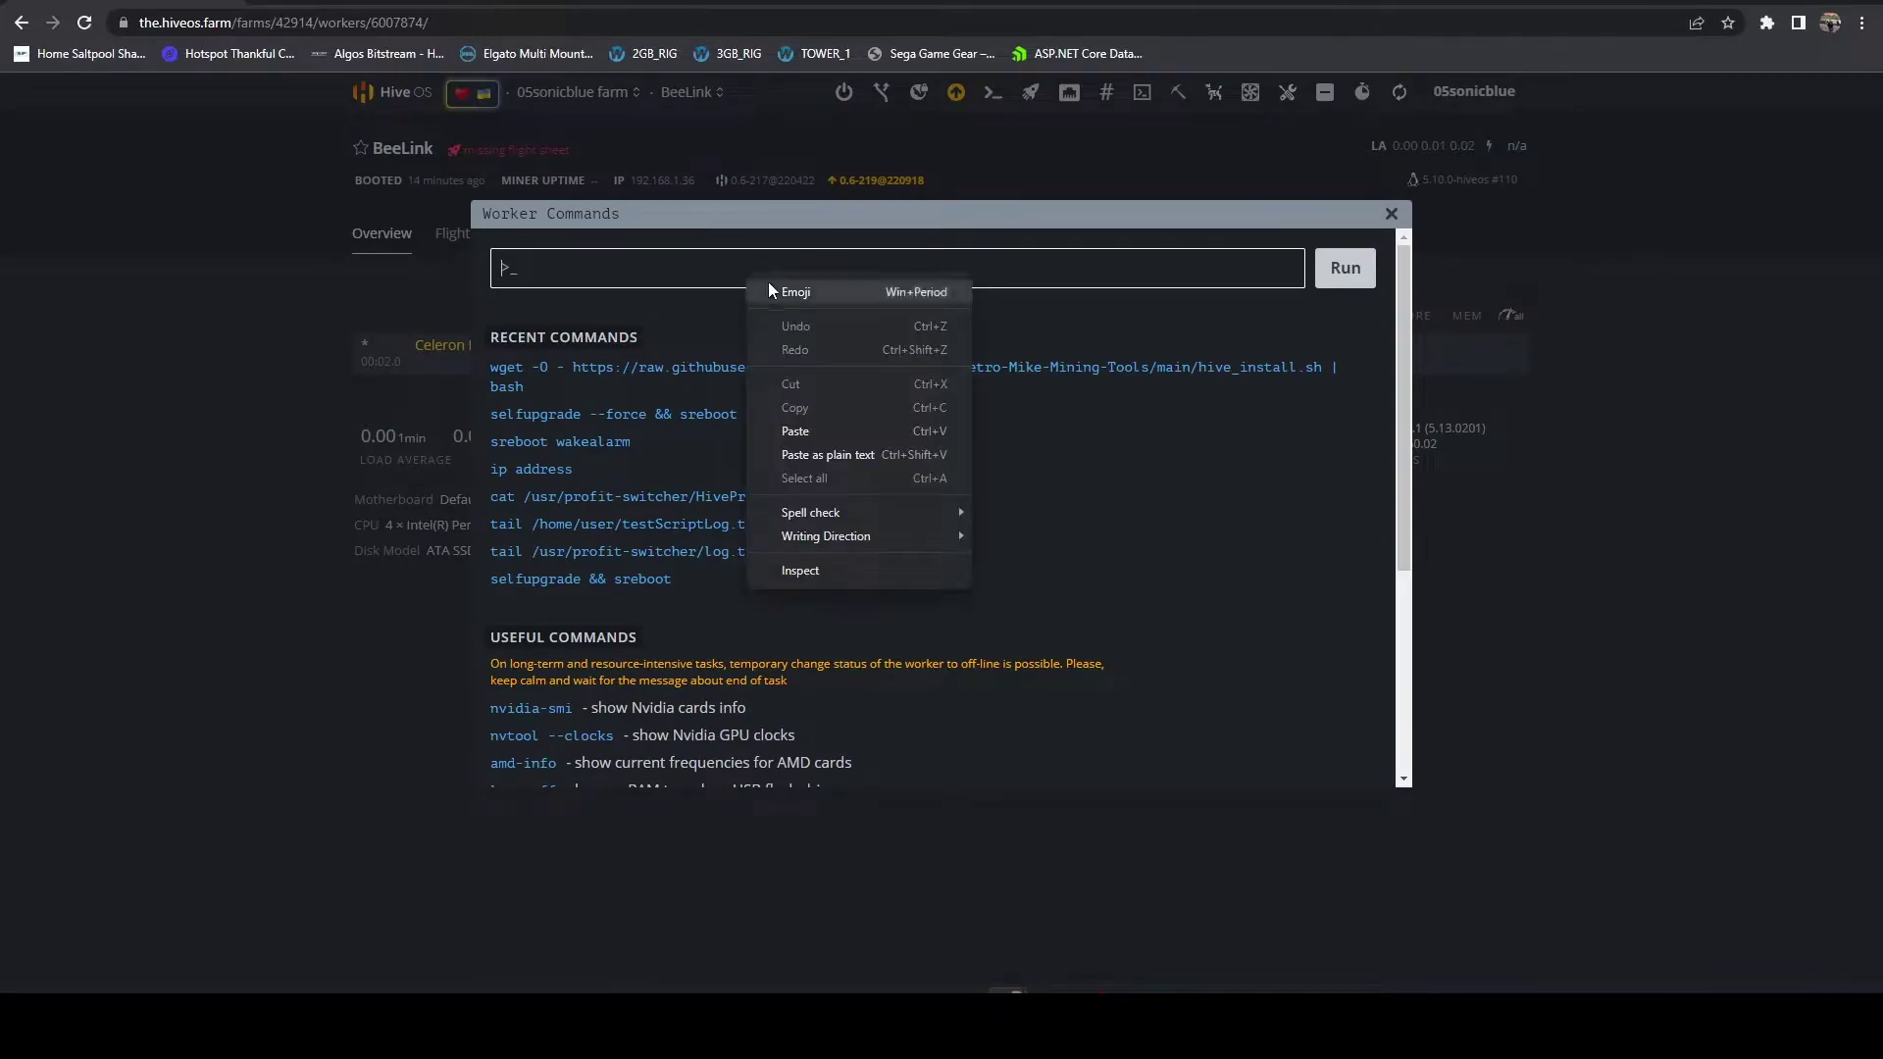
click(810, 420)
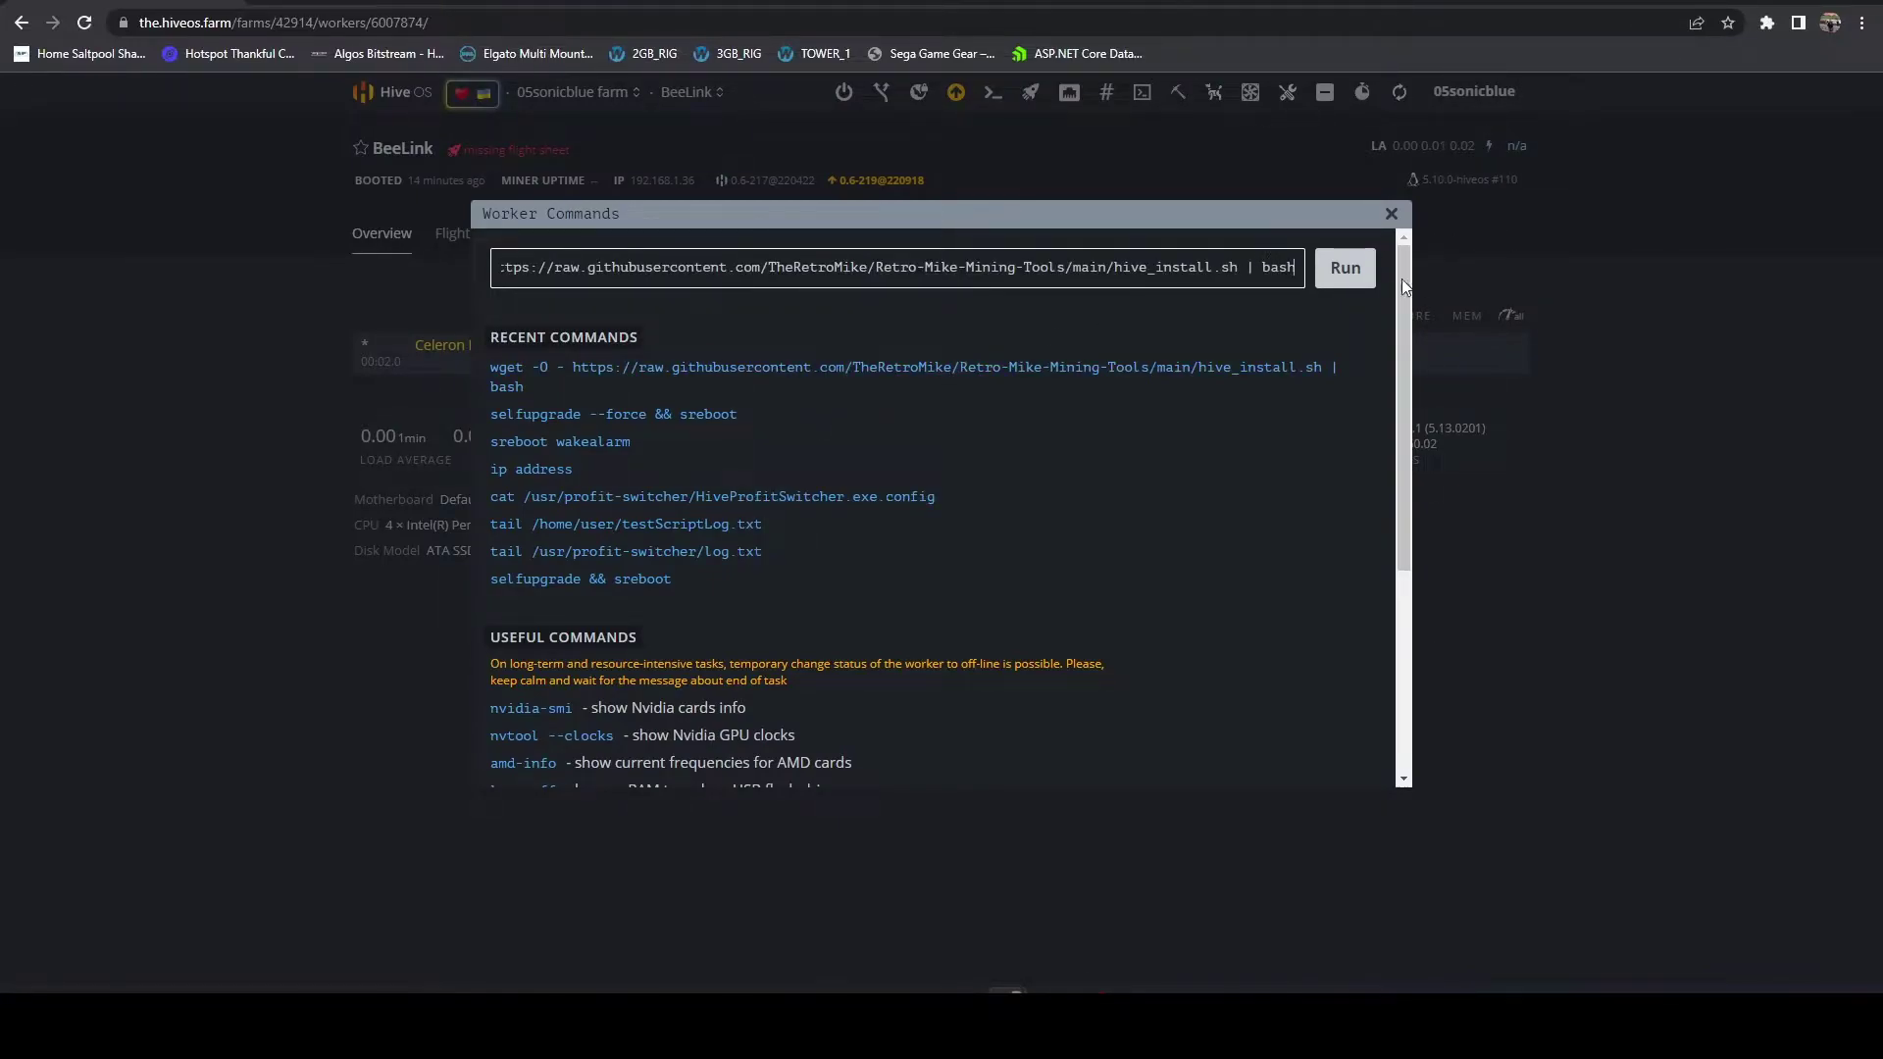
click(1345, 269)
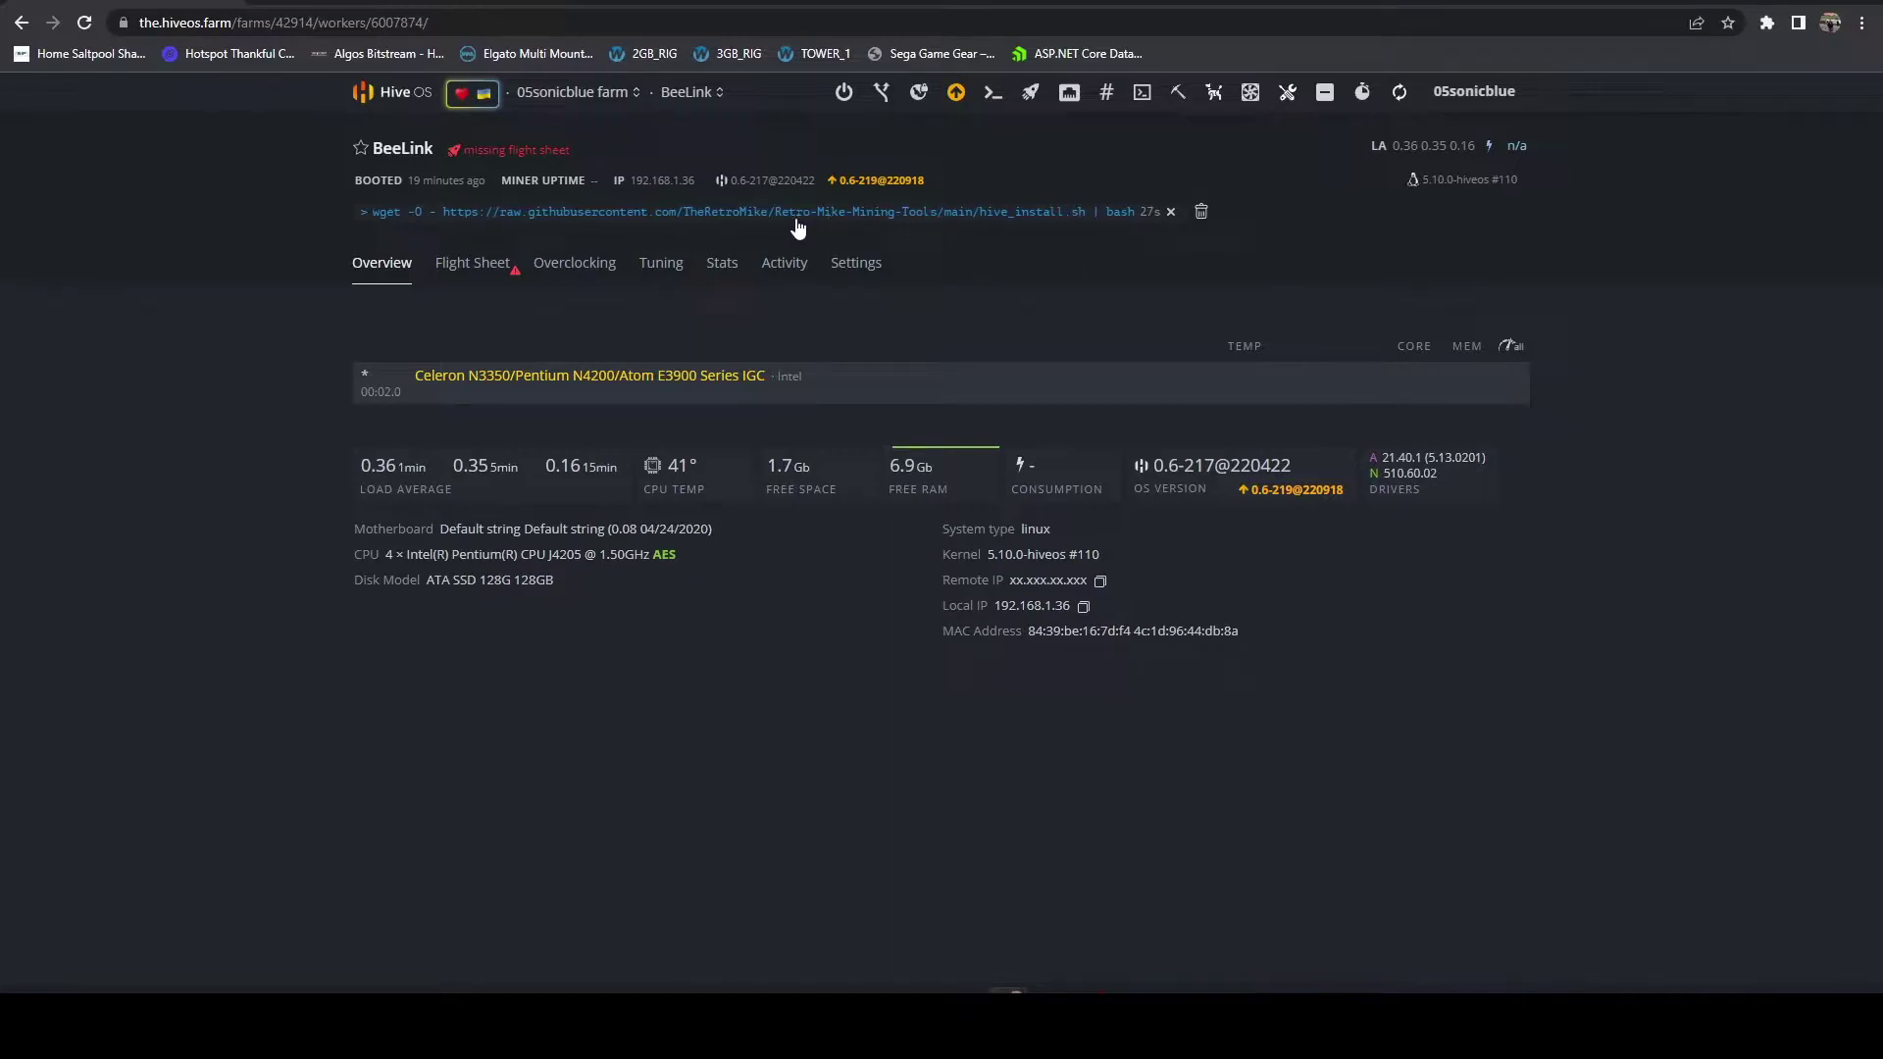
Step: Refresh the BeeLink worker's status and read the installer command's output through to its end
click(1399, 93)
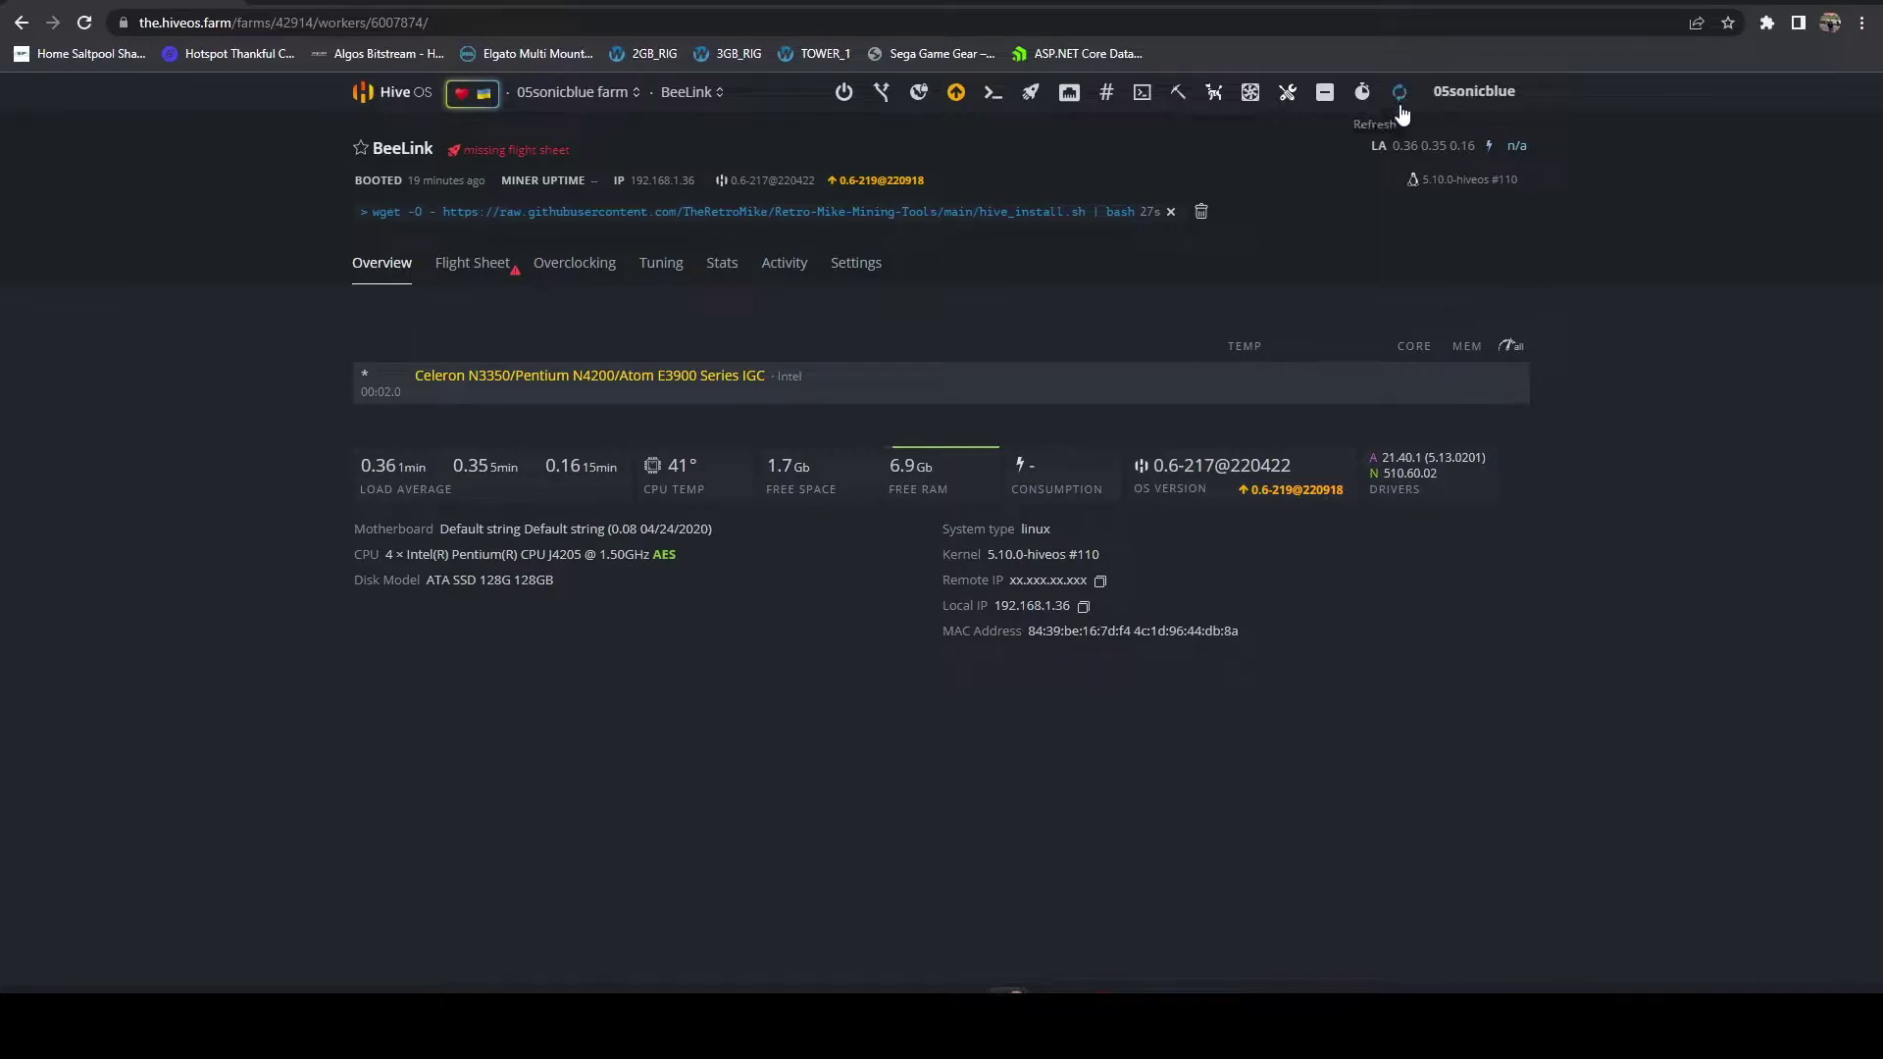
click(626, 214)
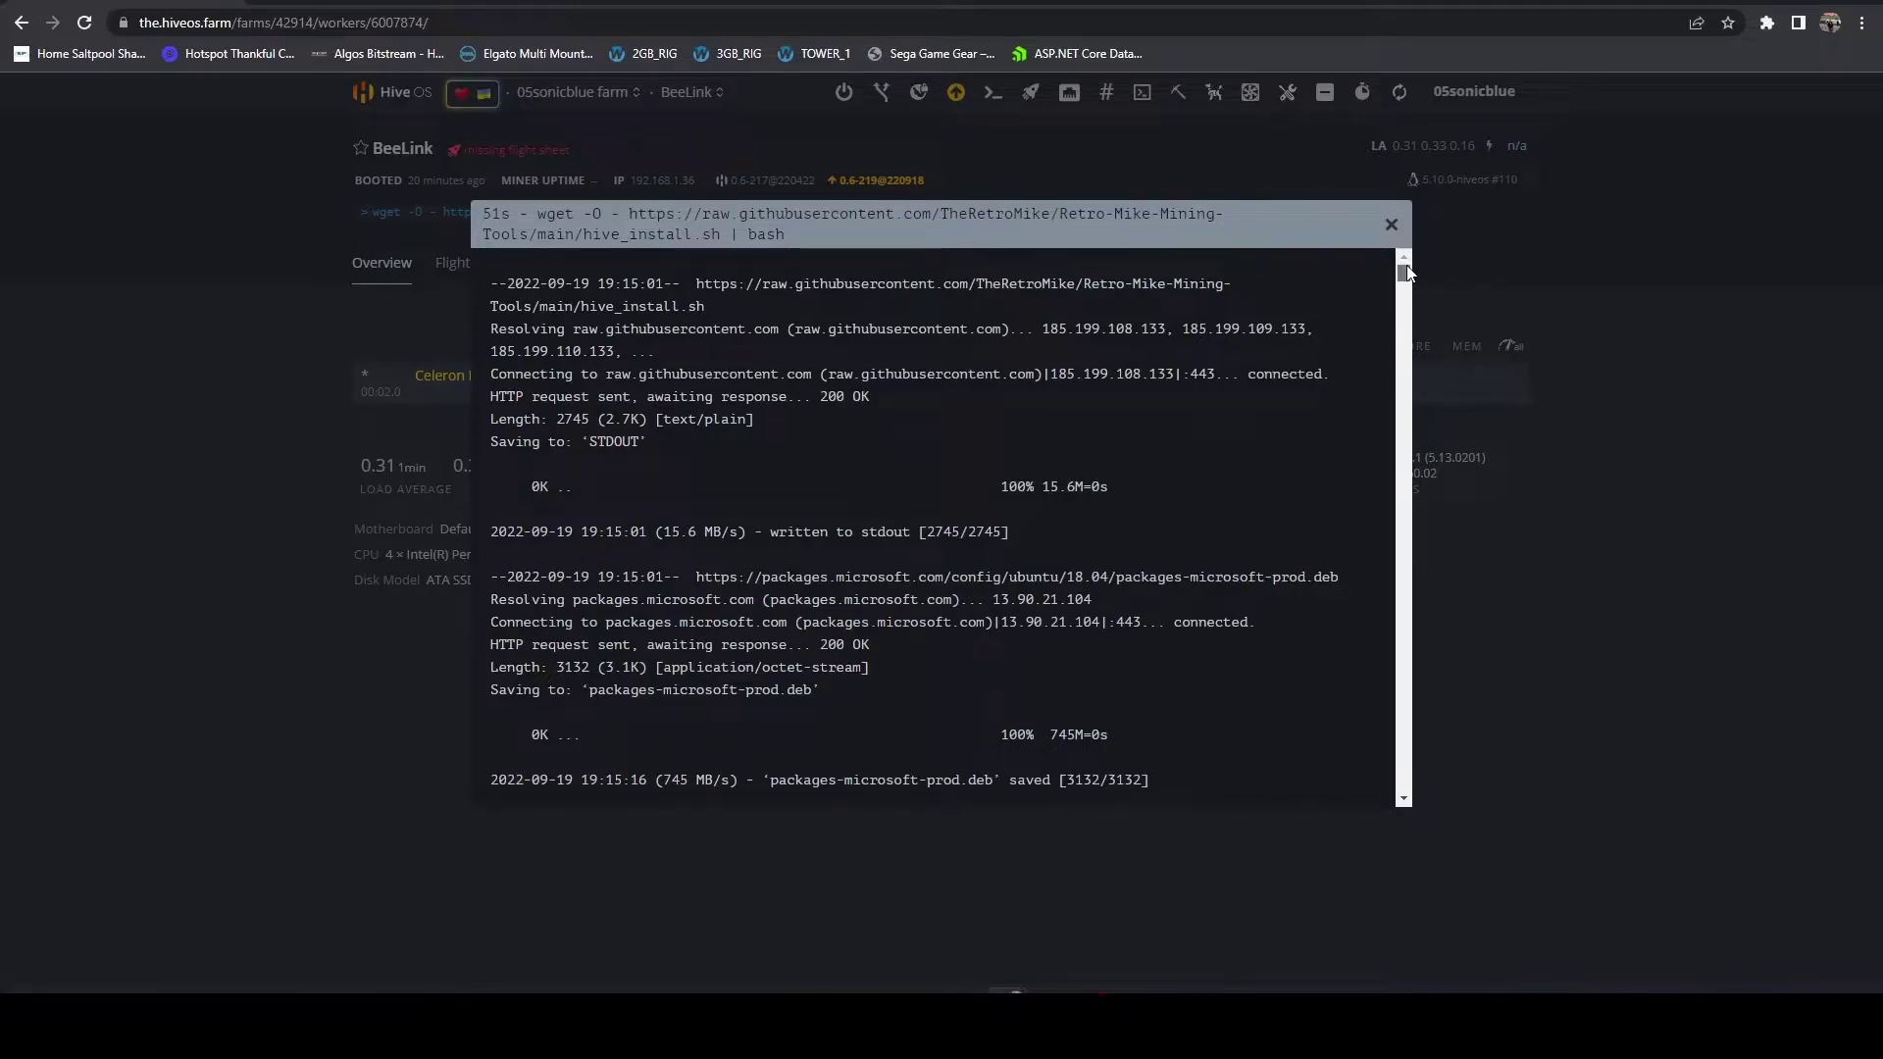
drag(1407, 265, 1434, 792)
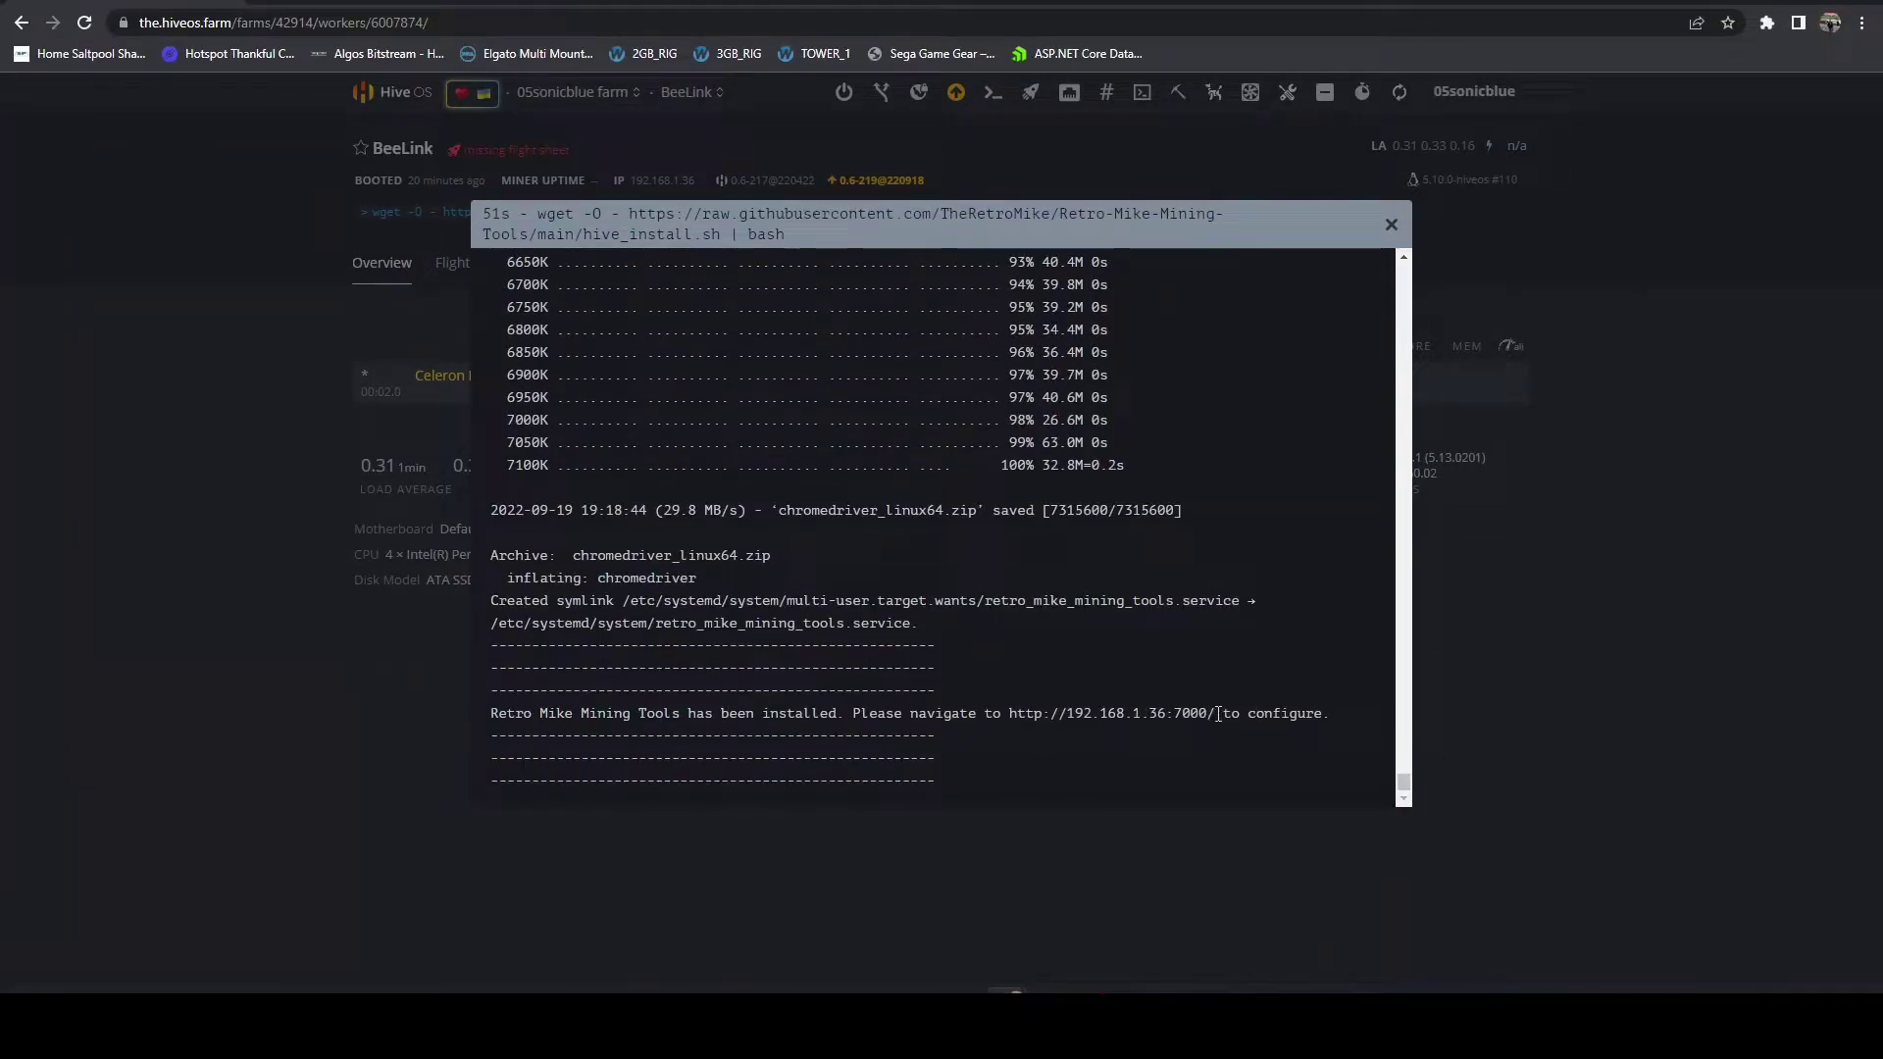
drag(1217, 713, 1009, 716)
key(ctrl+c)
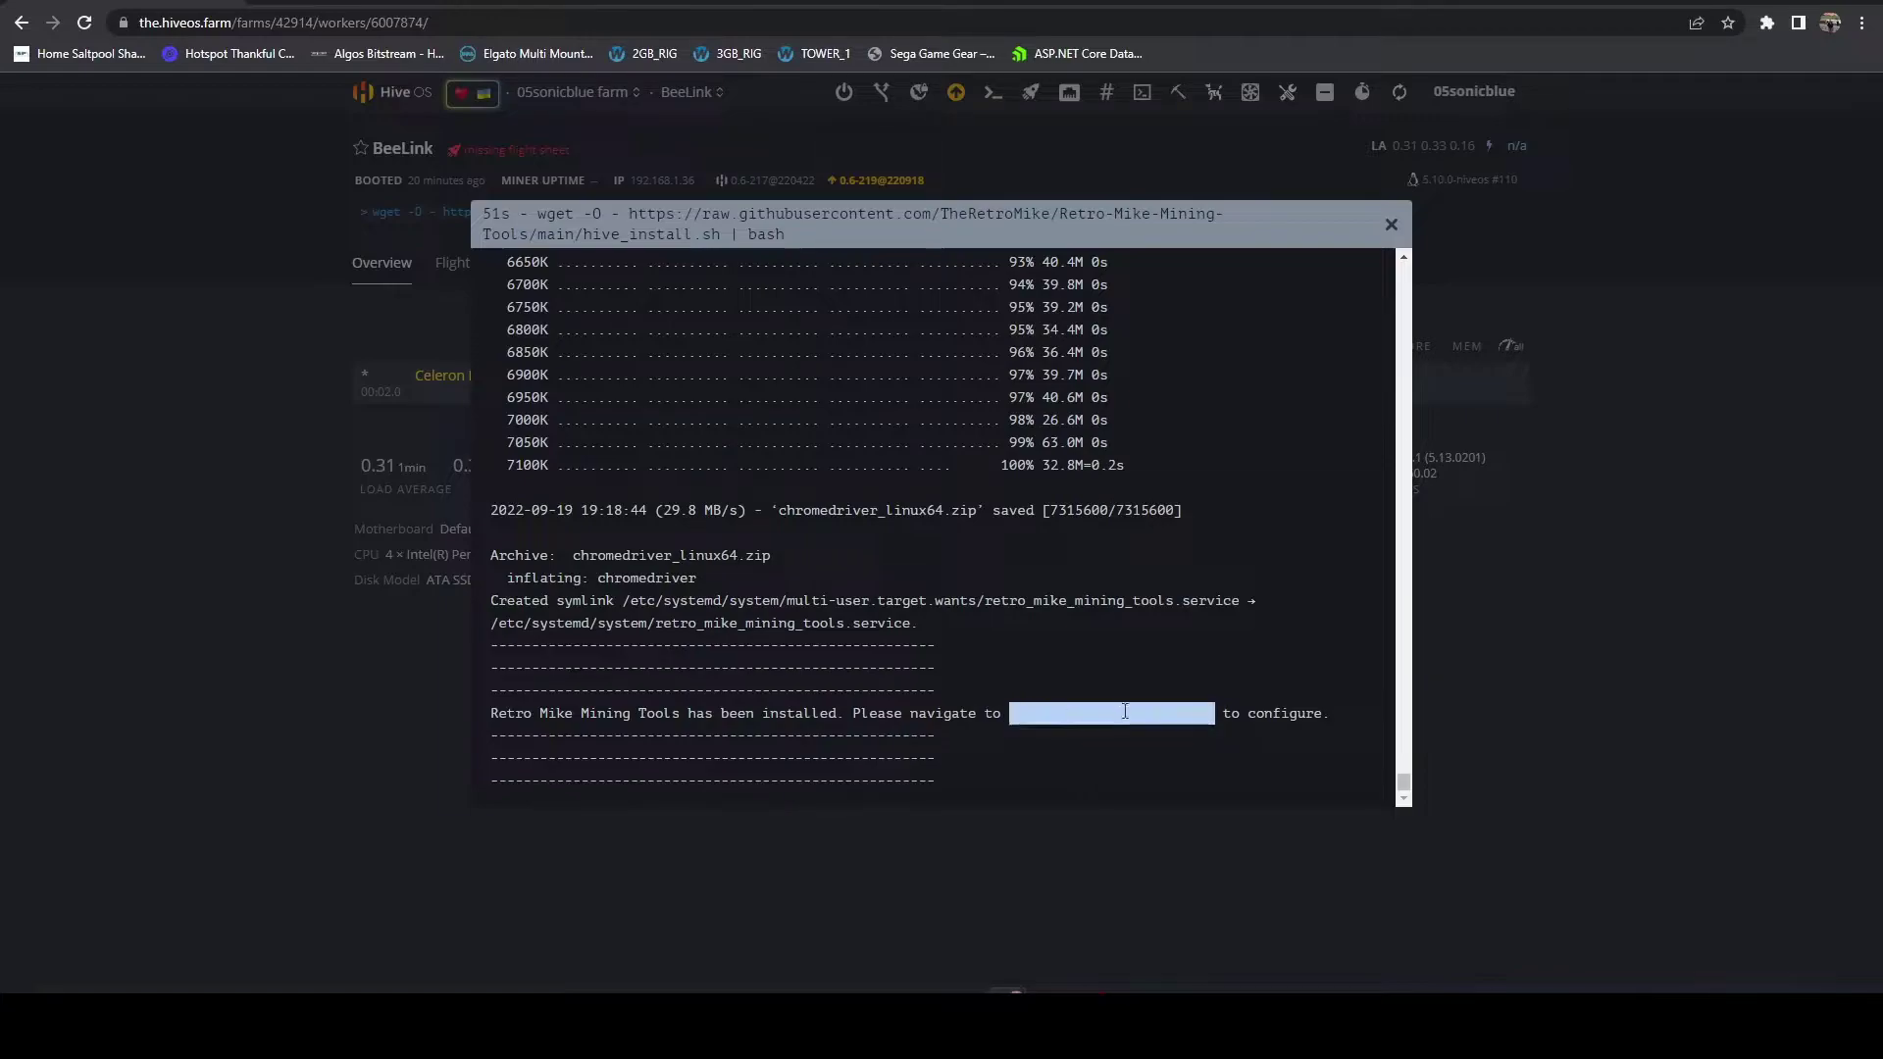
click(1021, 685)
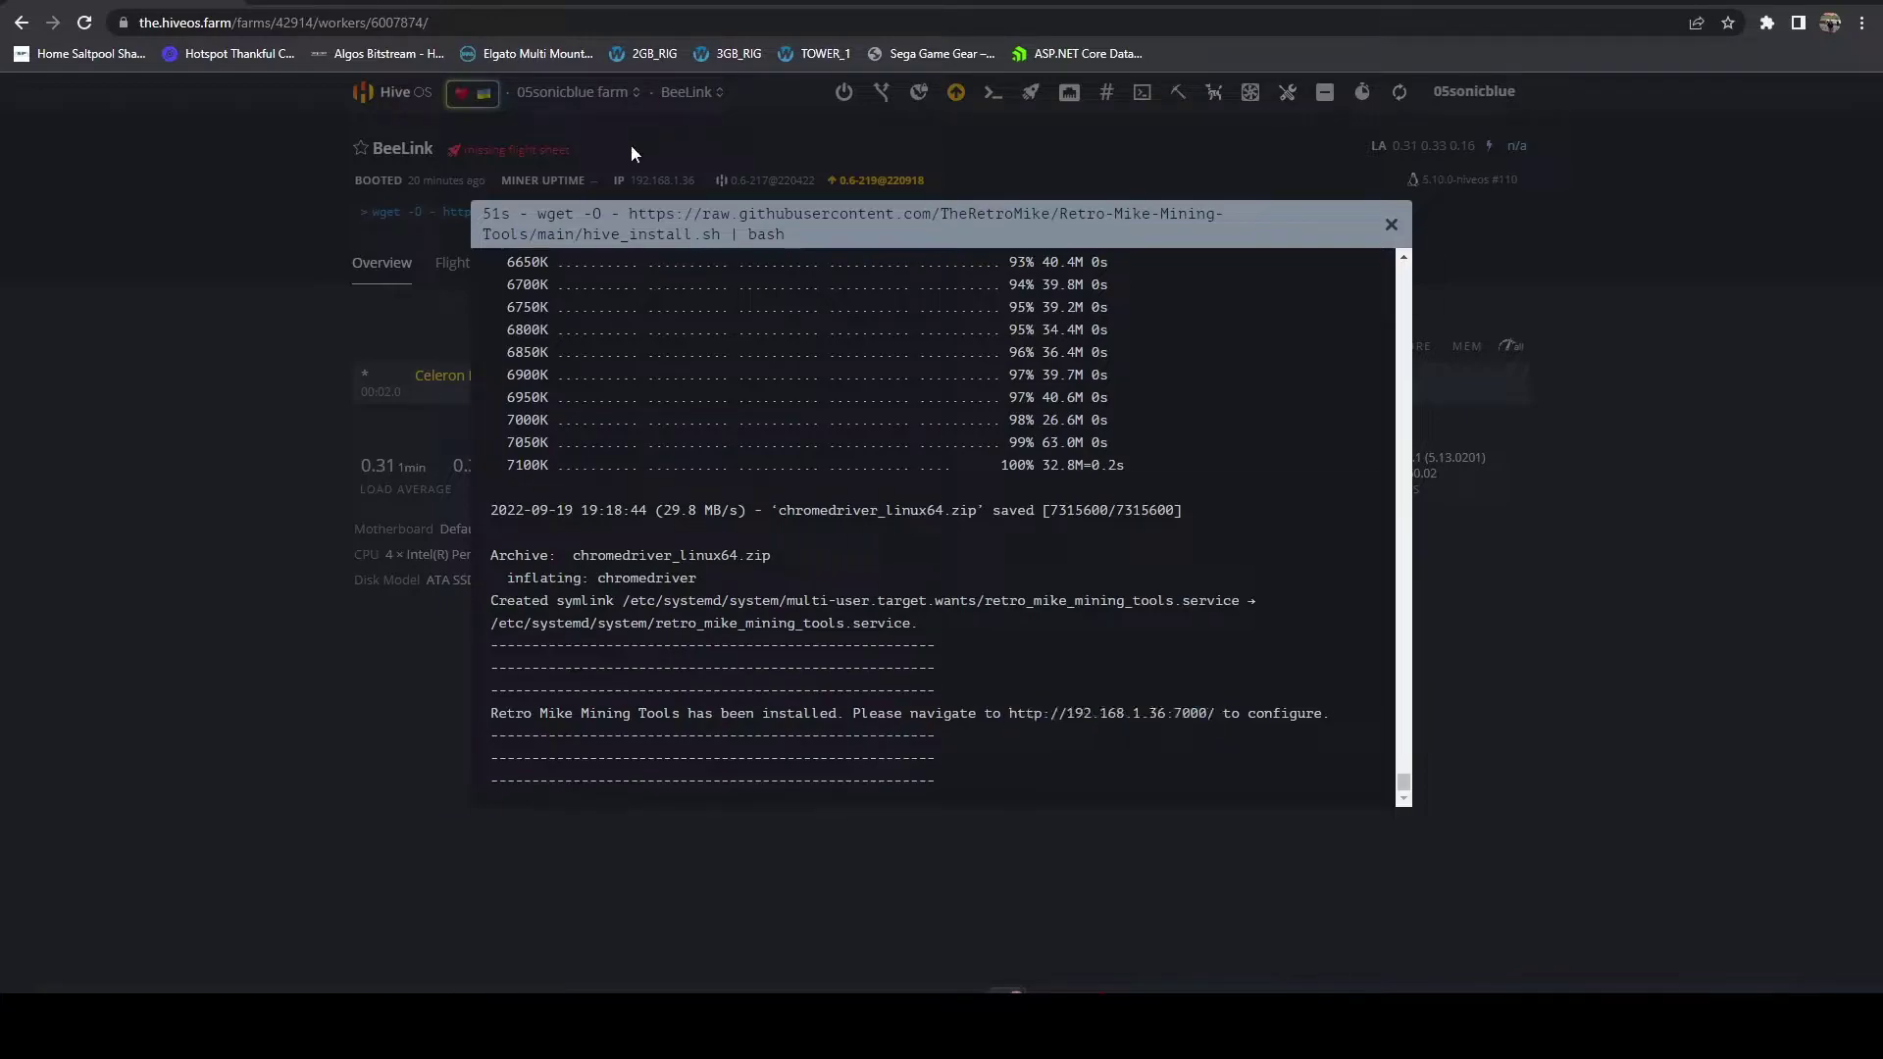
key(ctrl+t)
key(ctrl+v)
key(Return)
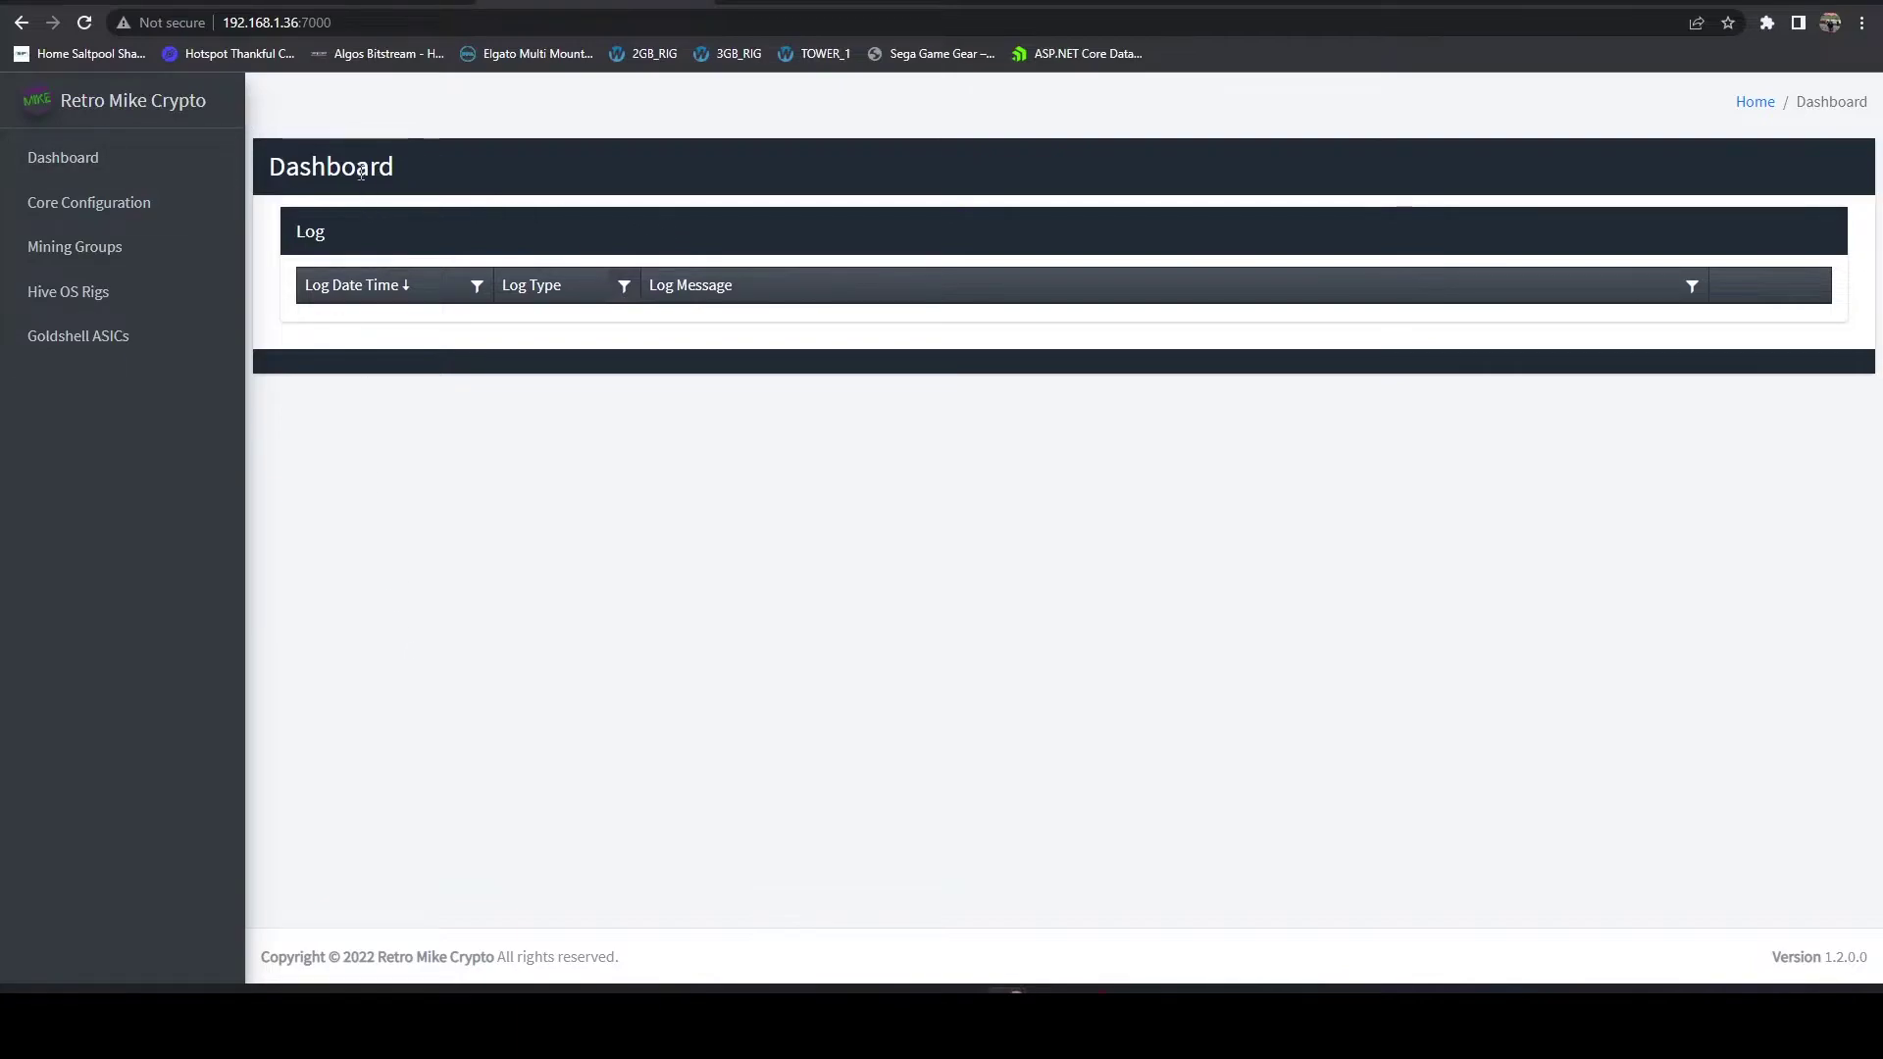
Step: Look through the Core Configuration, Mining Groups, Hive OS Rigs and Goldshell ASICs pages, and return to the Dashboard
click(78, 202)
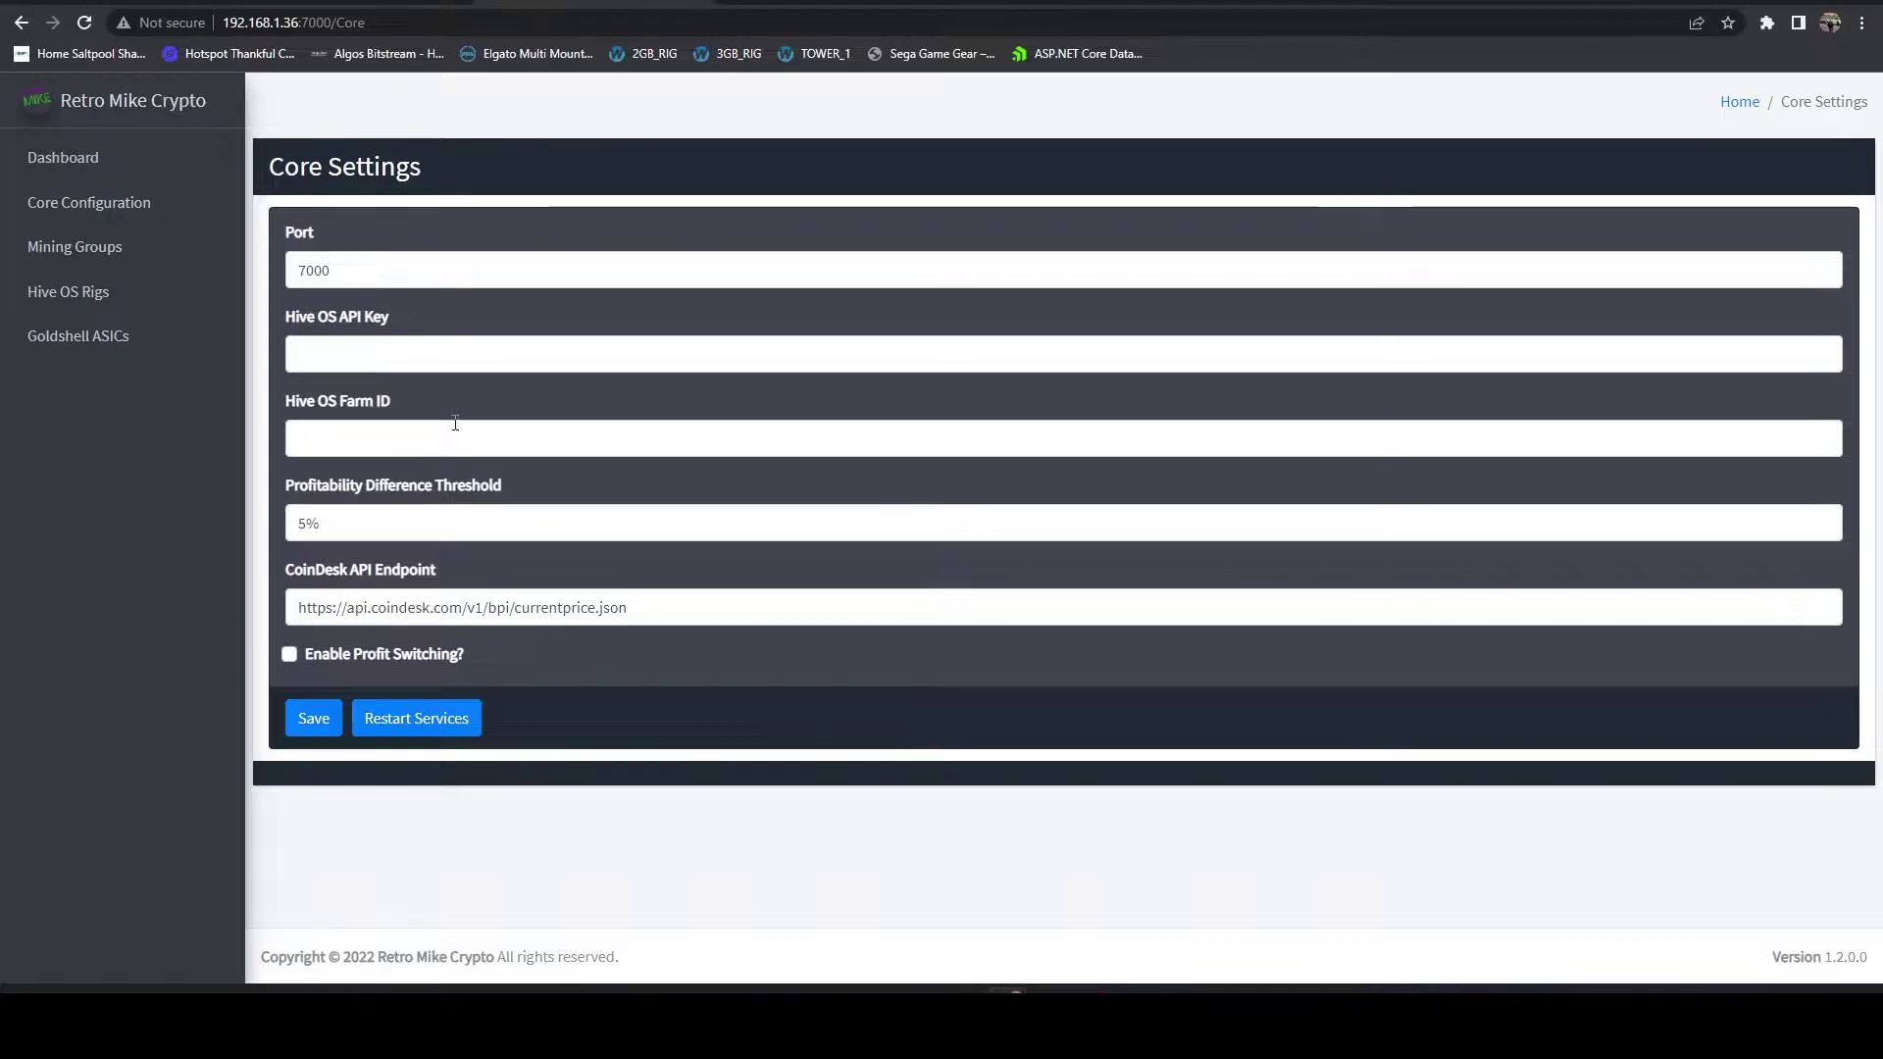
click(76, 252)
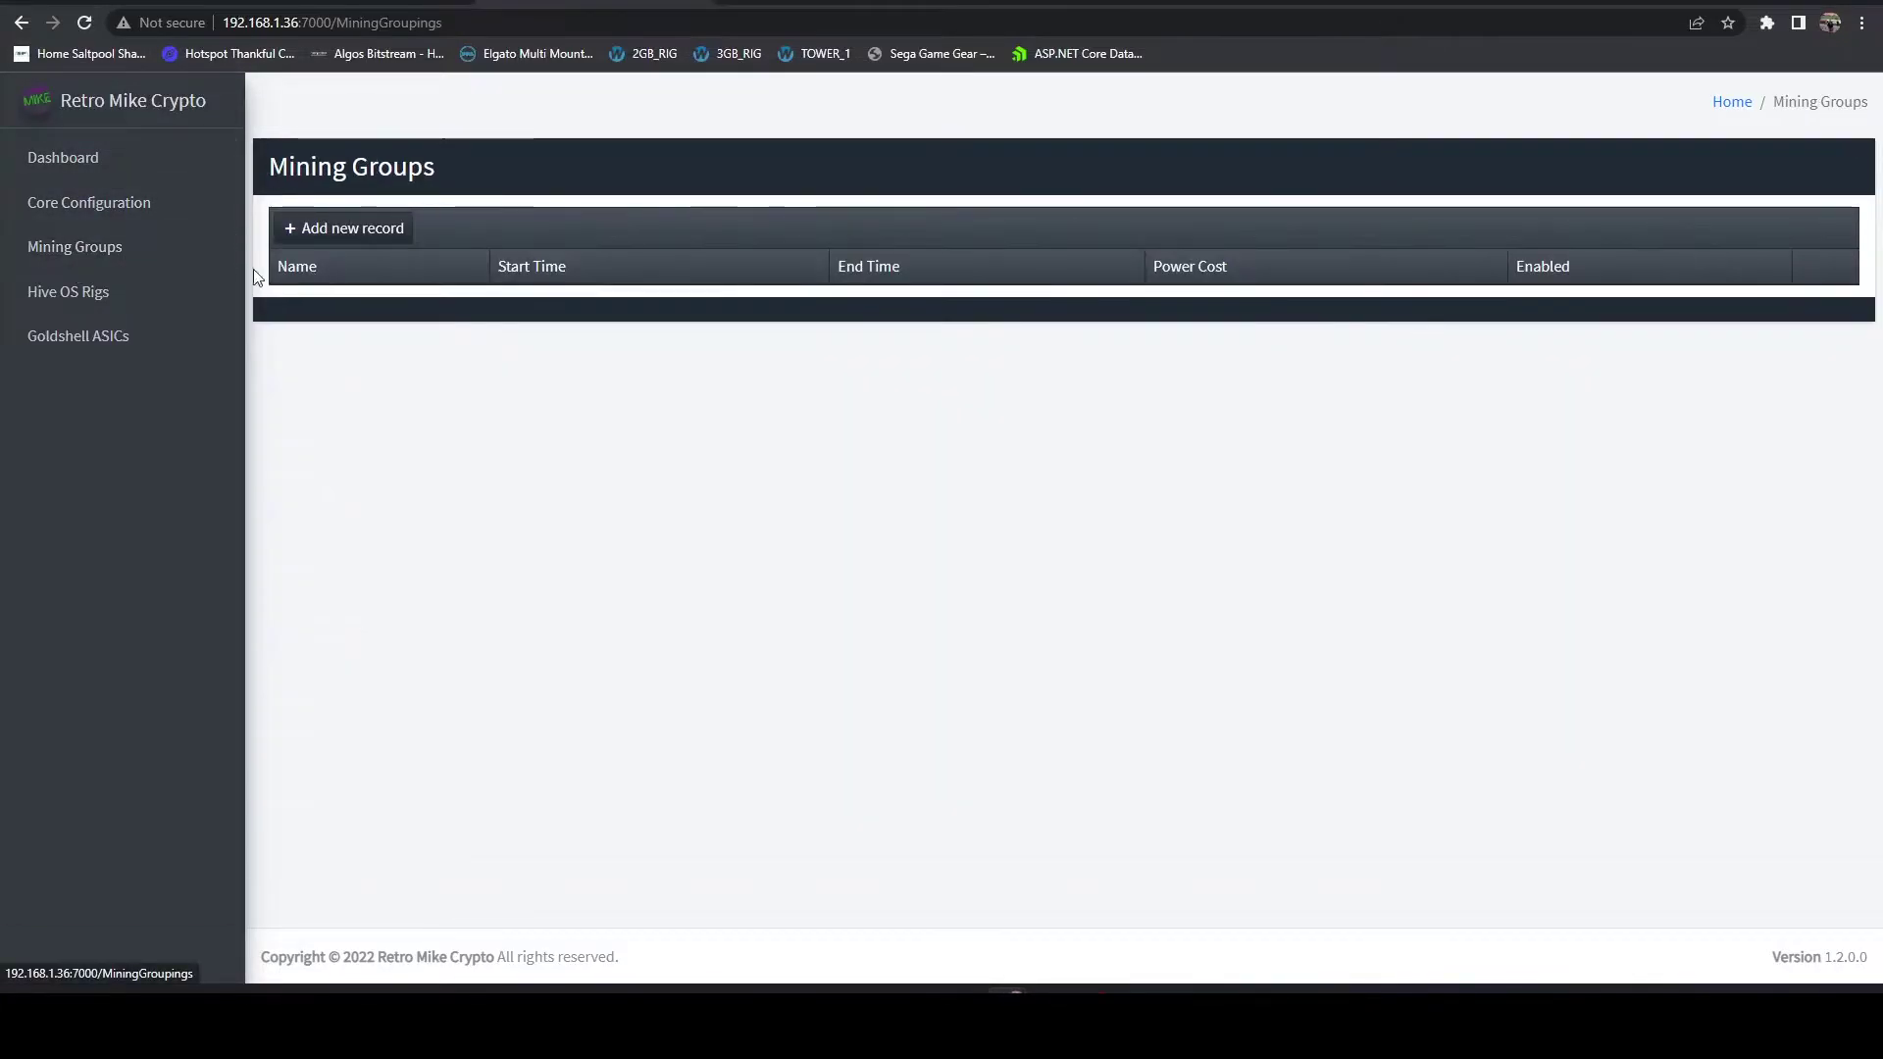
click(60, 310)
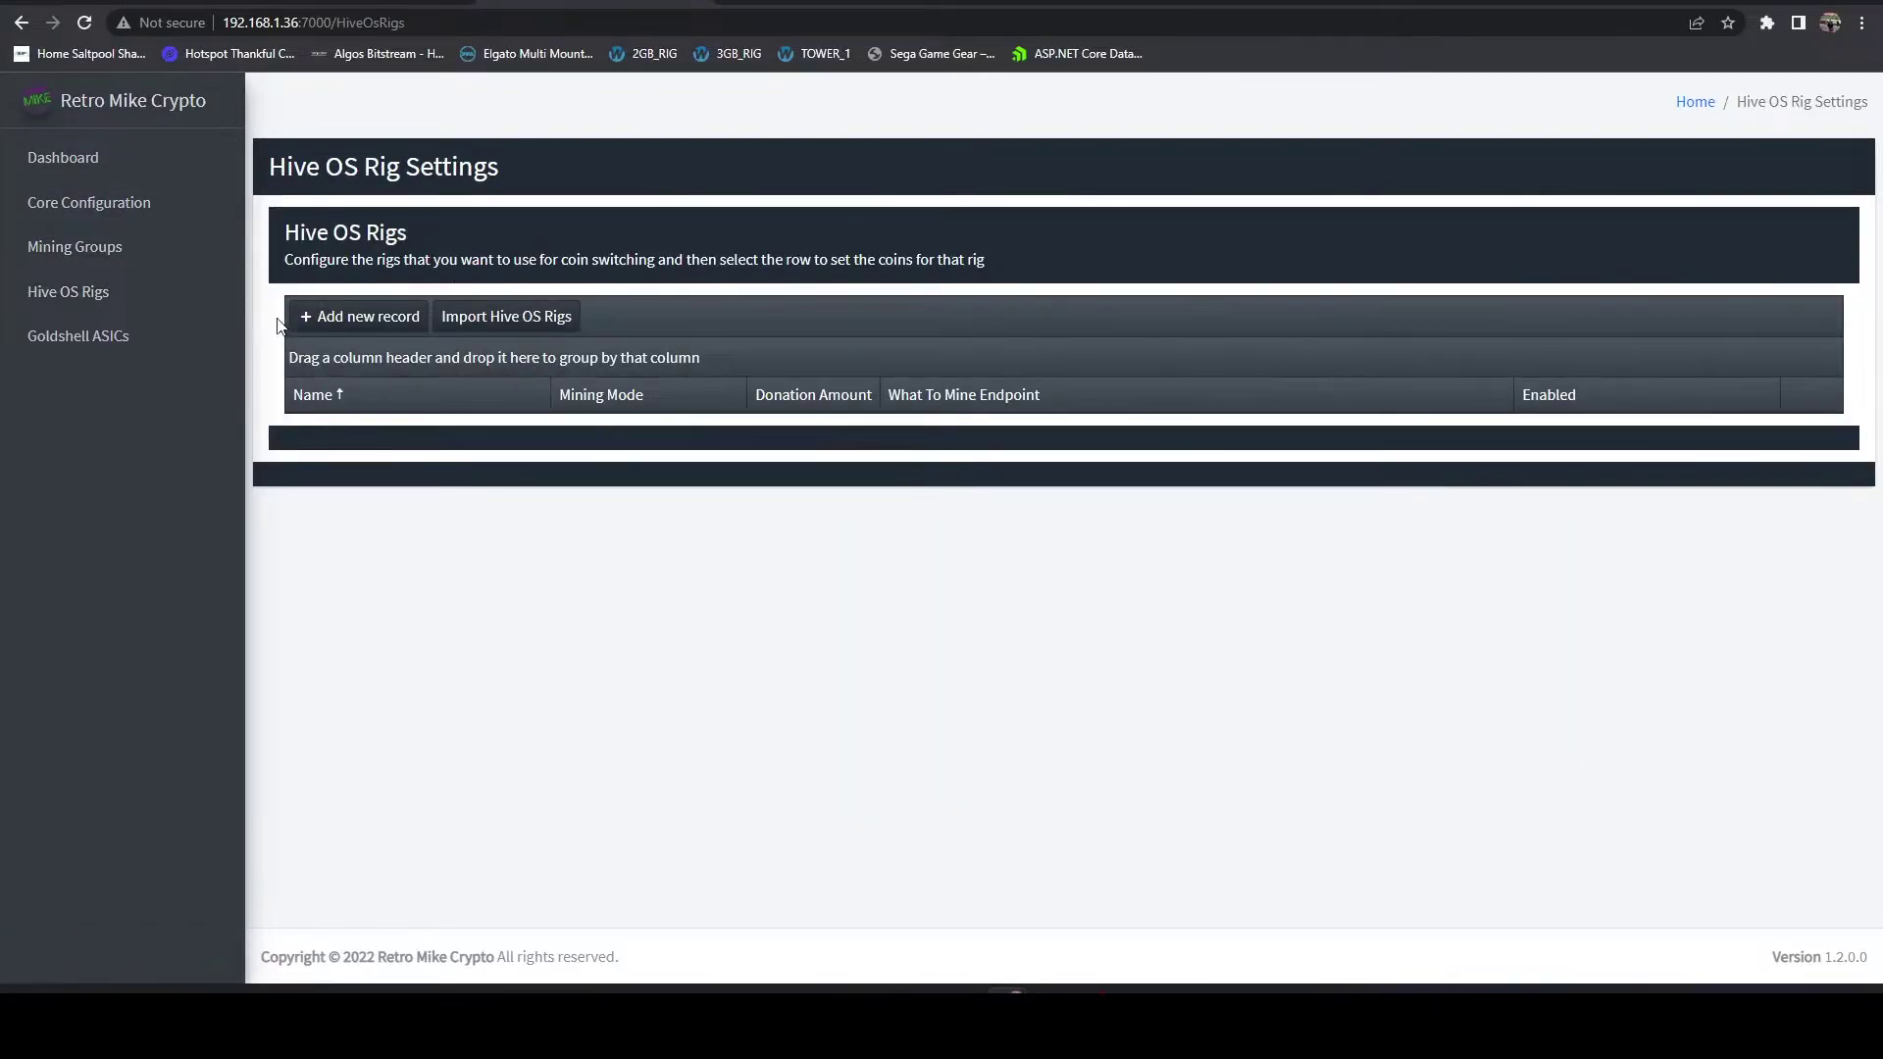
click(86, 336)
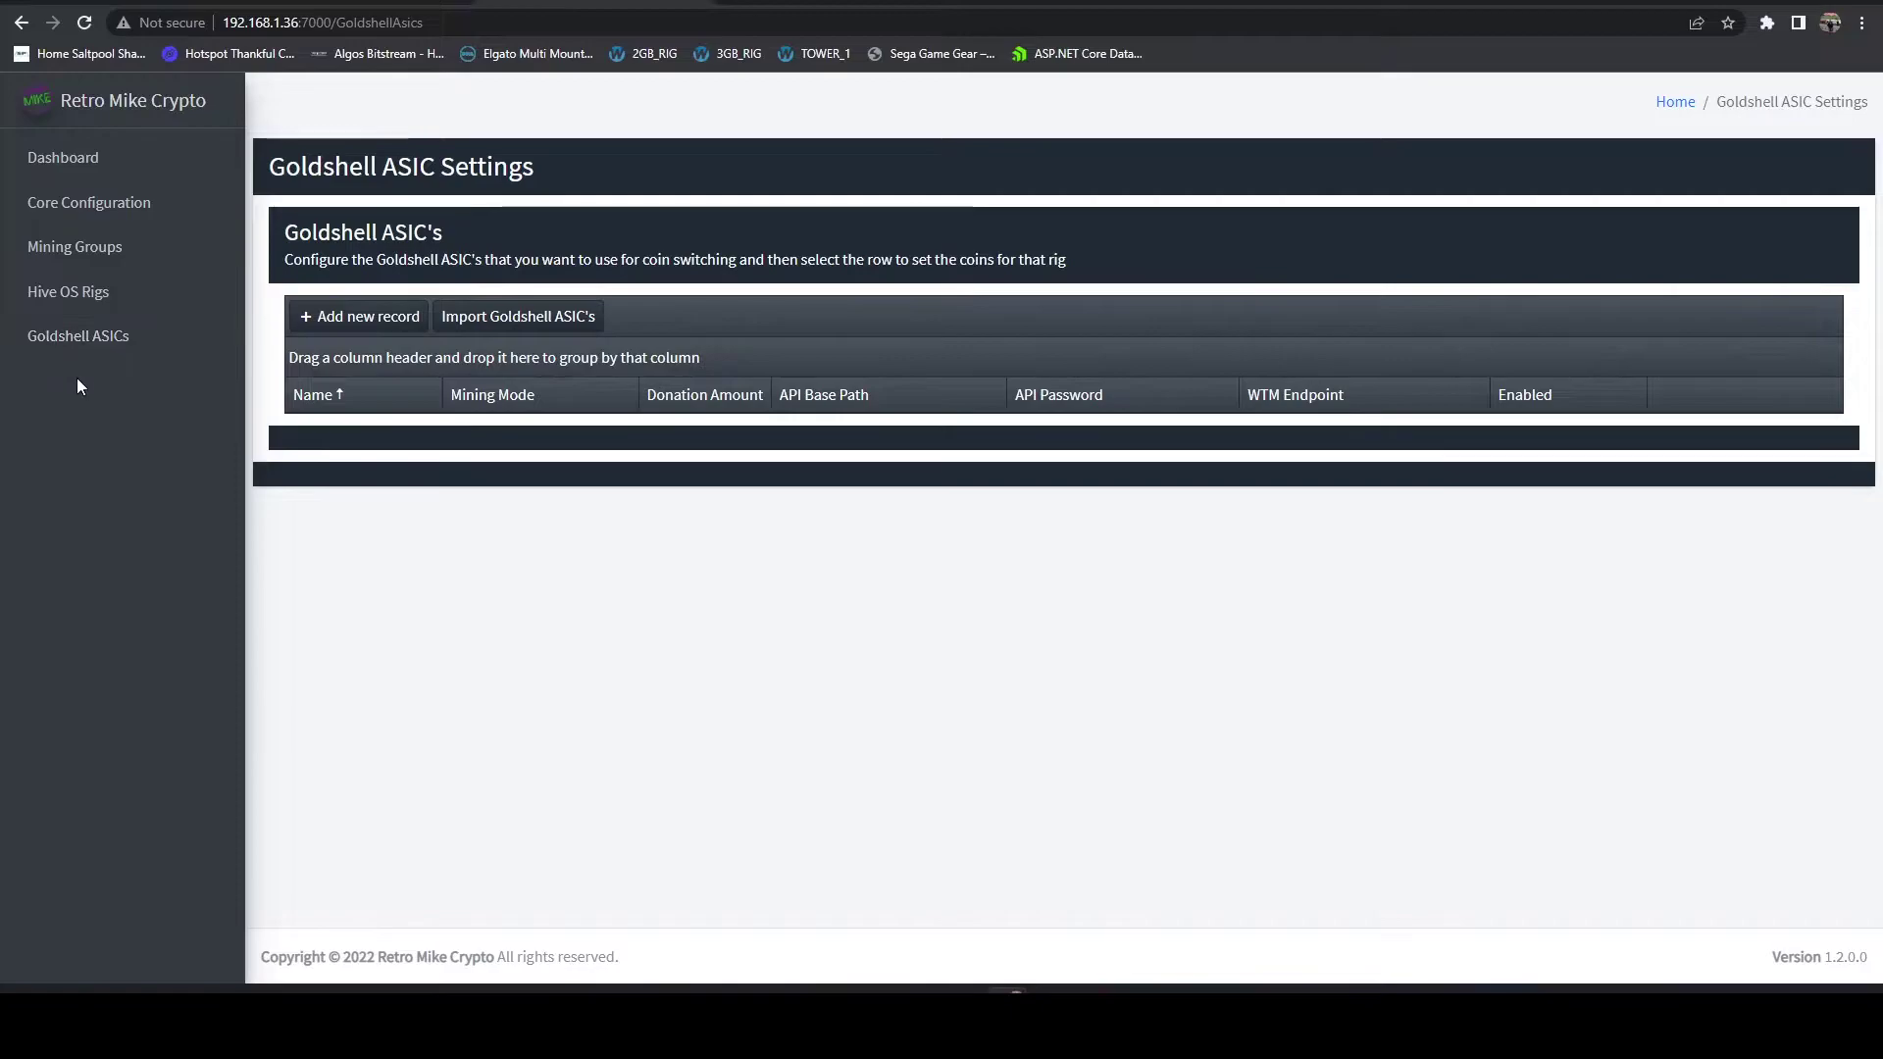
click(81, 201)
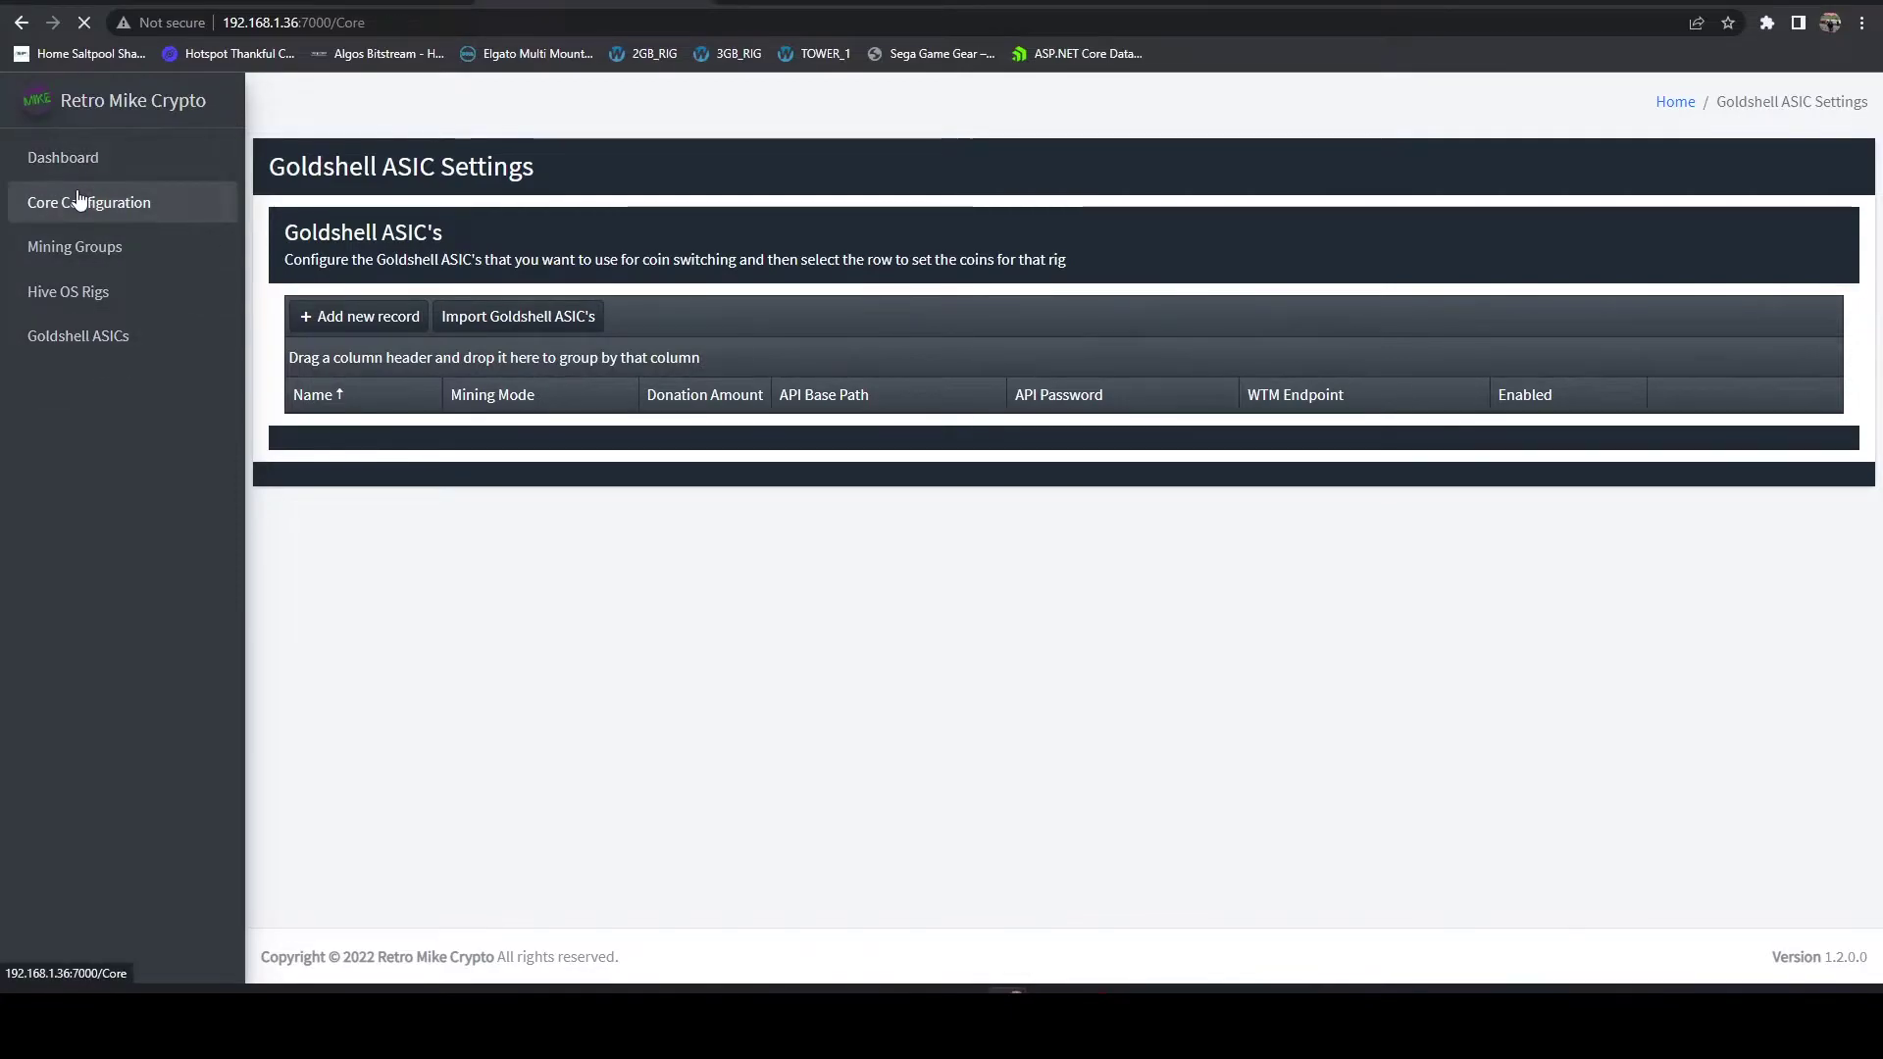
click(61, 157)
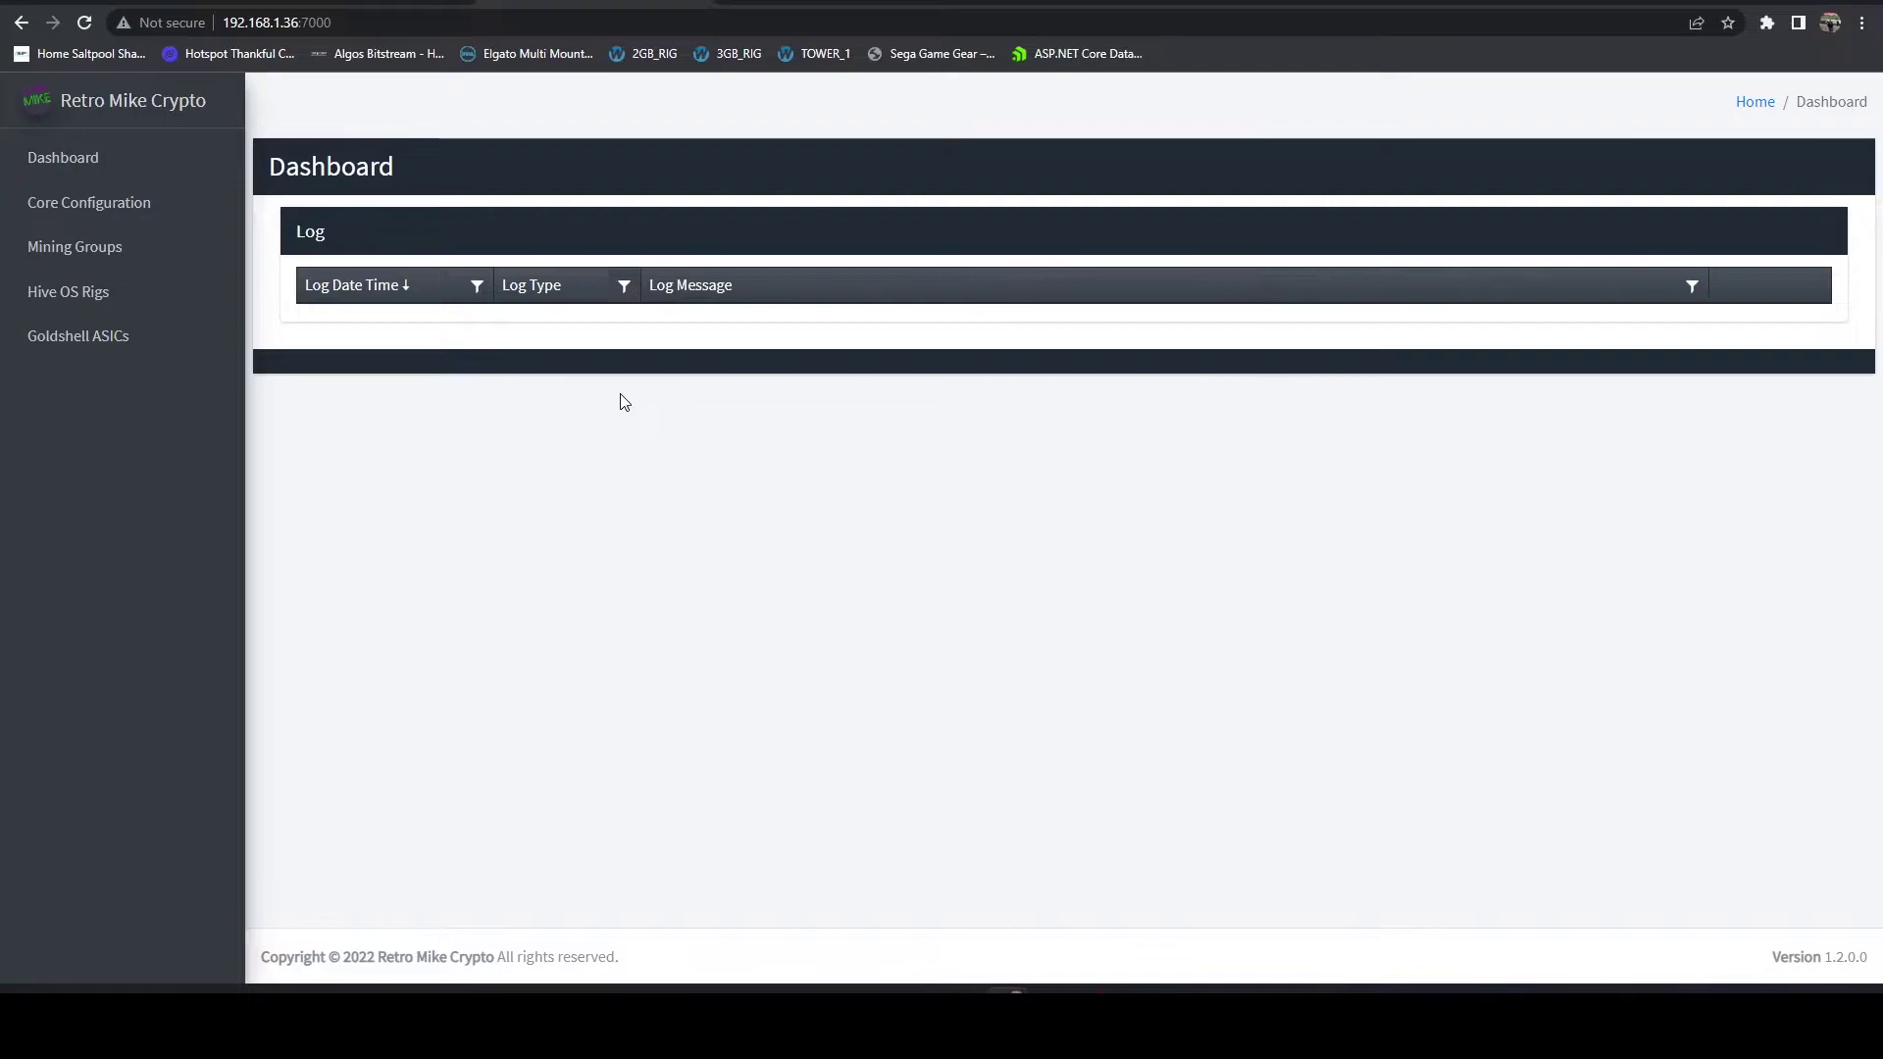
Step: Clear the Log Type filter on the dashboard log and examine the system log messages
click(623, 289)
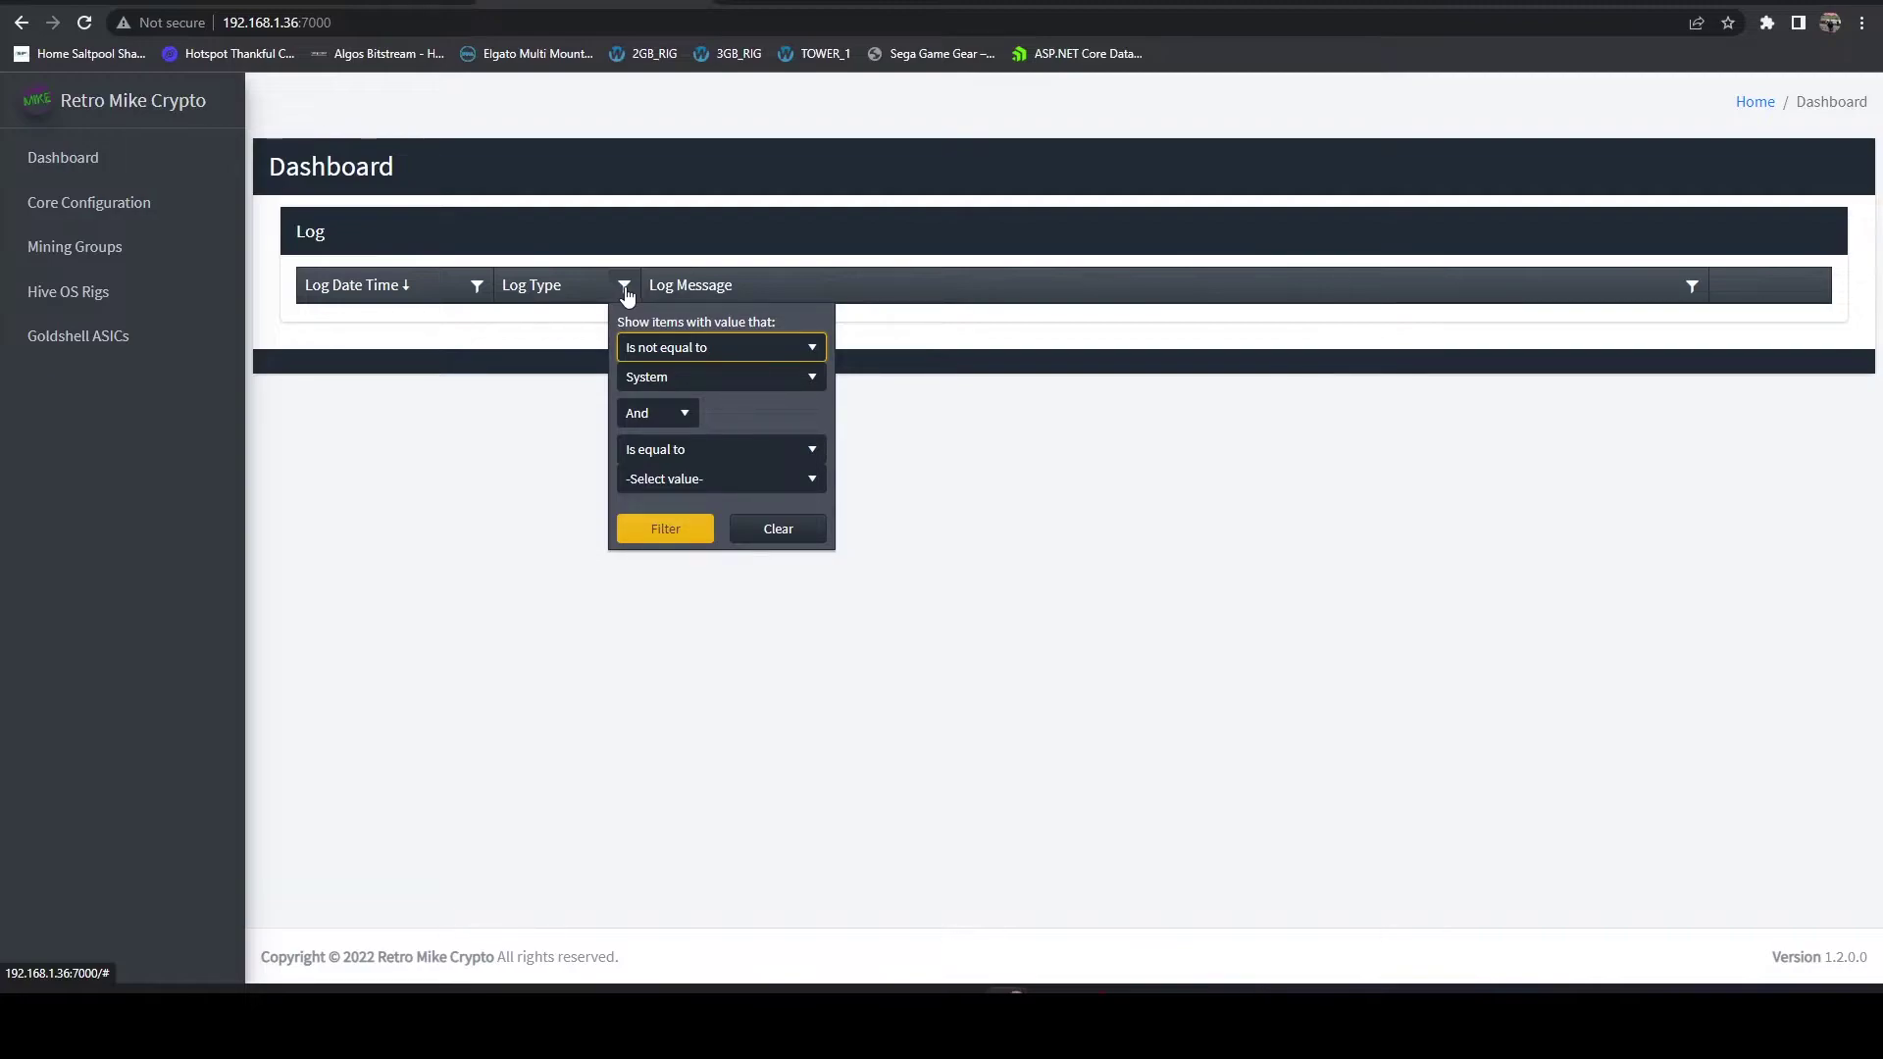
click(811, 536)
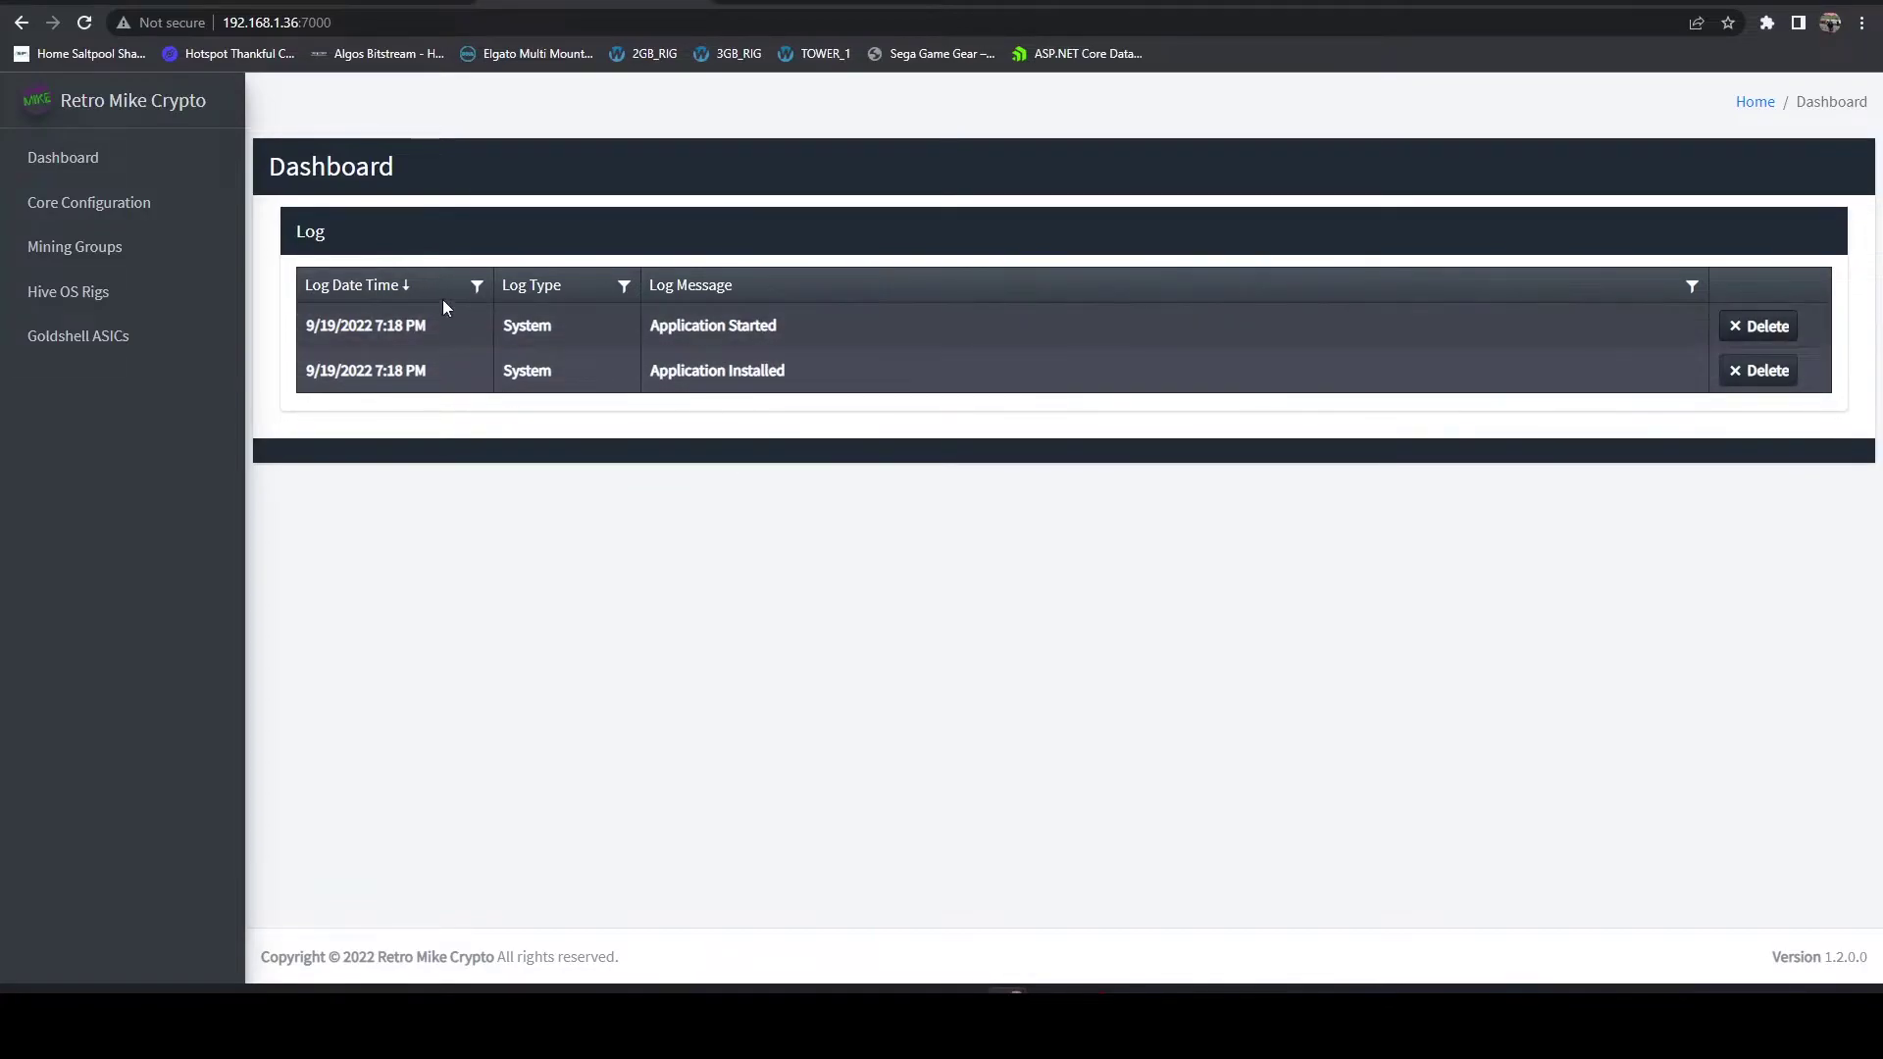
drag(764, 378, 614, 316)
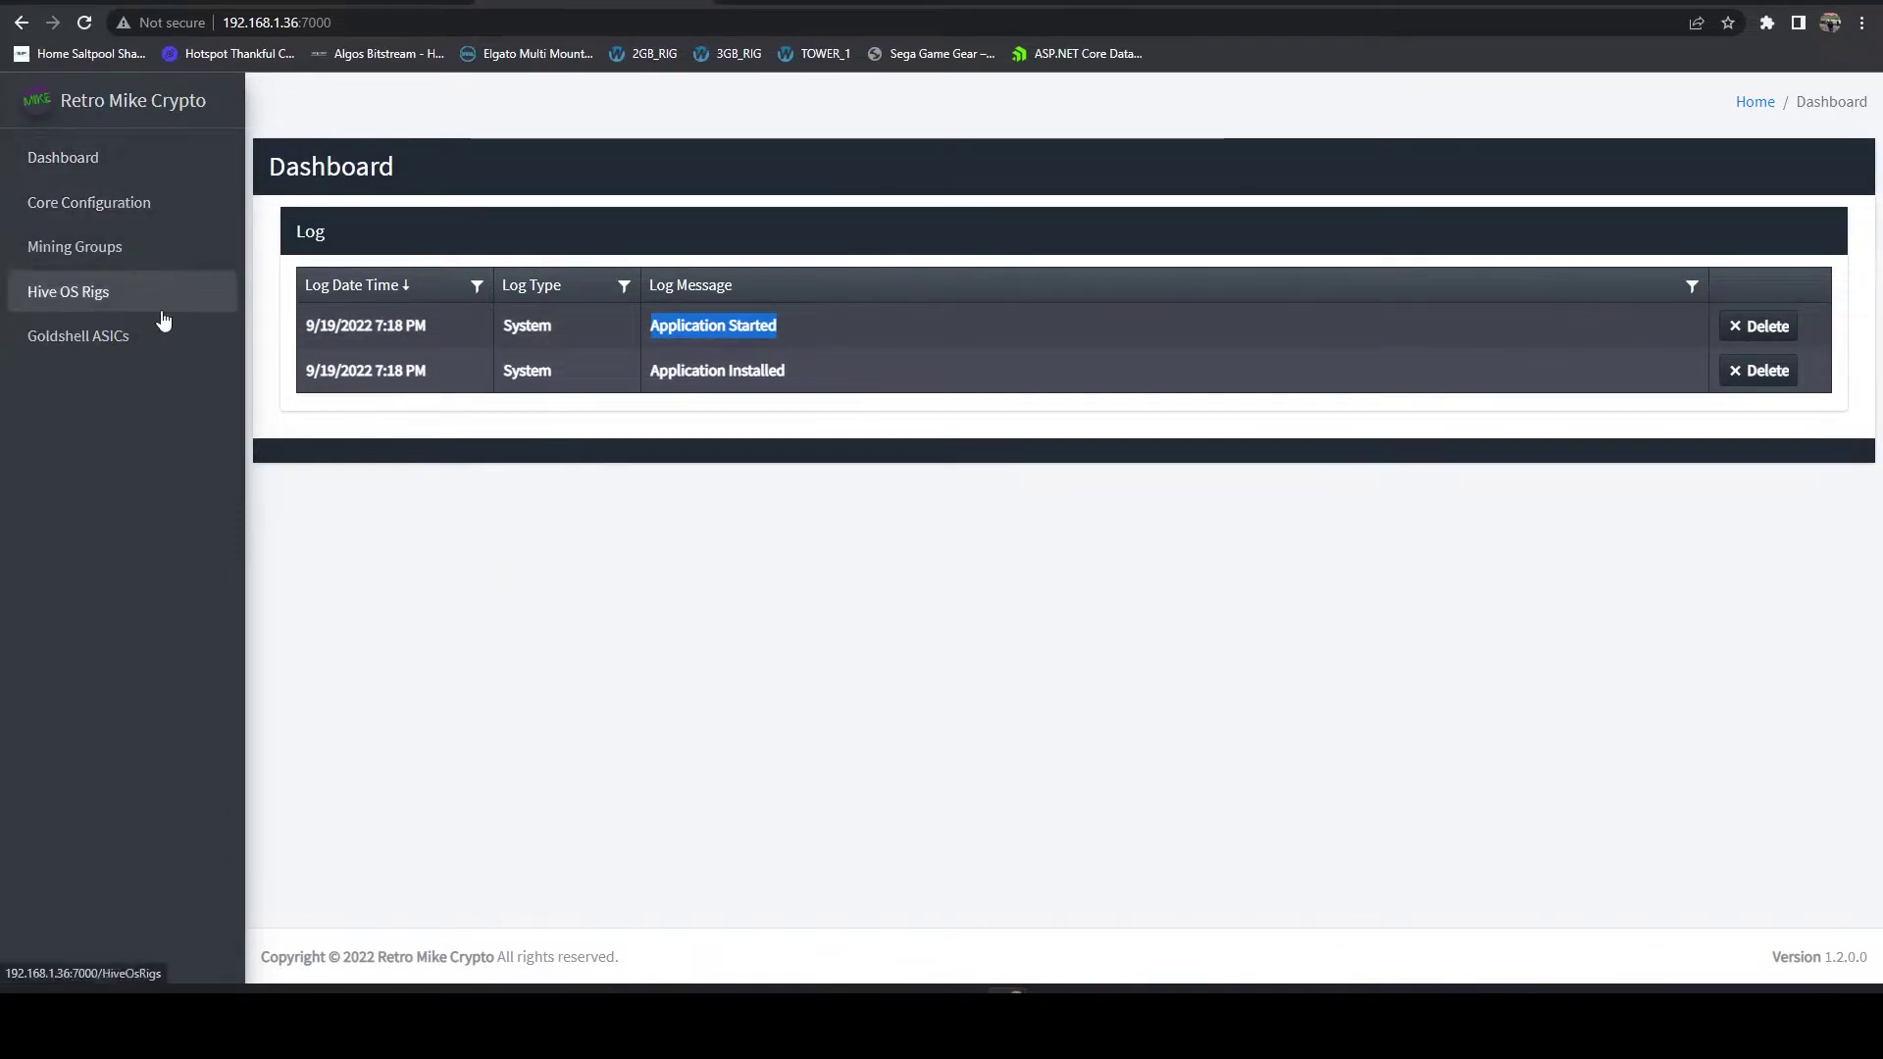
Step: Fill in the Hive OS Farm ID in the core configuration with the farm's own ID
click(67, 216)
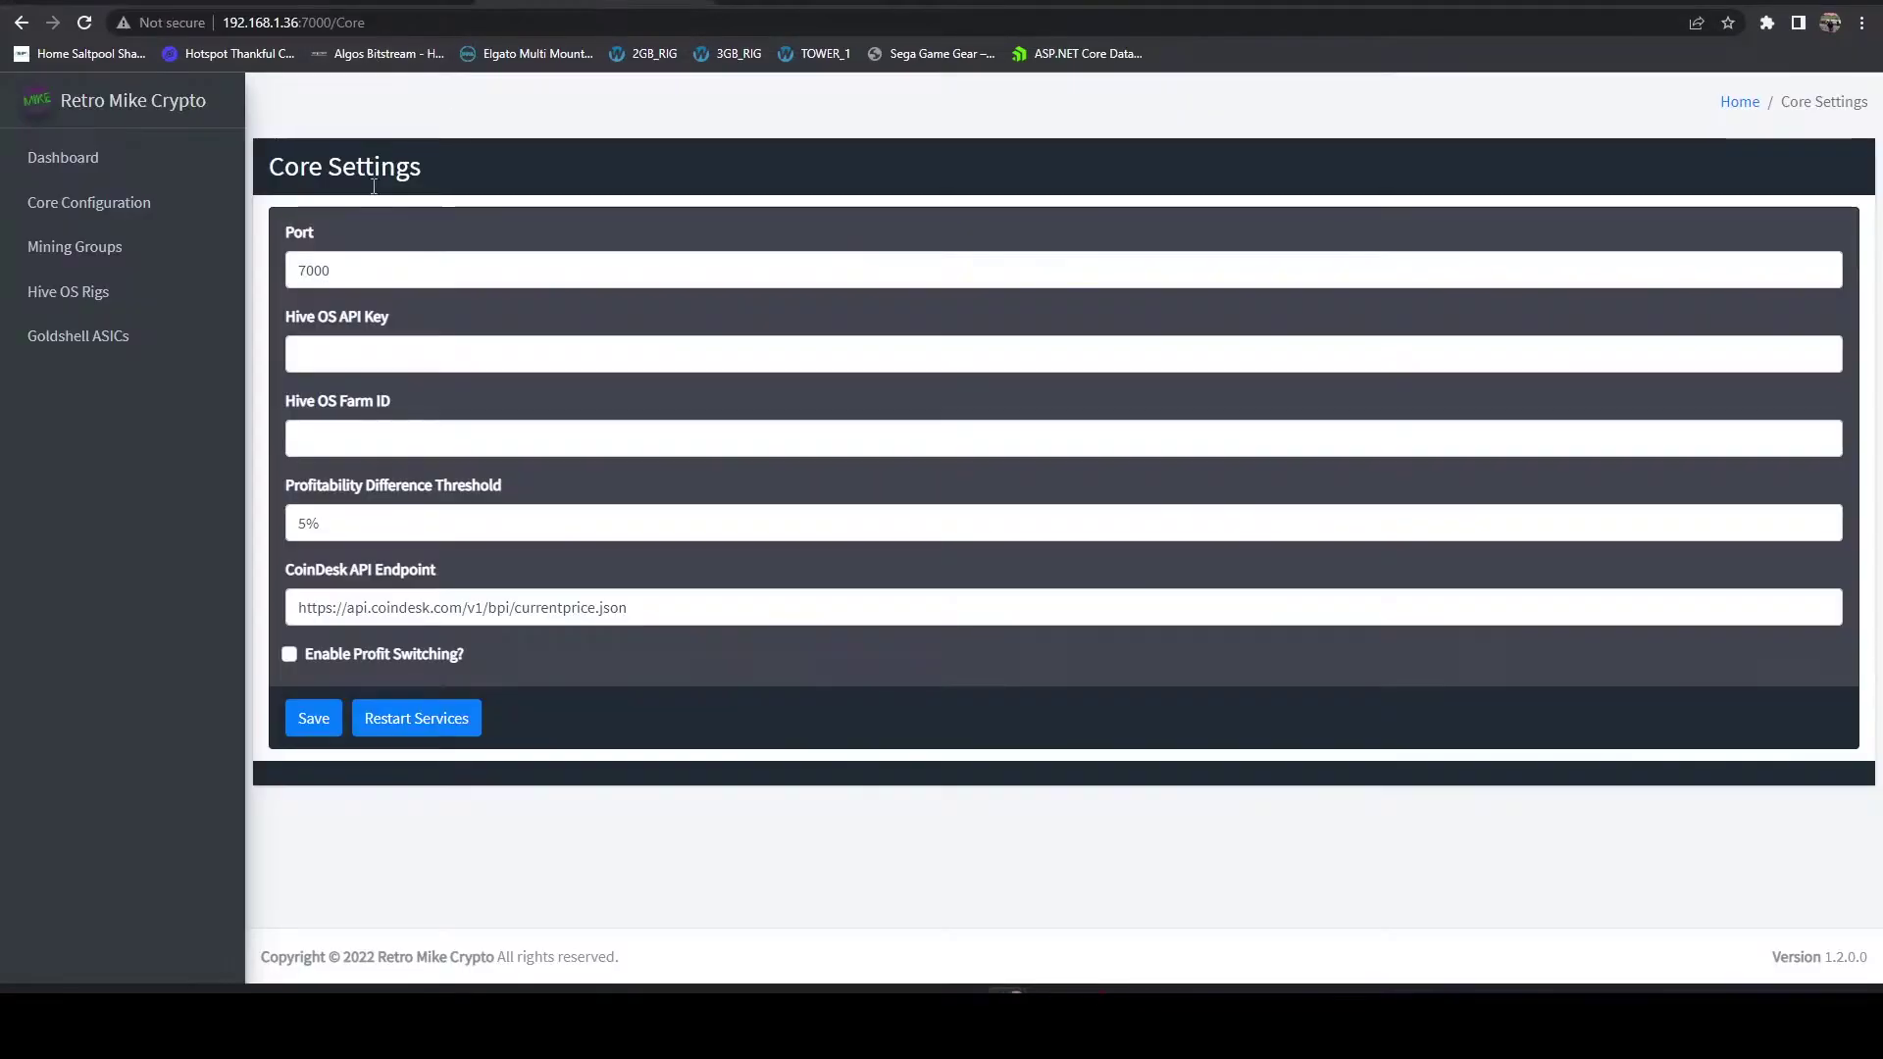
click(365, 434)
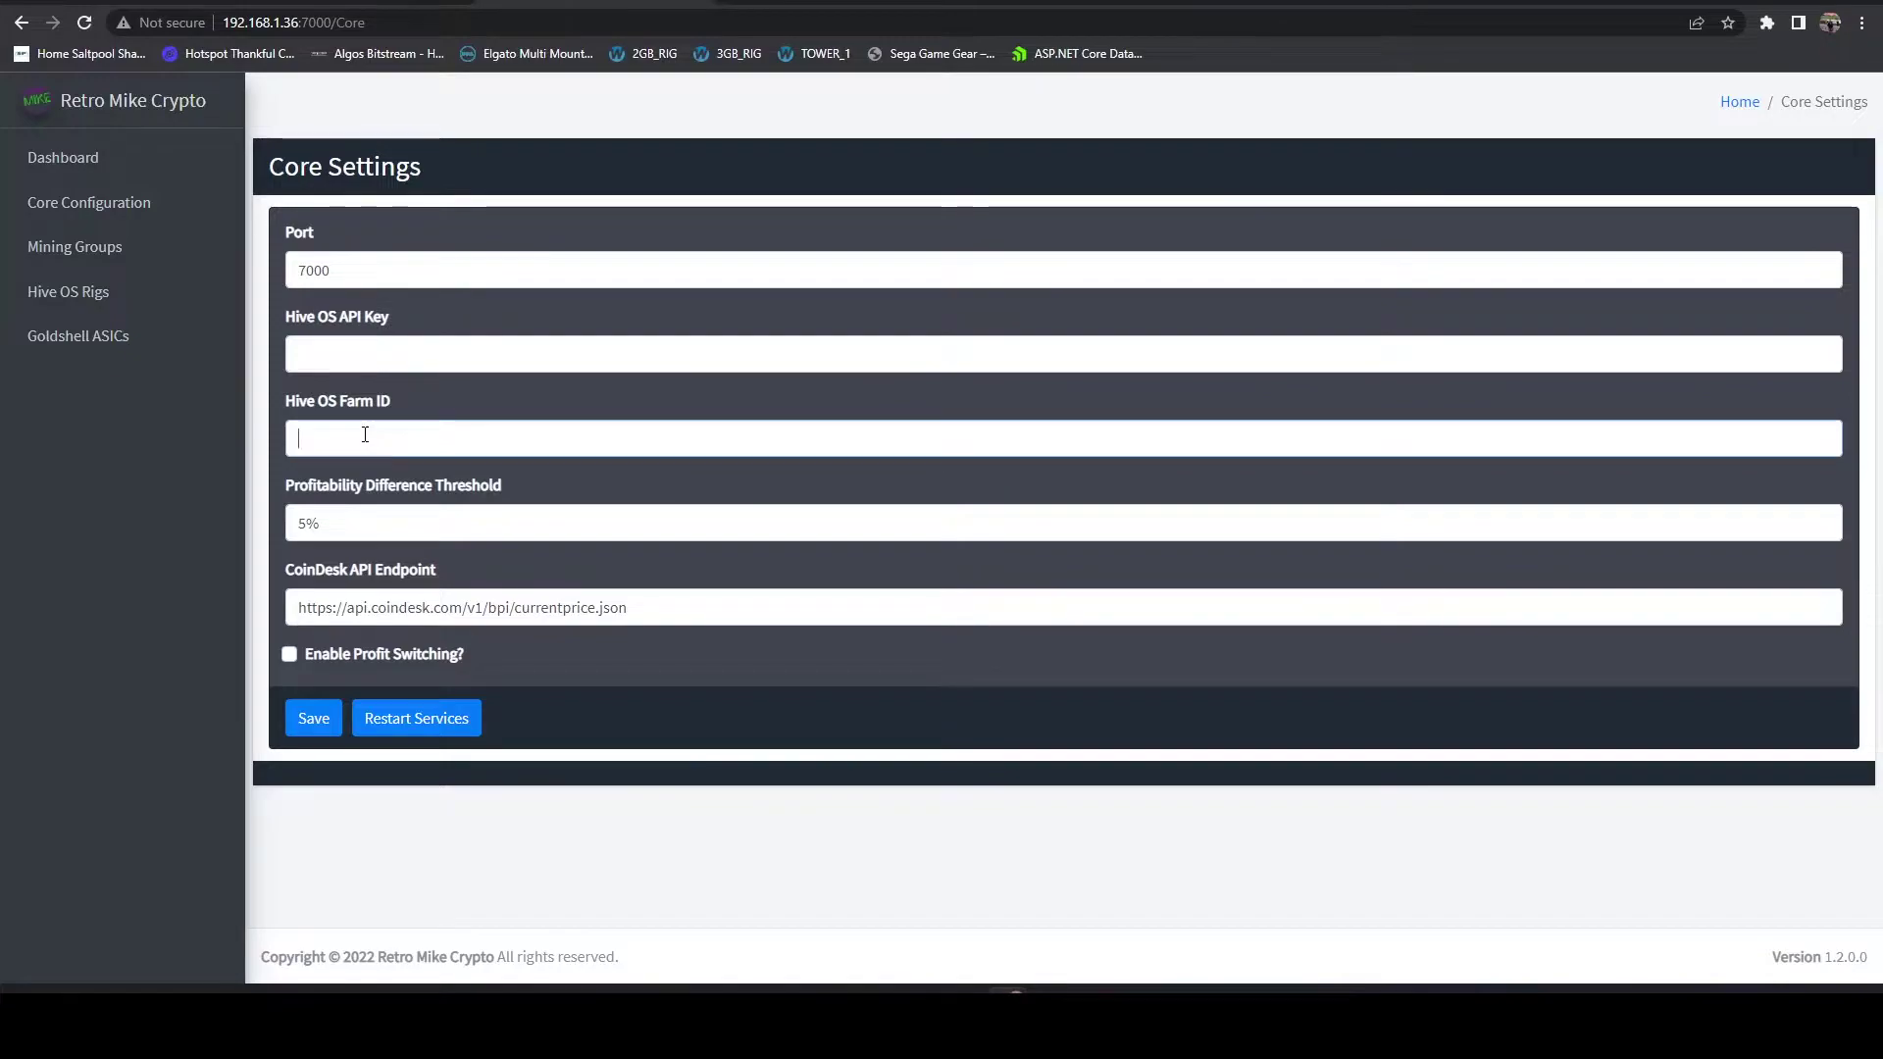
text(42914)
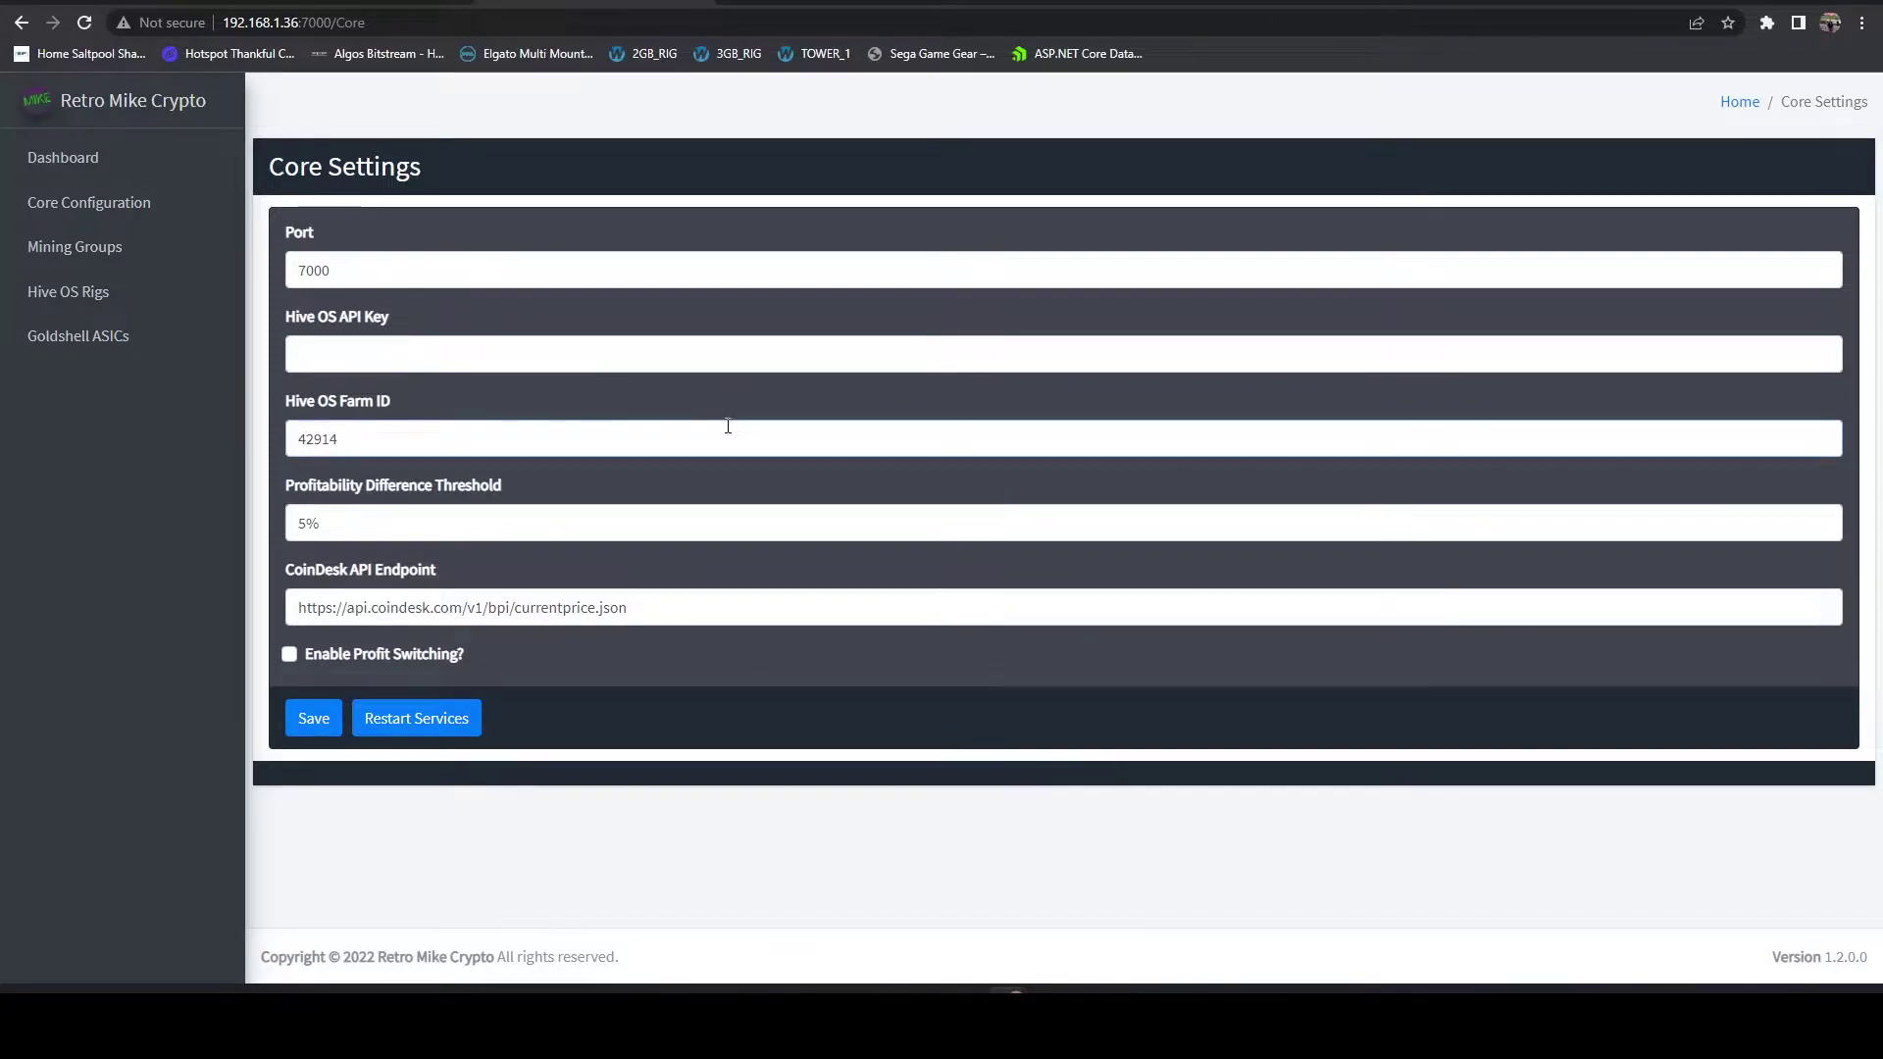
click(281, 230)
key(ctrl+a)
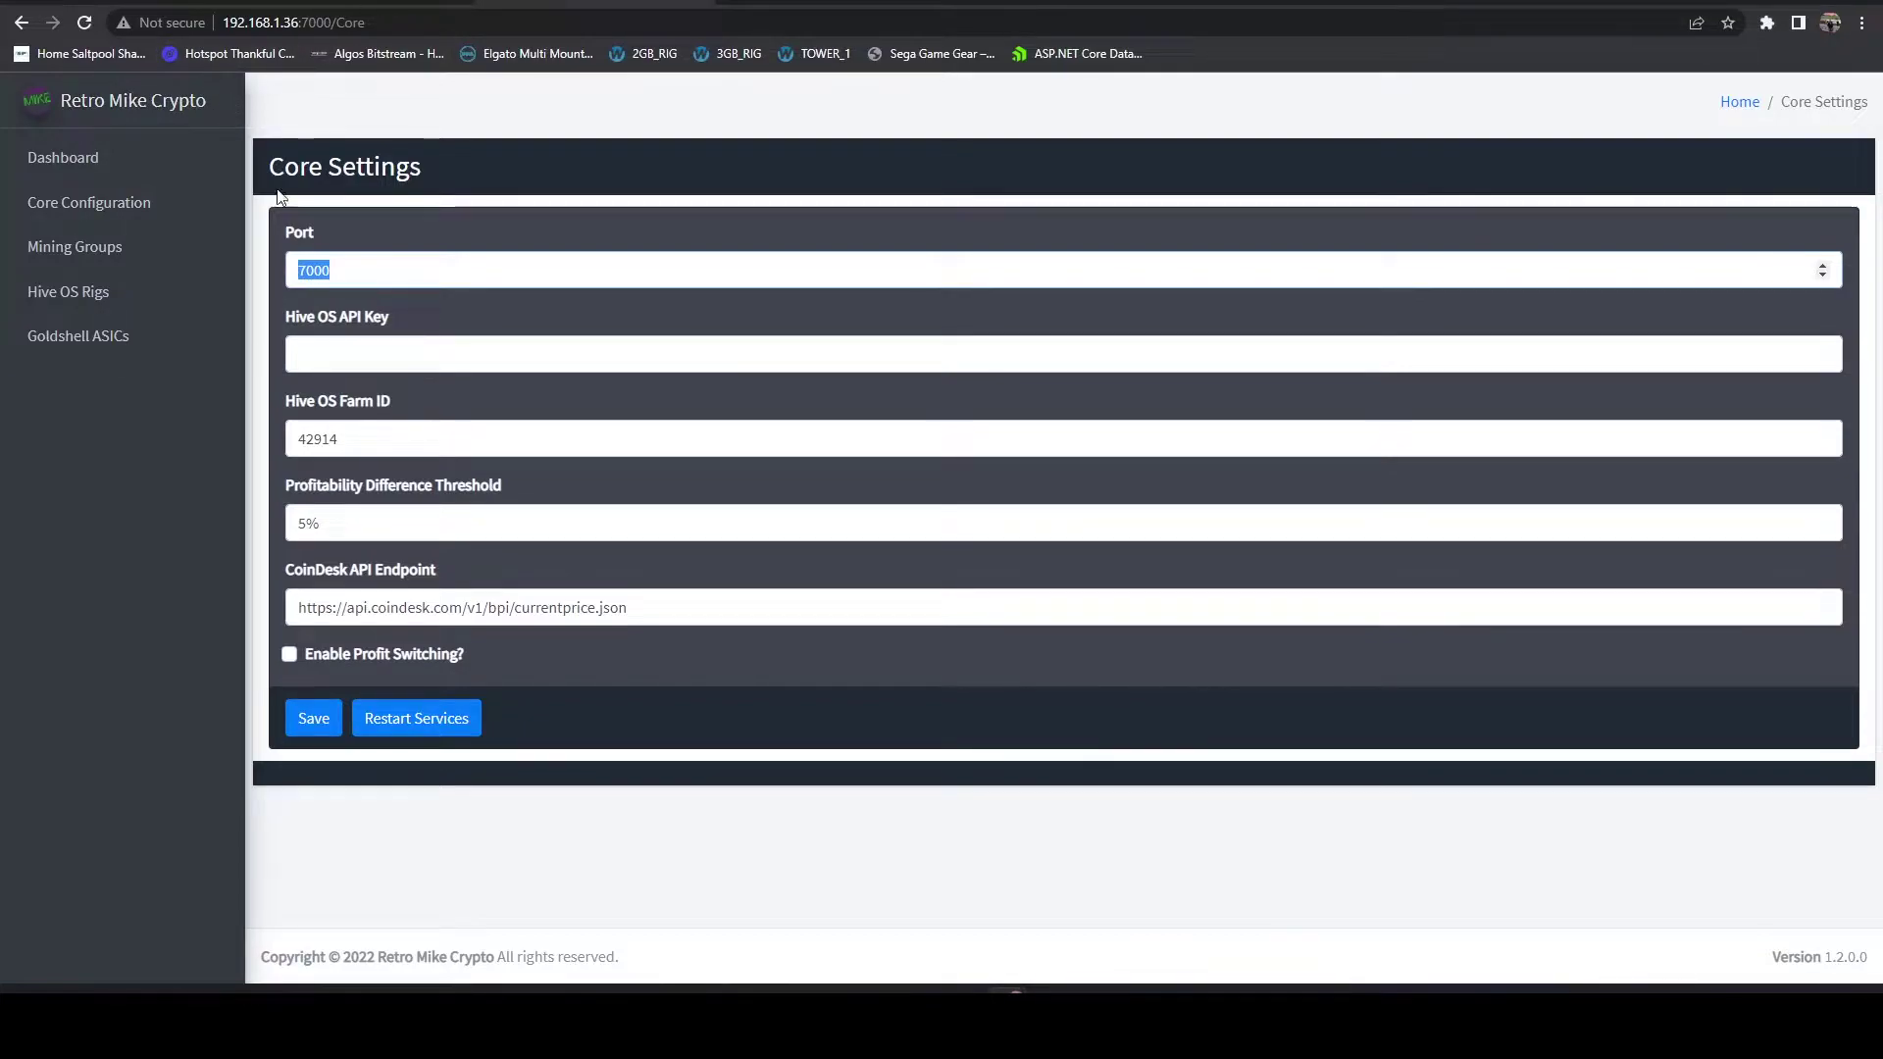
click(317, 261)
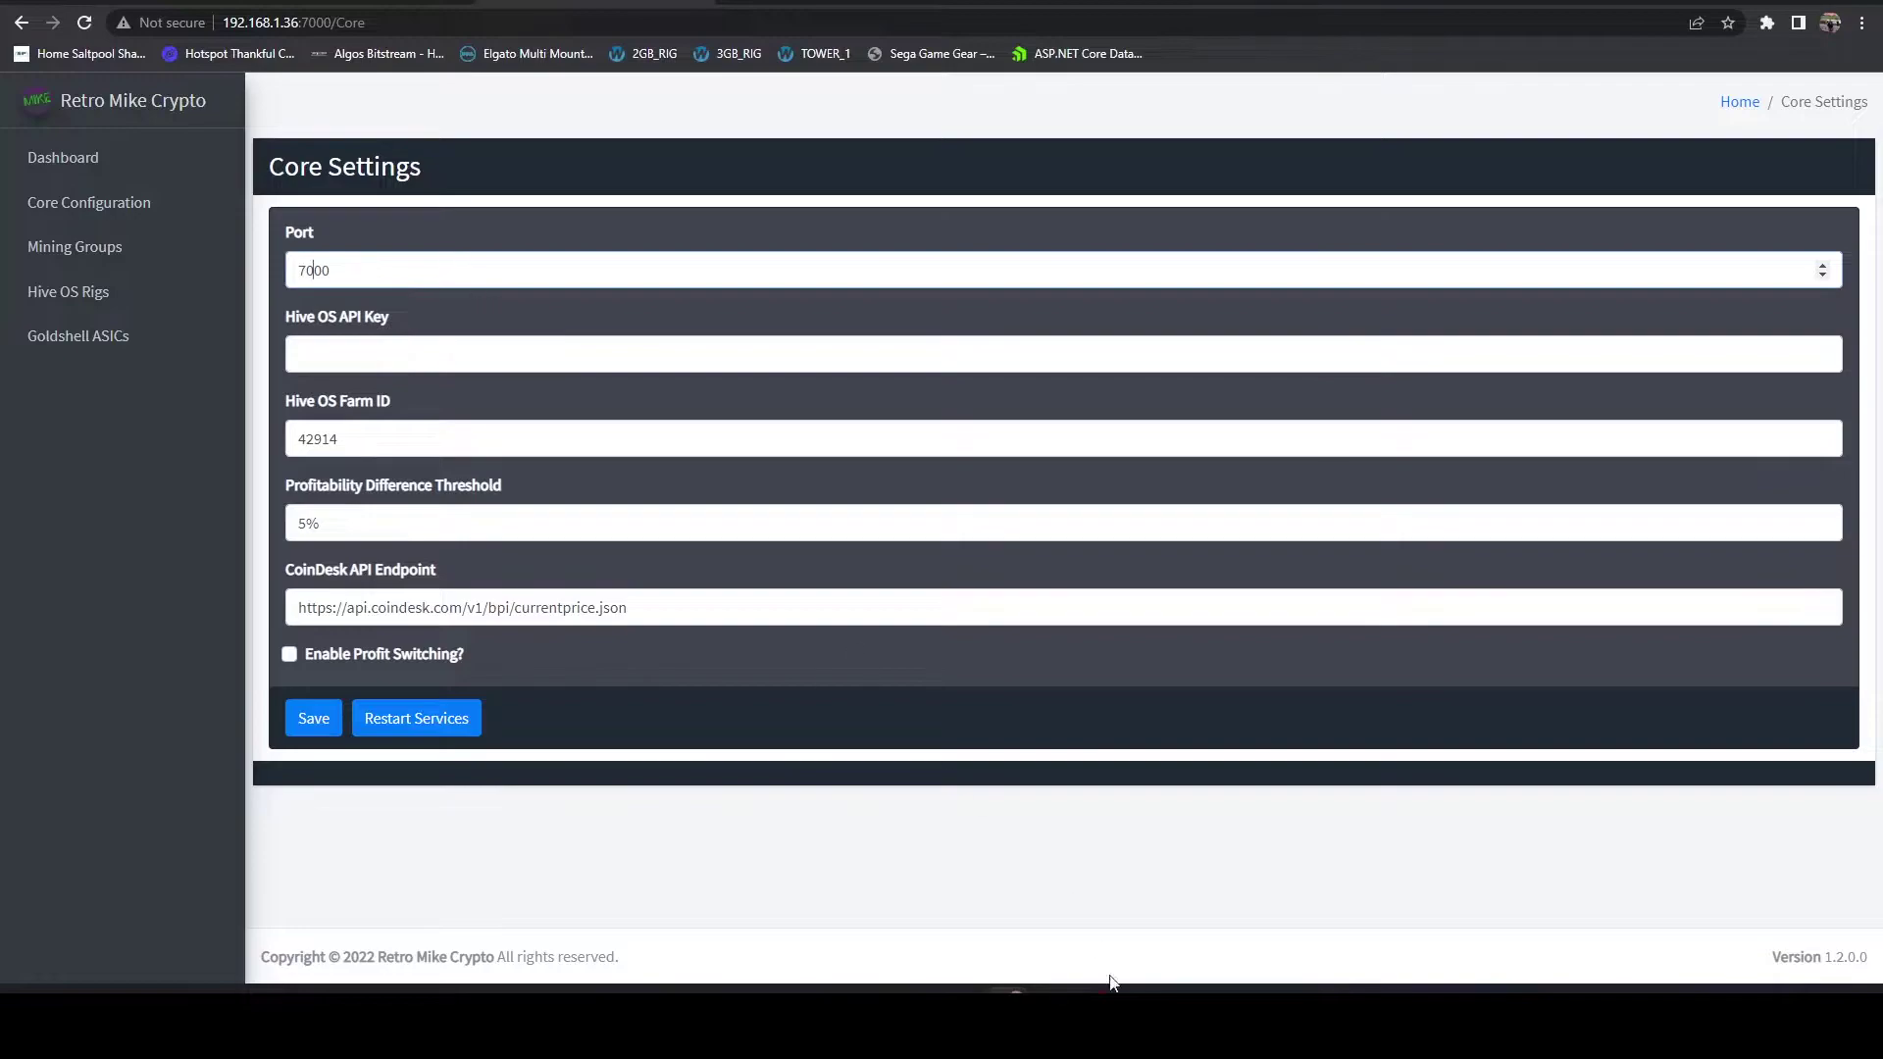
Step: Paste the Hive OS API key into its field in the core settings and save the settings
mouse_move(963, 995)
click(88, 202)
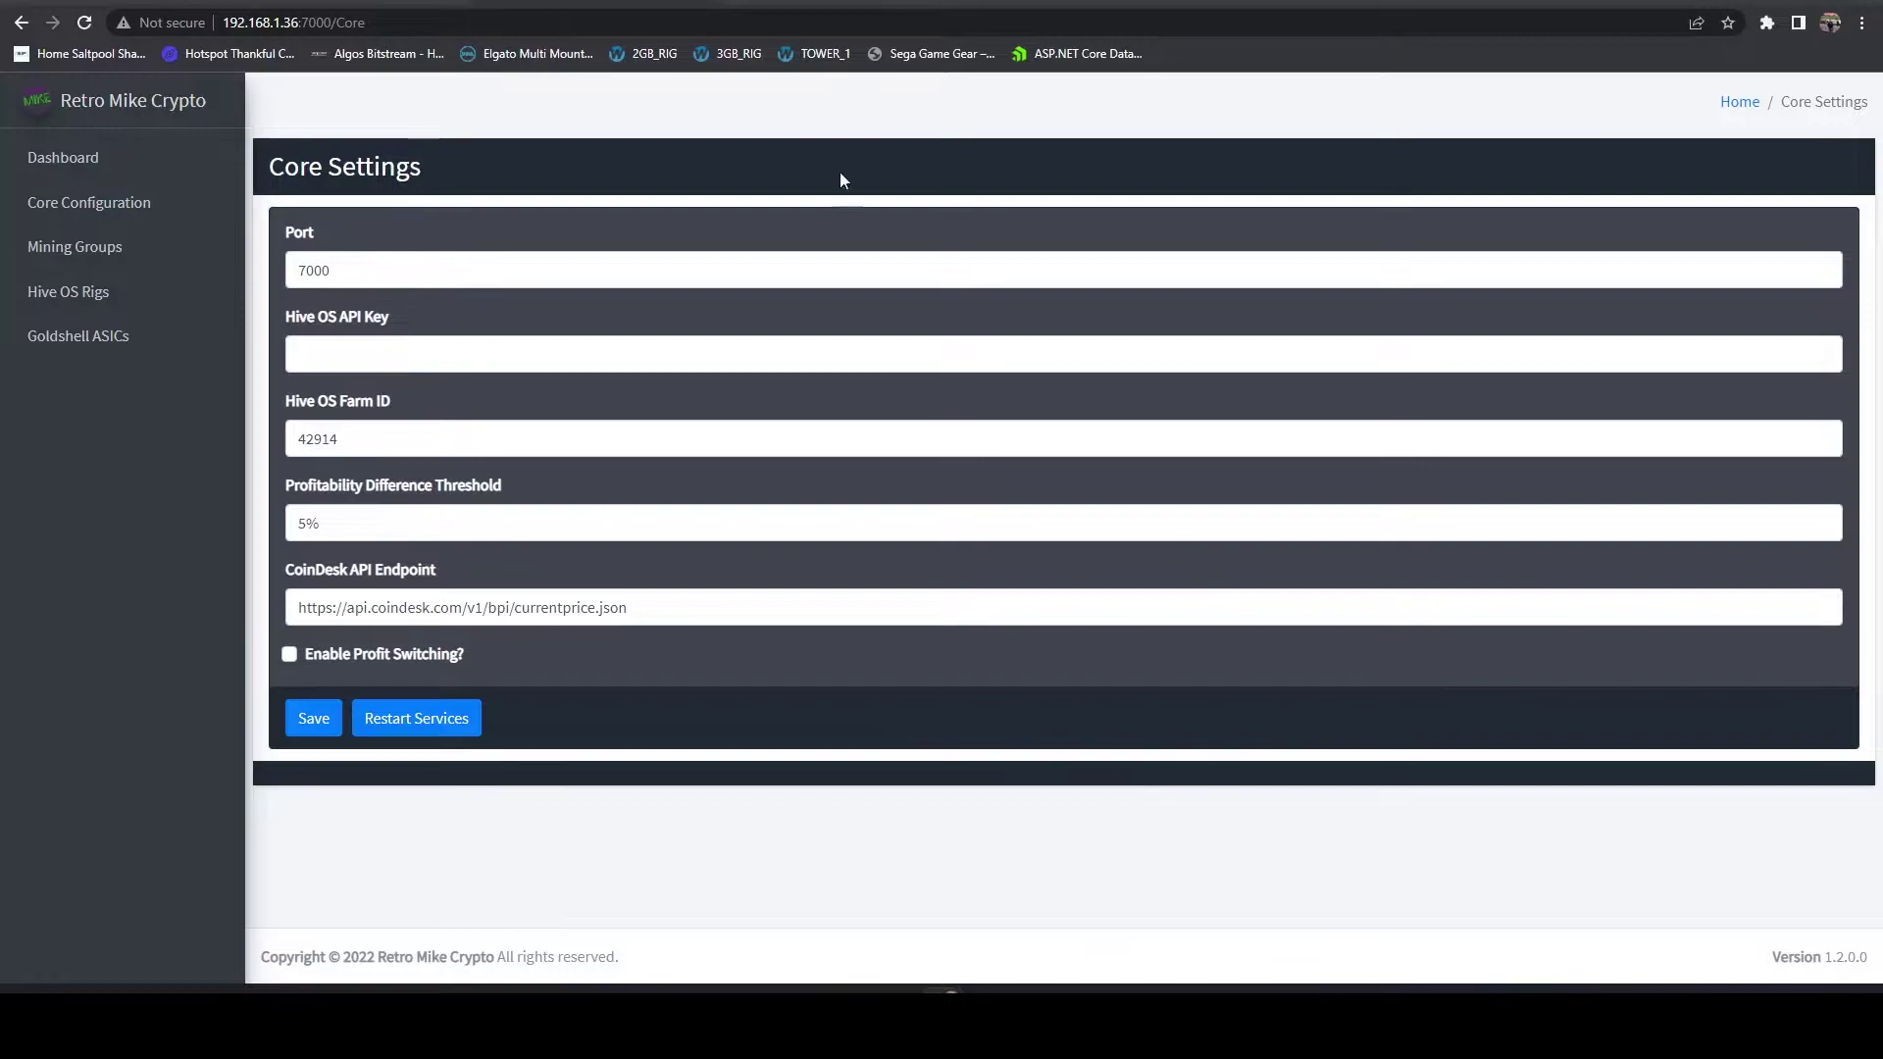
click(386, 344)
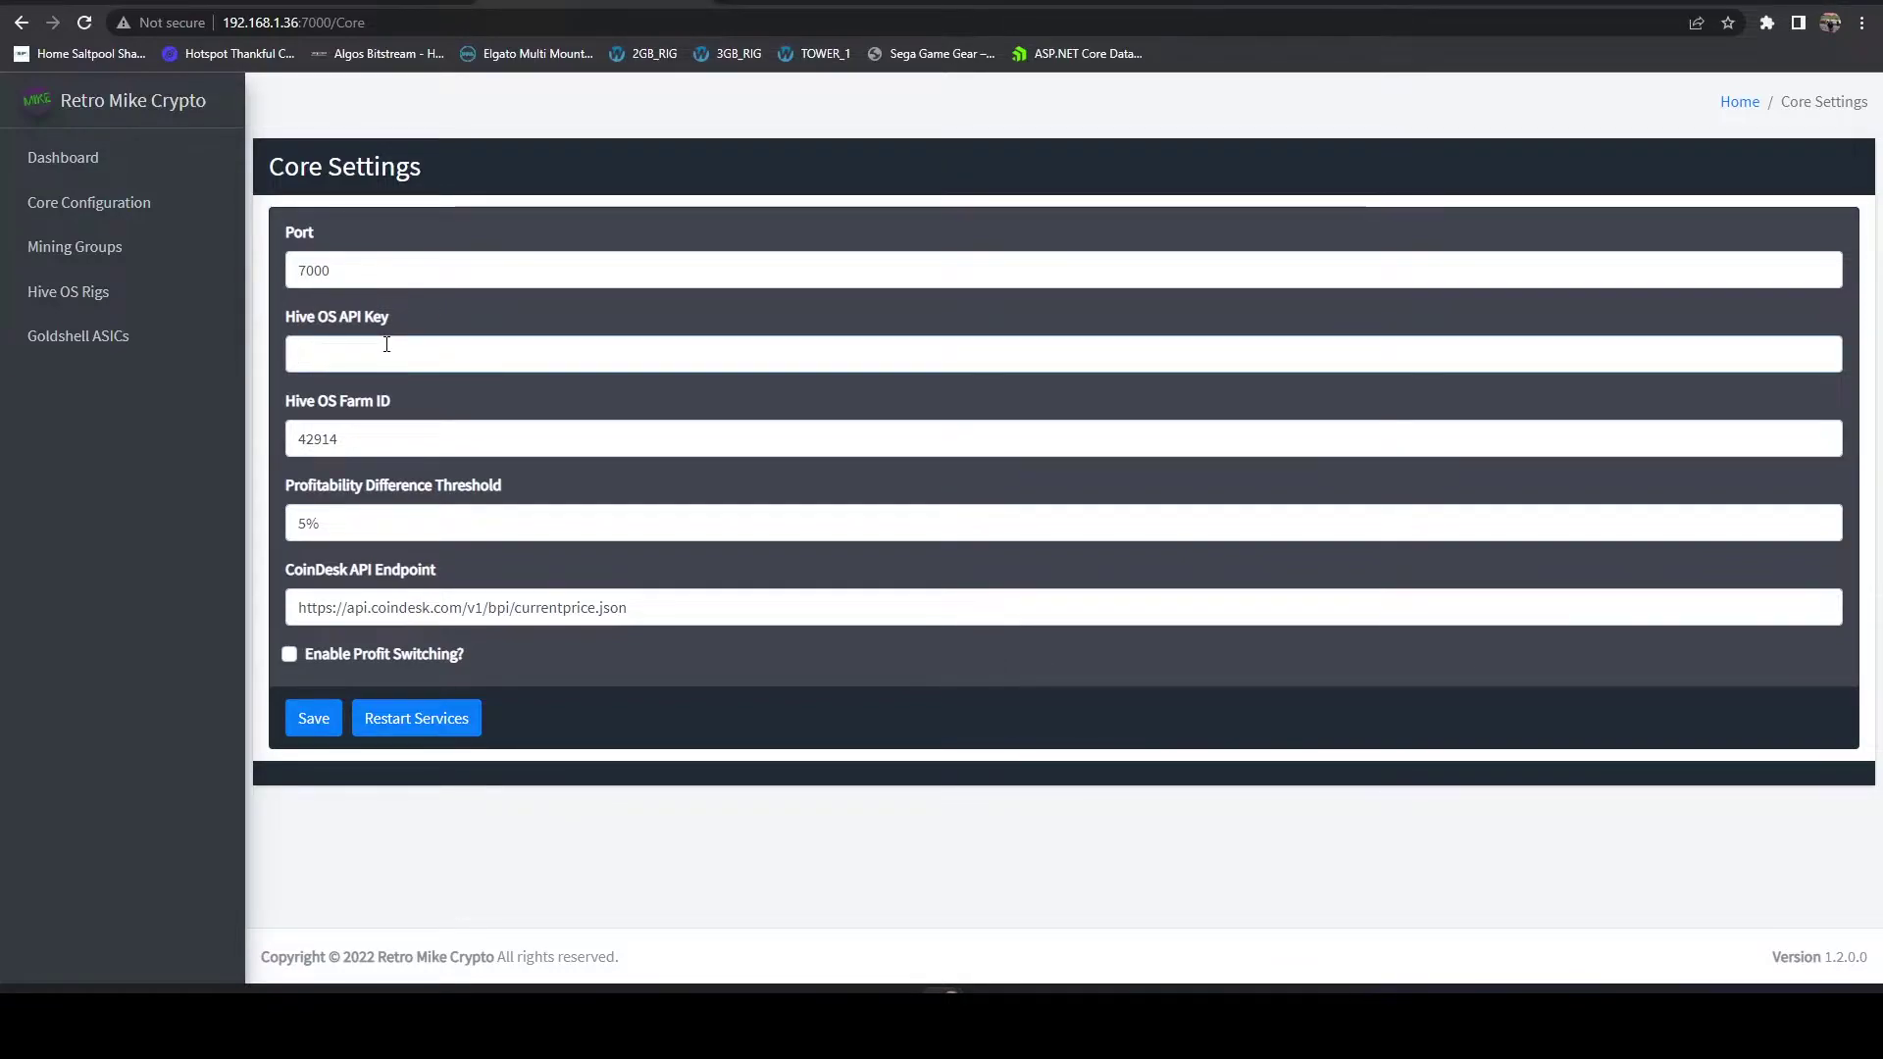
key(ctrl+v)
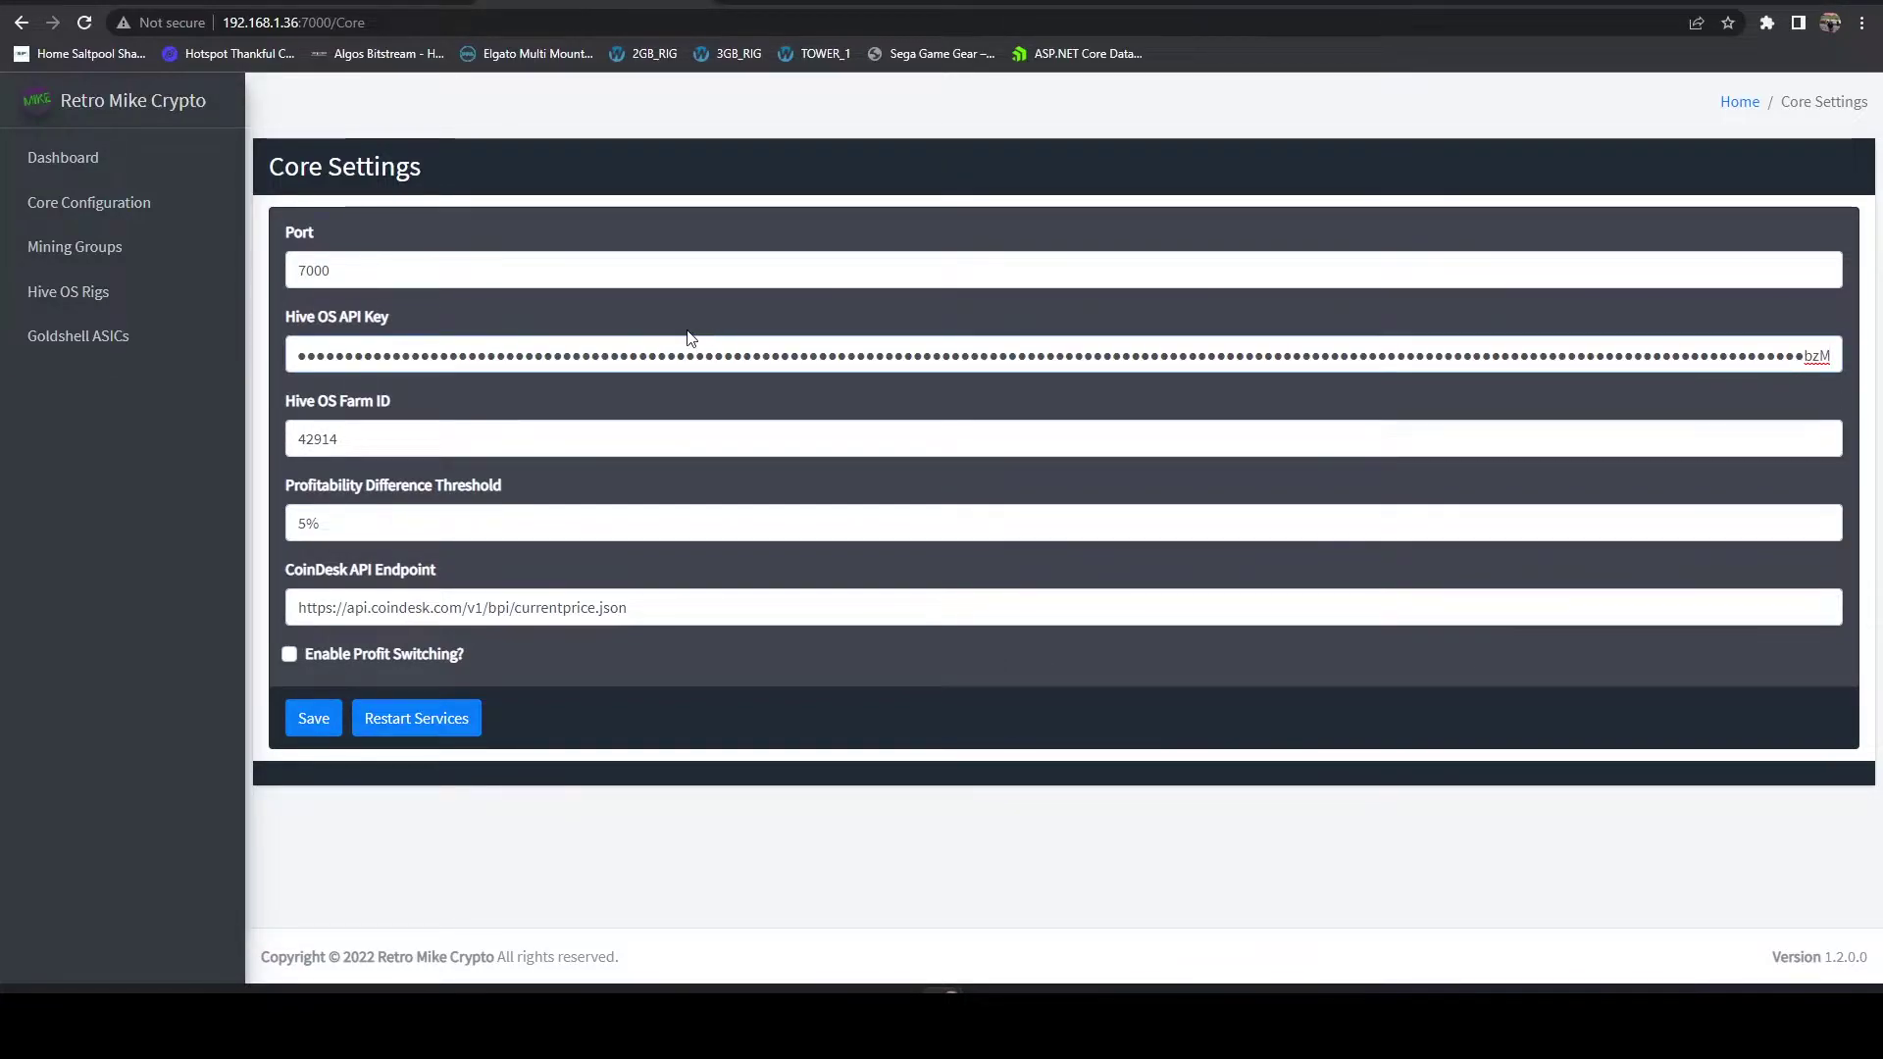
click(1689, 375)
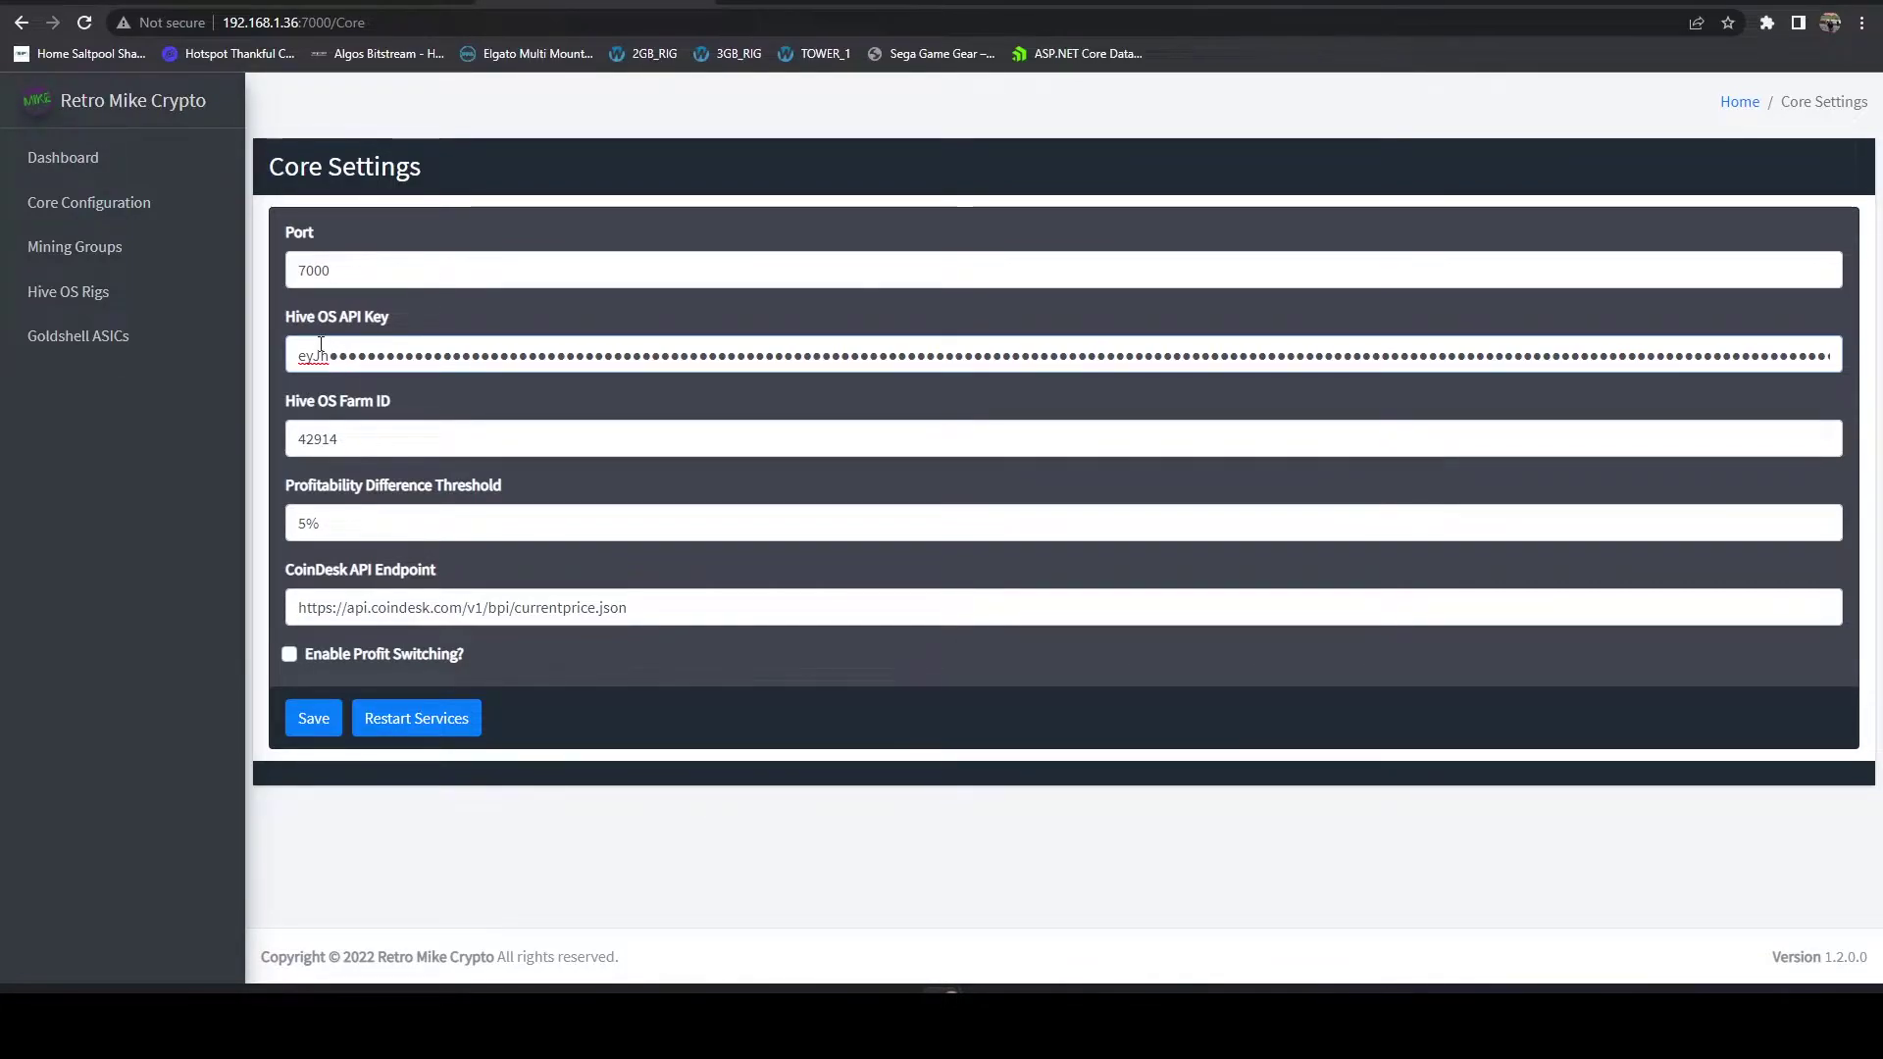
double_click(353, 434)
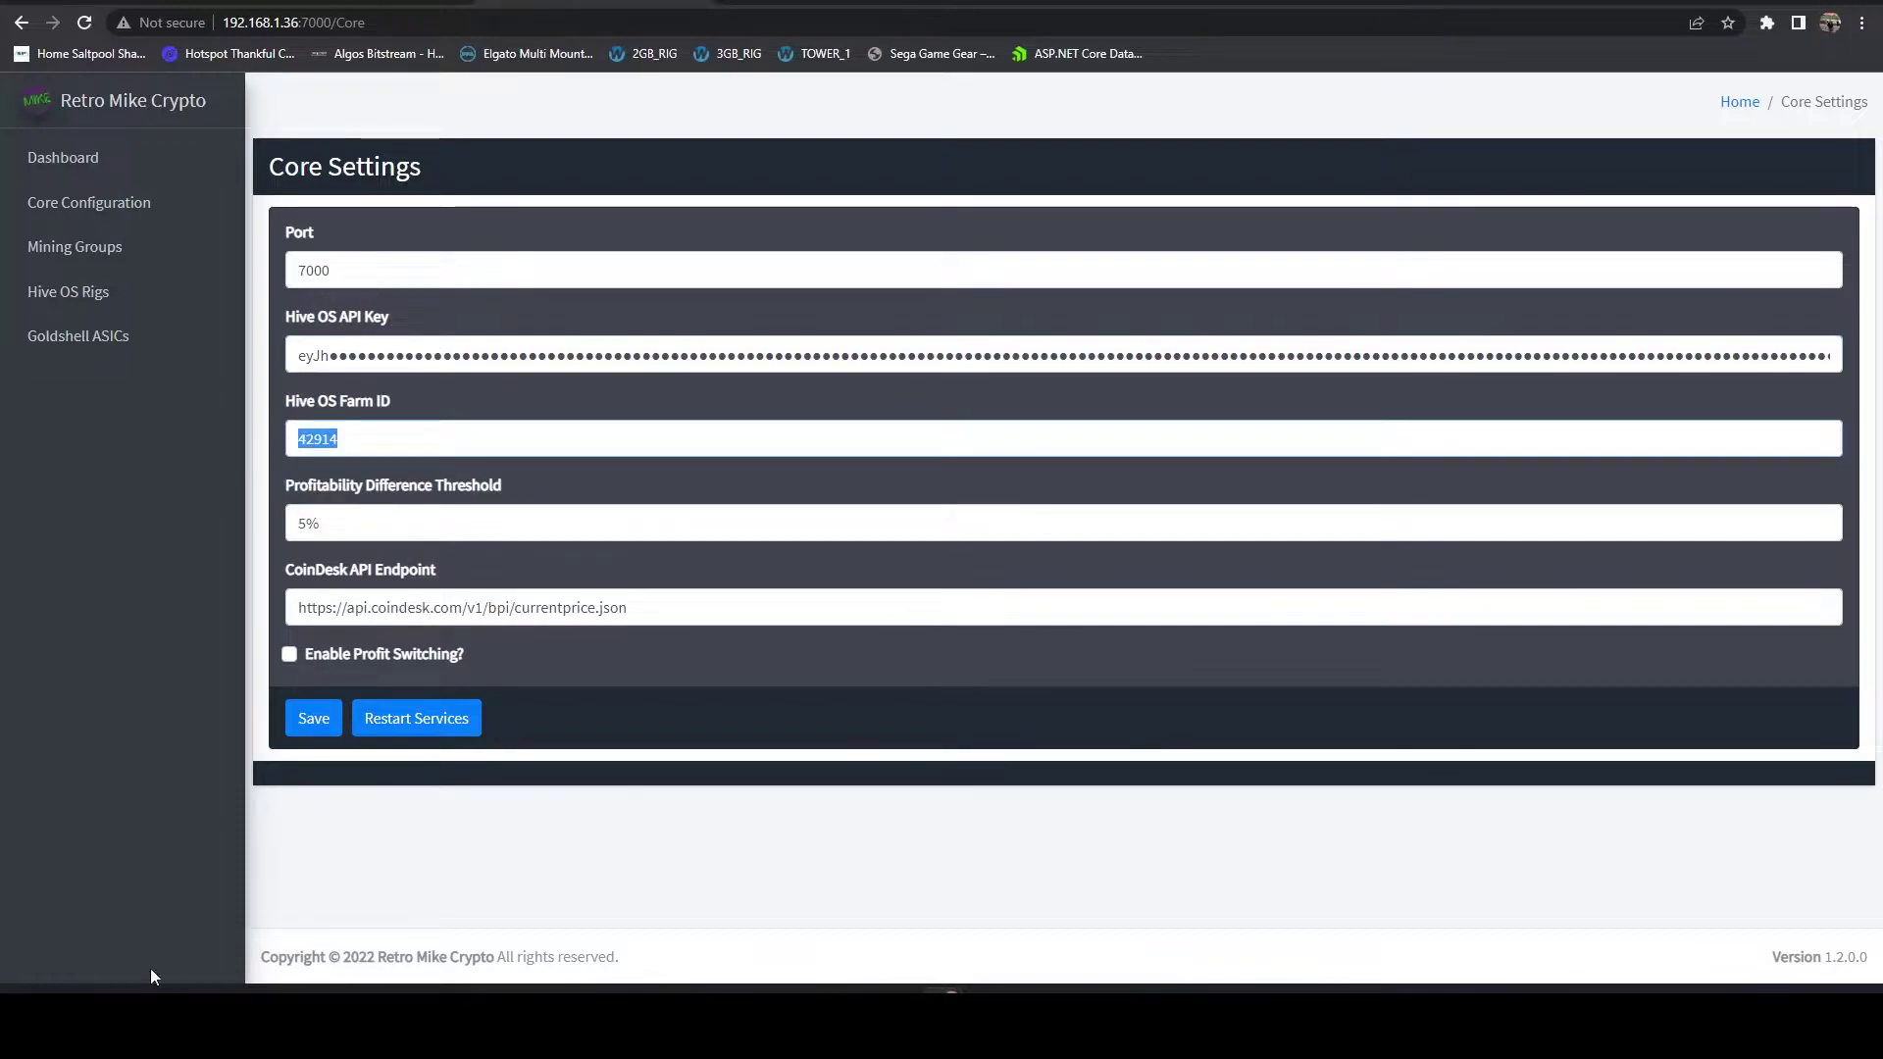
click(311, 720)
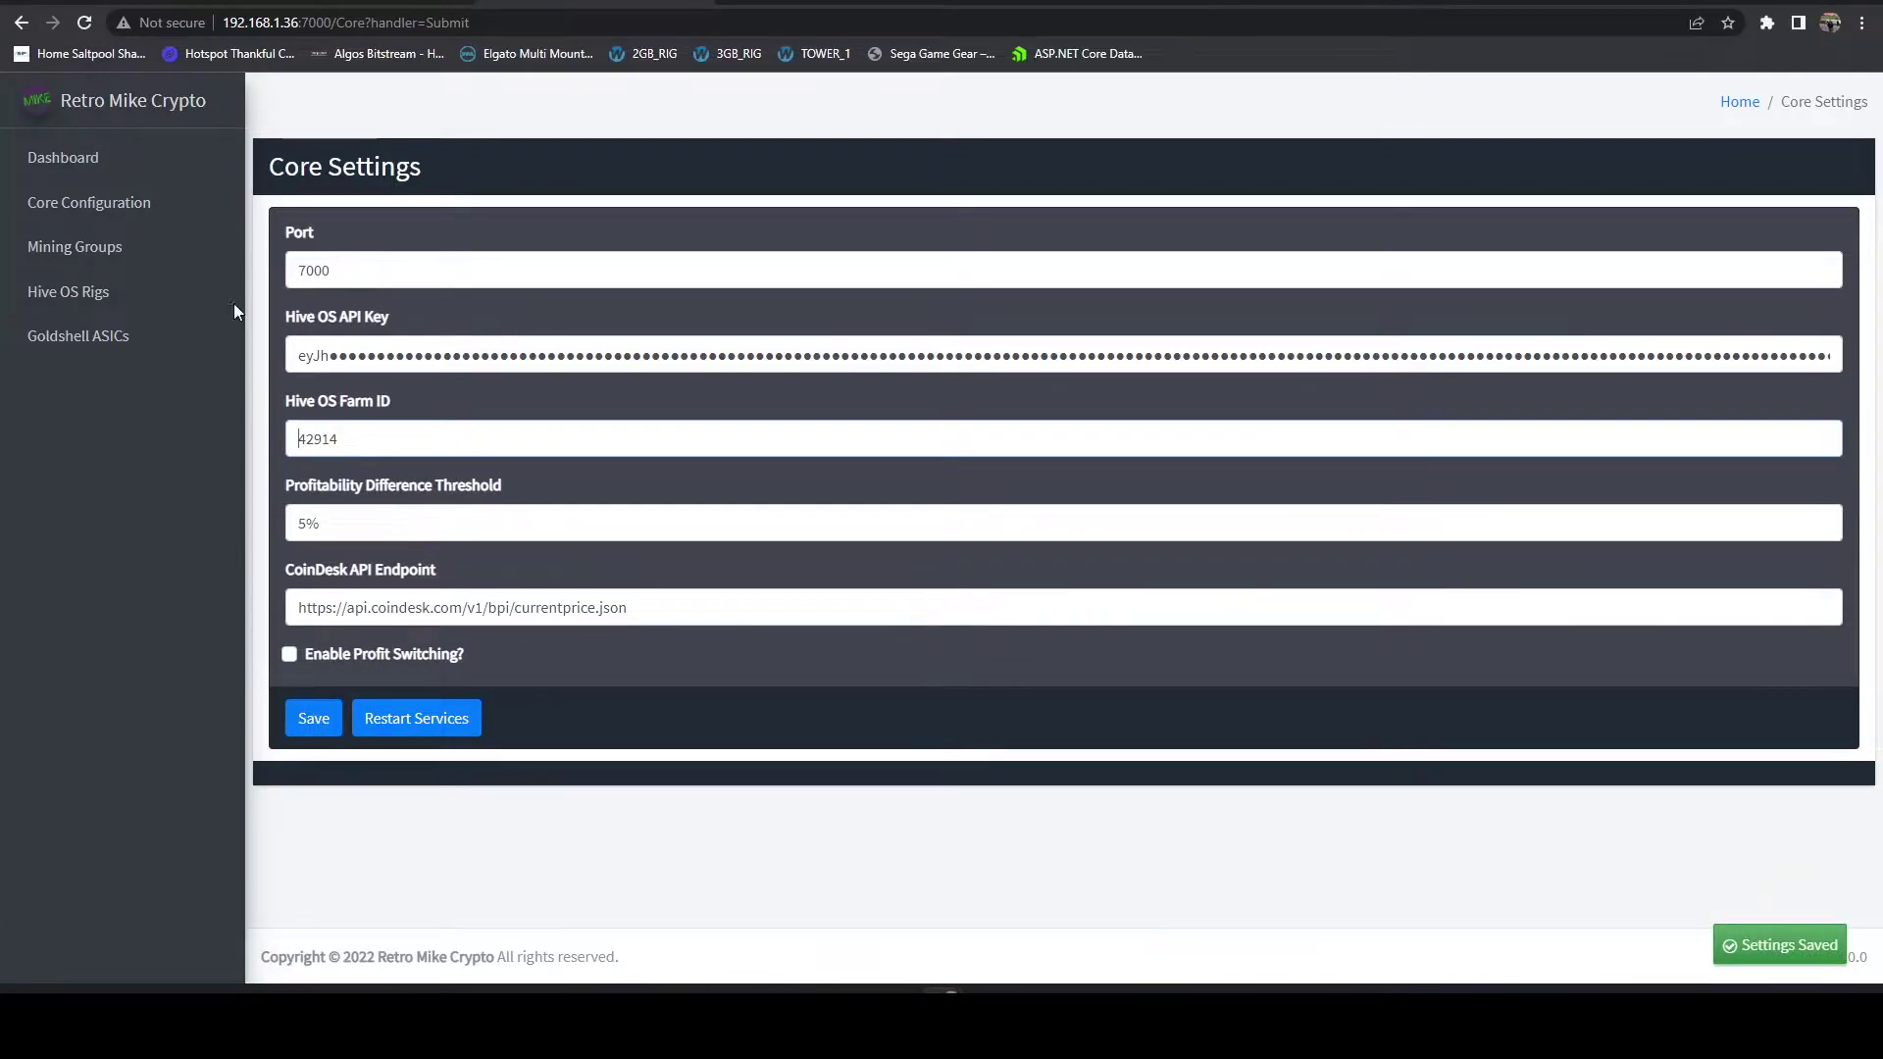
Step: Open the Hive OS rig settings, examine the fields and mining mode options of a new rig record, and discard it
click(51, 307)
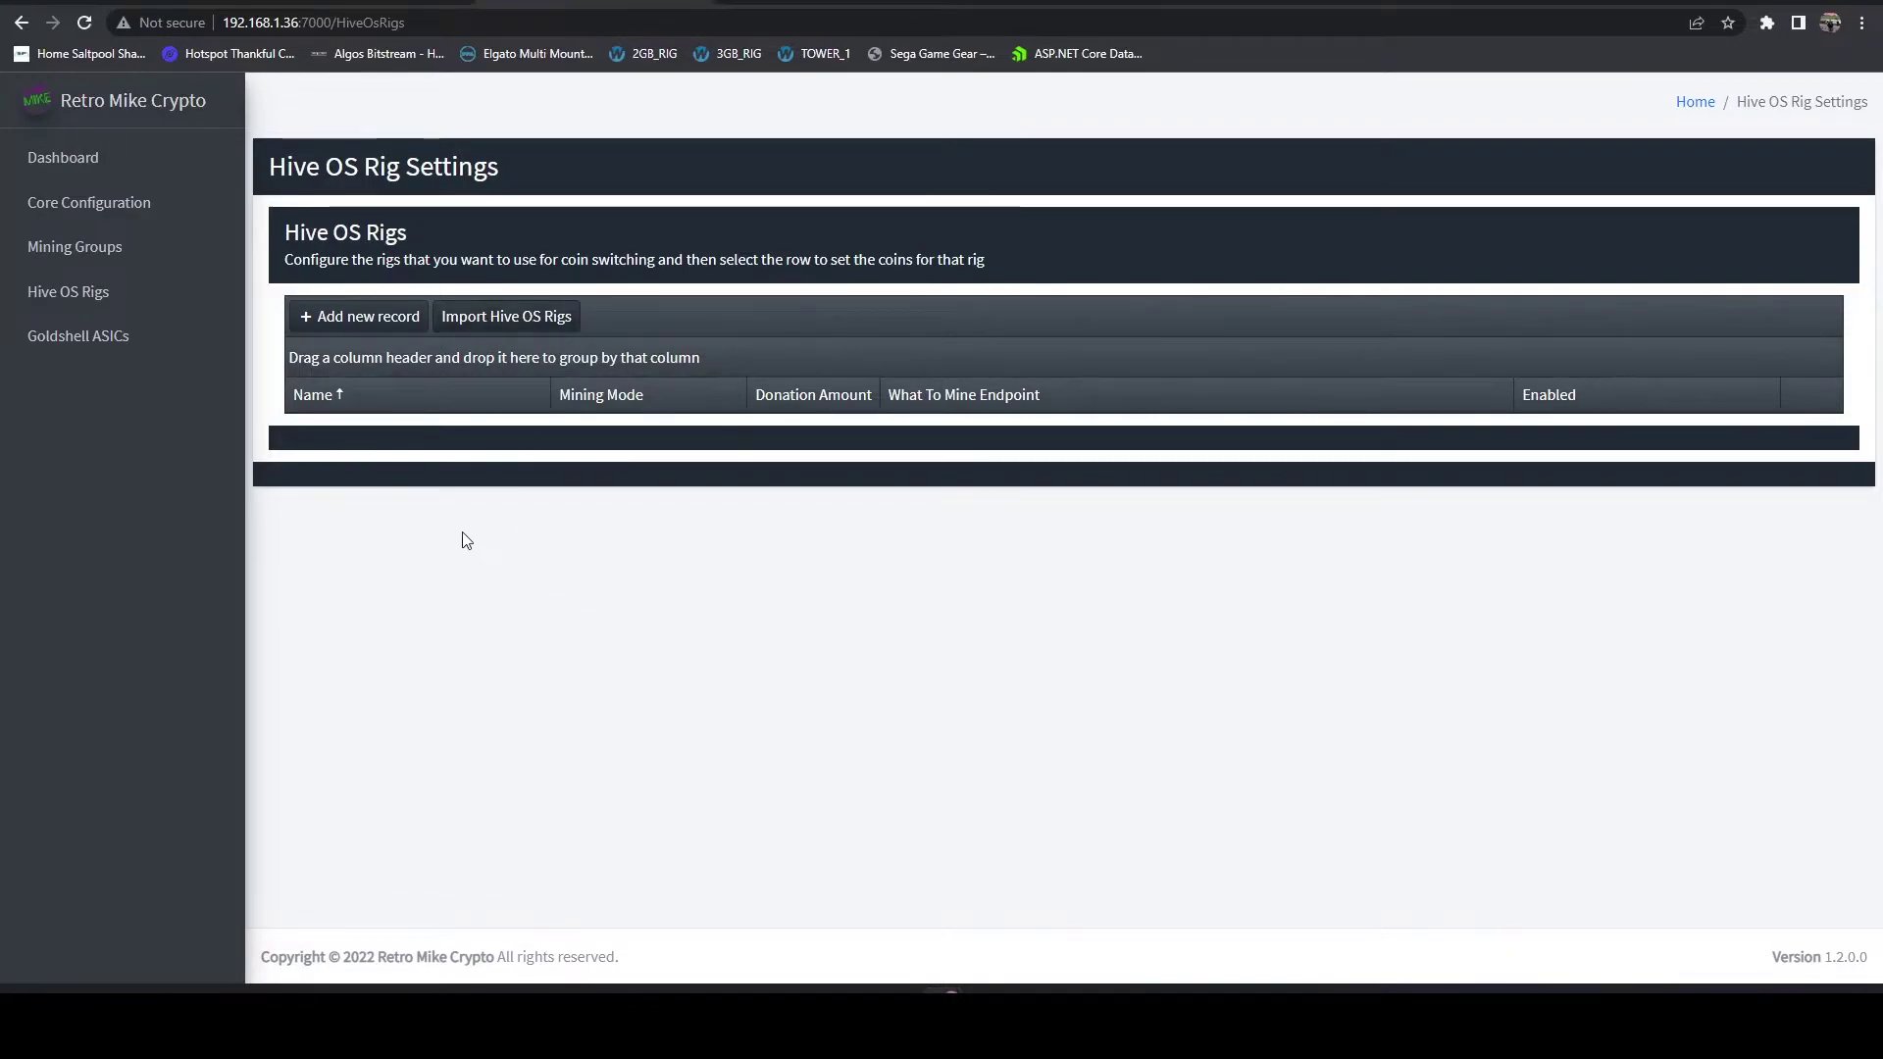
click(396, 329)
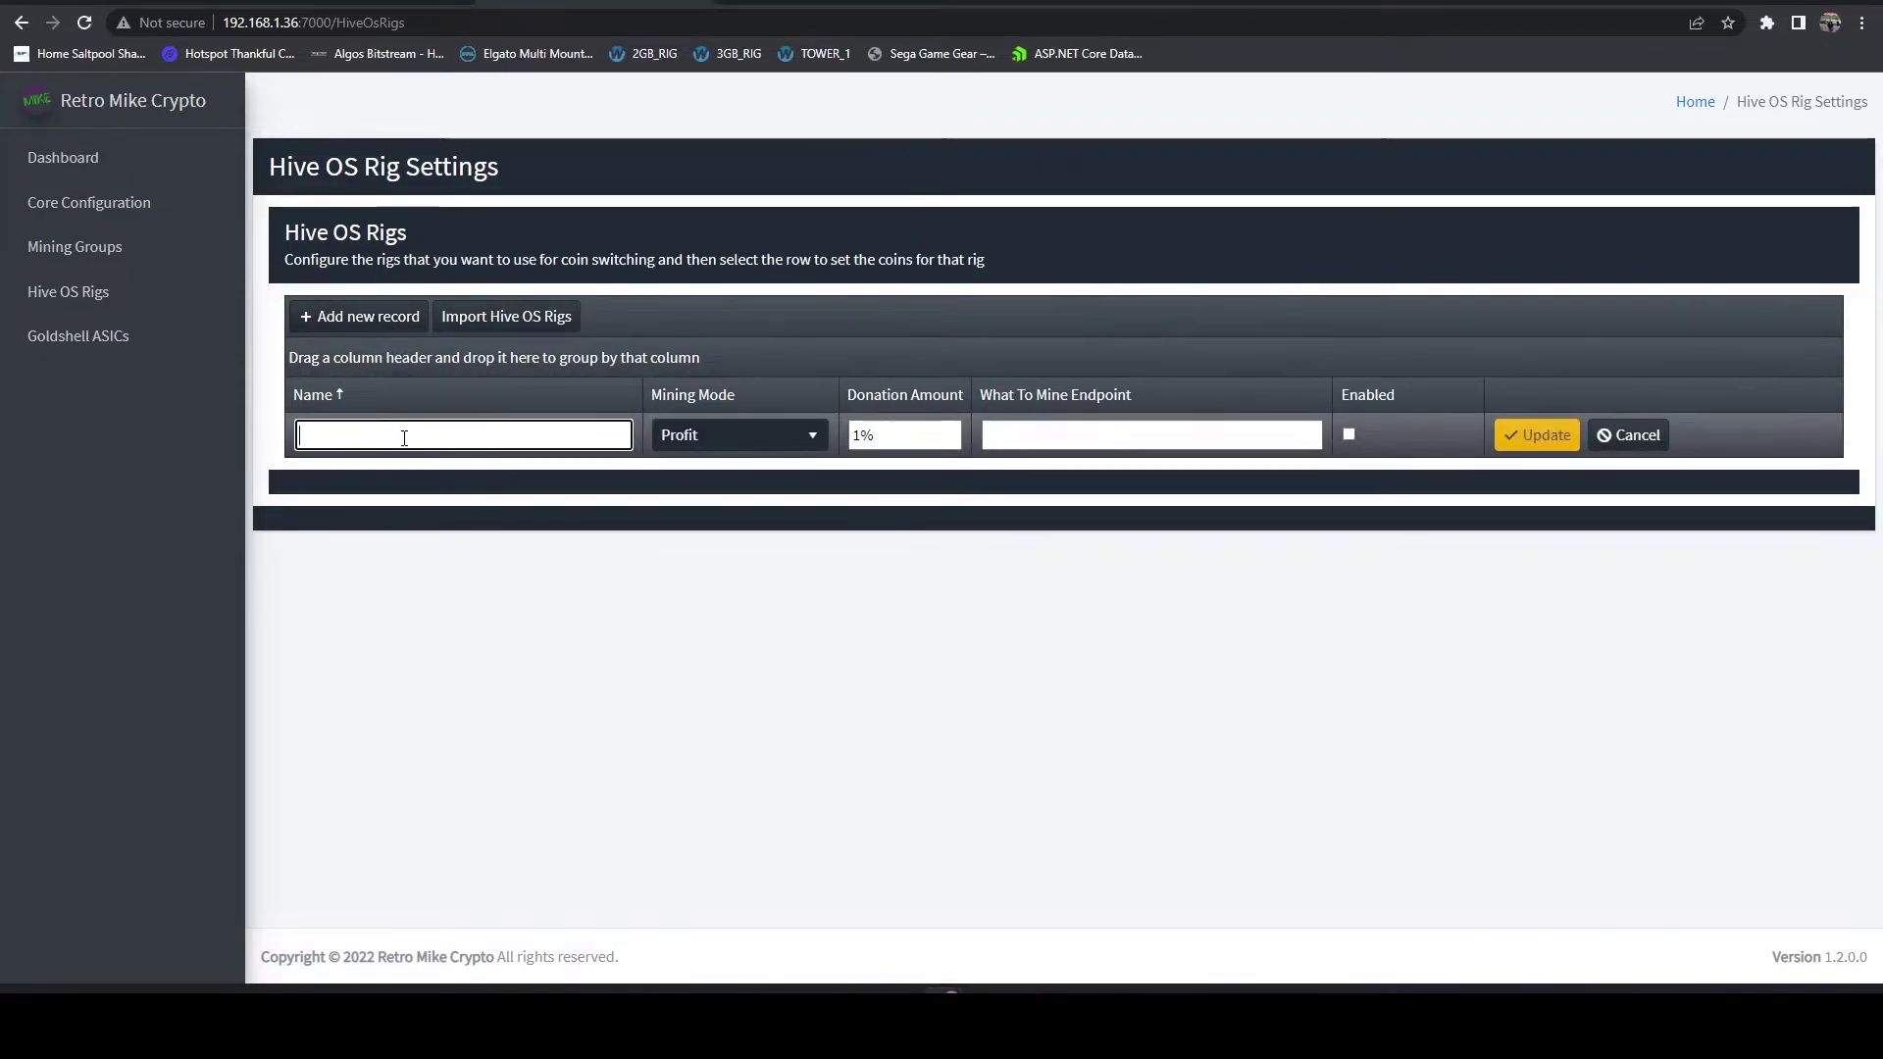
click(726, 443)
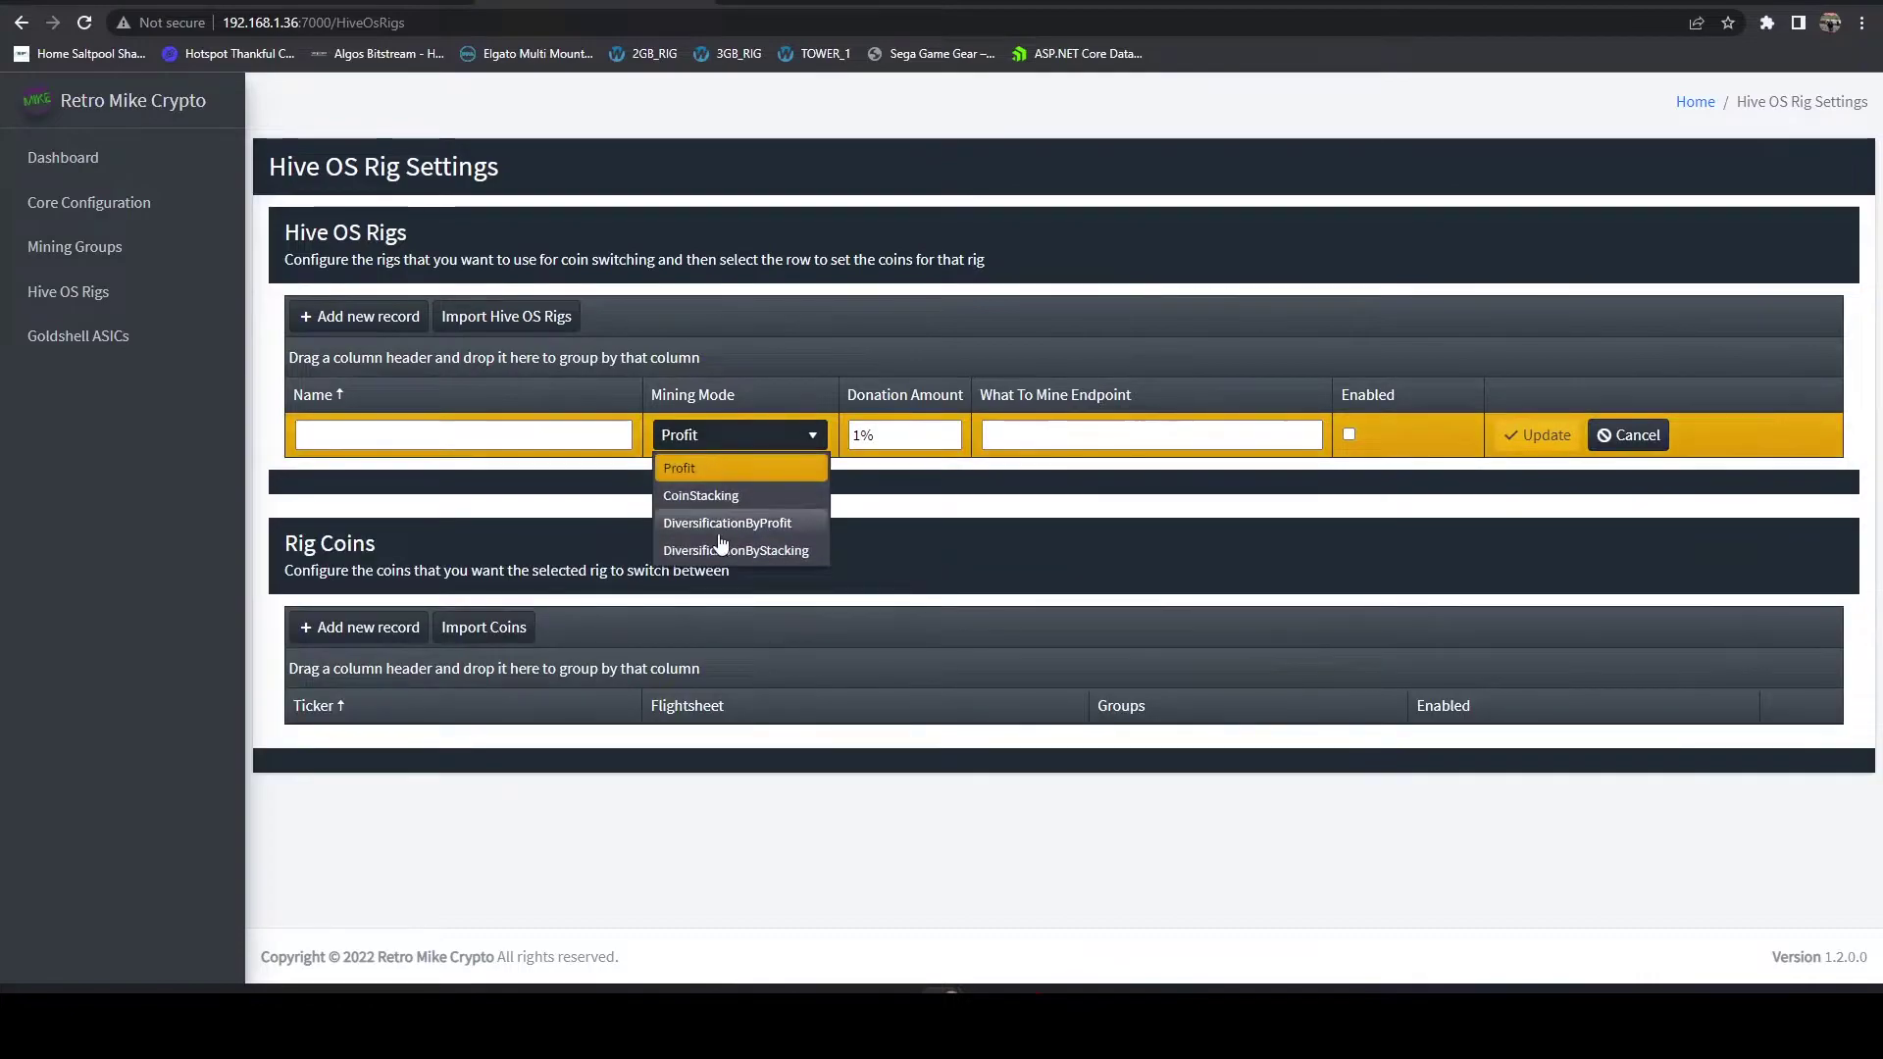
click(757, 437)
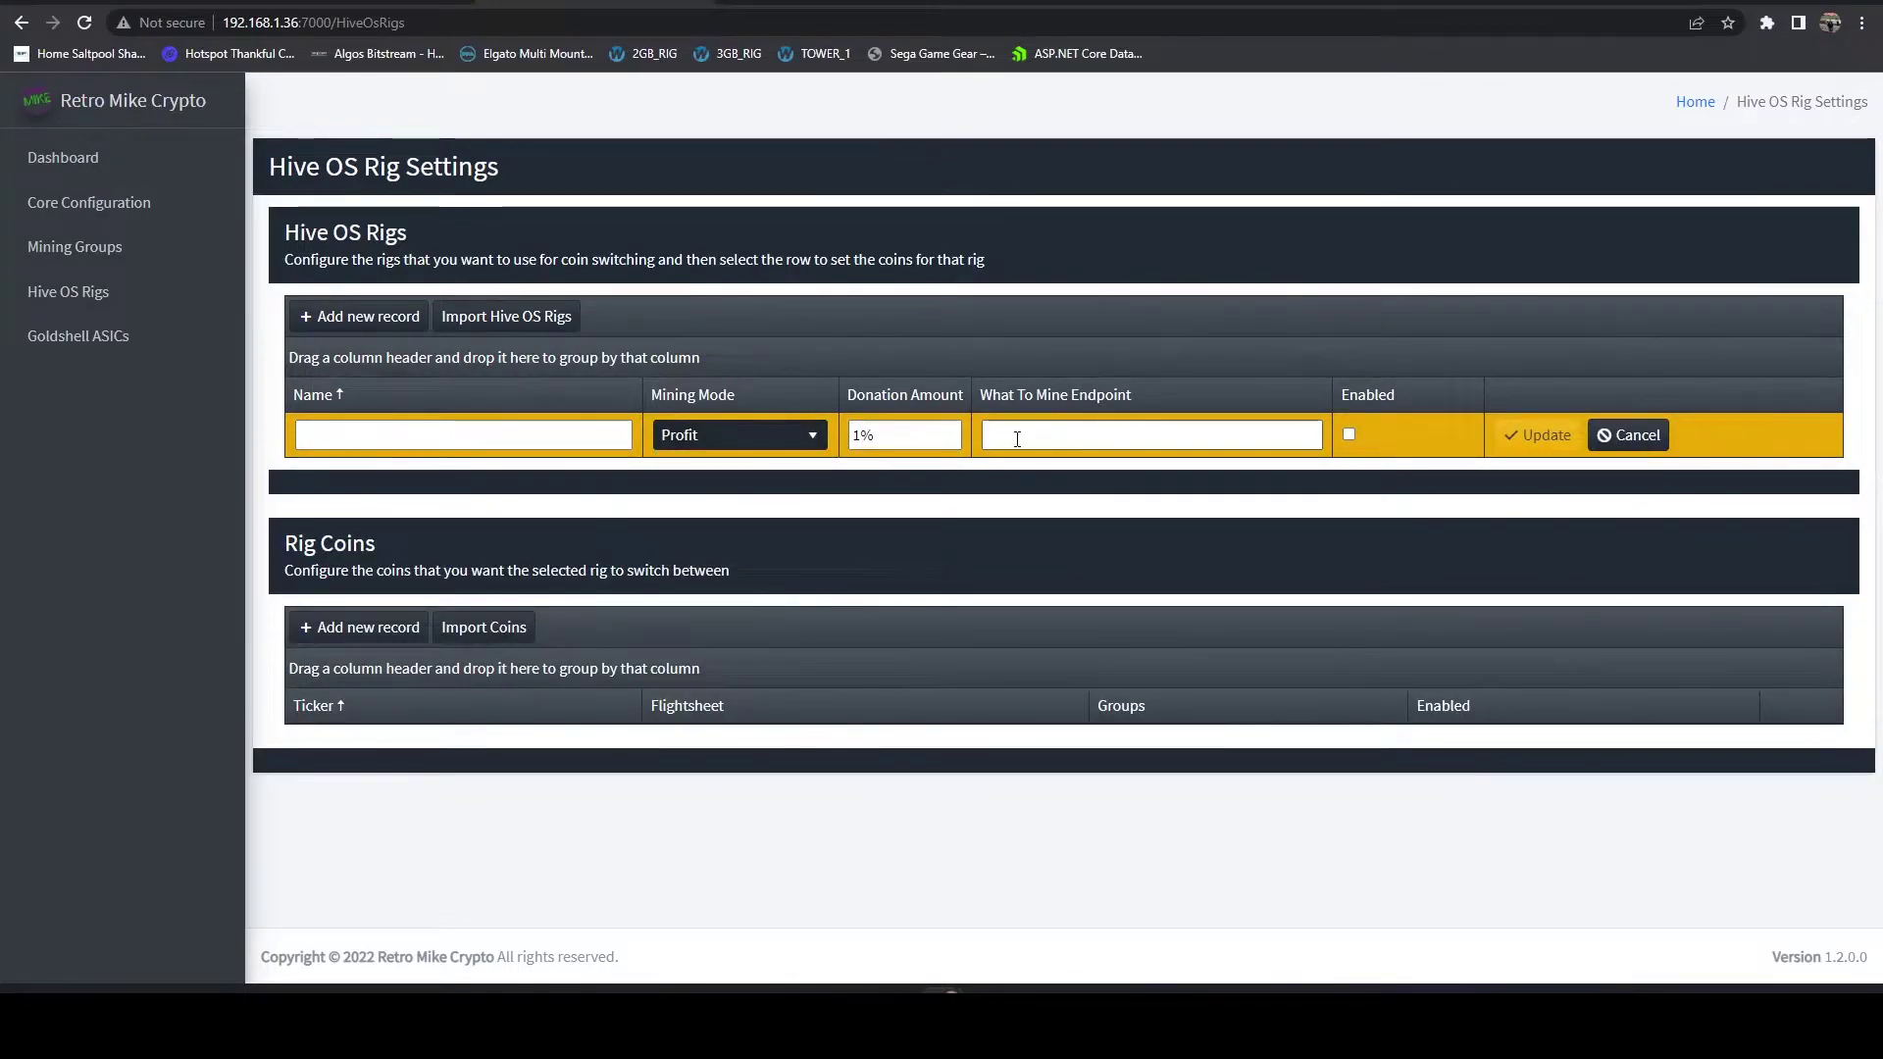
click(884, 433)
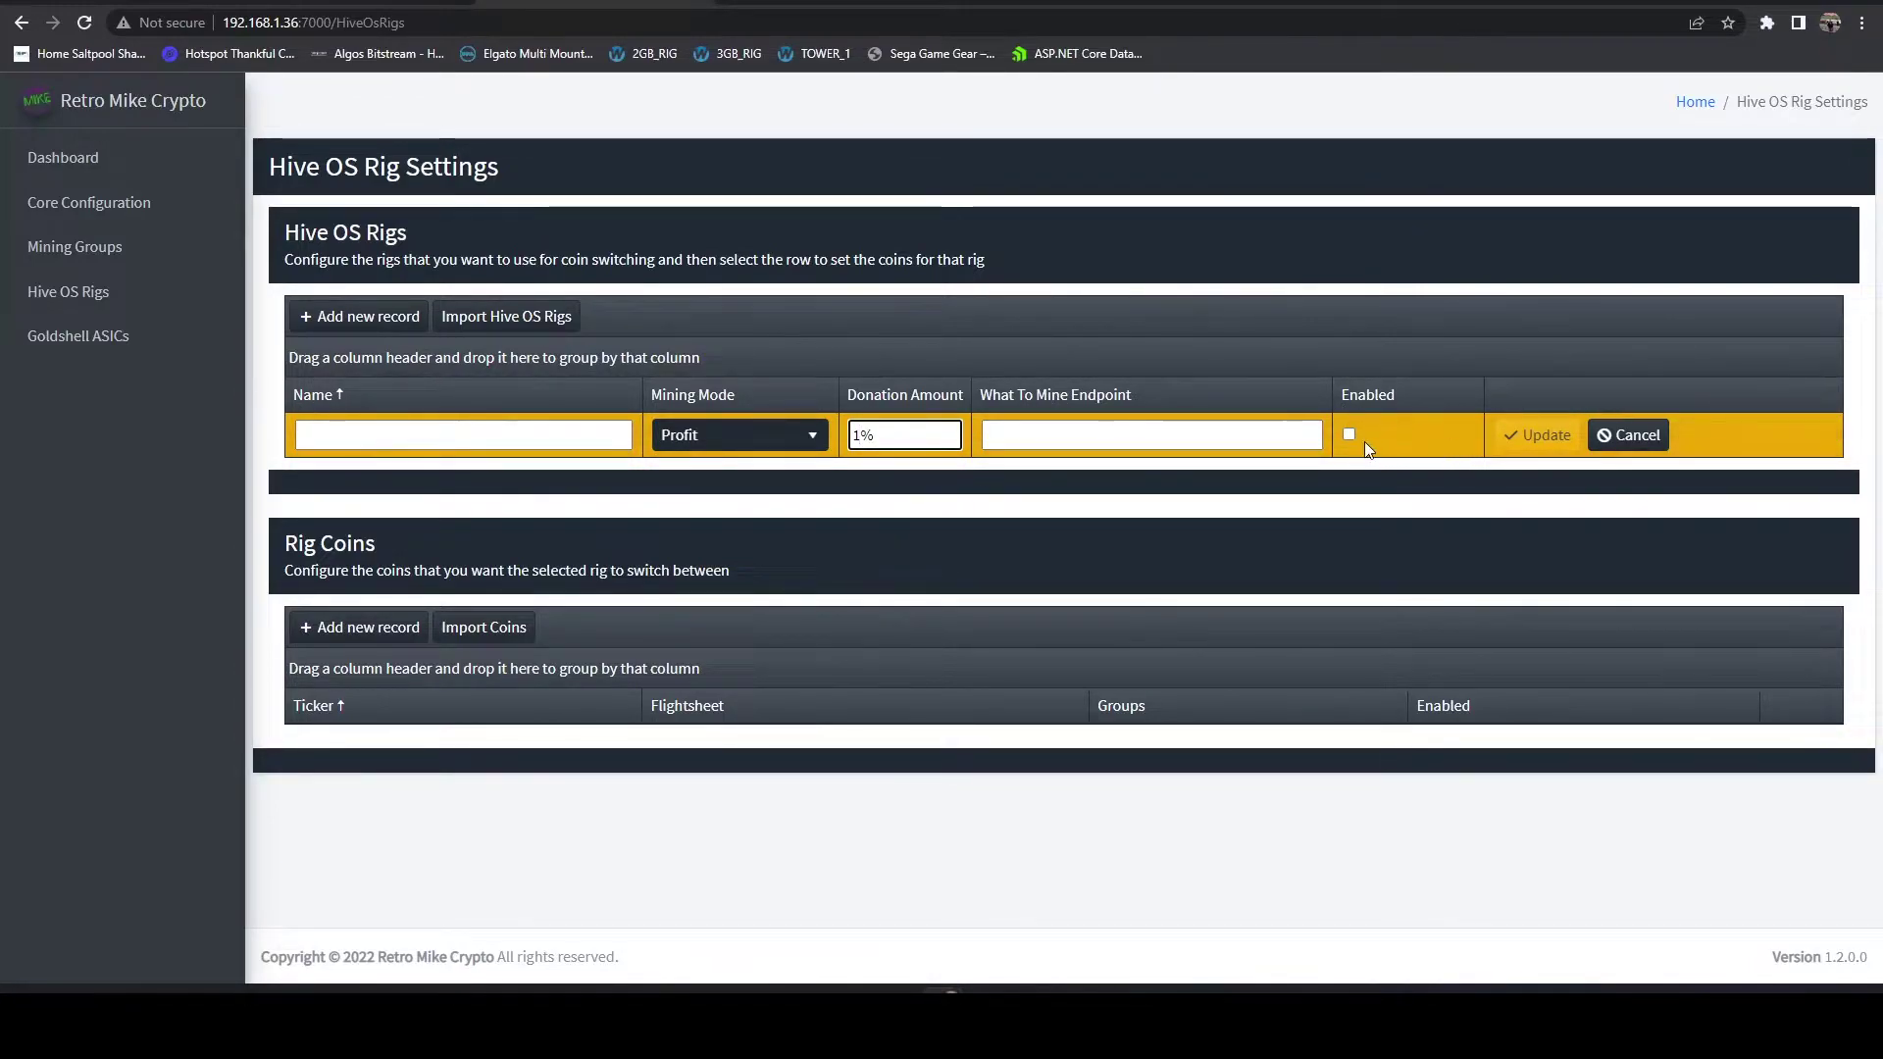
click(1653, 434)
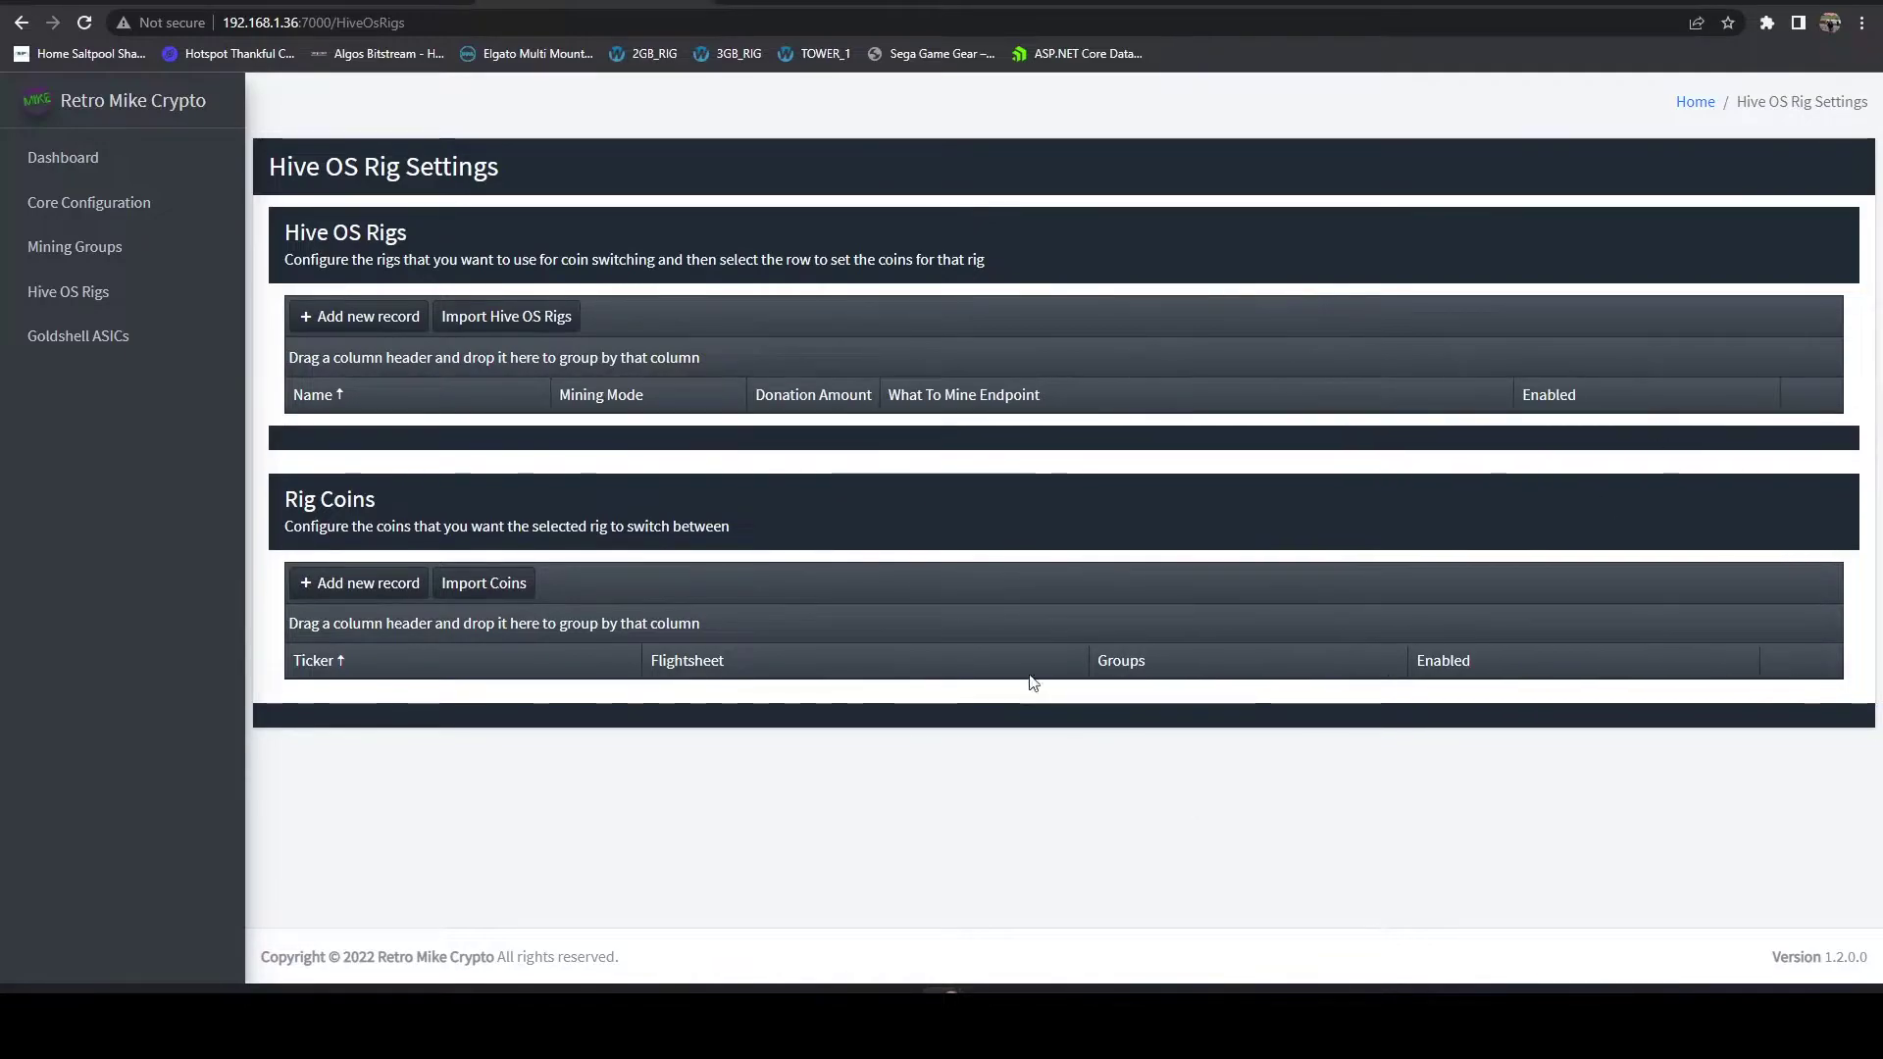
Step: Import the rigs from Hive OS and open the A2000_RIG record for editing
click(520, 320)
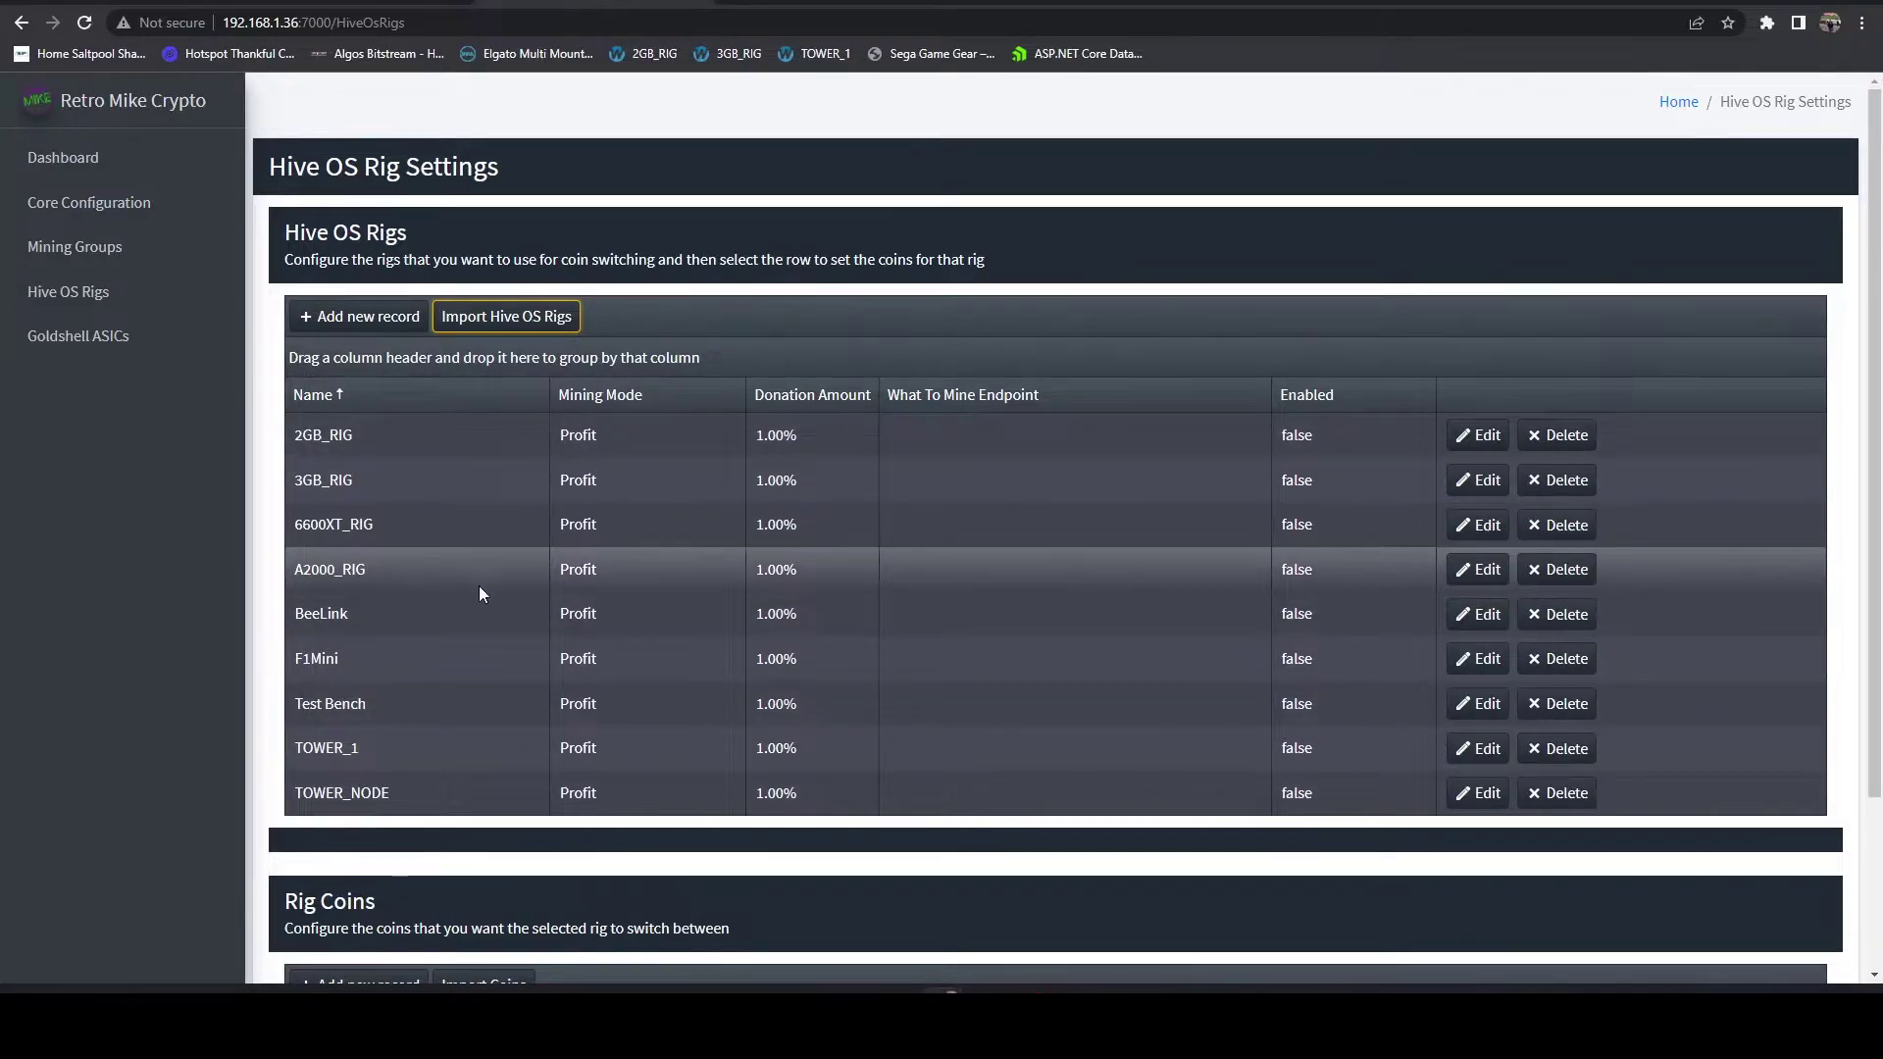
click(1477, 570)
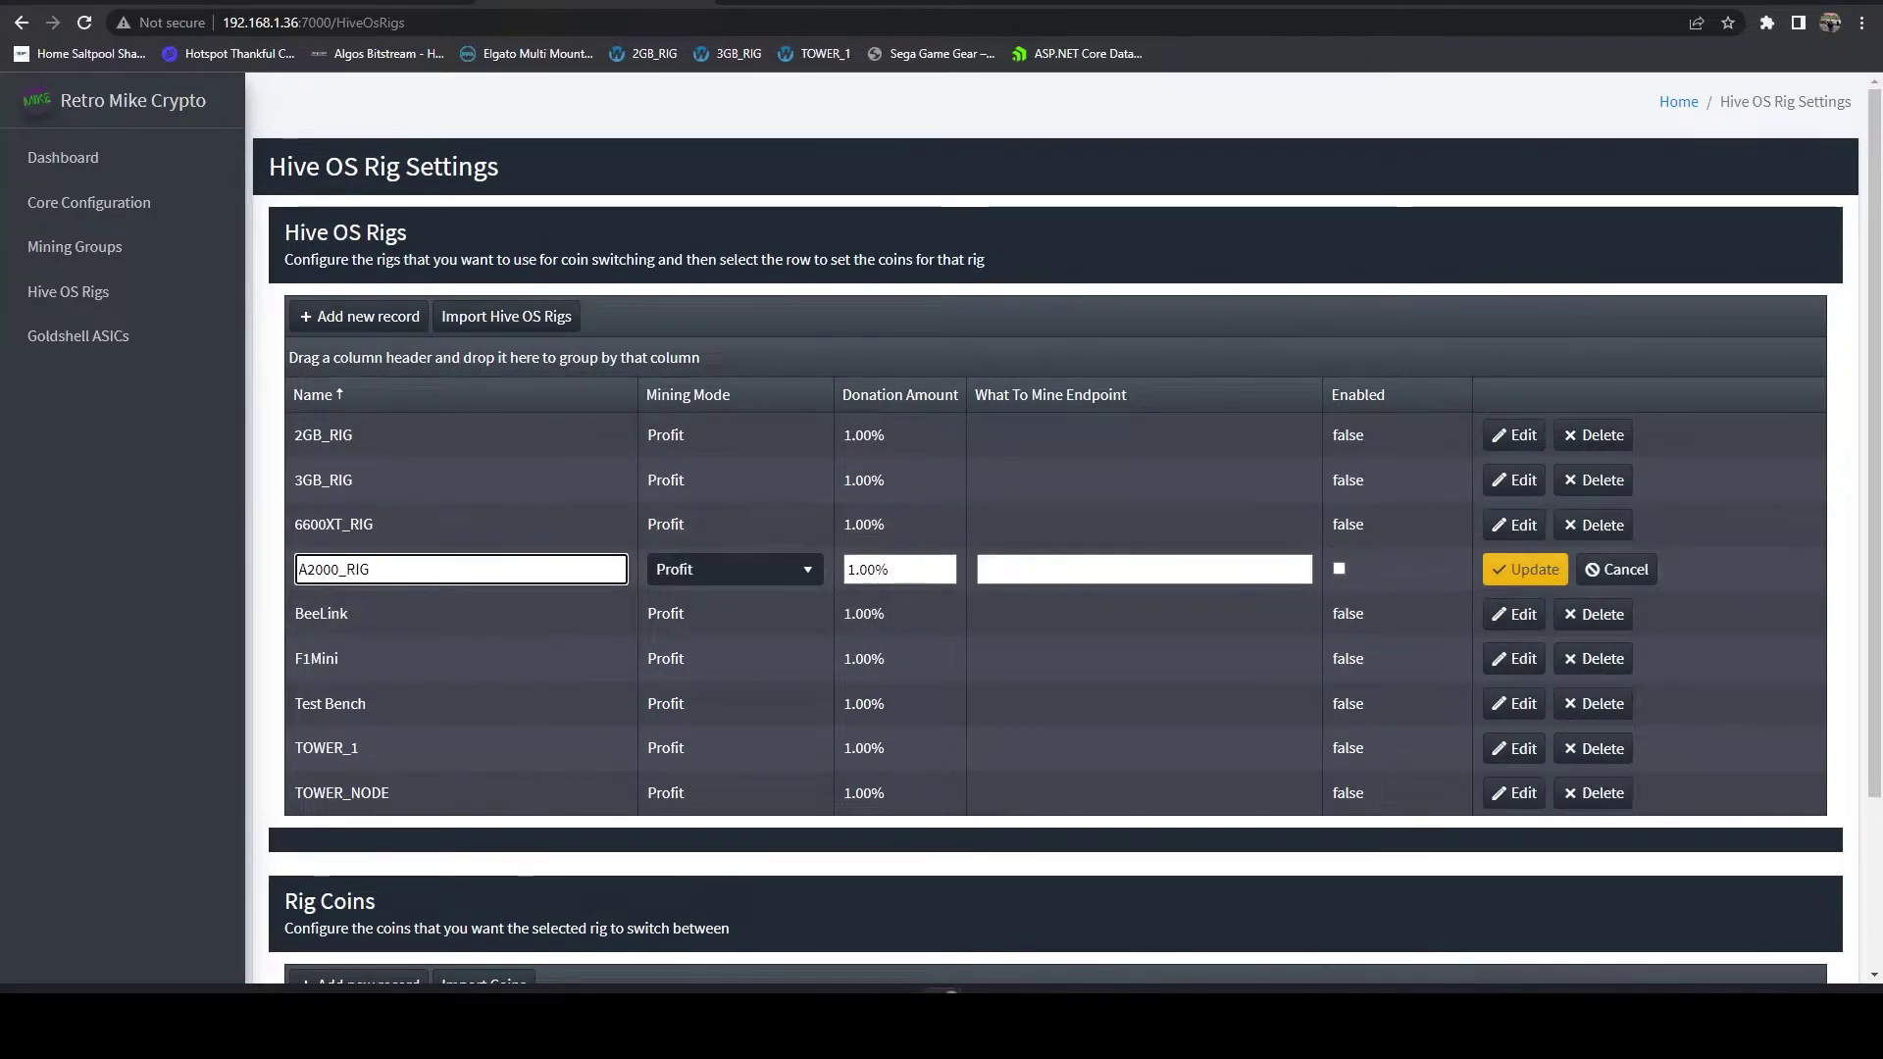
Step: Open whattomine.com in a new browser tab and reset its GPU calculator to the defaults
key(ctrl+t)
text(what)
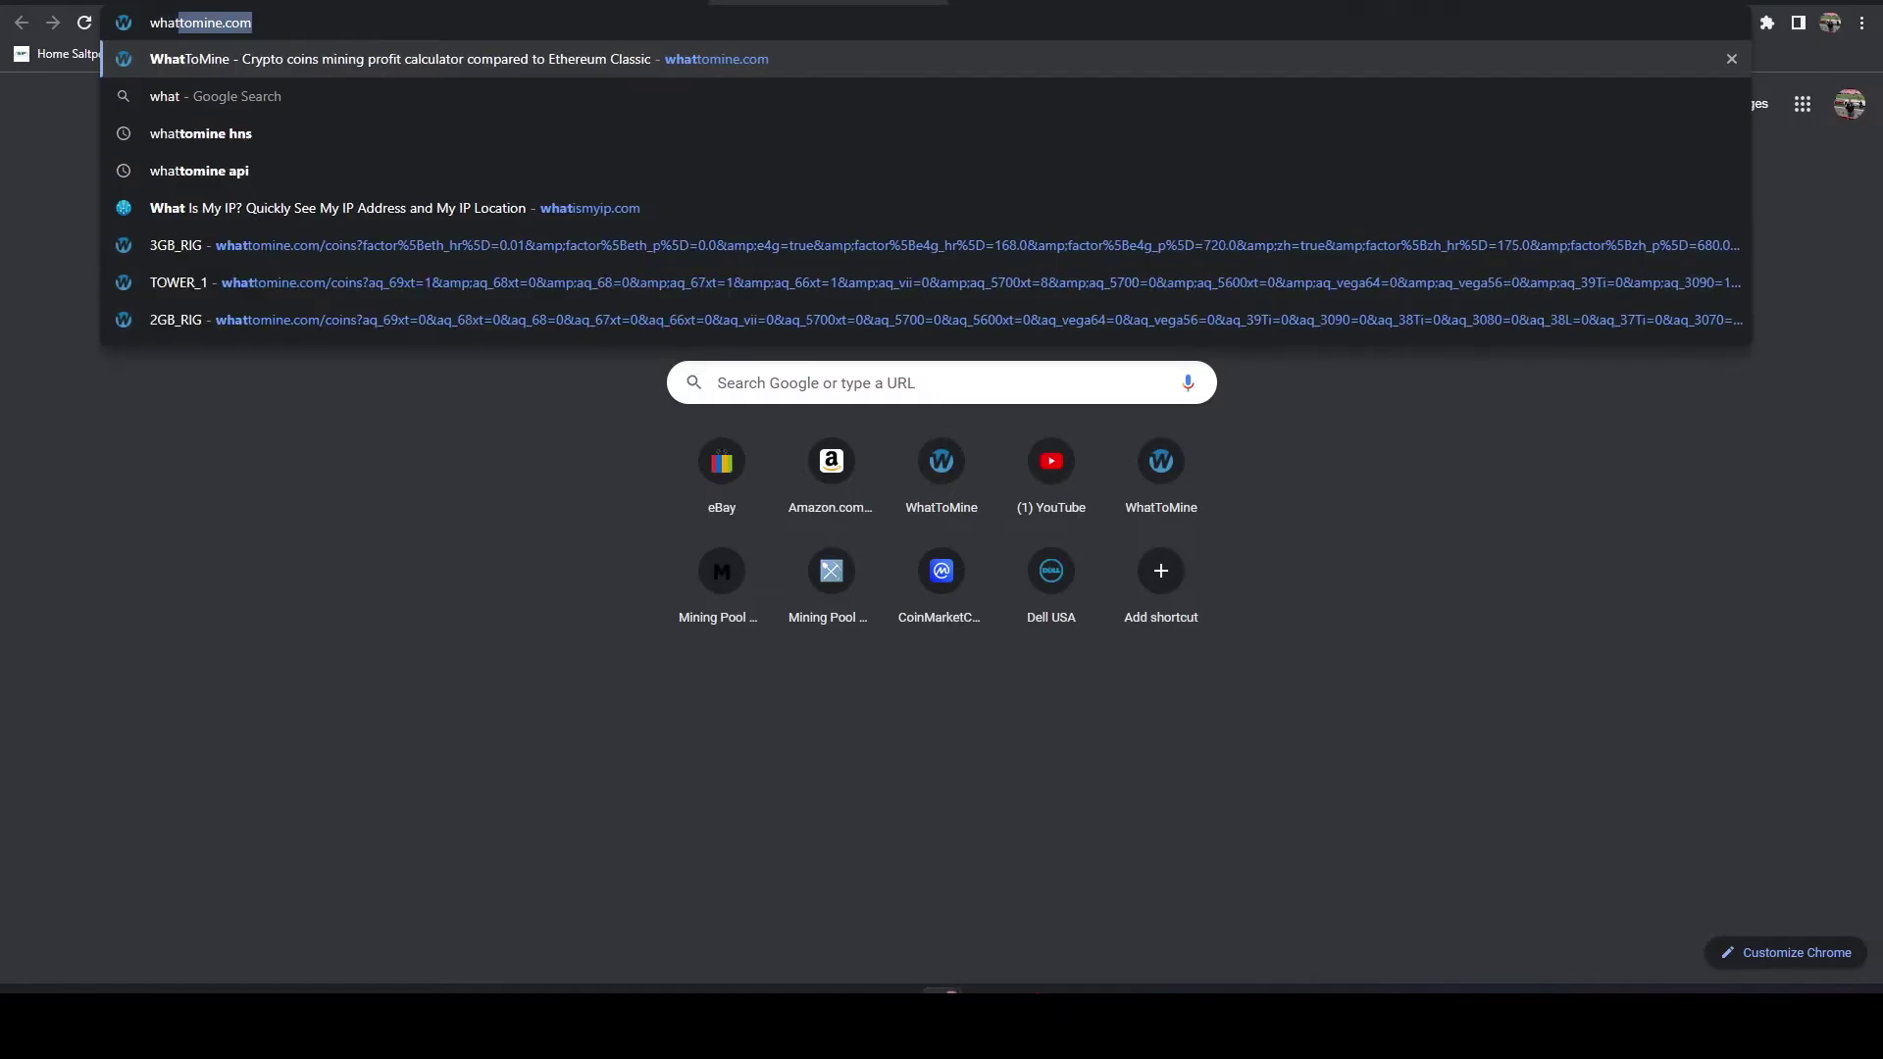
key(Return)
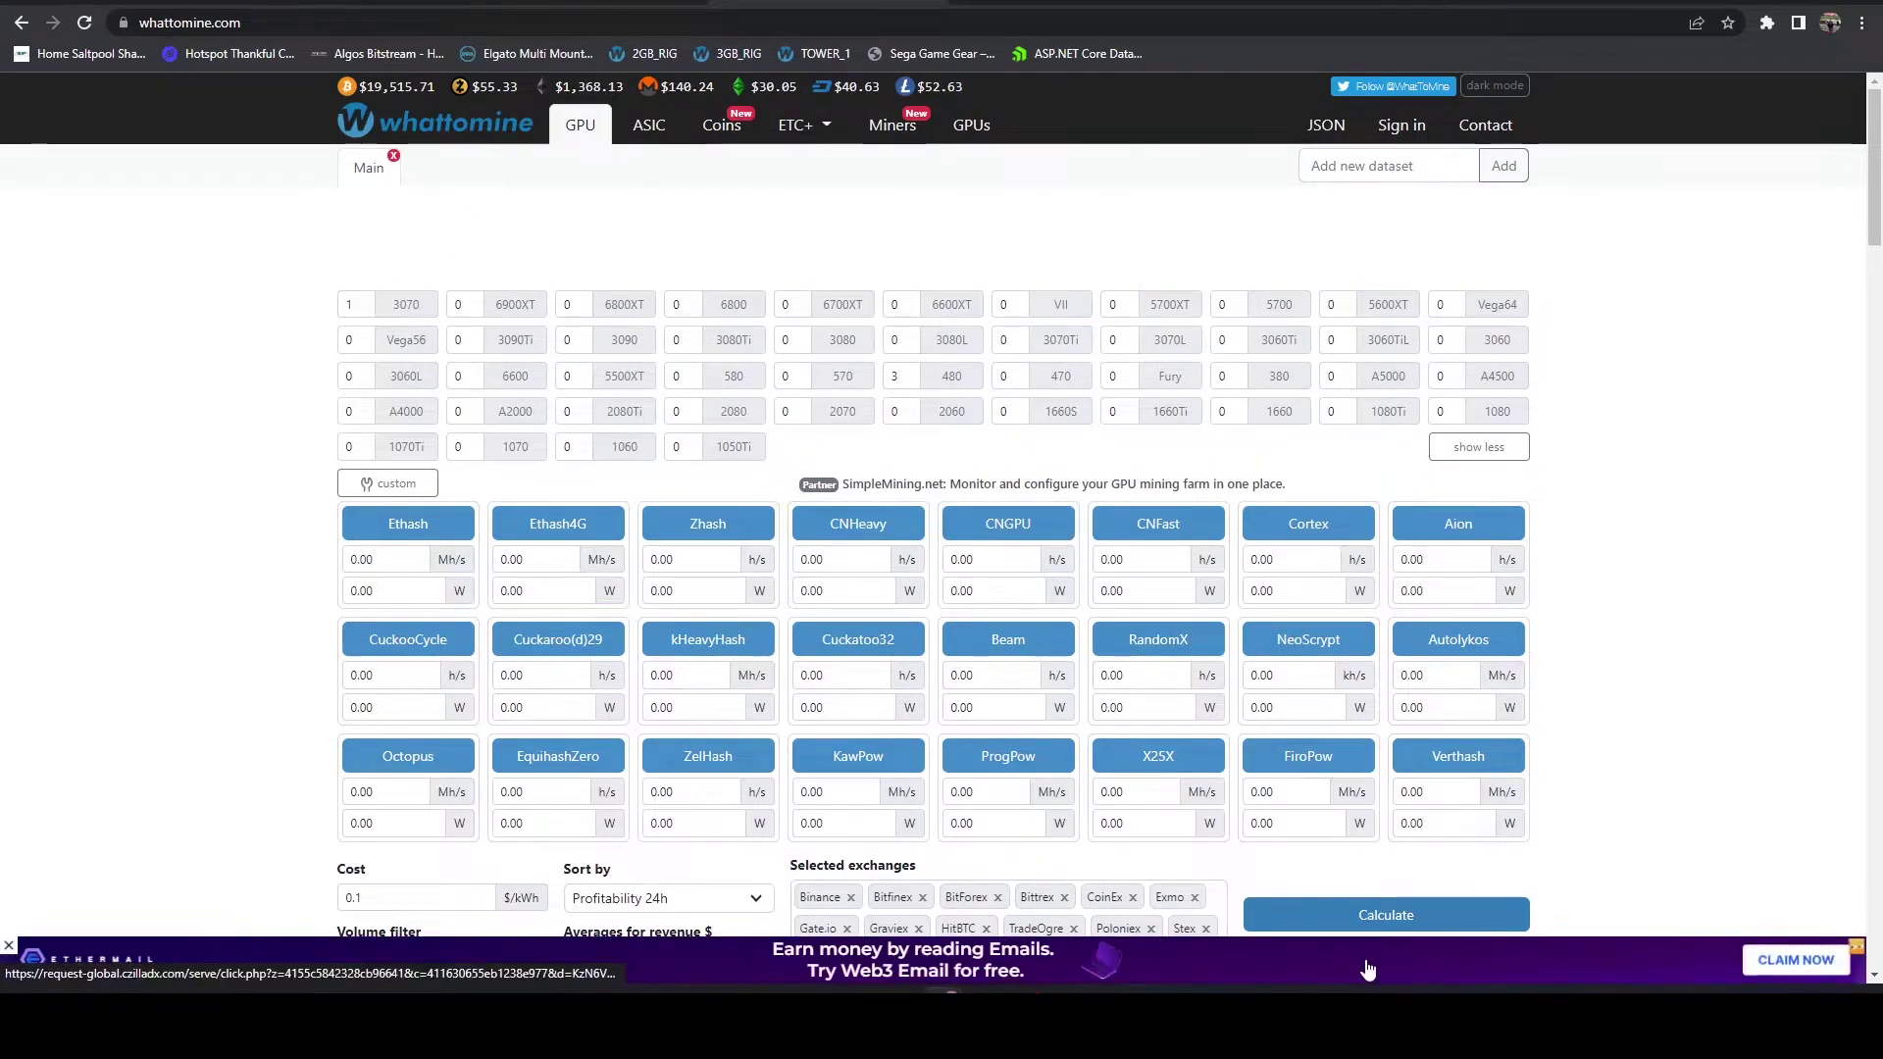
click(1369, 970)
click(1166, 2)
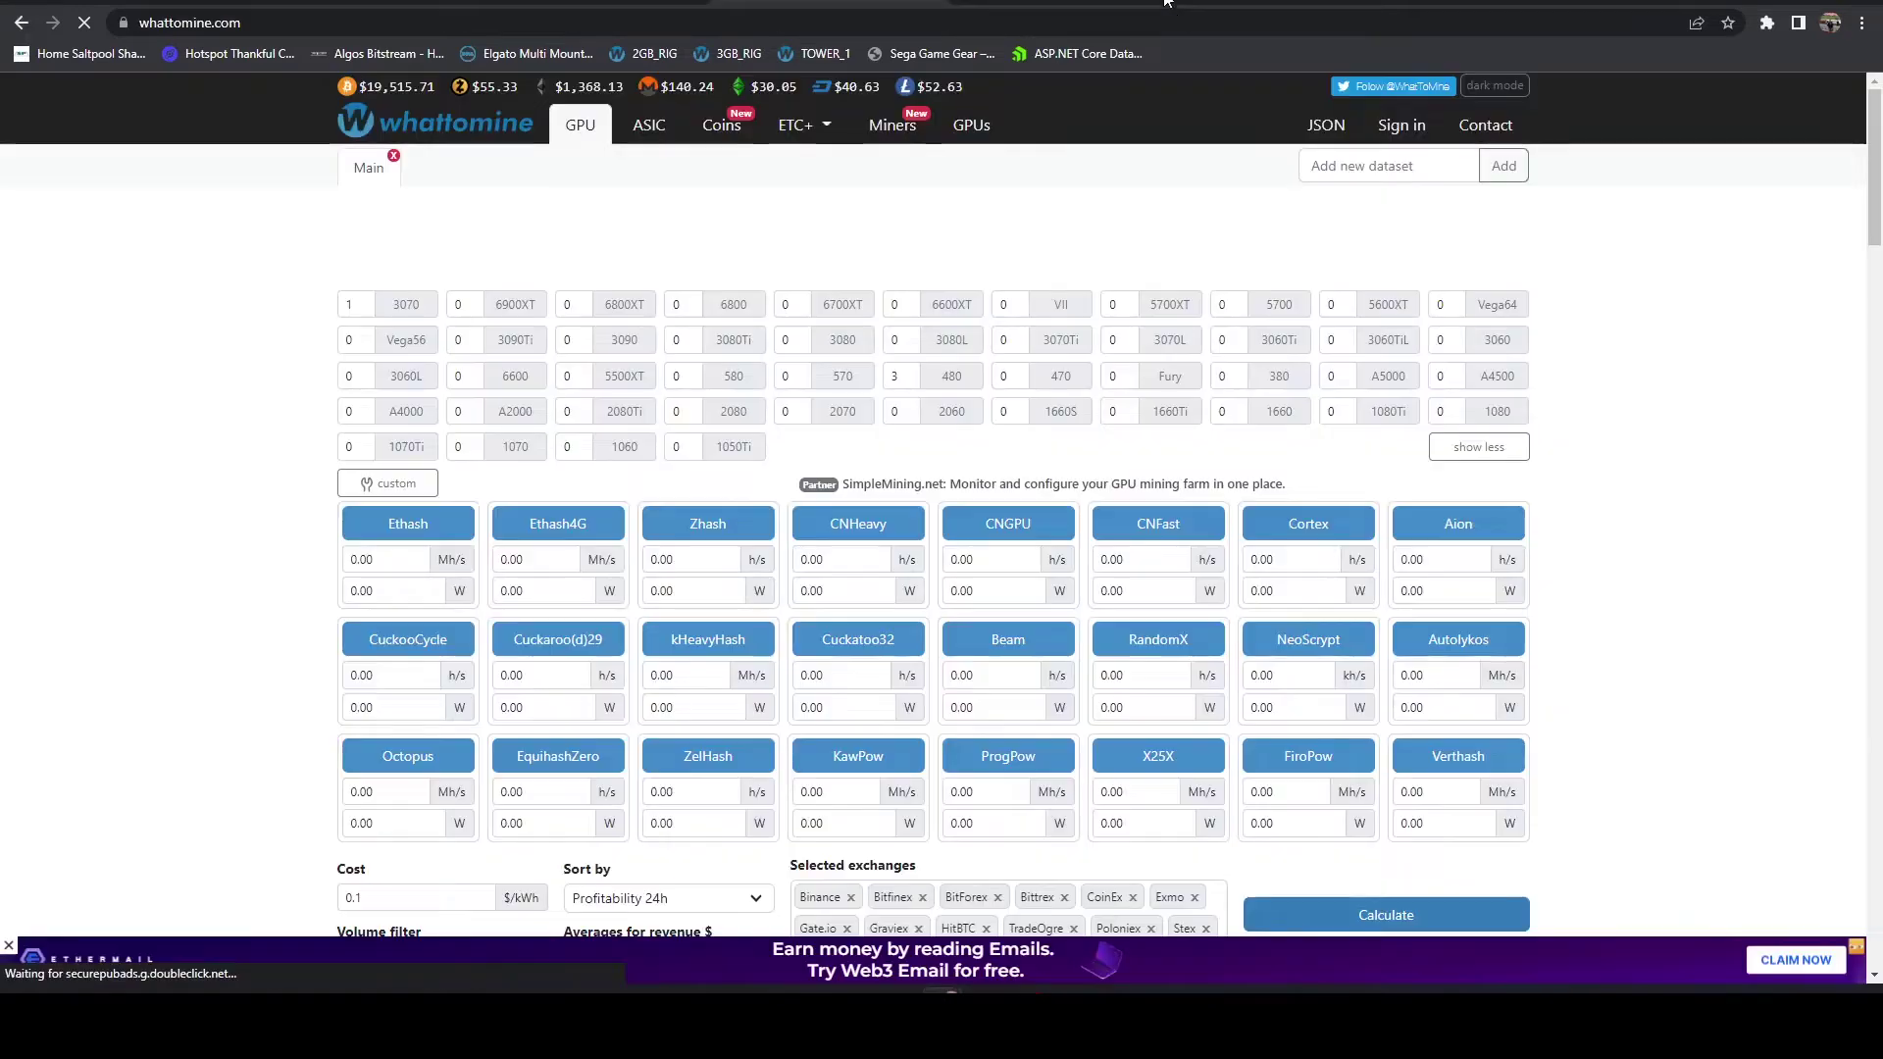
scroll(1451, 667, down, 3)
click(1438, 662)
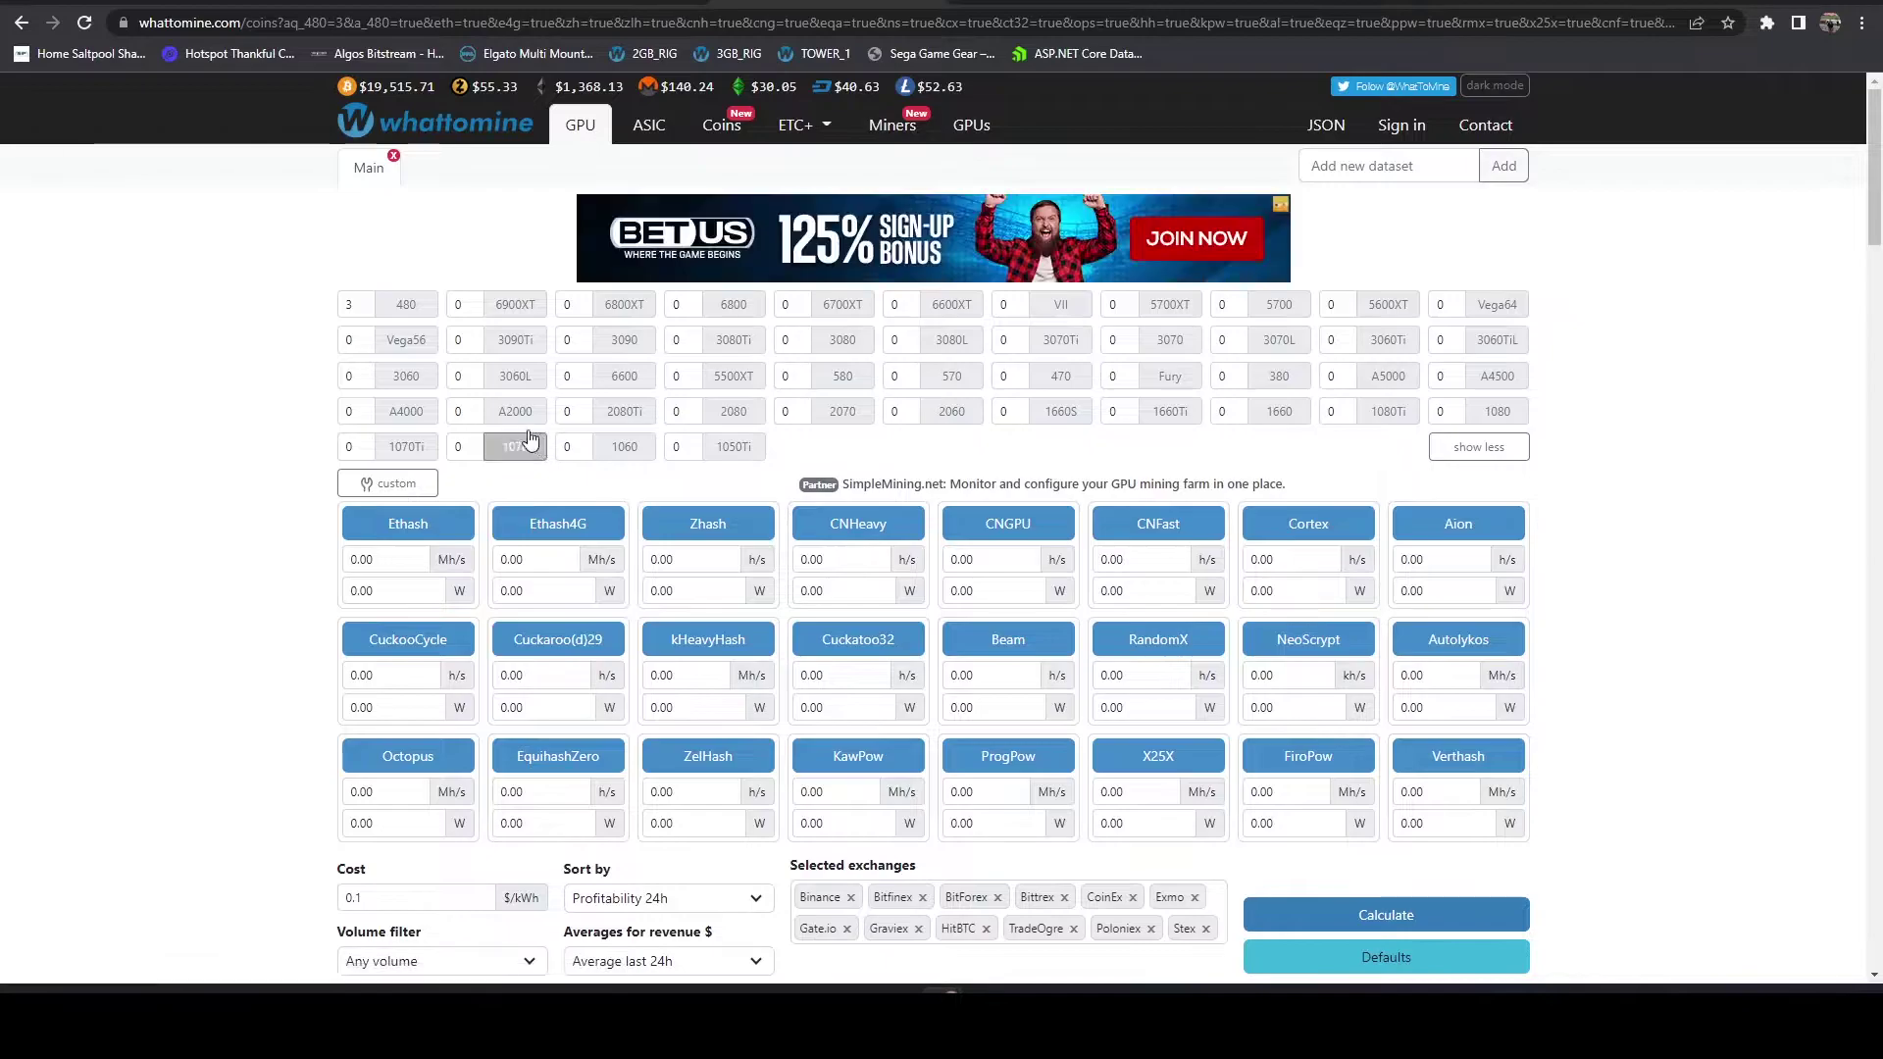
Step: Set the A2000 quantity to 8 in the GPU calculator, calculate profitability and look over the resulting coin table
click(468, 408)
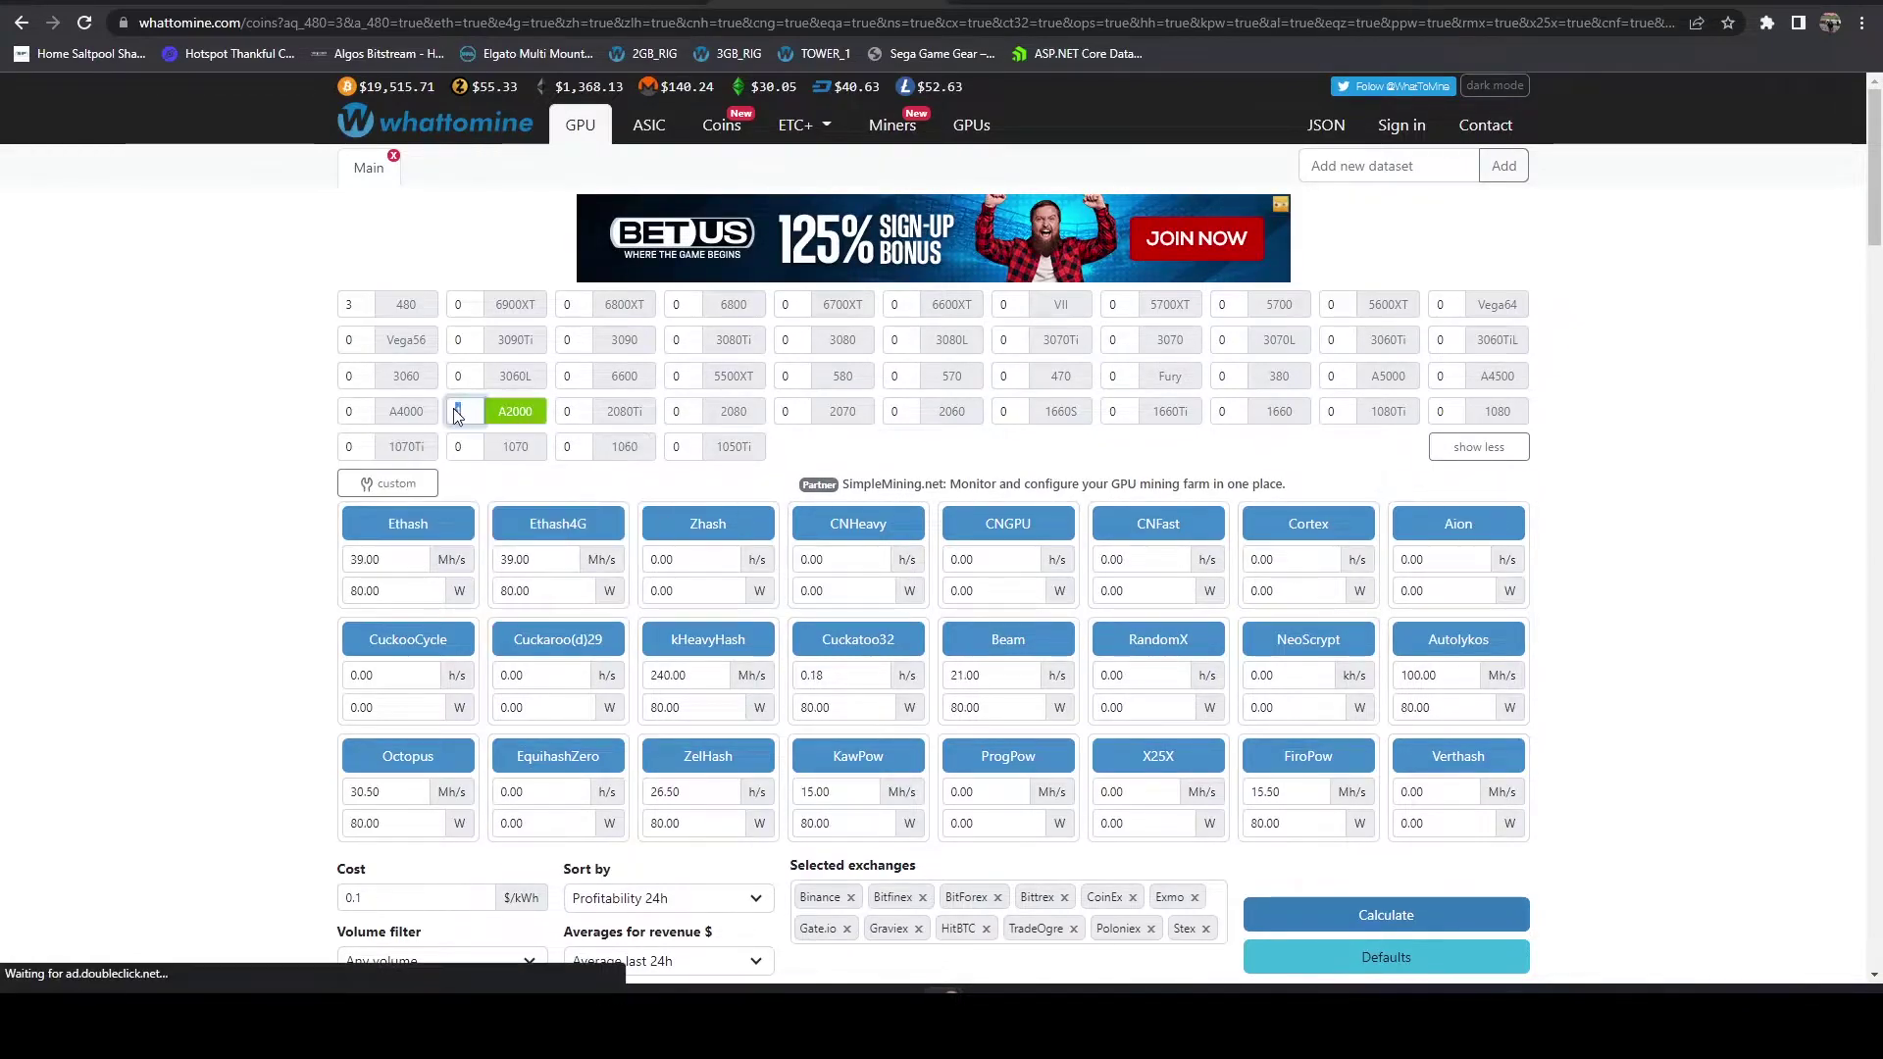
text(8)
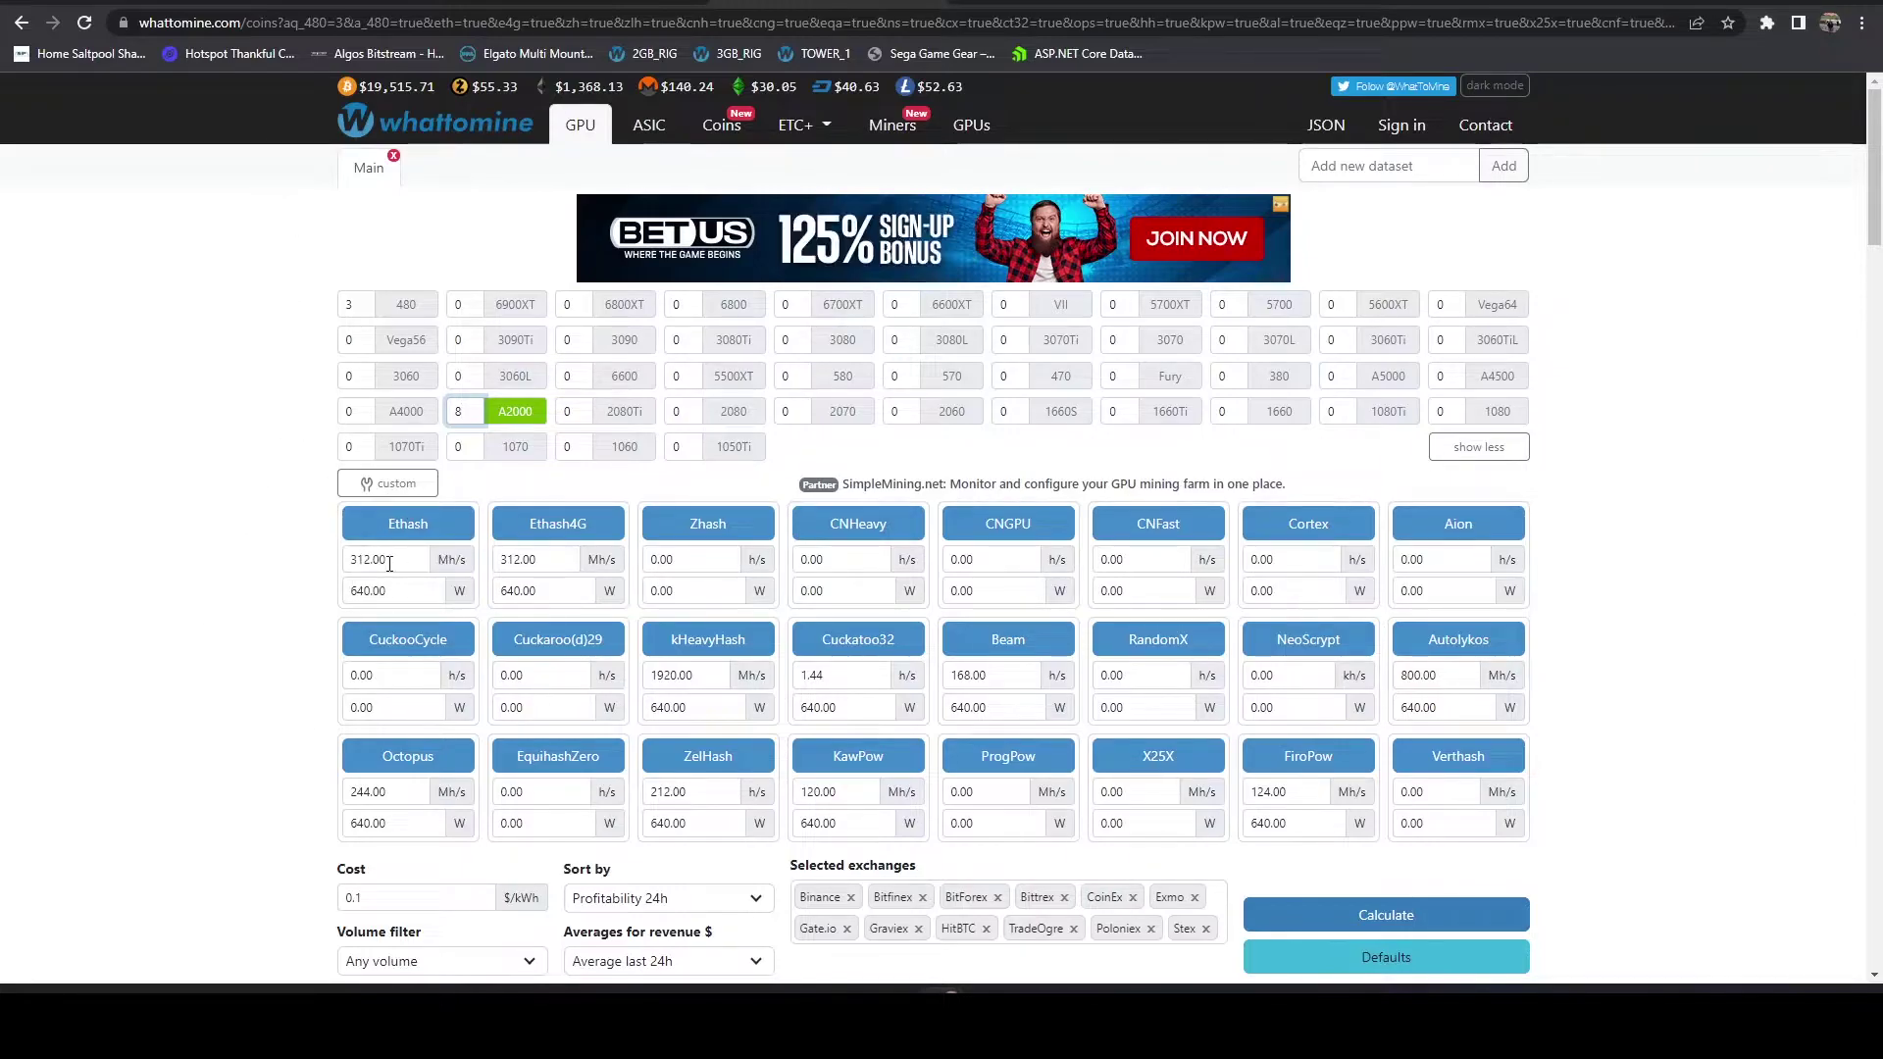
scroll(1236, 373, down, 2)
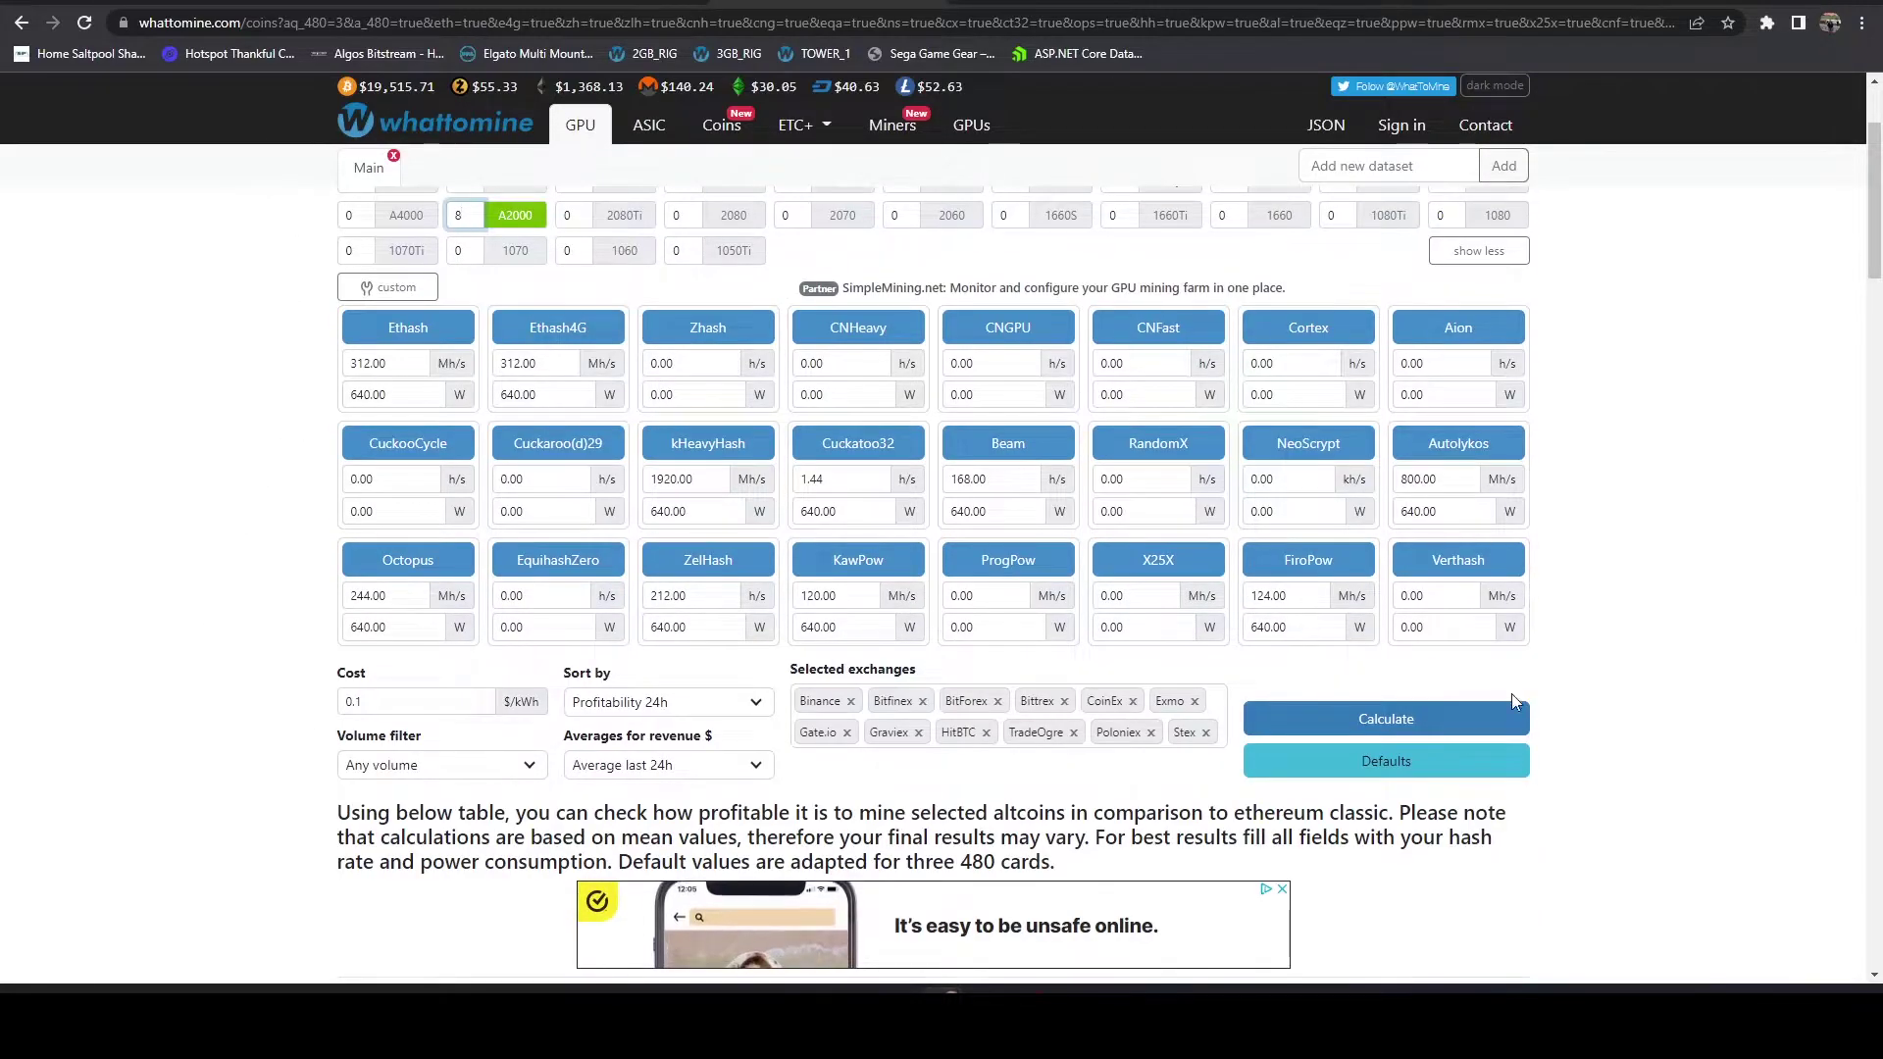
click(1498, 711)
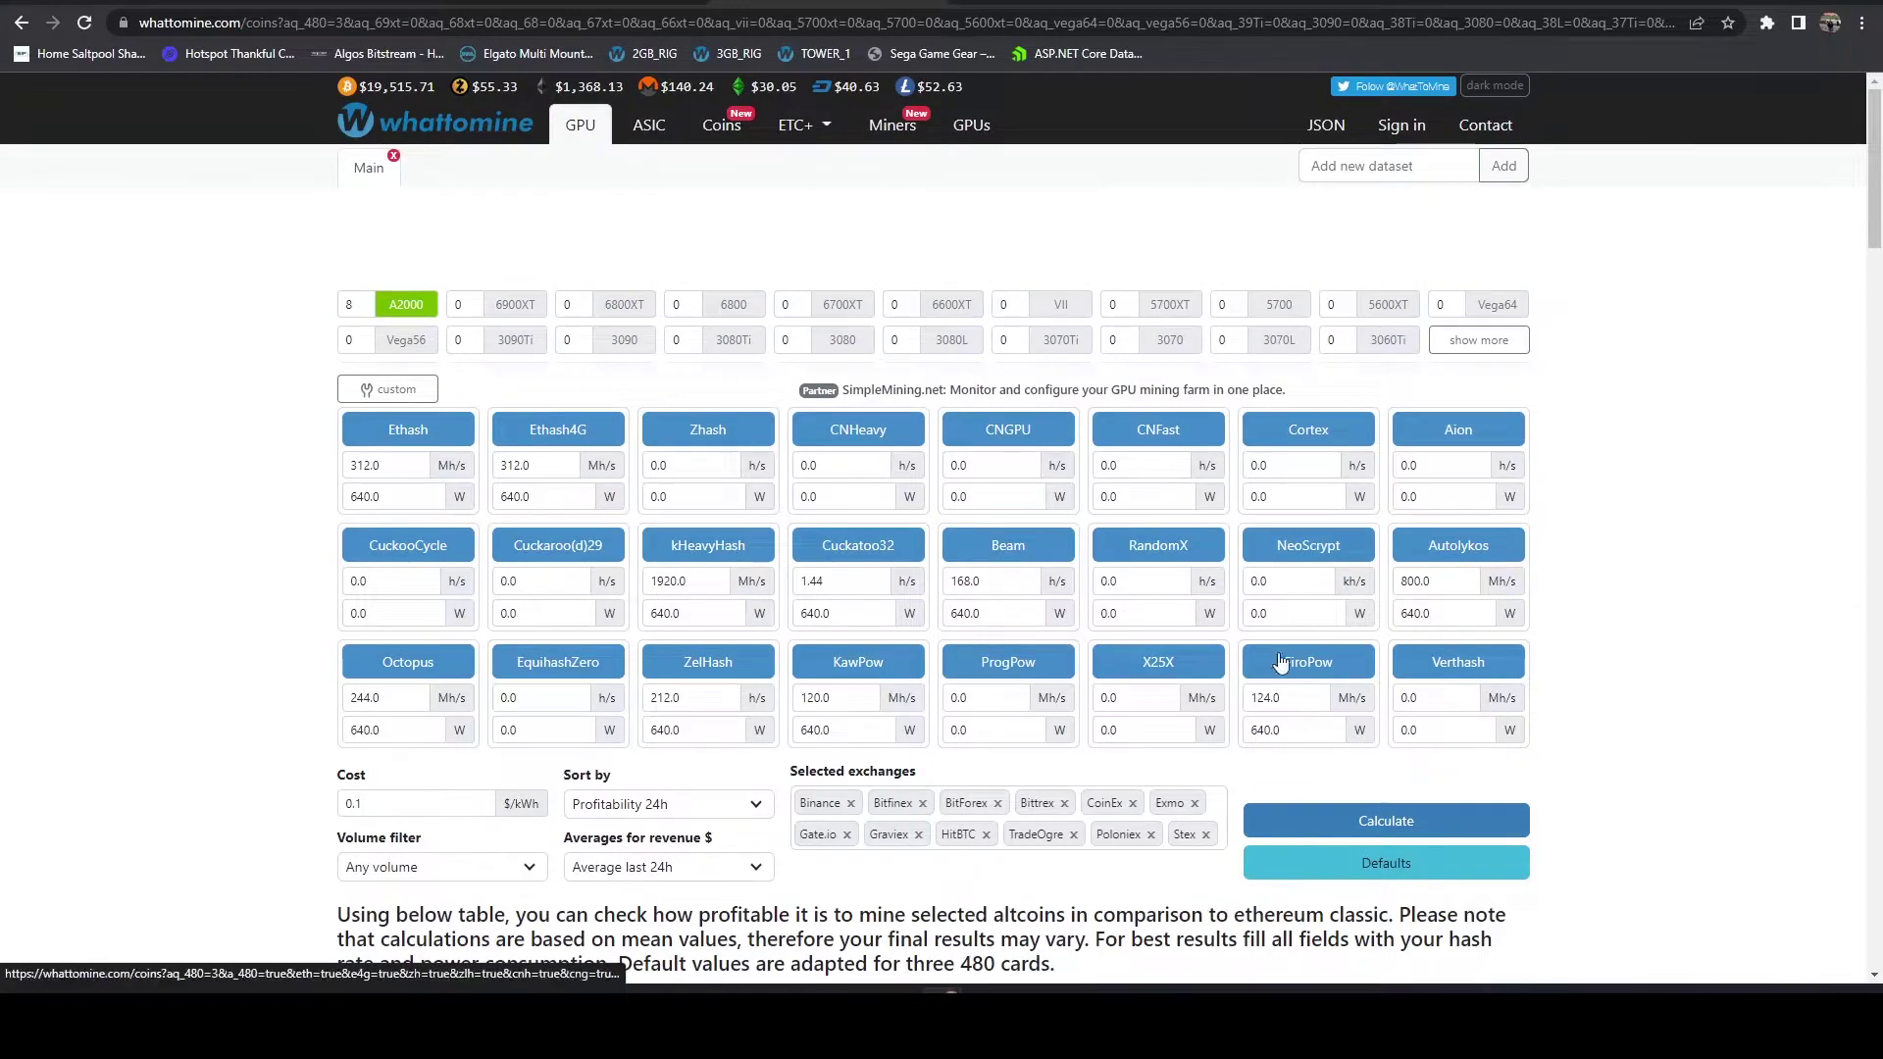
scroll(691, 298, down, 5)
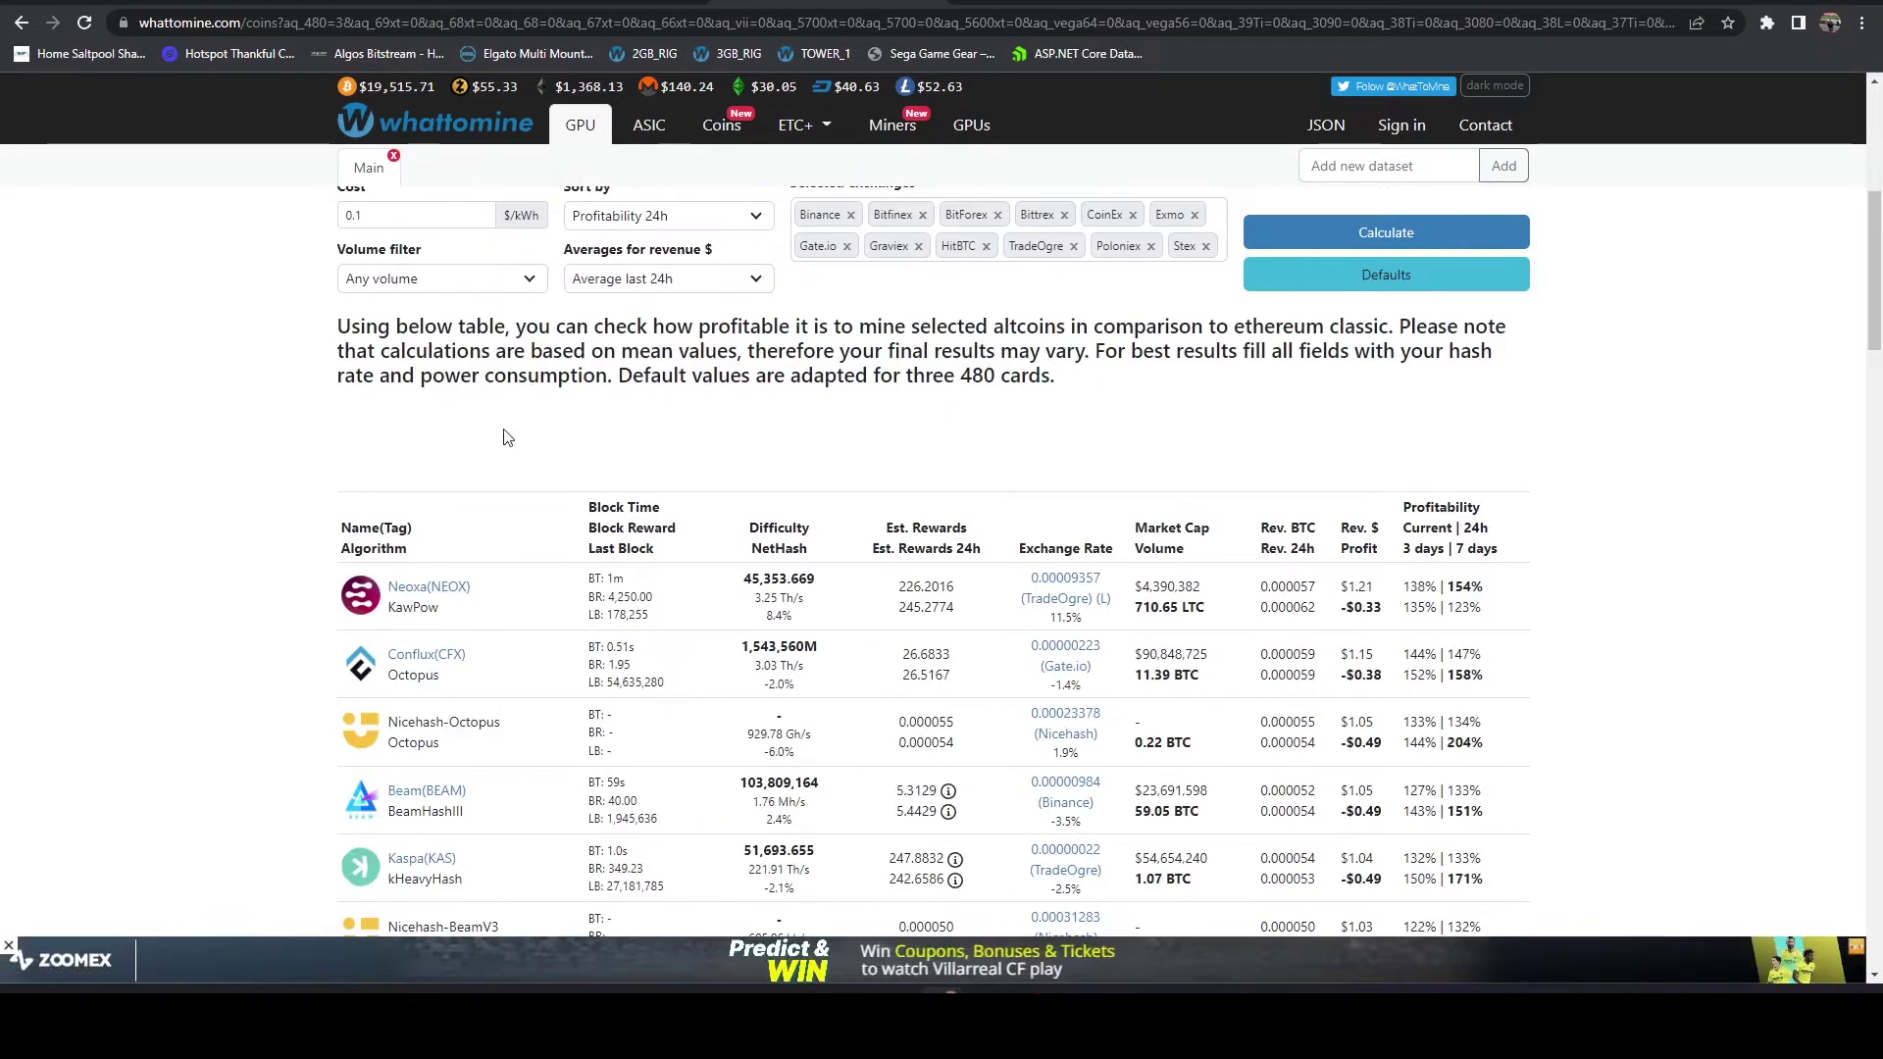
scroll(491, 451, up, 5)
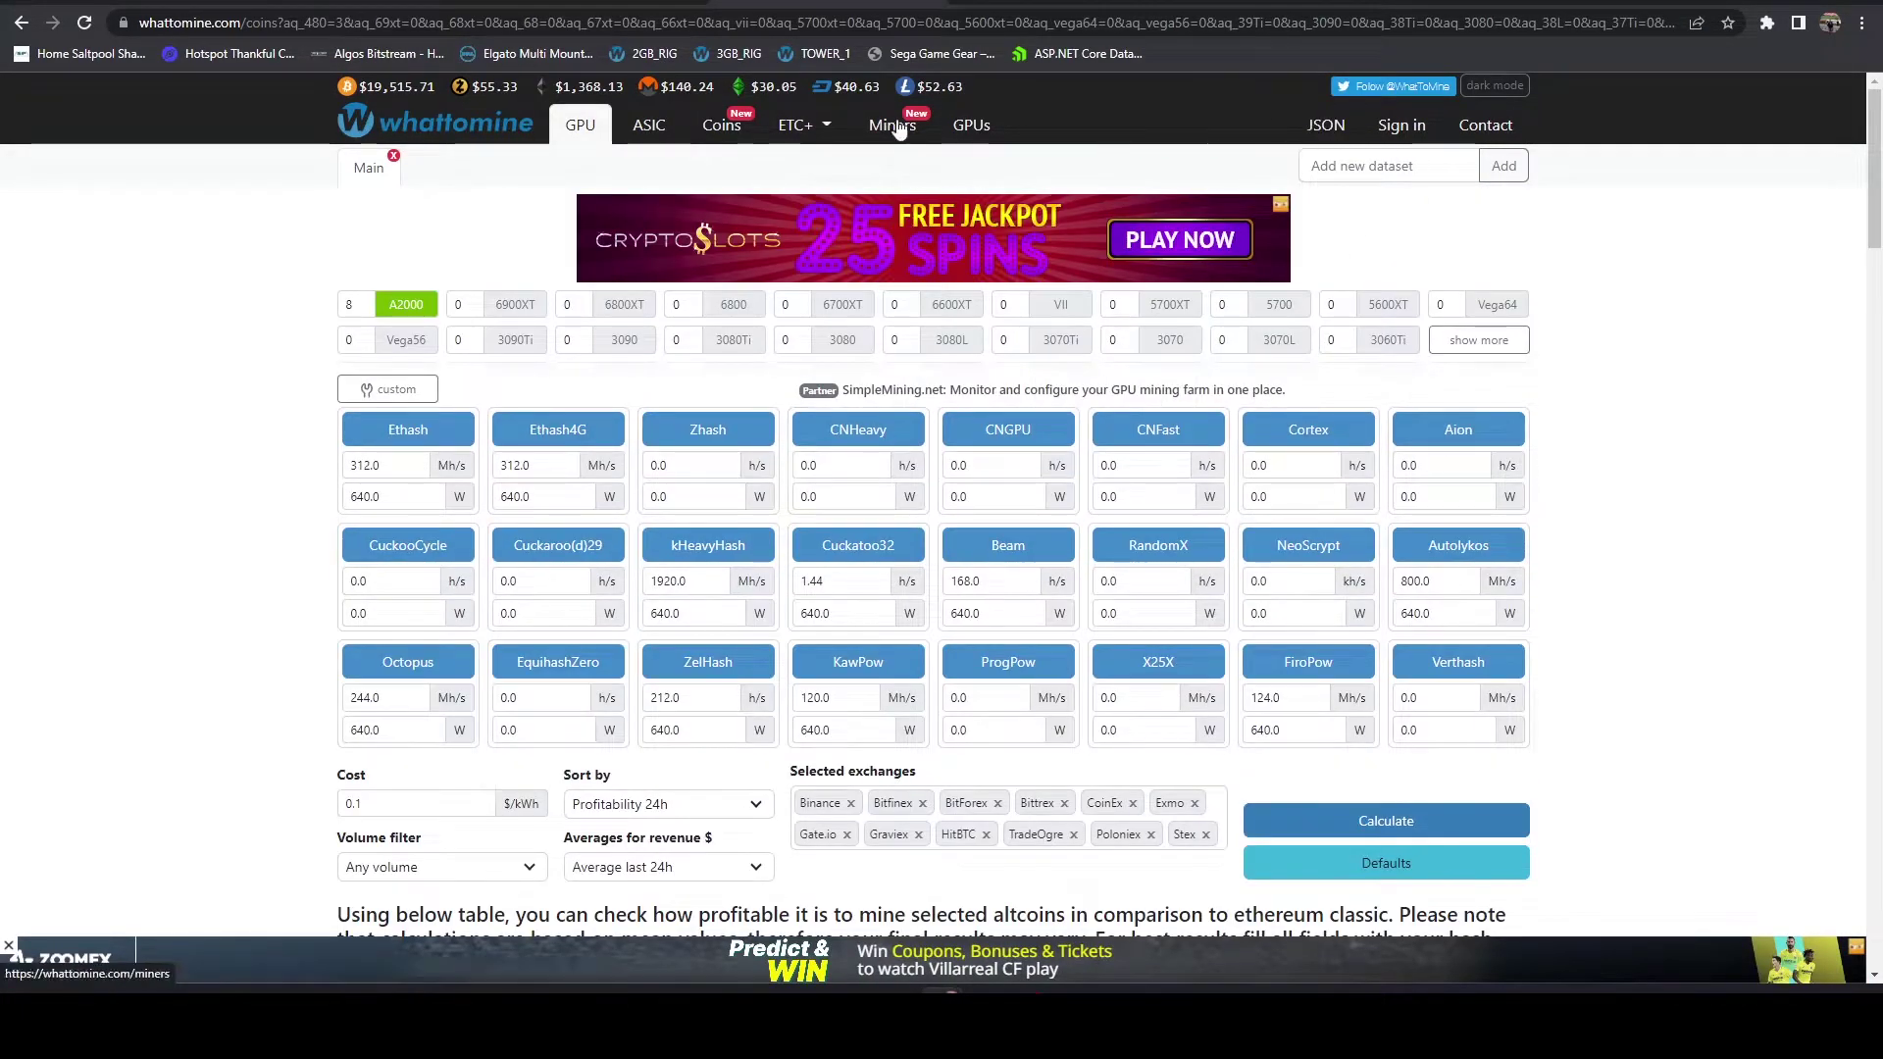
Step: Copy the WhatToMine results URL into the What To Mine Endpoint of A2000_RIG and save the rig record
click(784, 19)
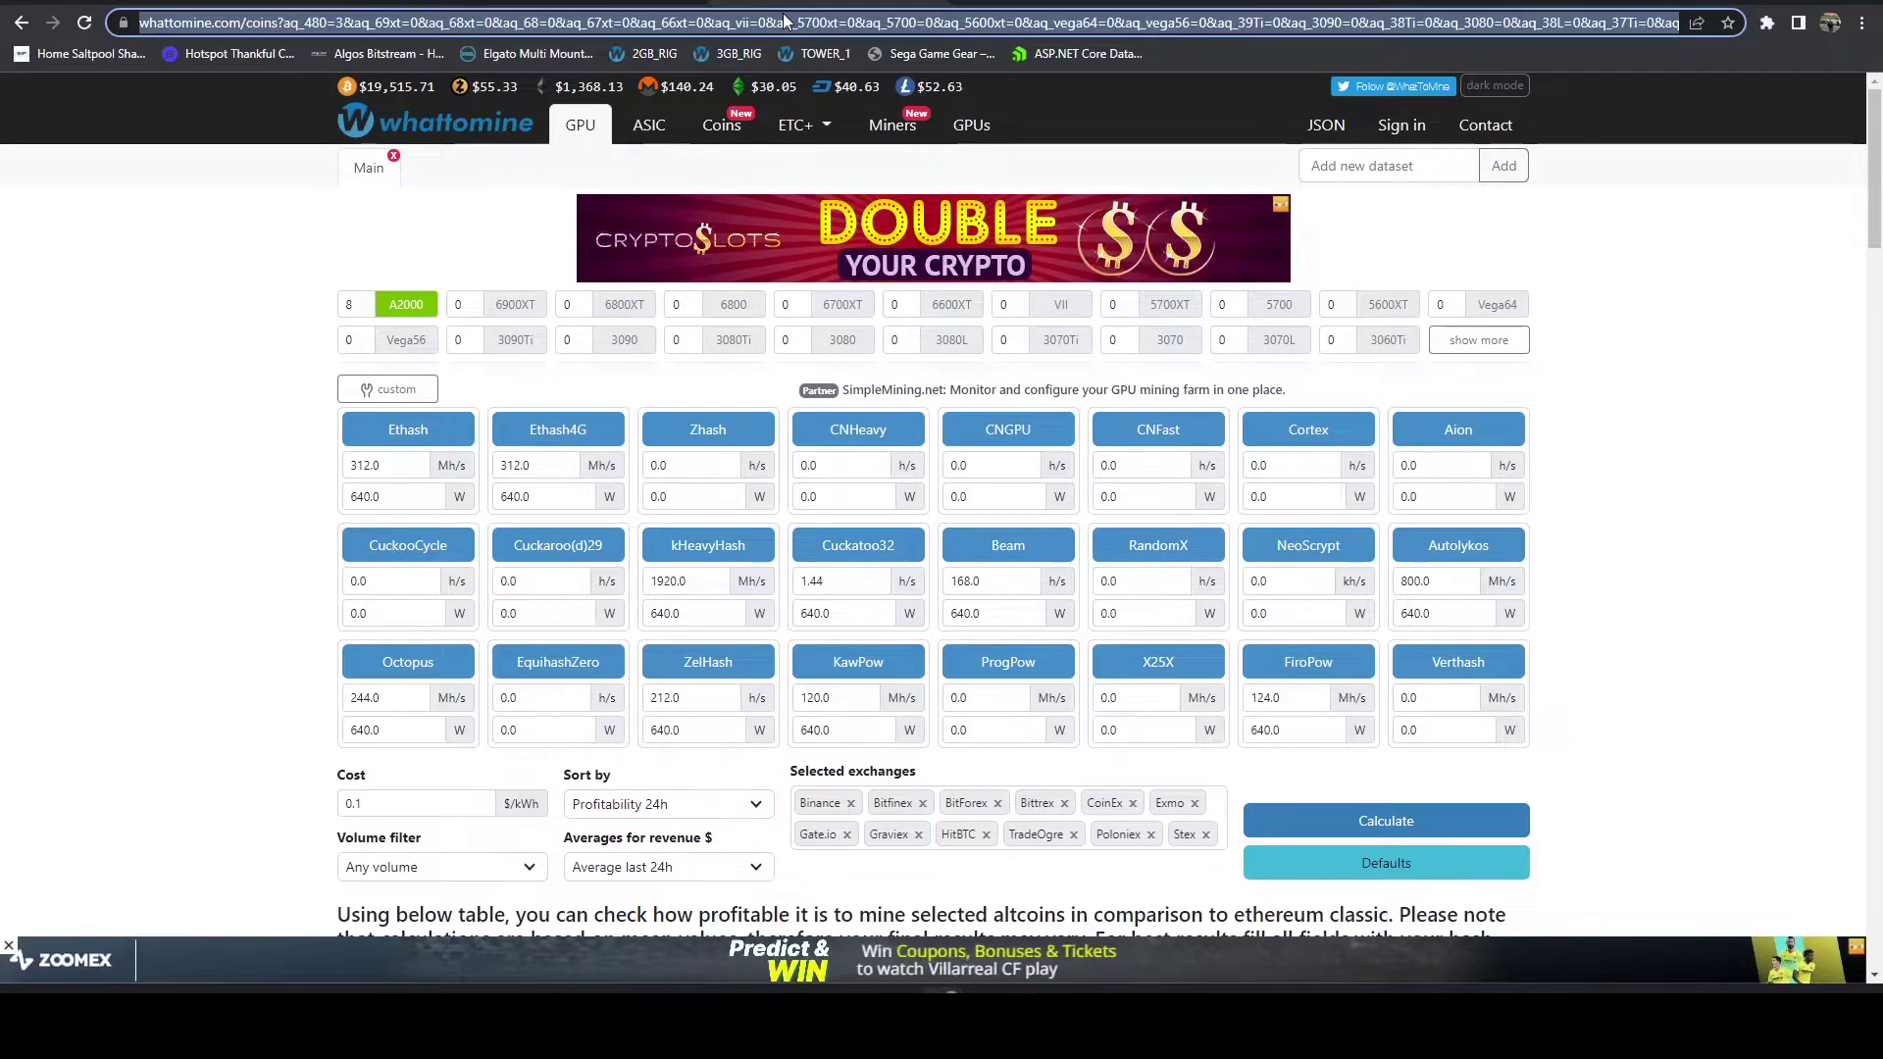
key(ctrl+Tab)
key(ctrl+Tab)
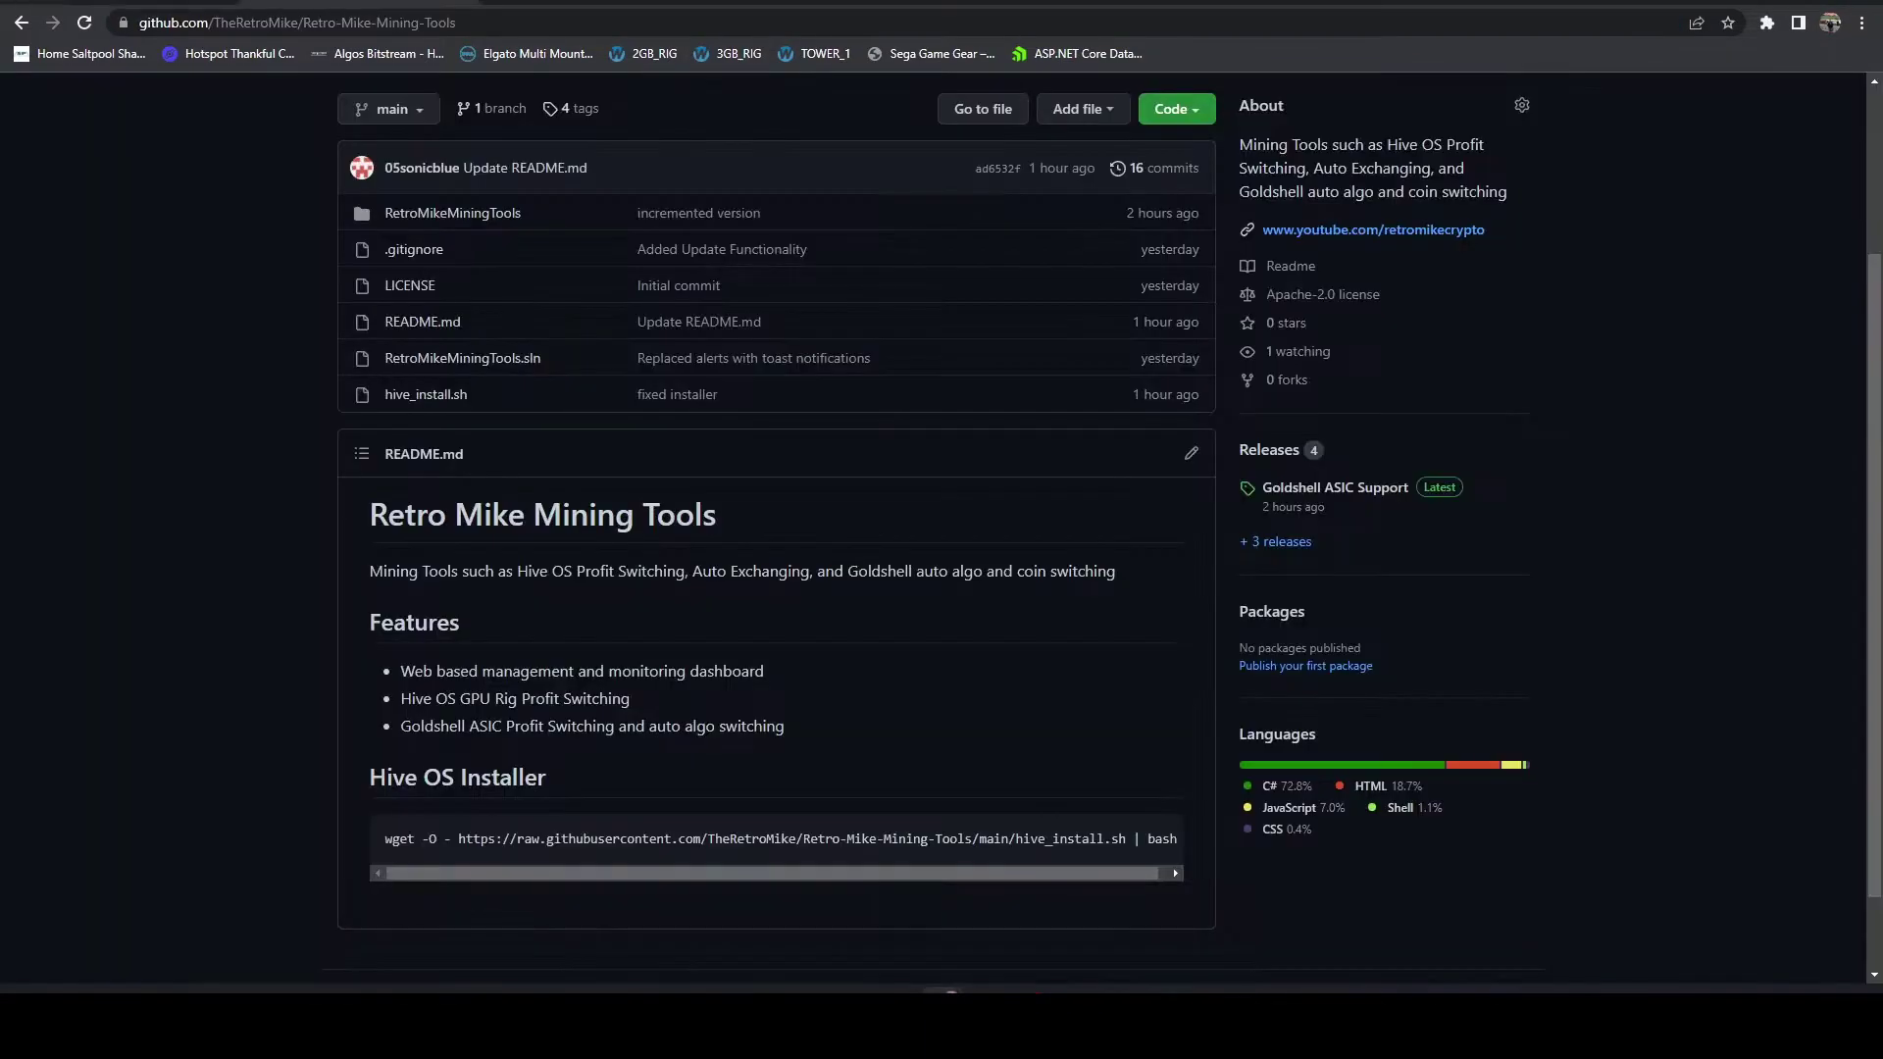
key(ctrl+Tab)
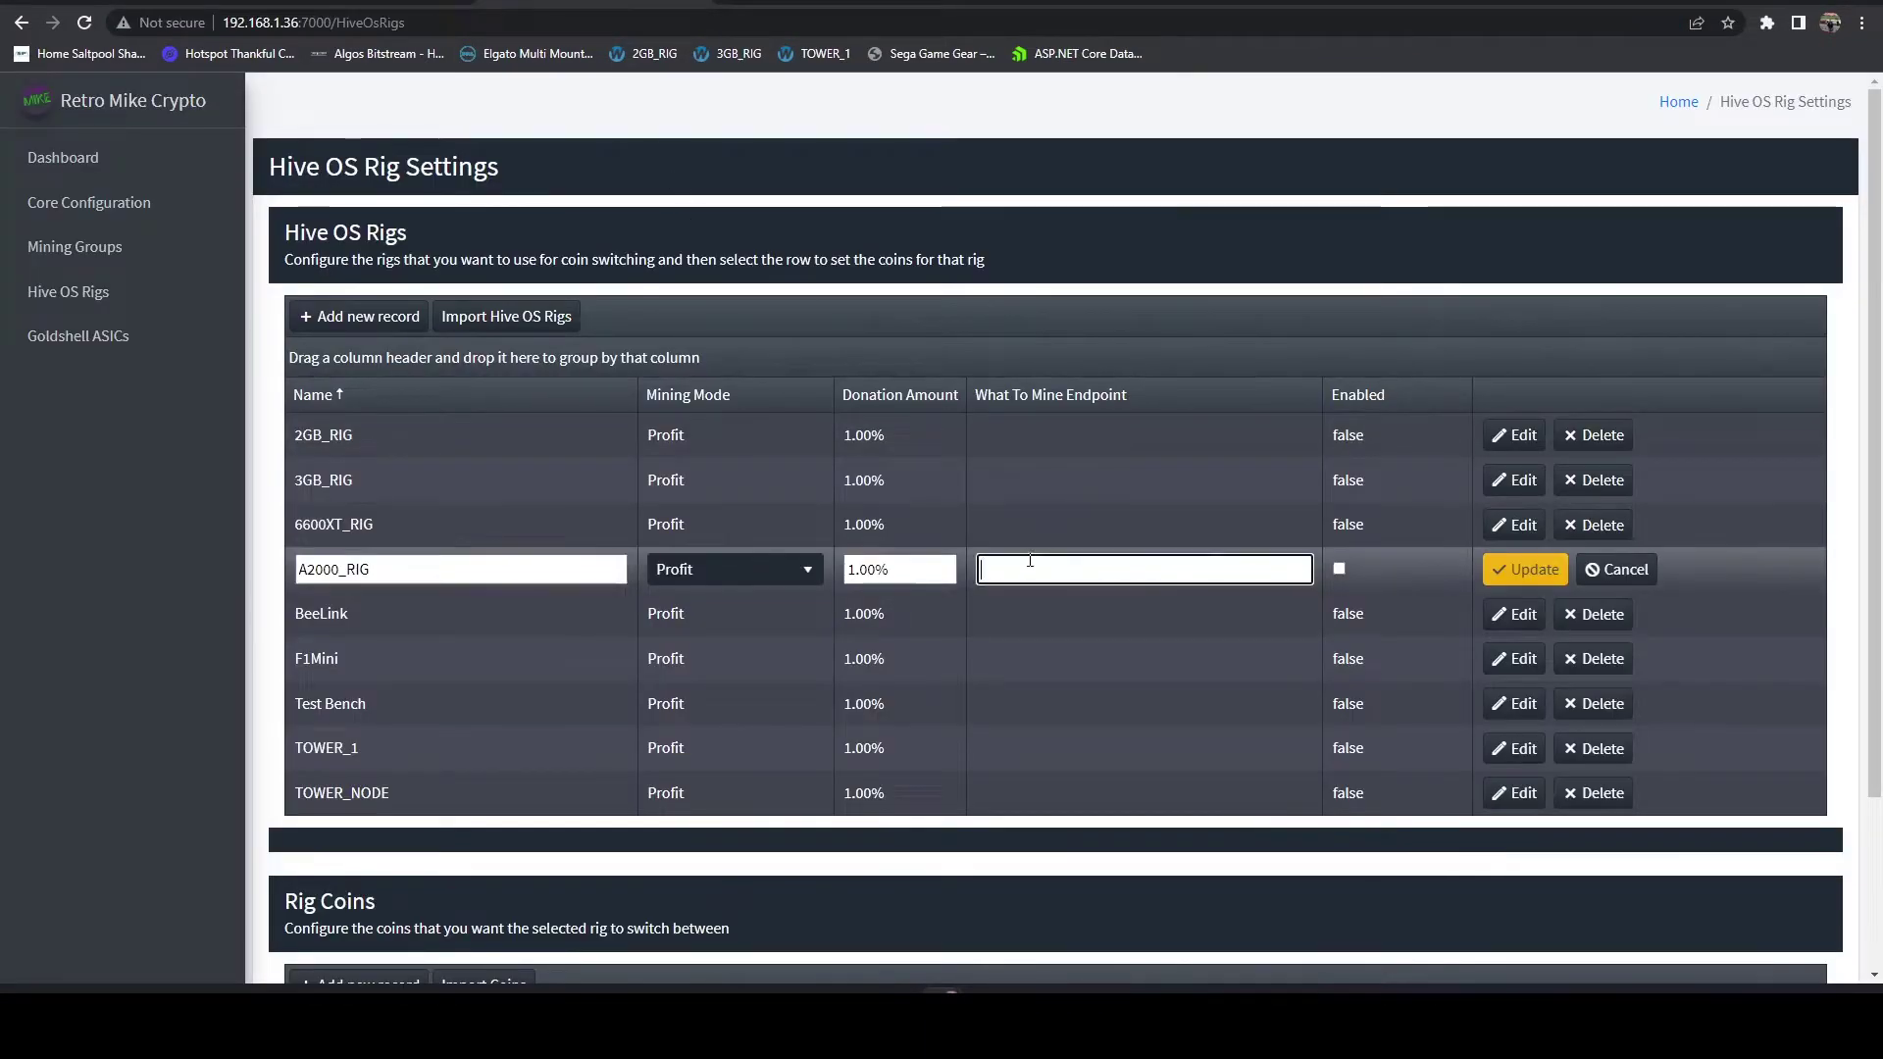
key(ctrl+v)
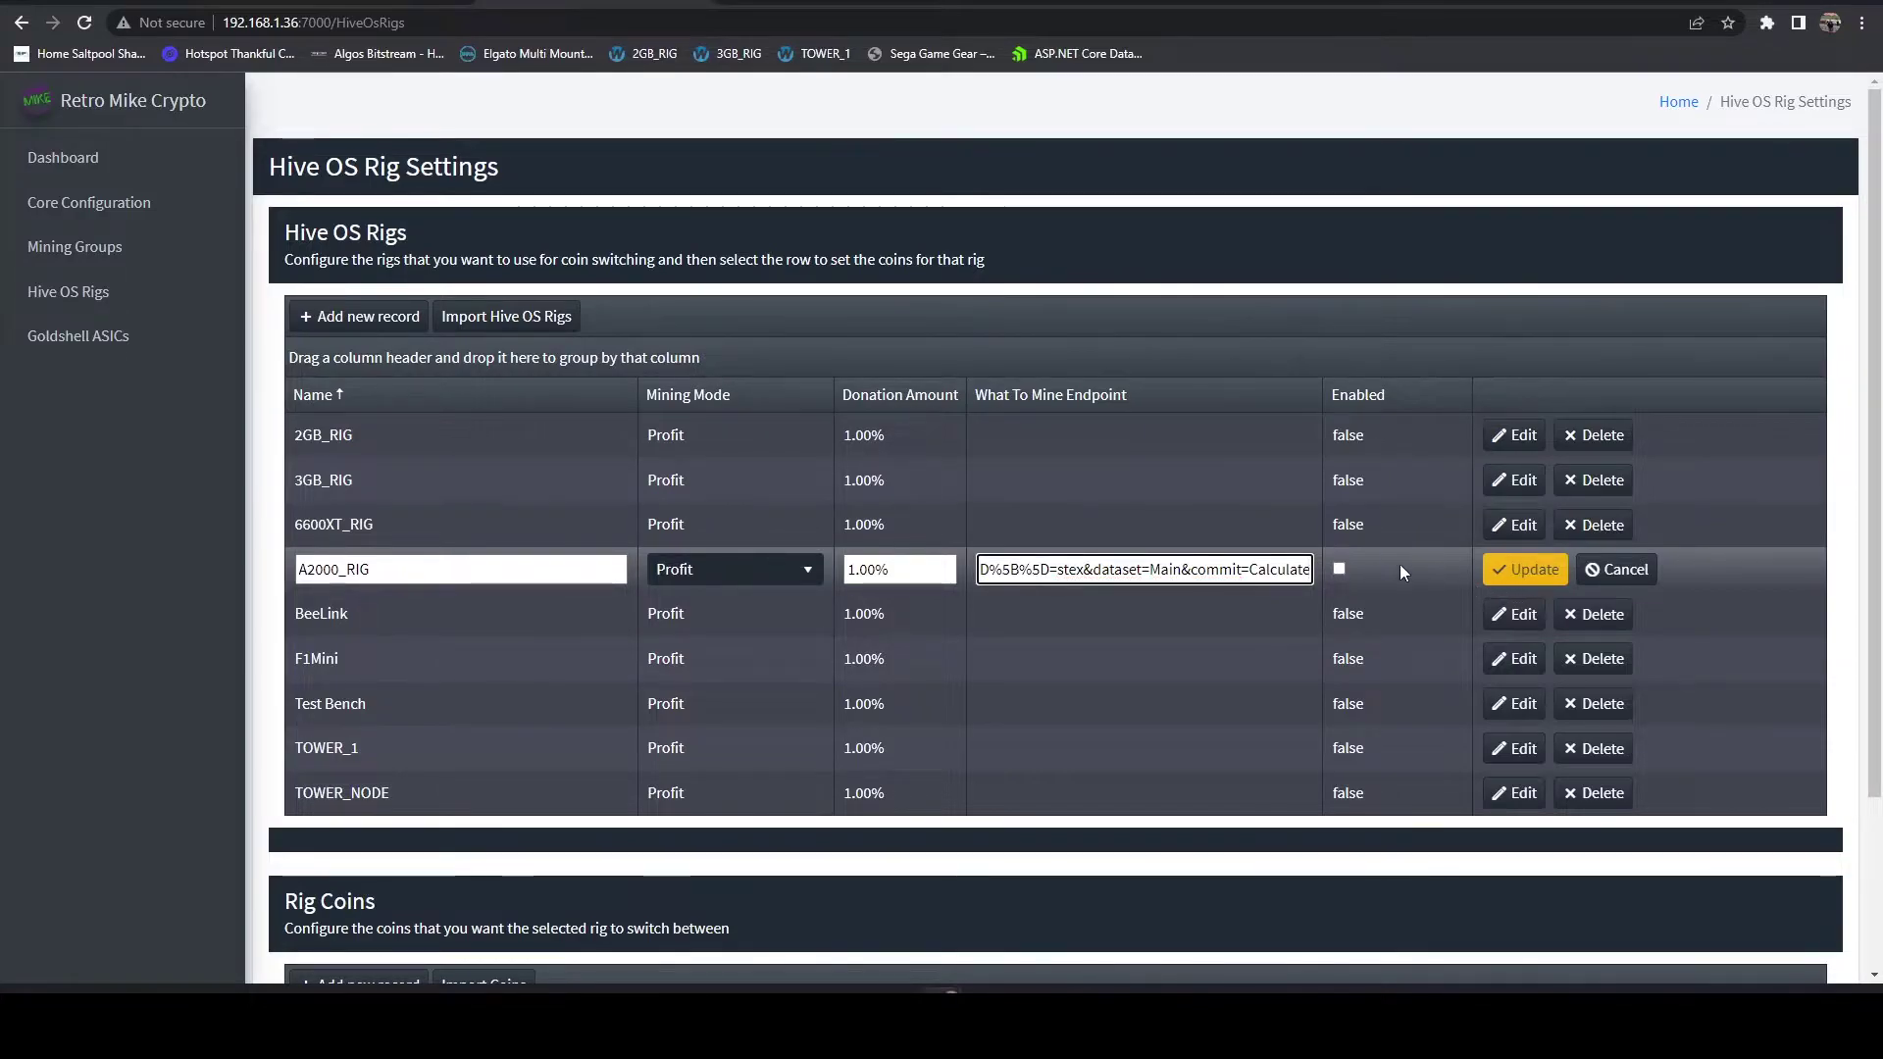
click(1500, 573)
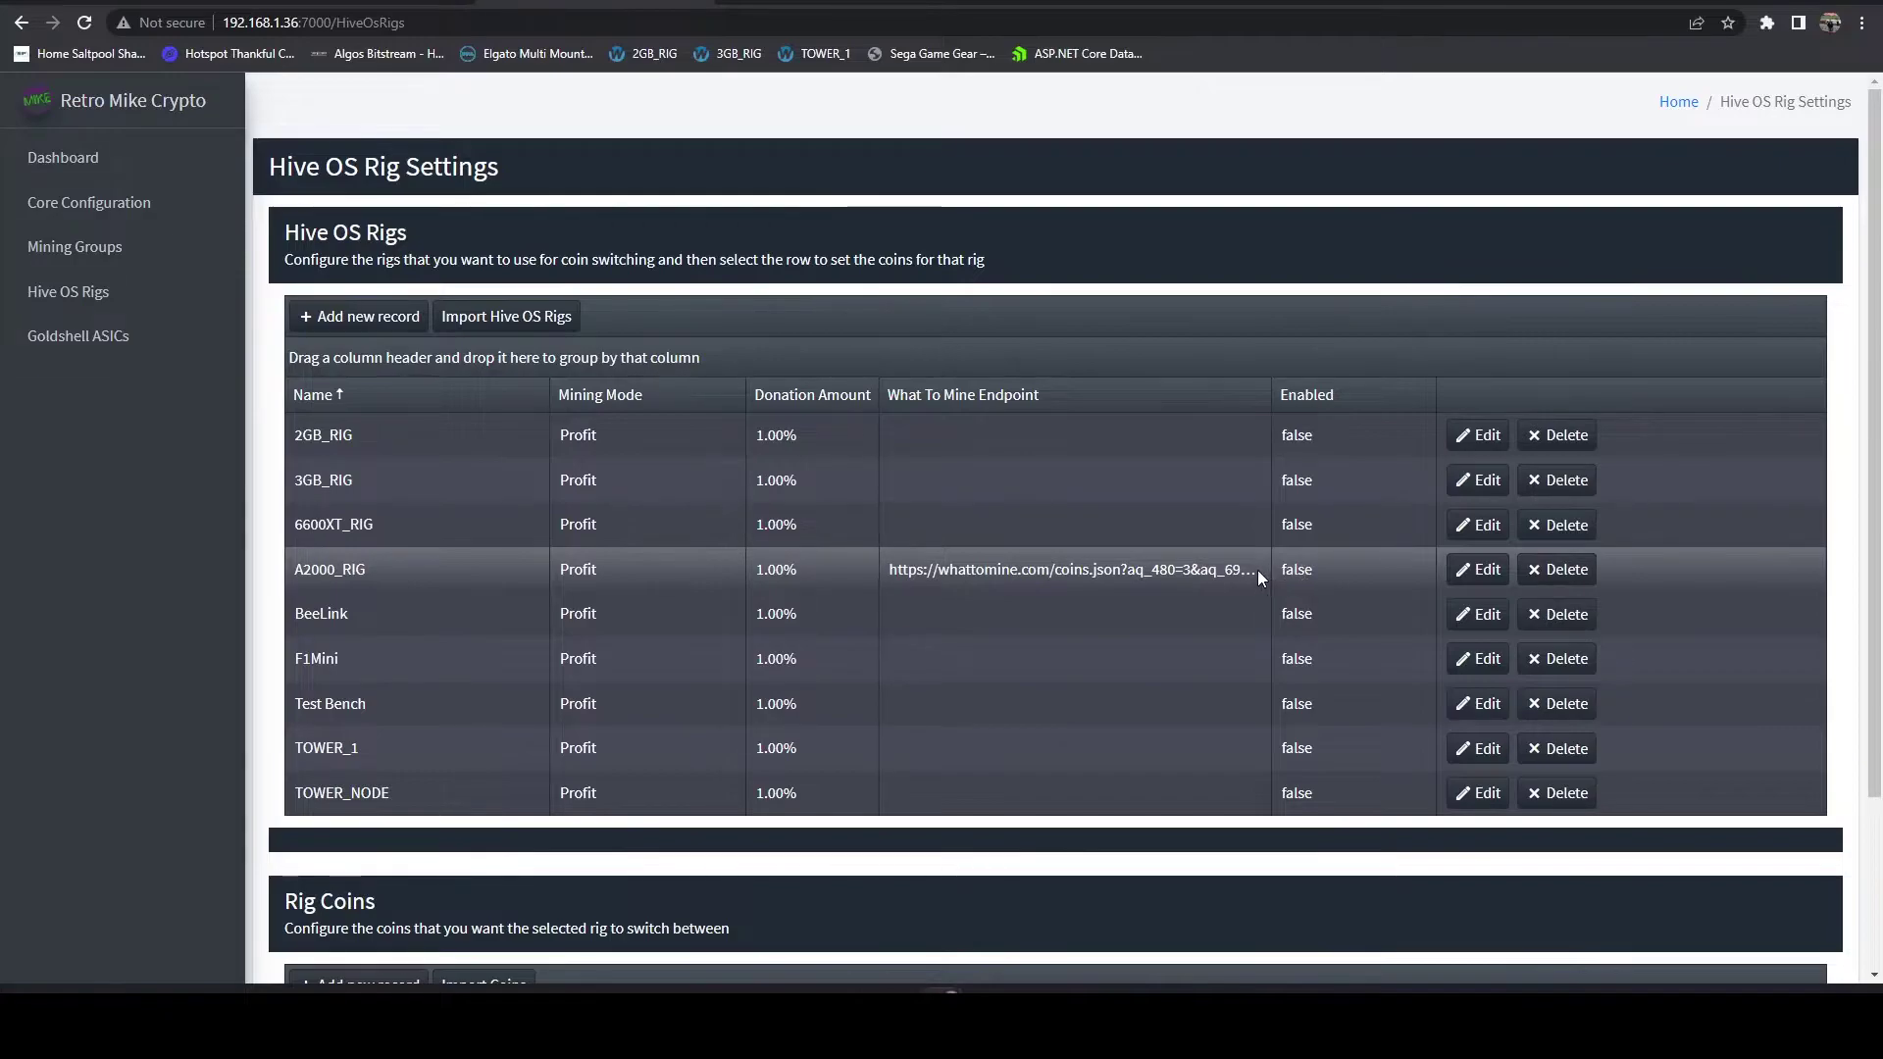
Step: Select A2000_RIG, import its coins into the Rig Coins list and look through the imported tickers
click(444, 574)
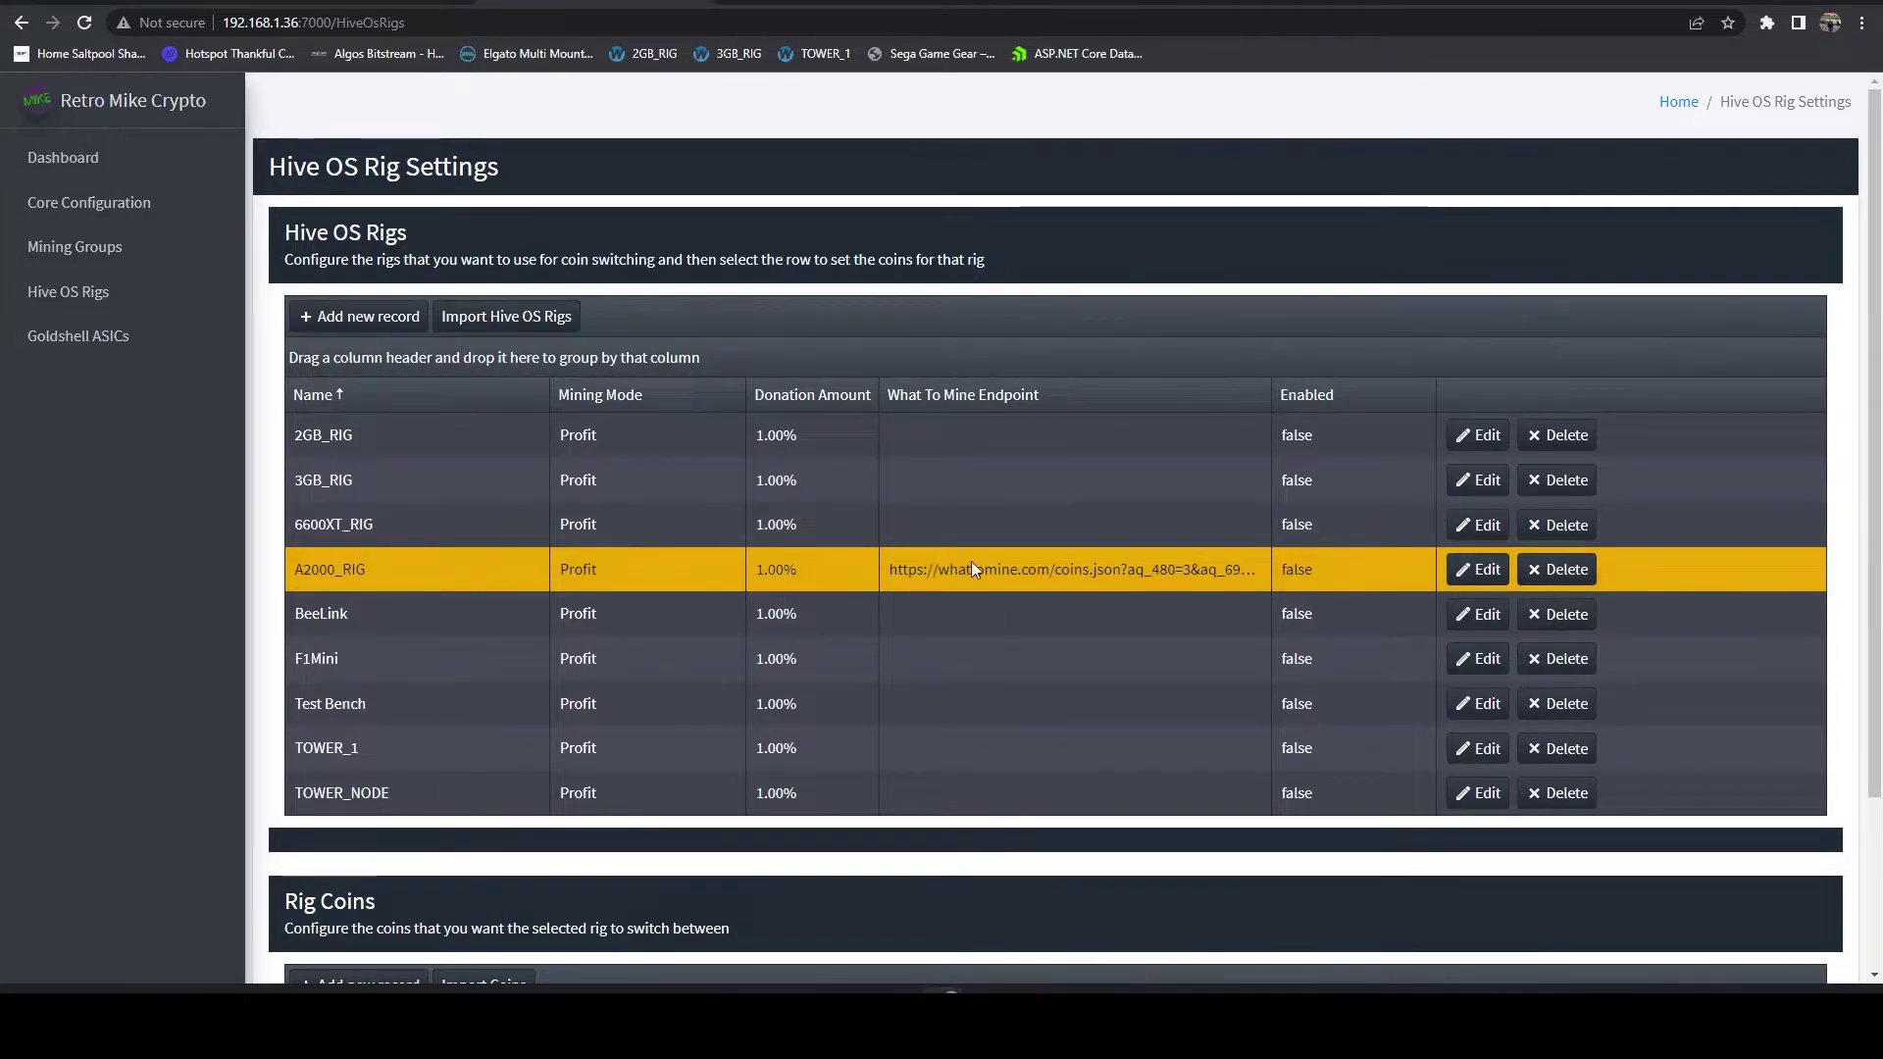
scroll(1015, 567, down, 2)
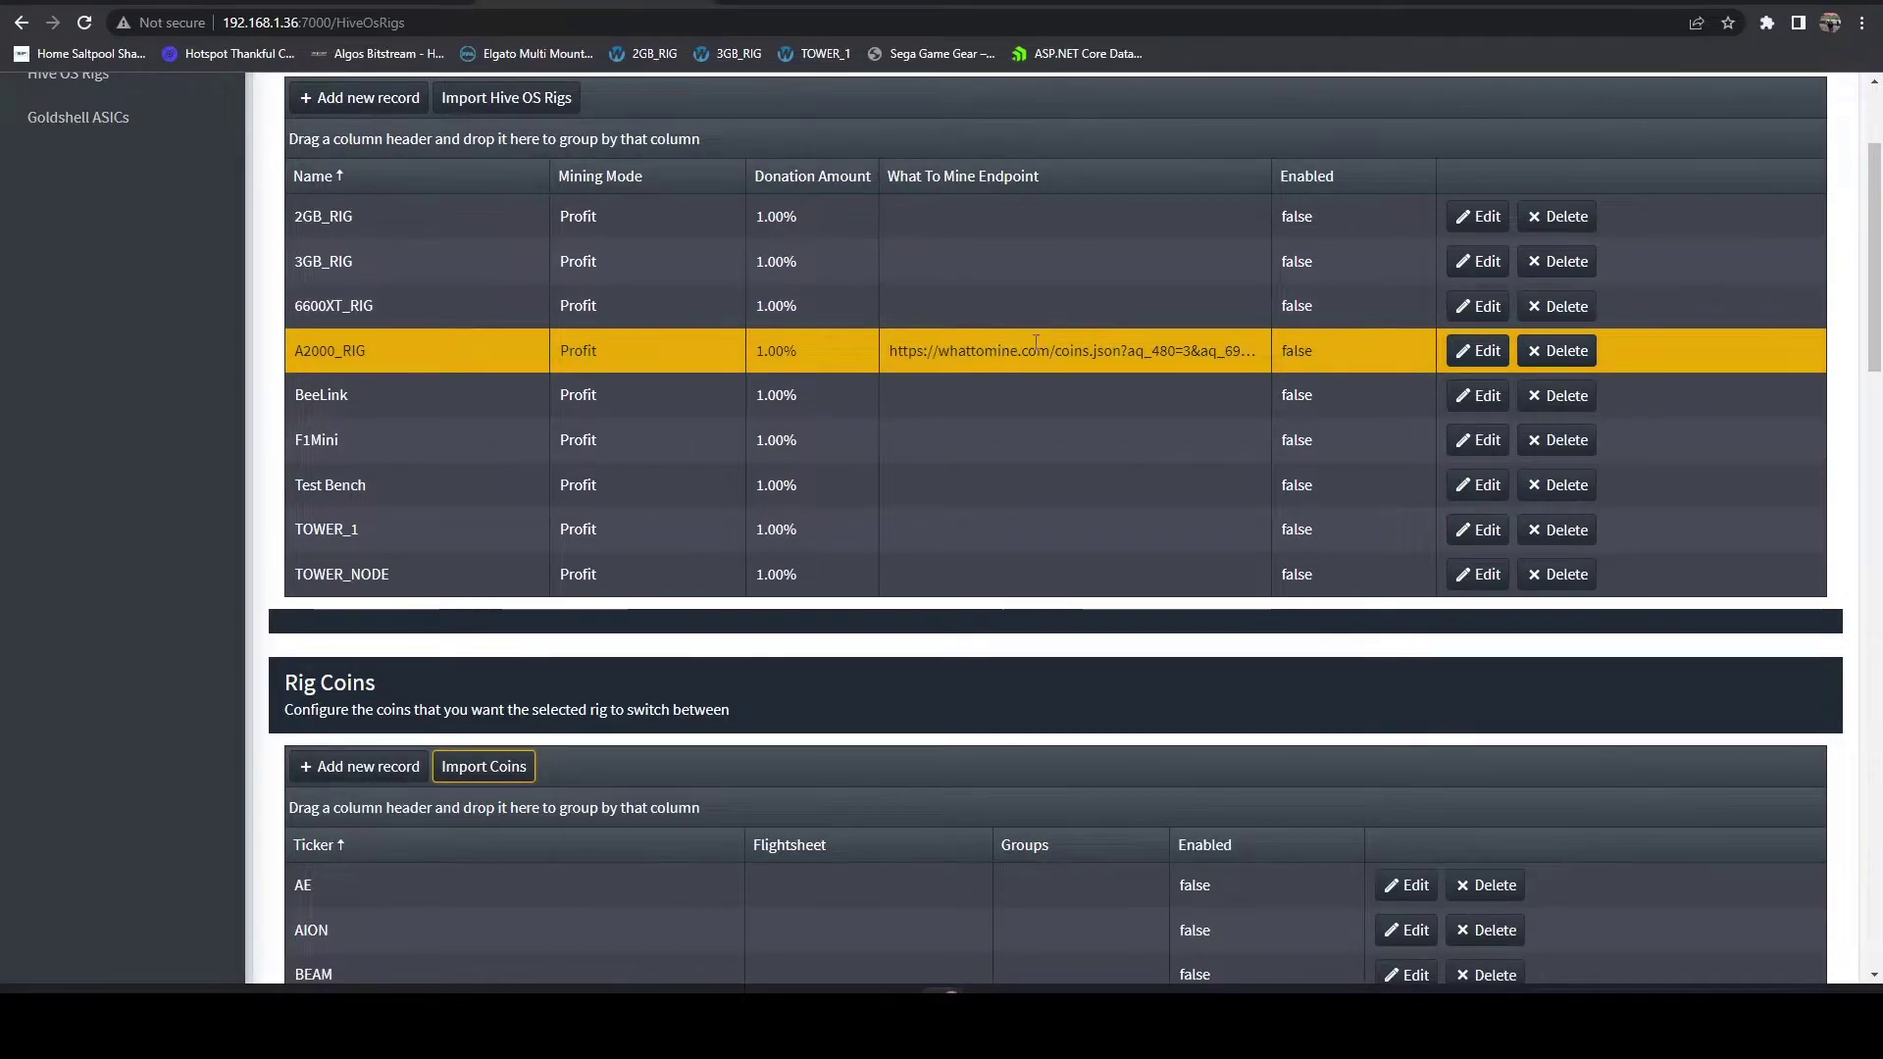
scroll(1071, 361, down, 20)
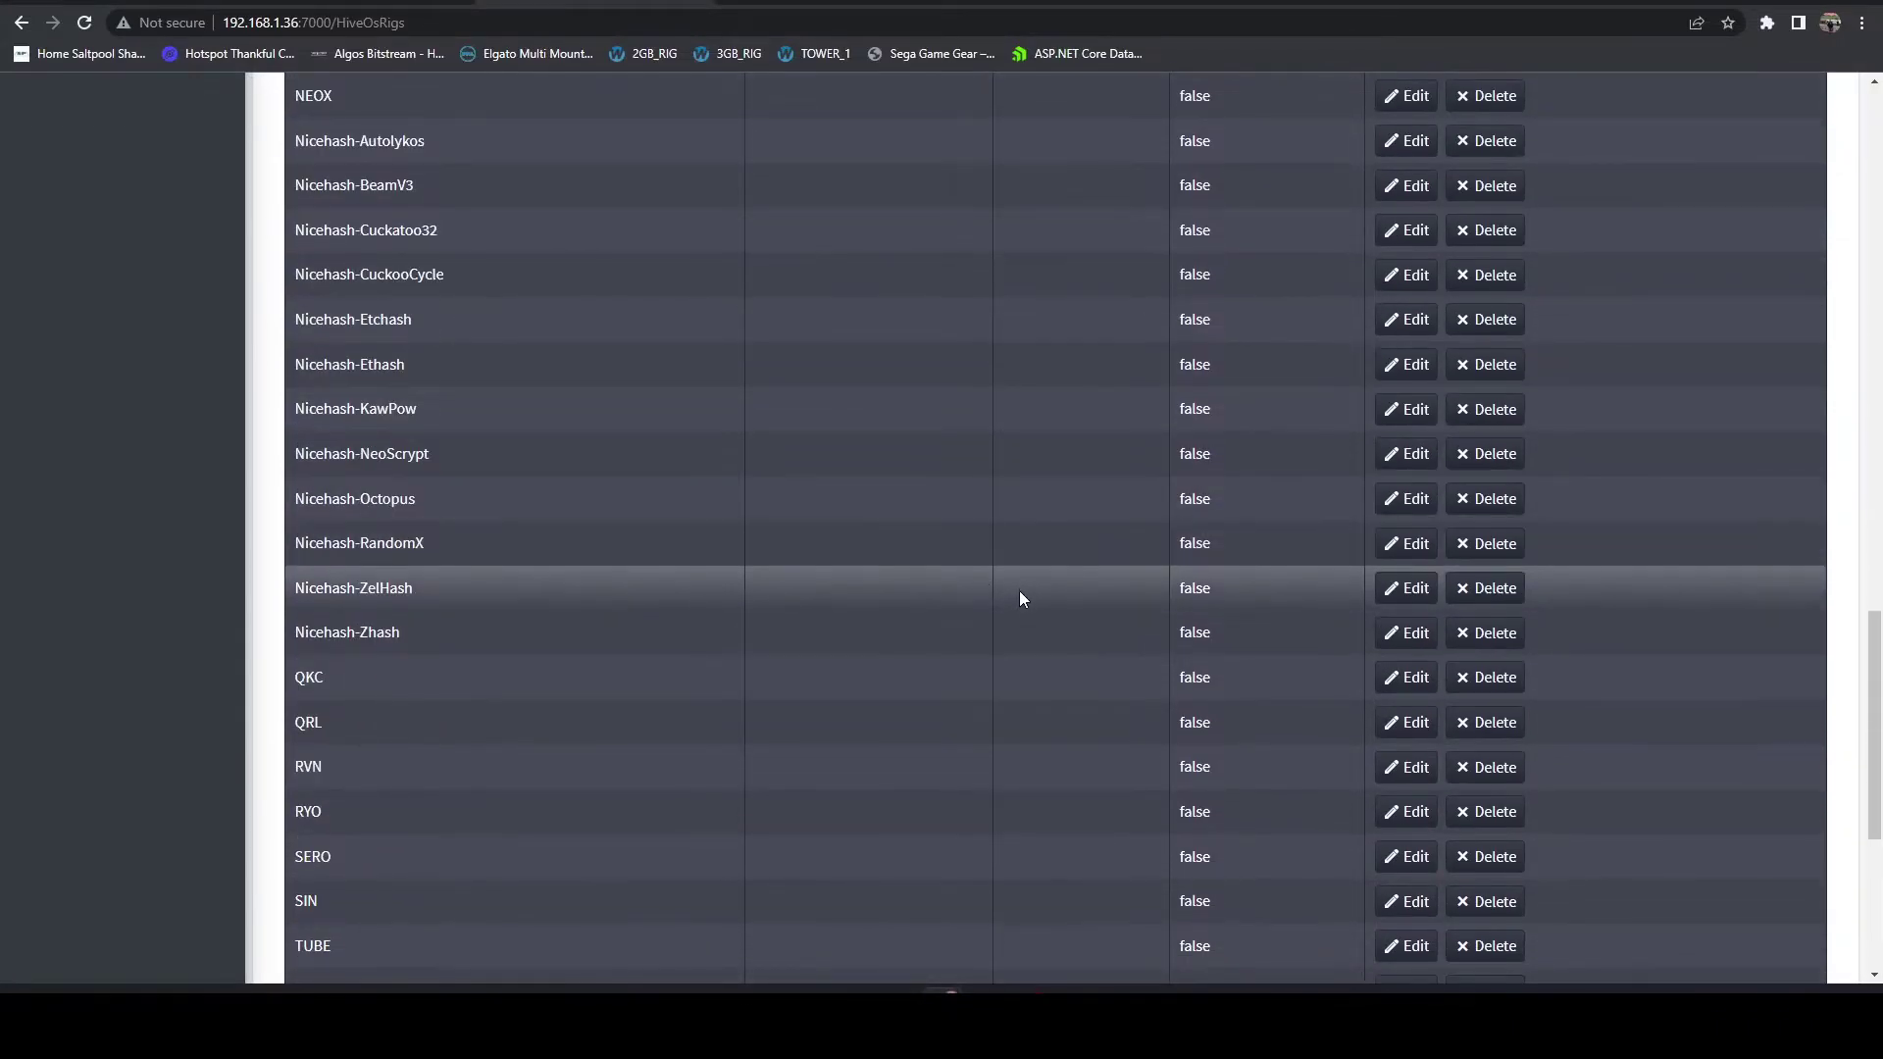
scroll(1020, 592, up, 20)
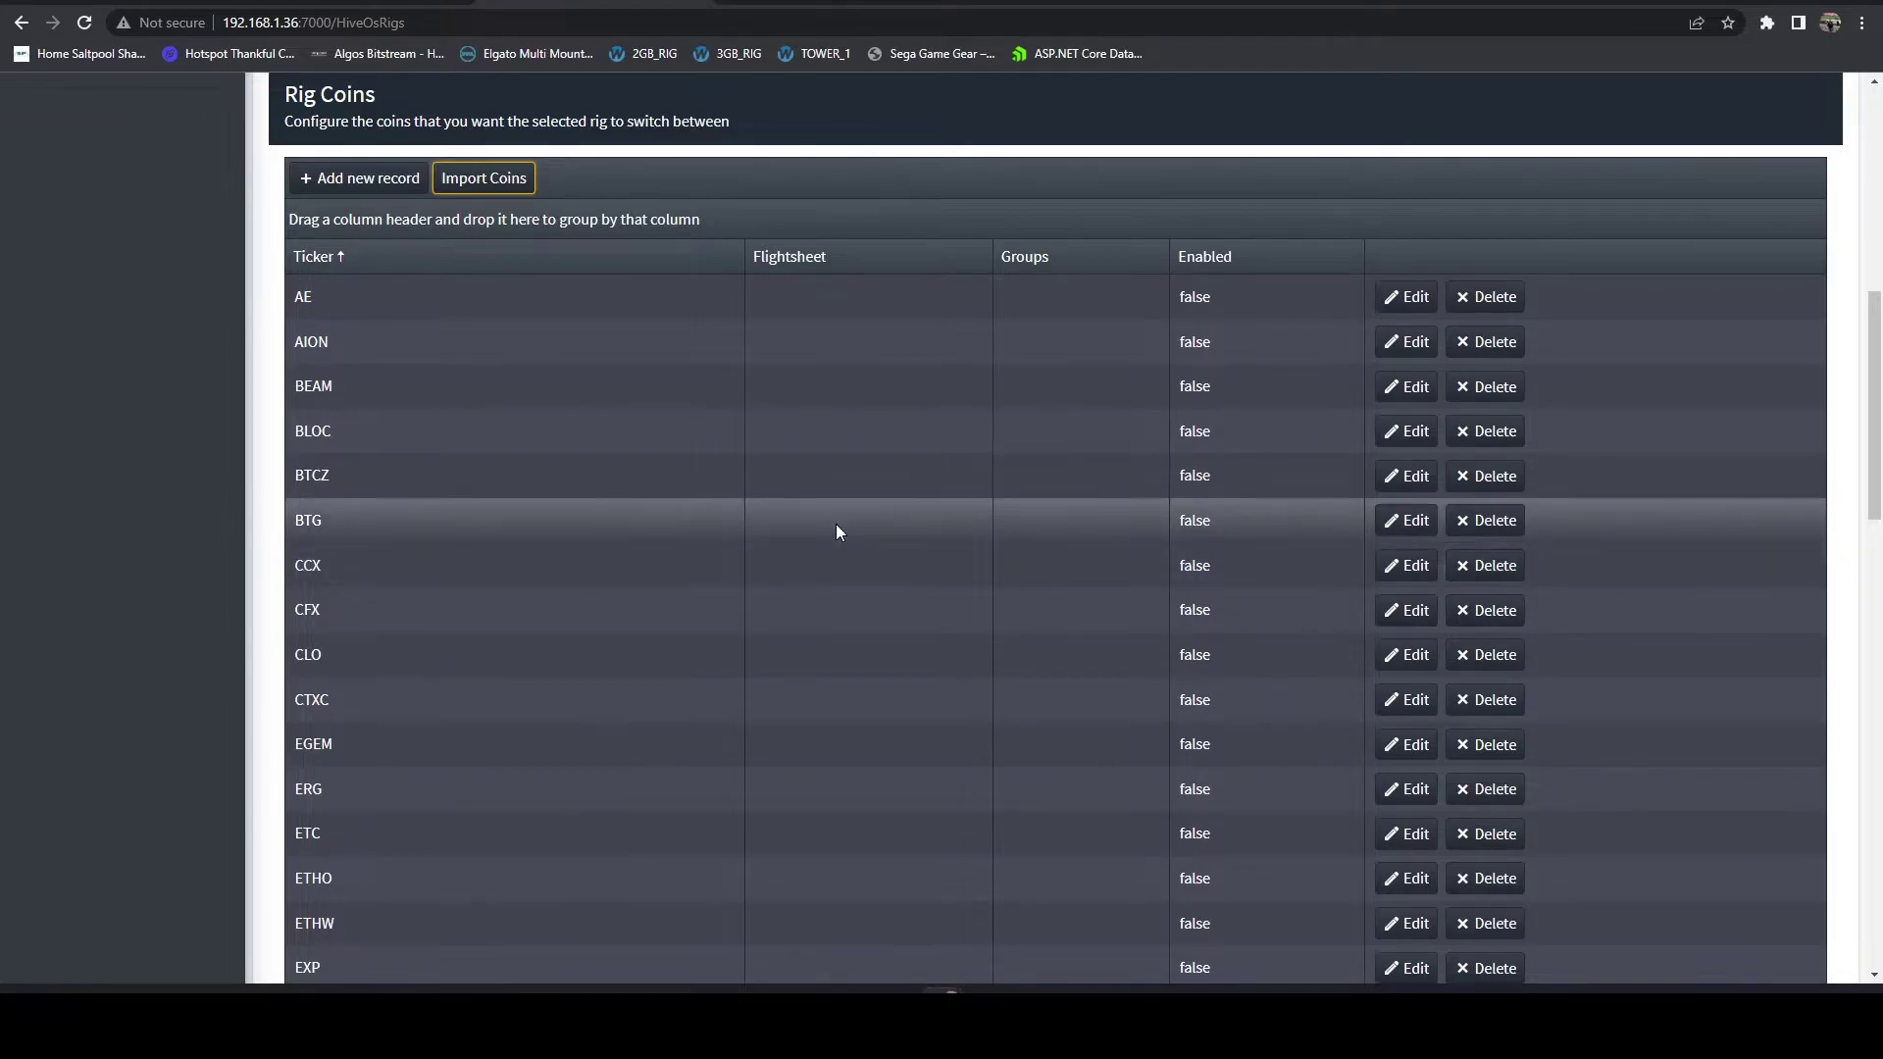
scroll(839, 535, down, 5)
scroll(840, 524, down, 15)
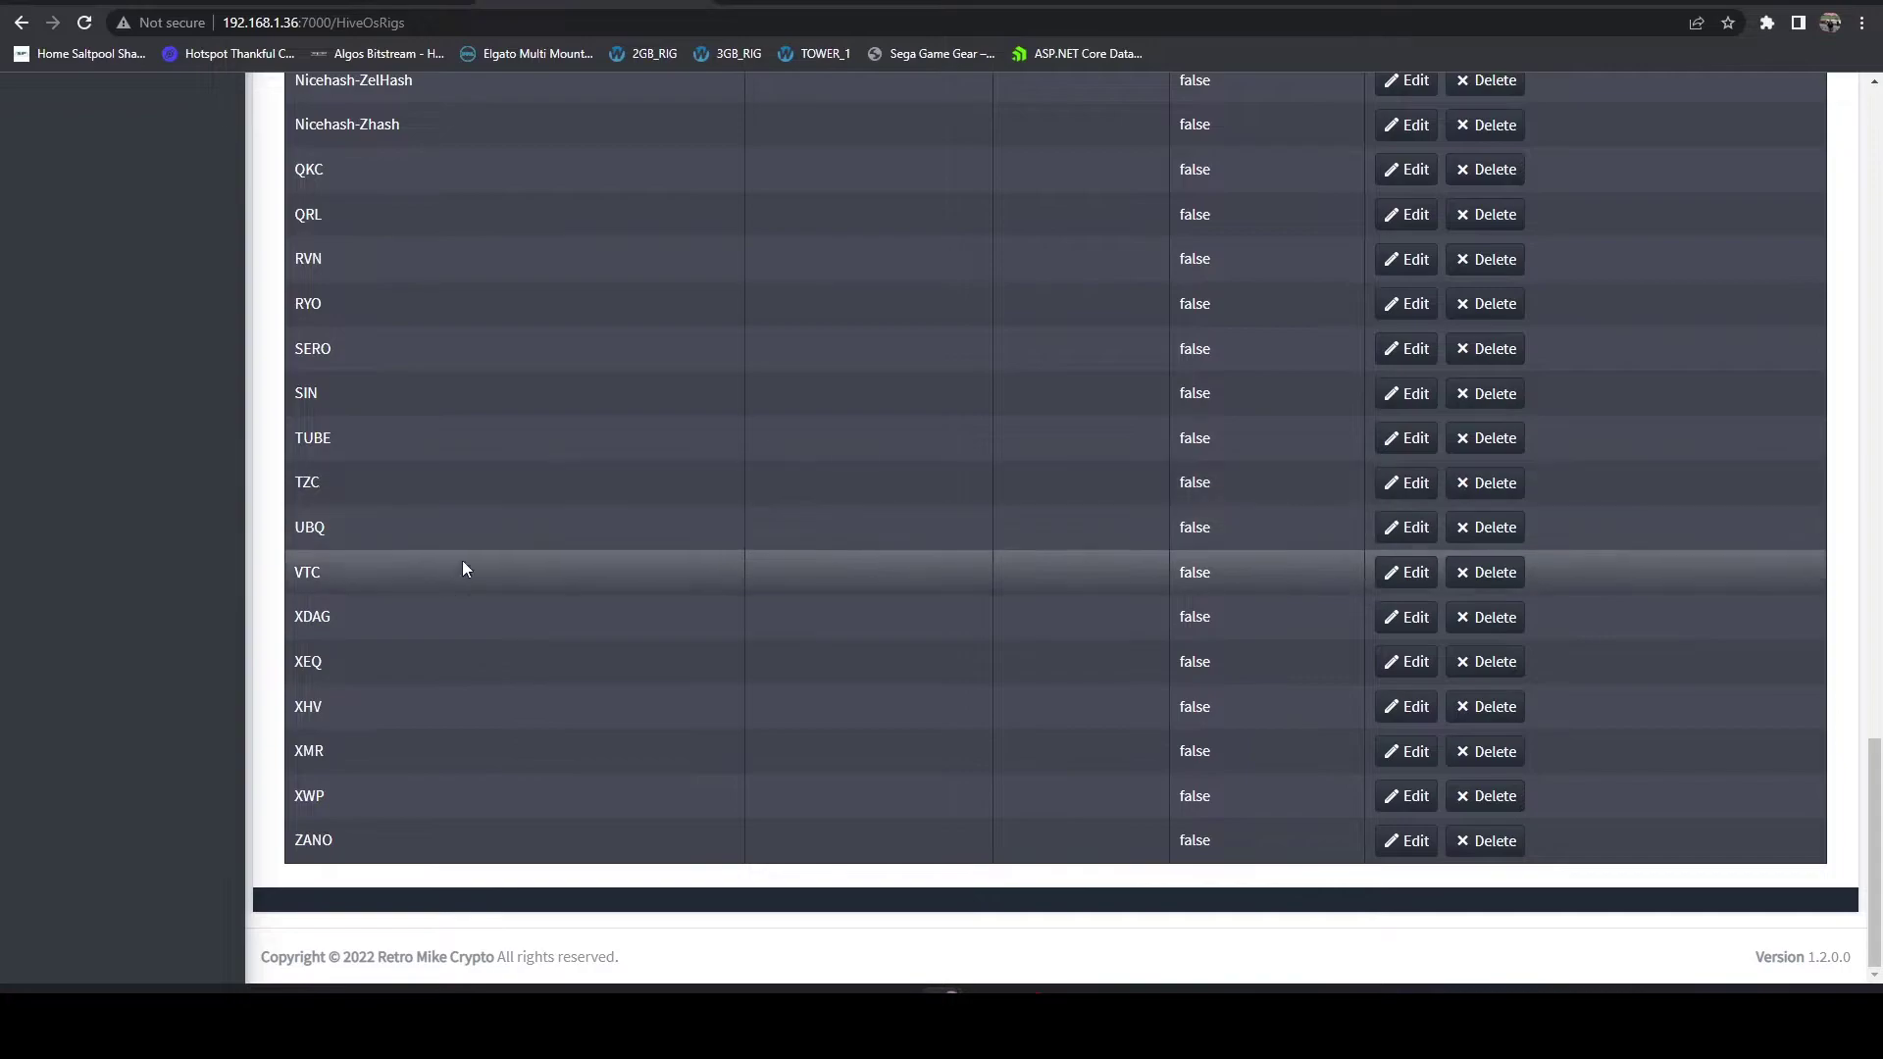
Step: Assign the 6600XT_VTC flightsheet to the rig's VTC coin, enable the coin without any groups and save the record
click(1424, 572)
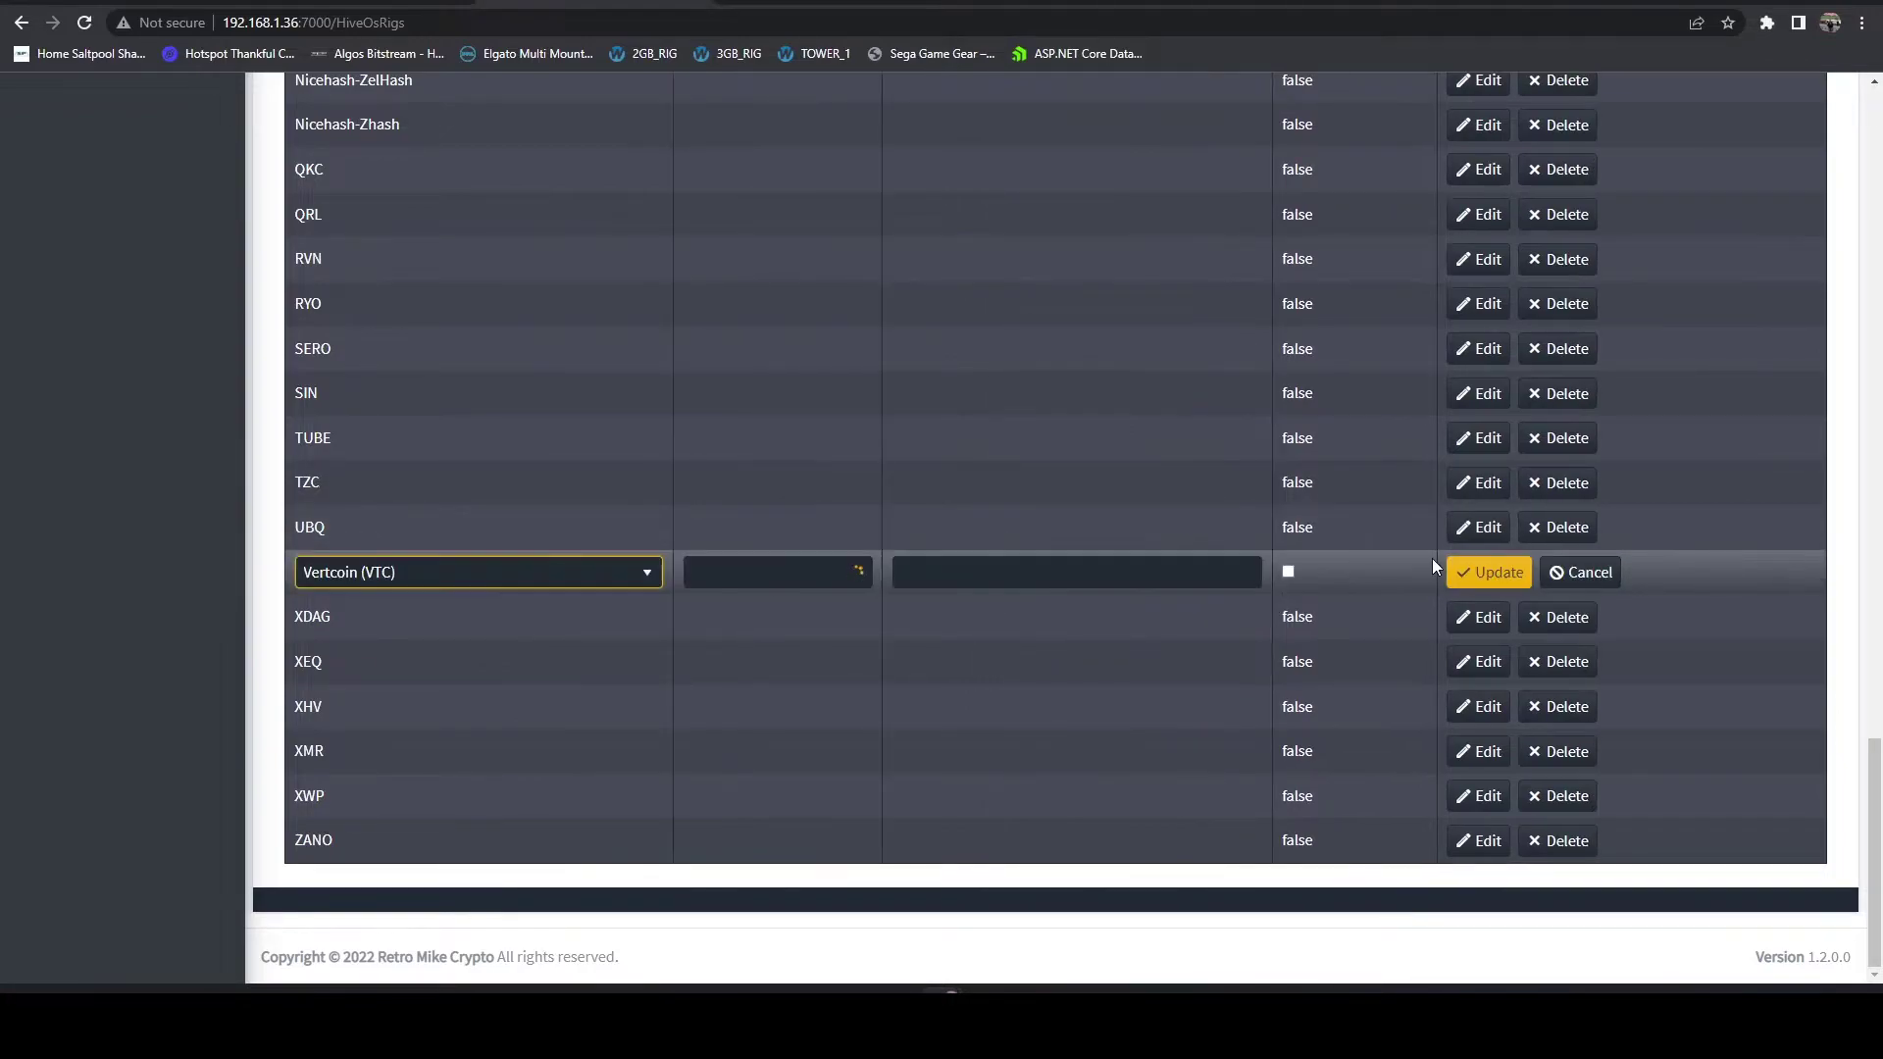
click(849, 574)
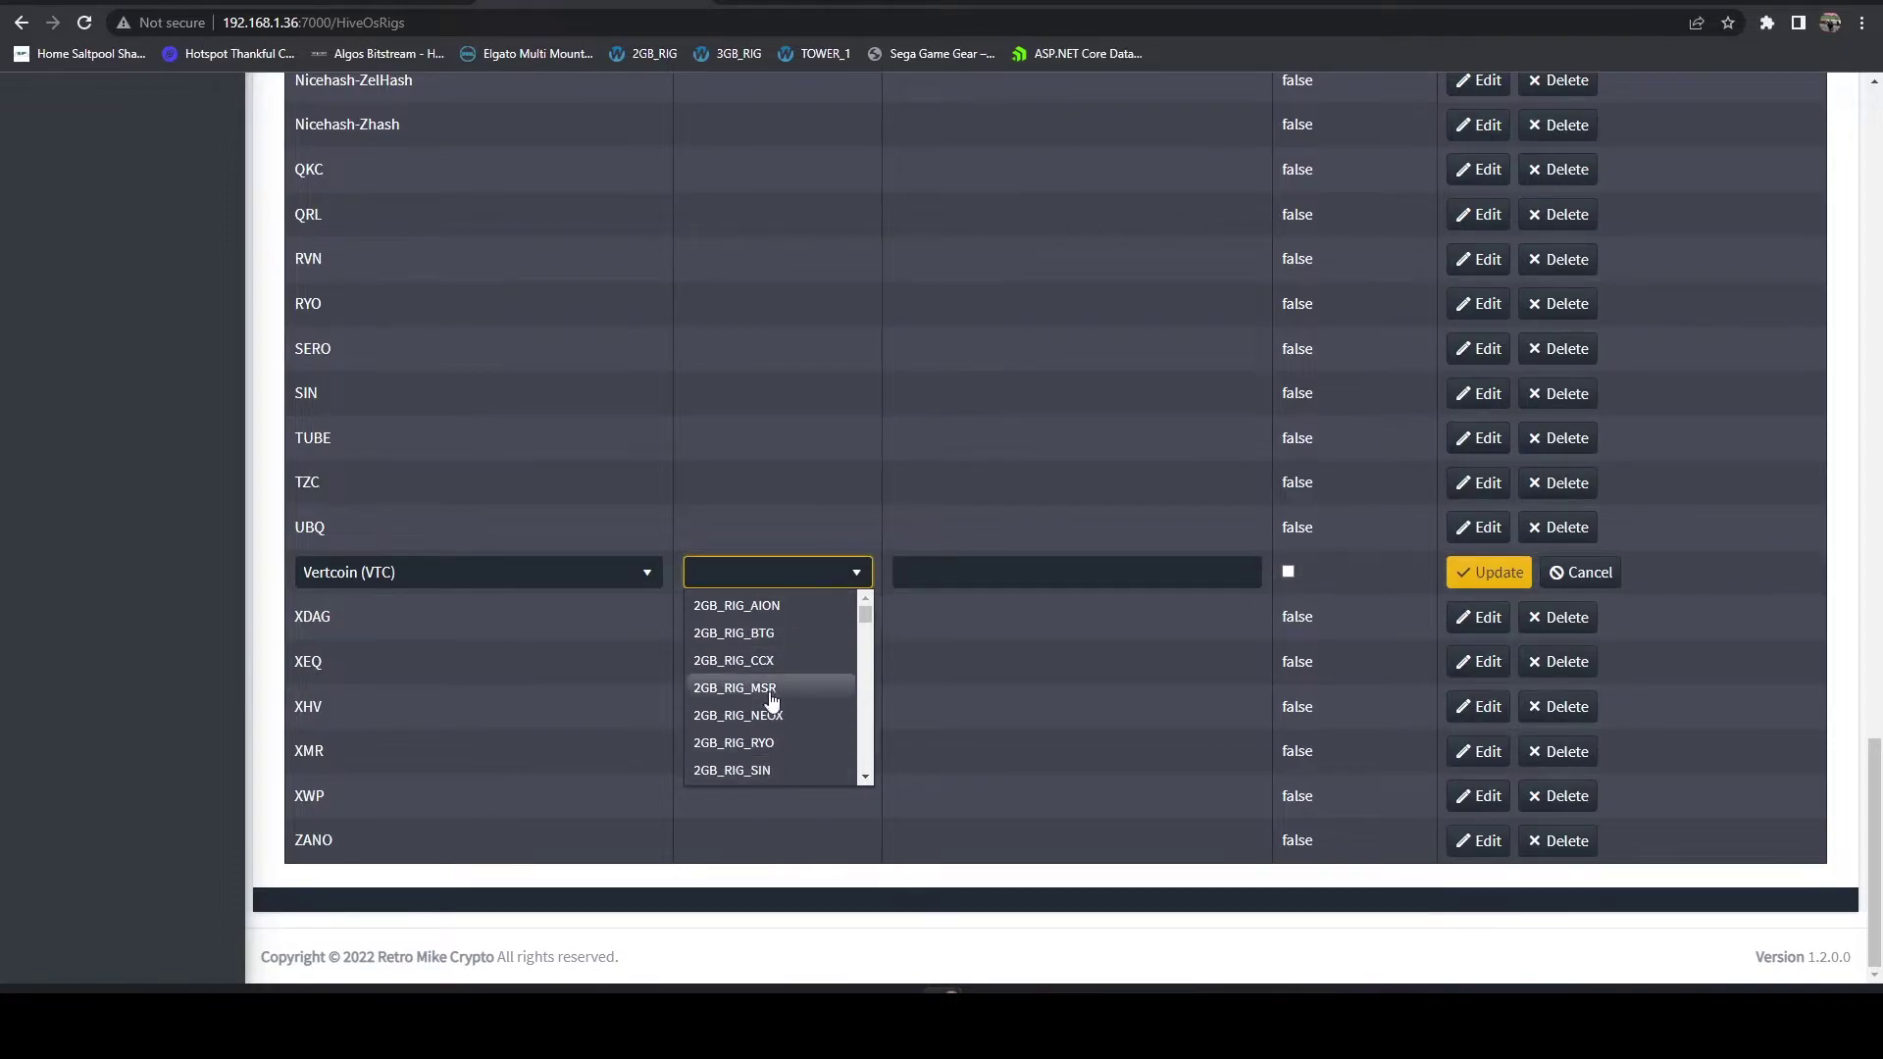
scroll(779, 659, down, 5)
scroll(809, 672, up, 3)
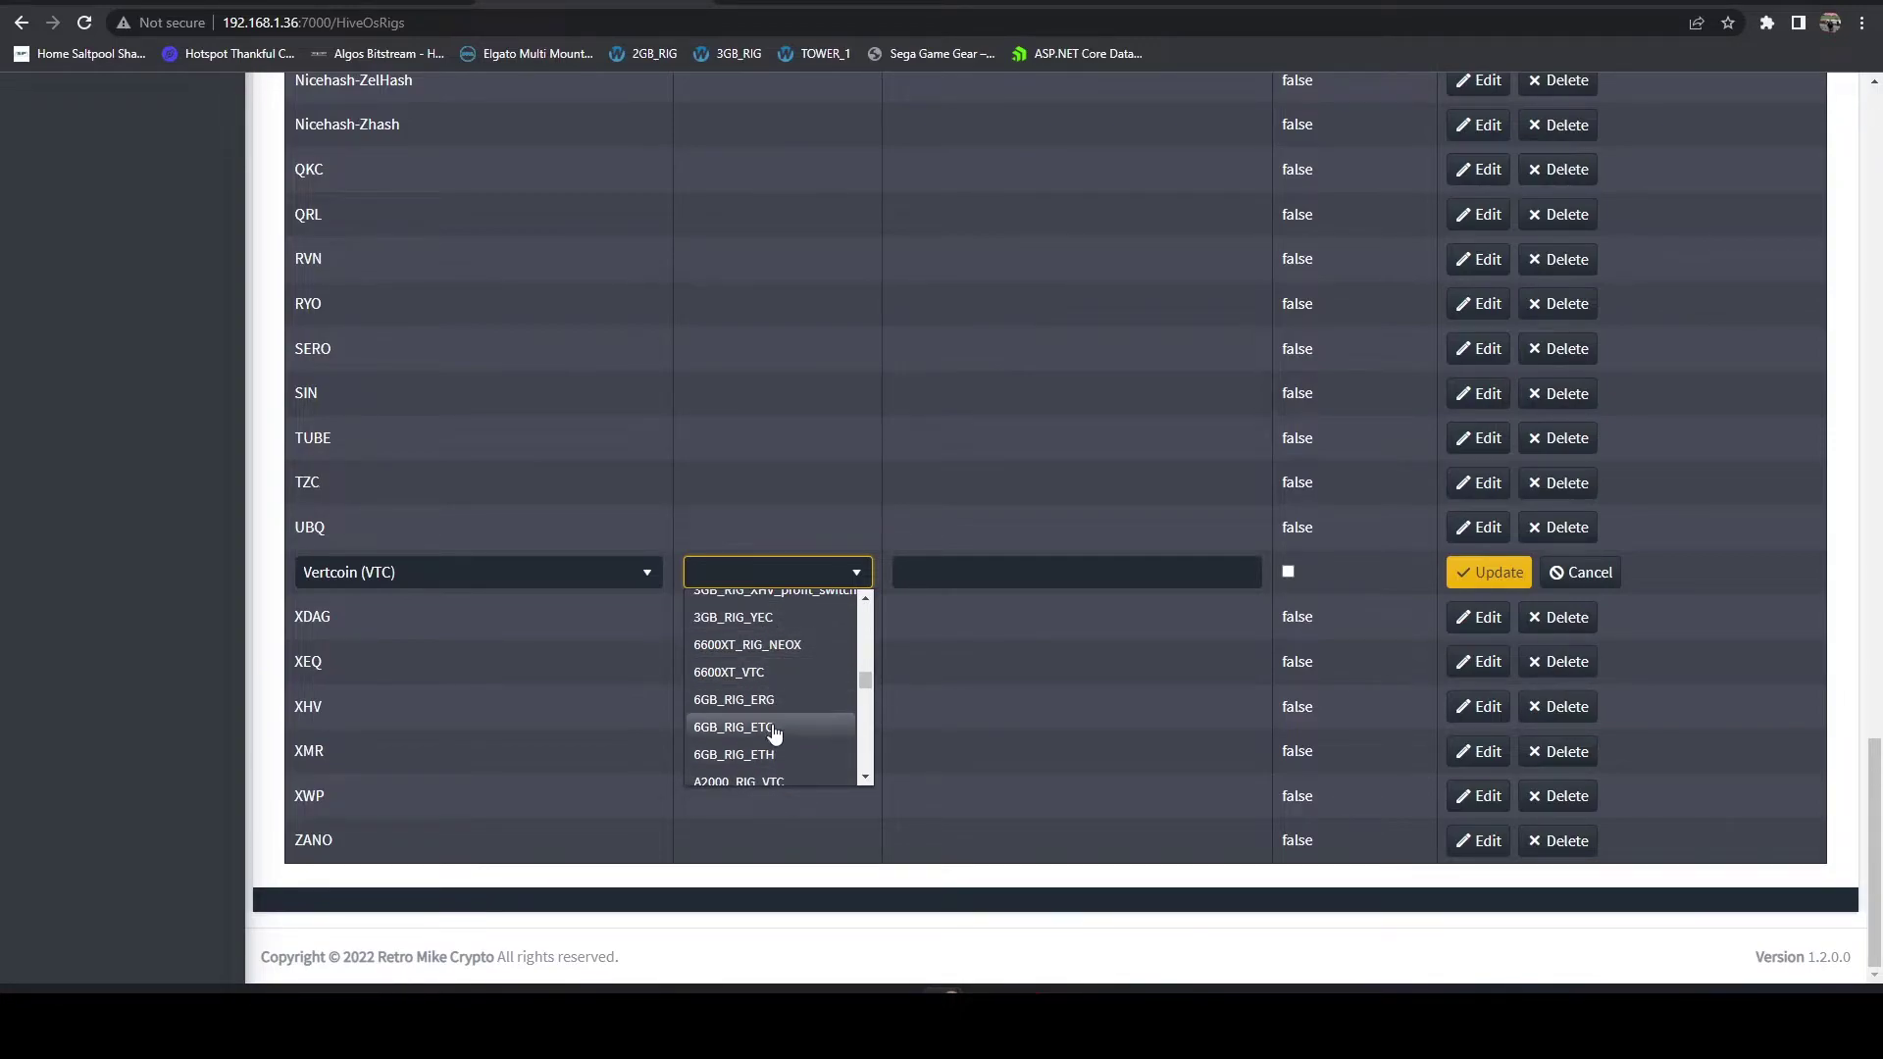
click(714, 675)
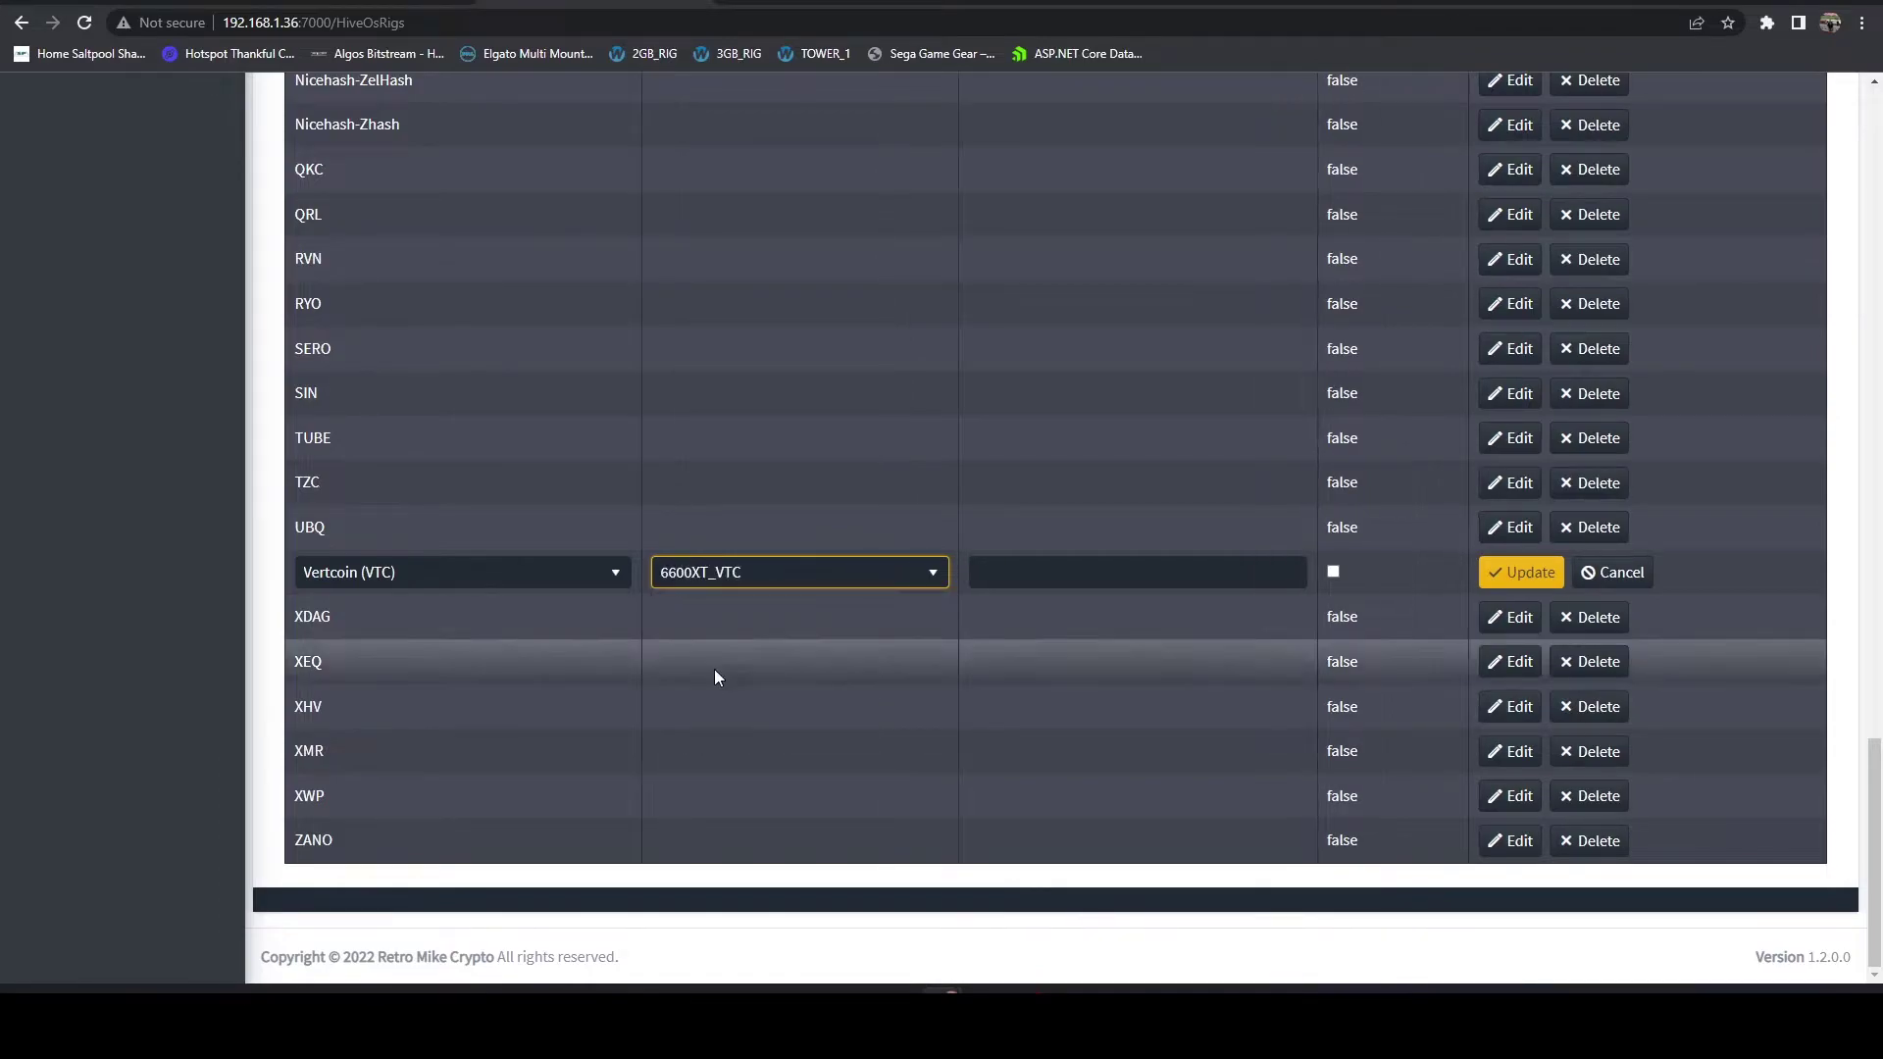
click(1335, 570)
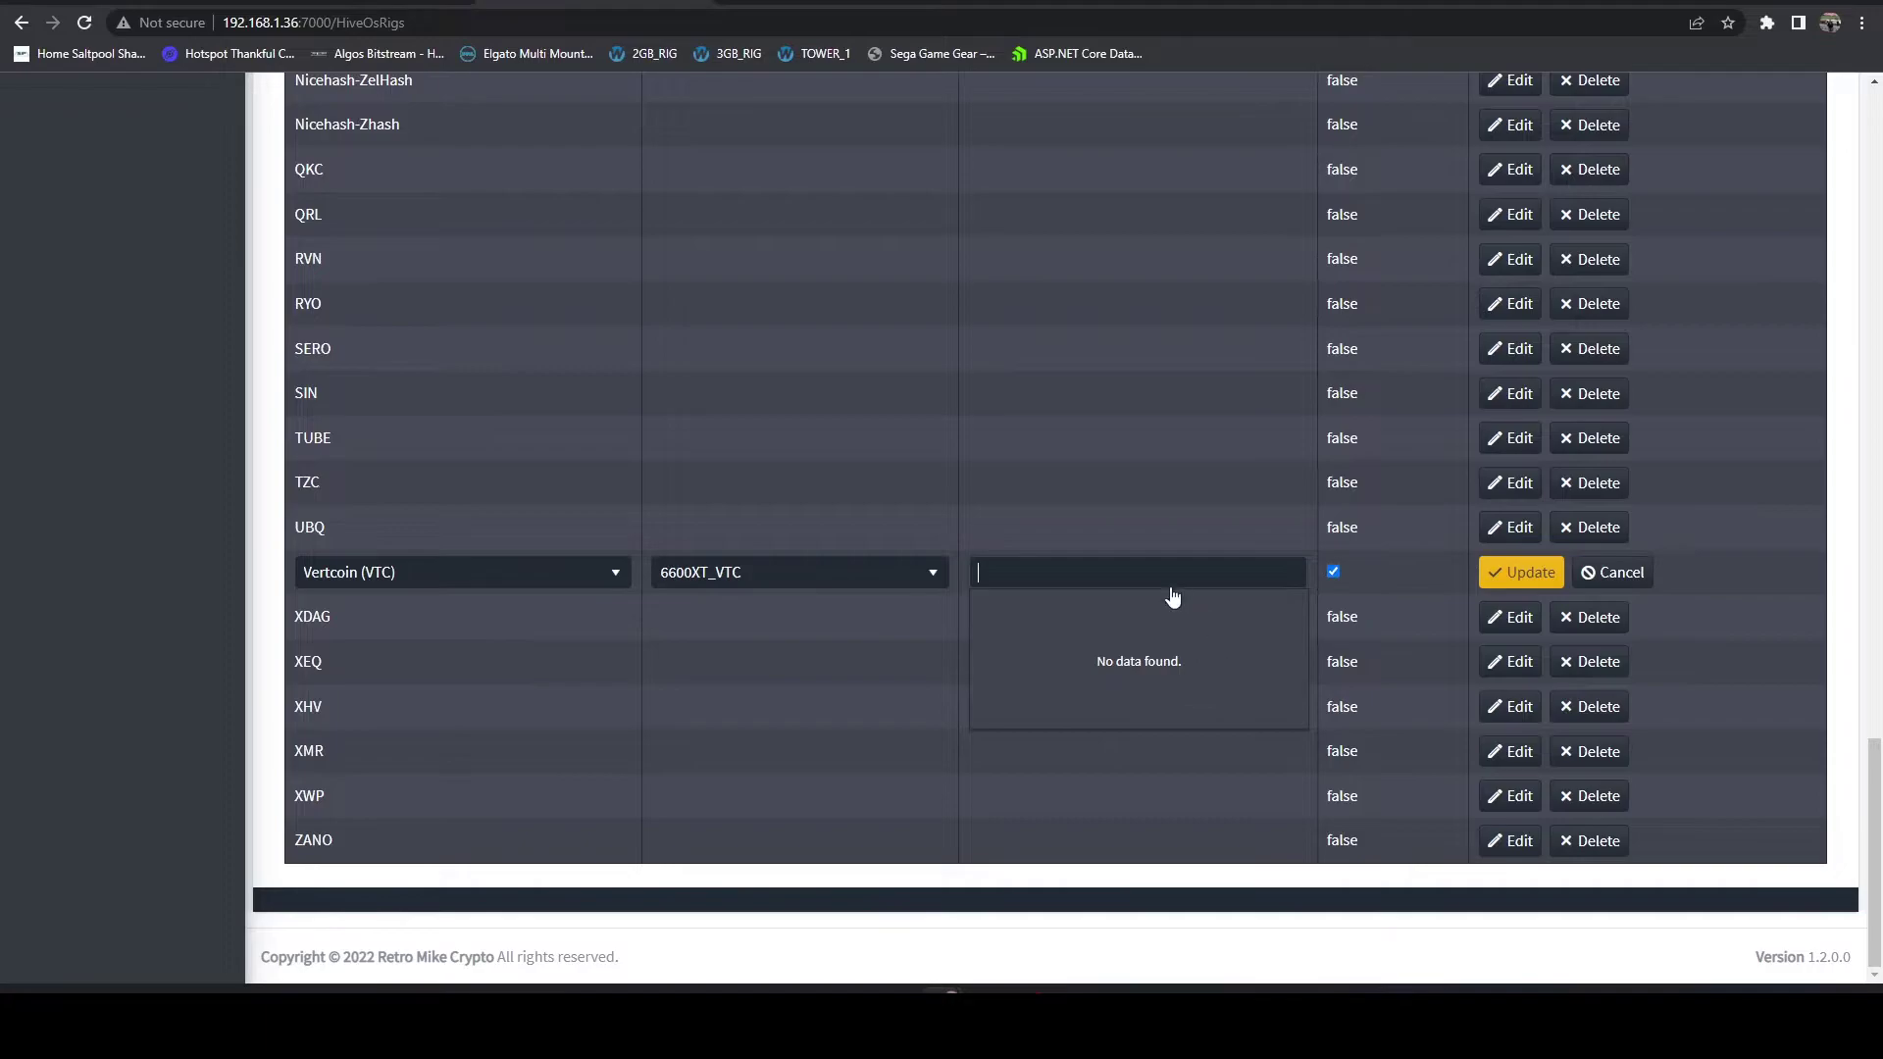
click(1523, 587)
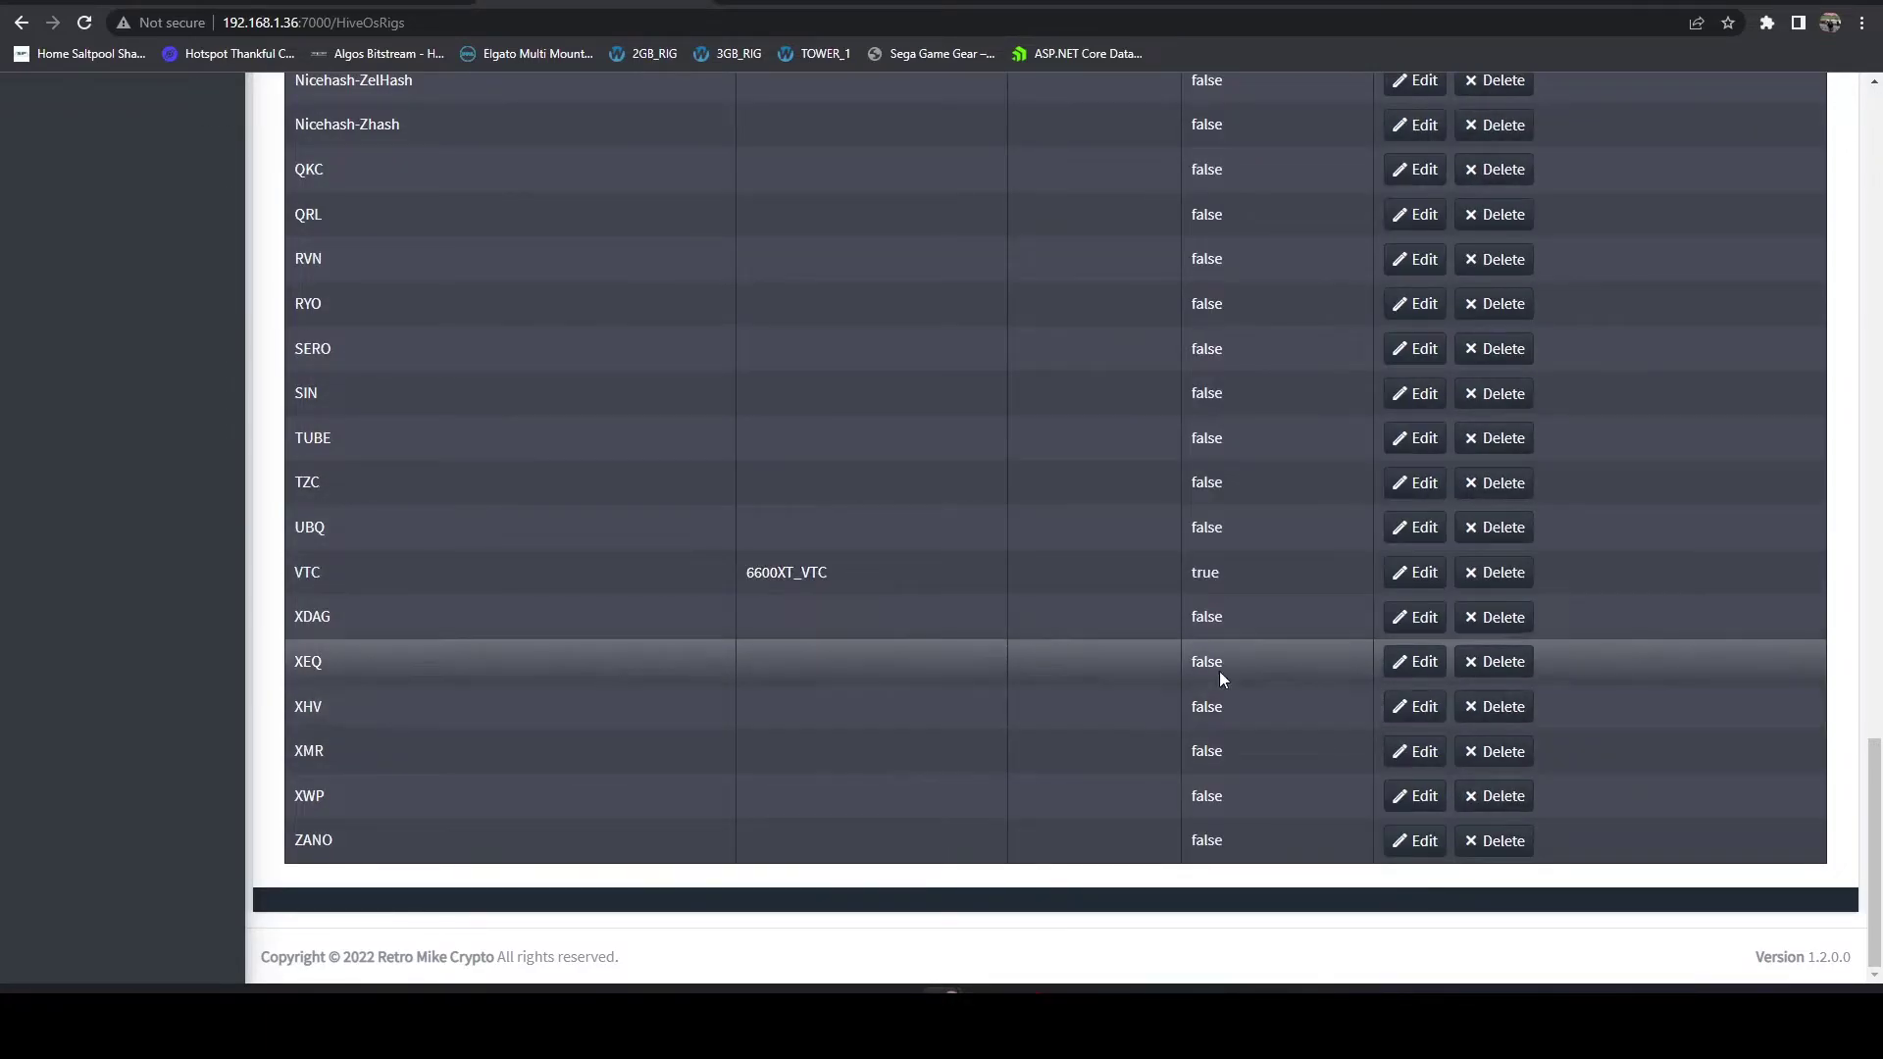
scroll(1288, 533, up, 8)
scroll(1280, 490, up, 15)
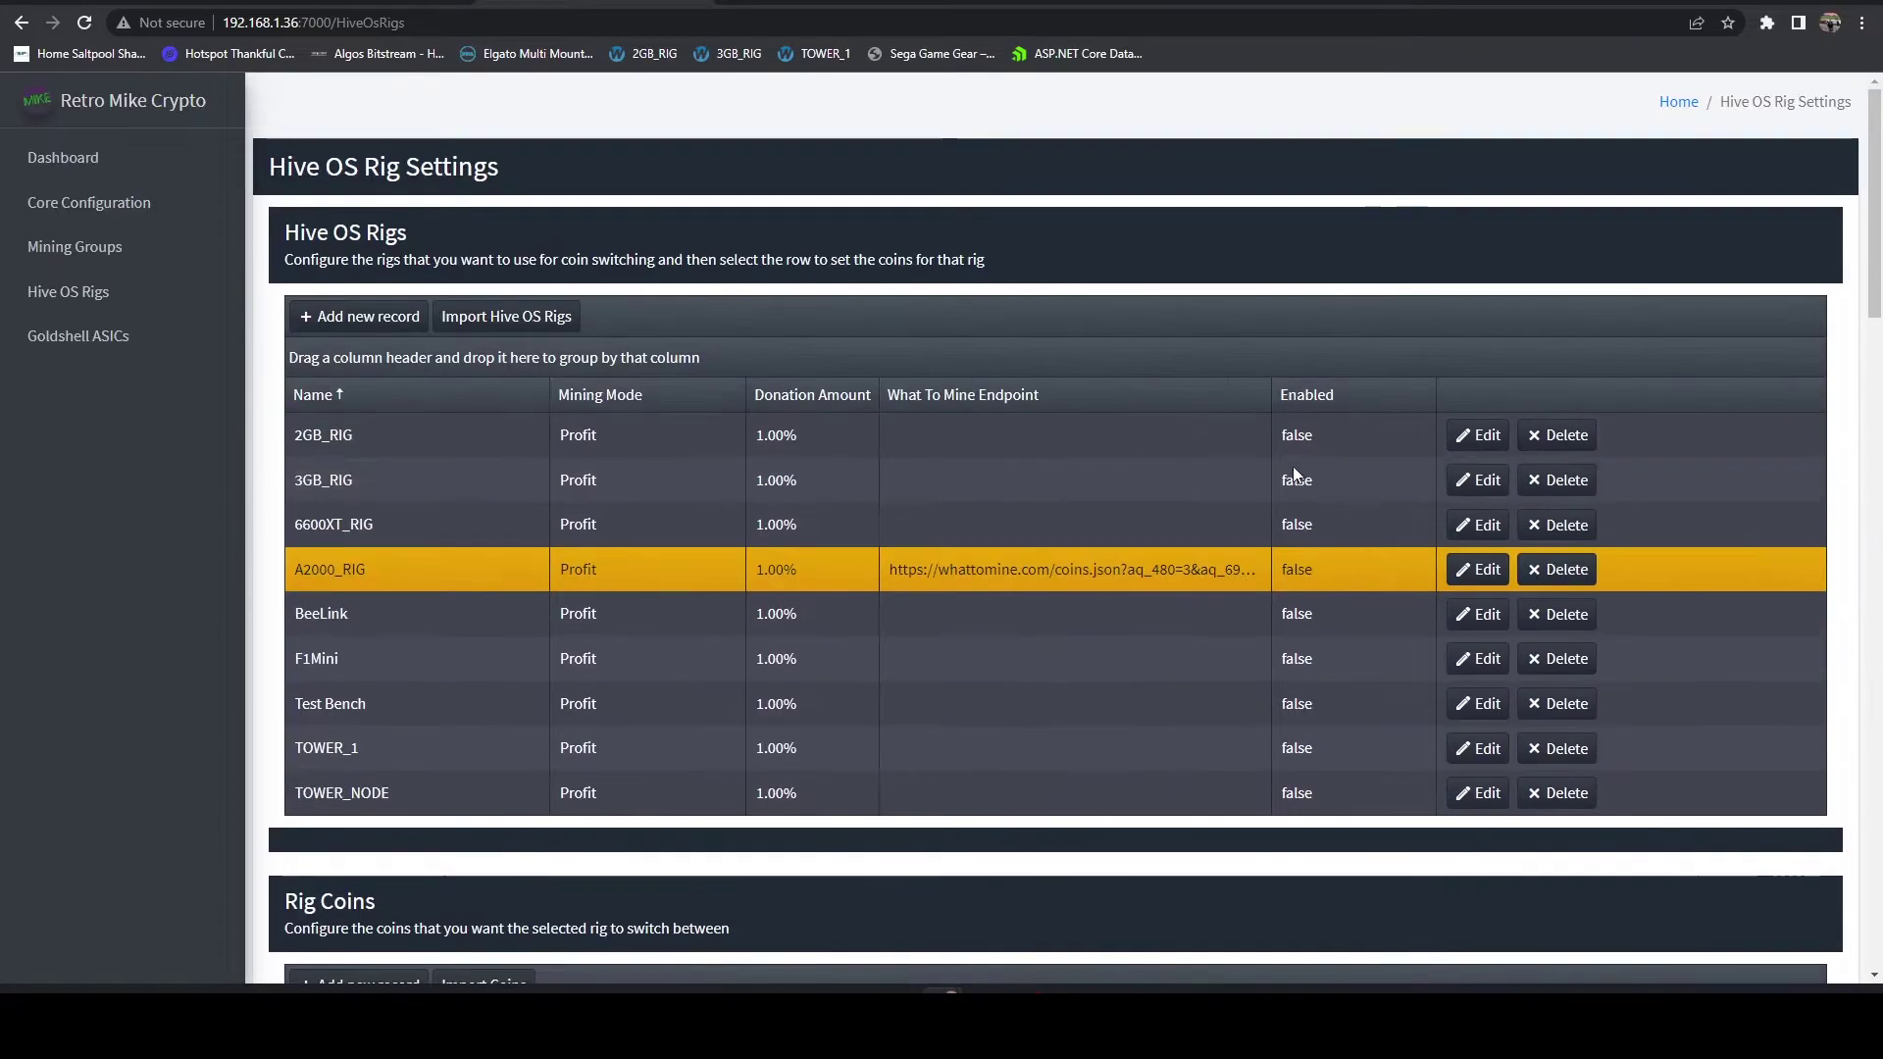
Step: Enable A2000_RIG in the Hive OS Rigs list and save its record
click(1482, 571)
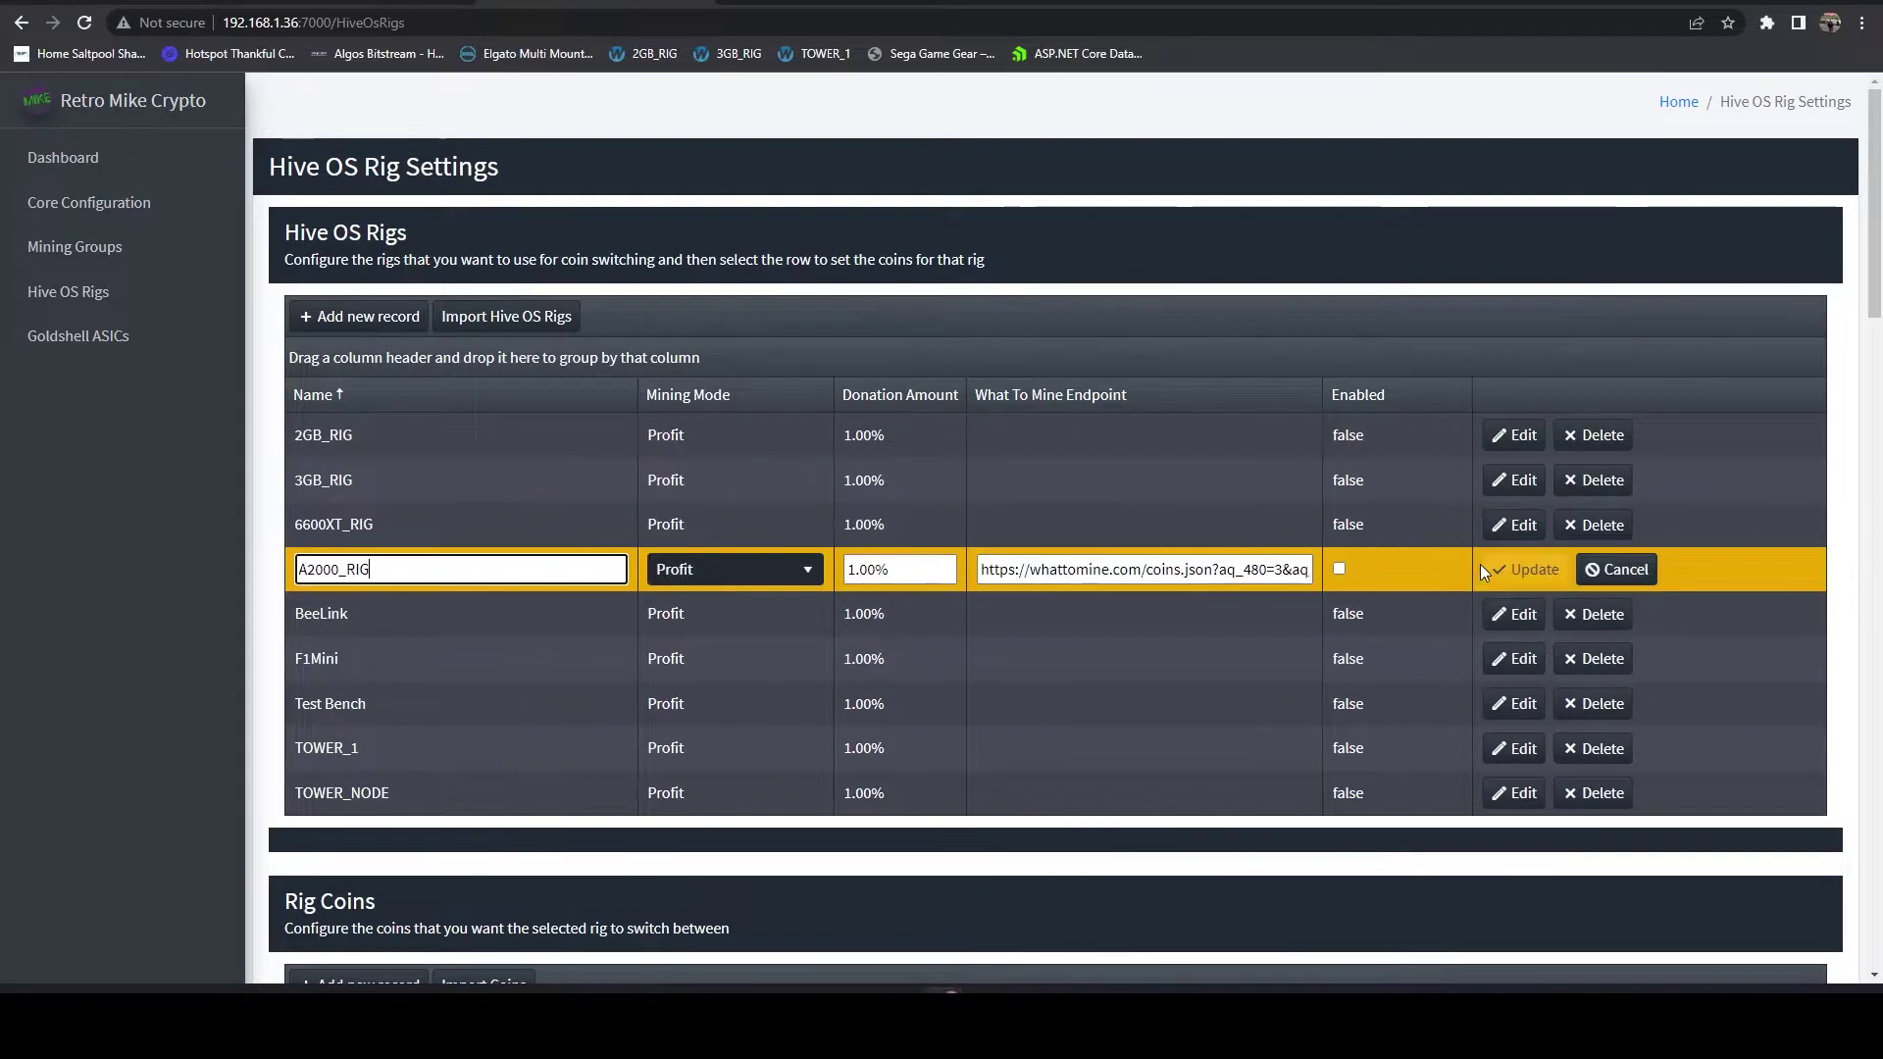
click(1339, 568)
click(1508, 576)
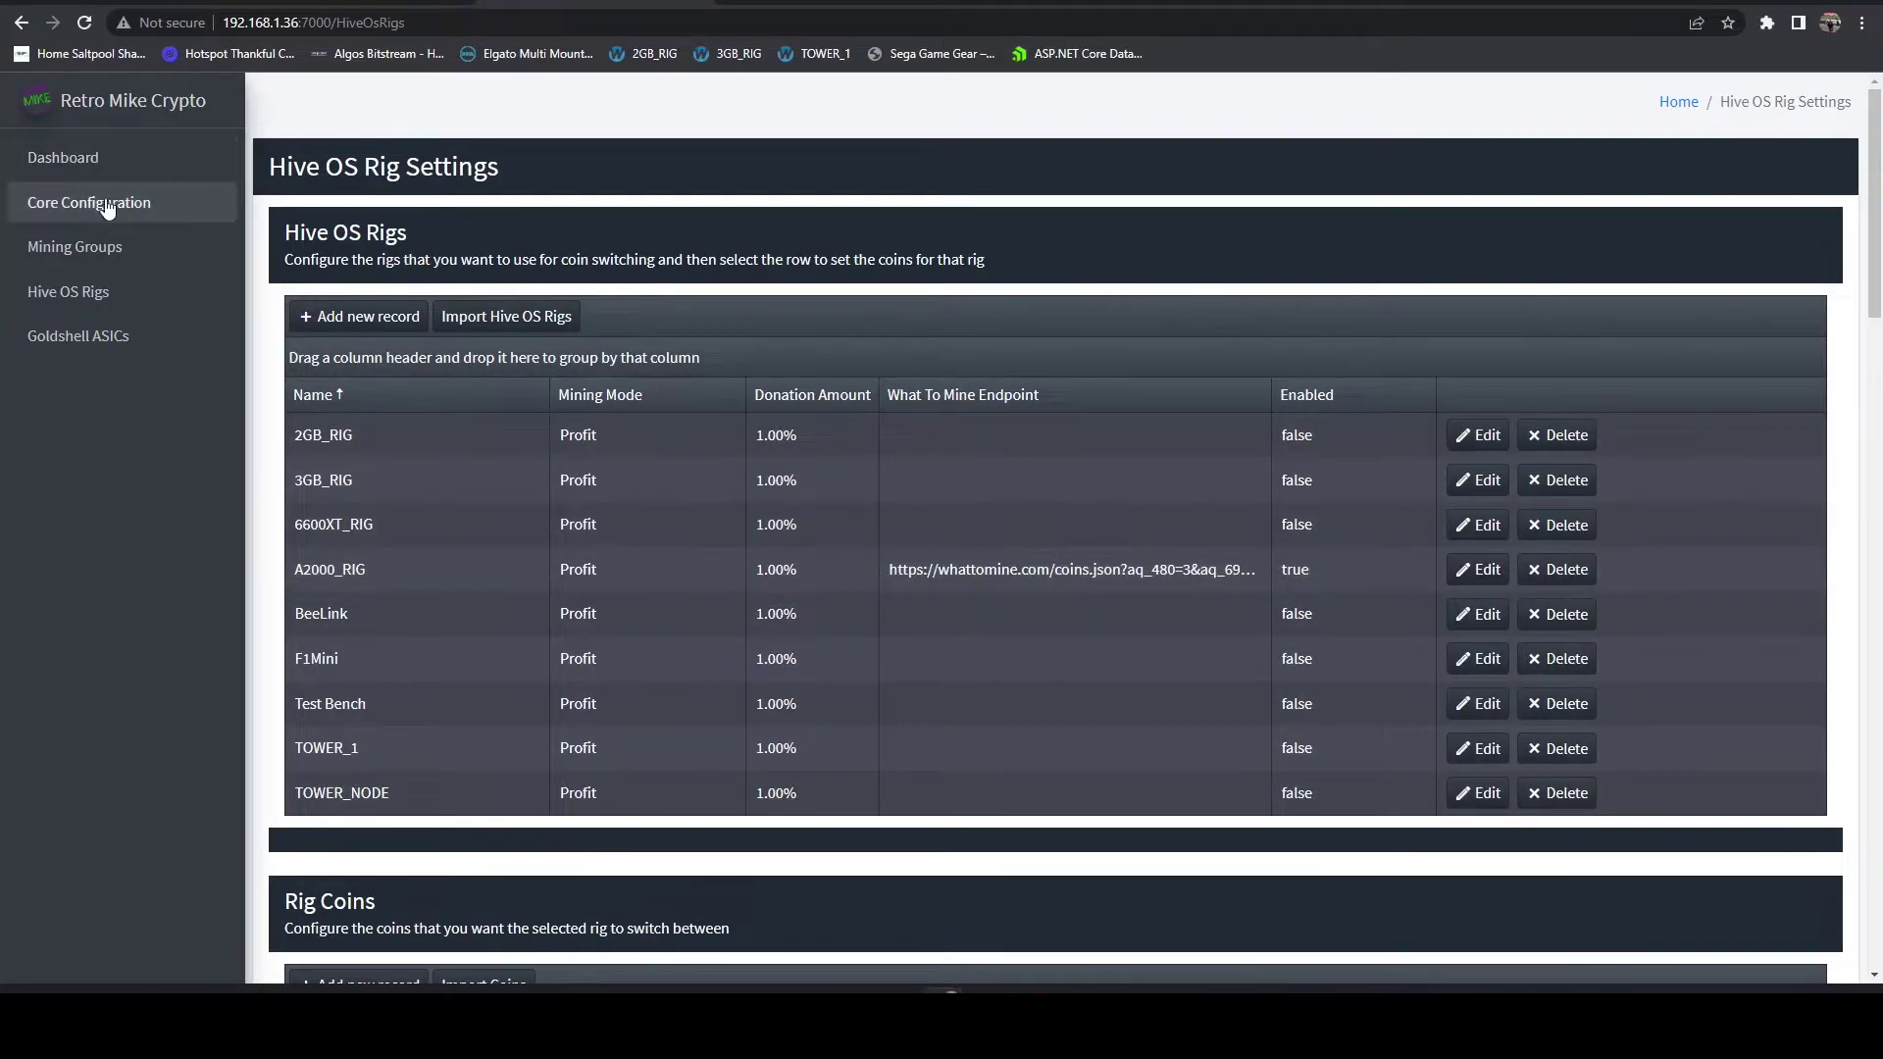
Step: Assign the 3GB_RIG_NEOX flightsheet to the rig's NEOX coin, enable the coin and save the record
scroll(947, 575, down, 14)
scroll(735, 588, down, 6)
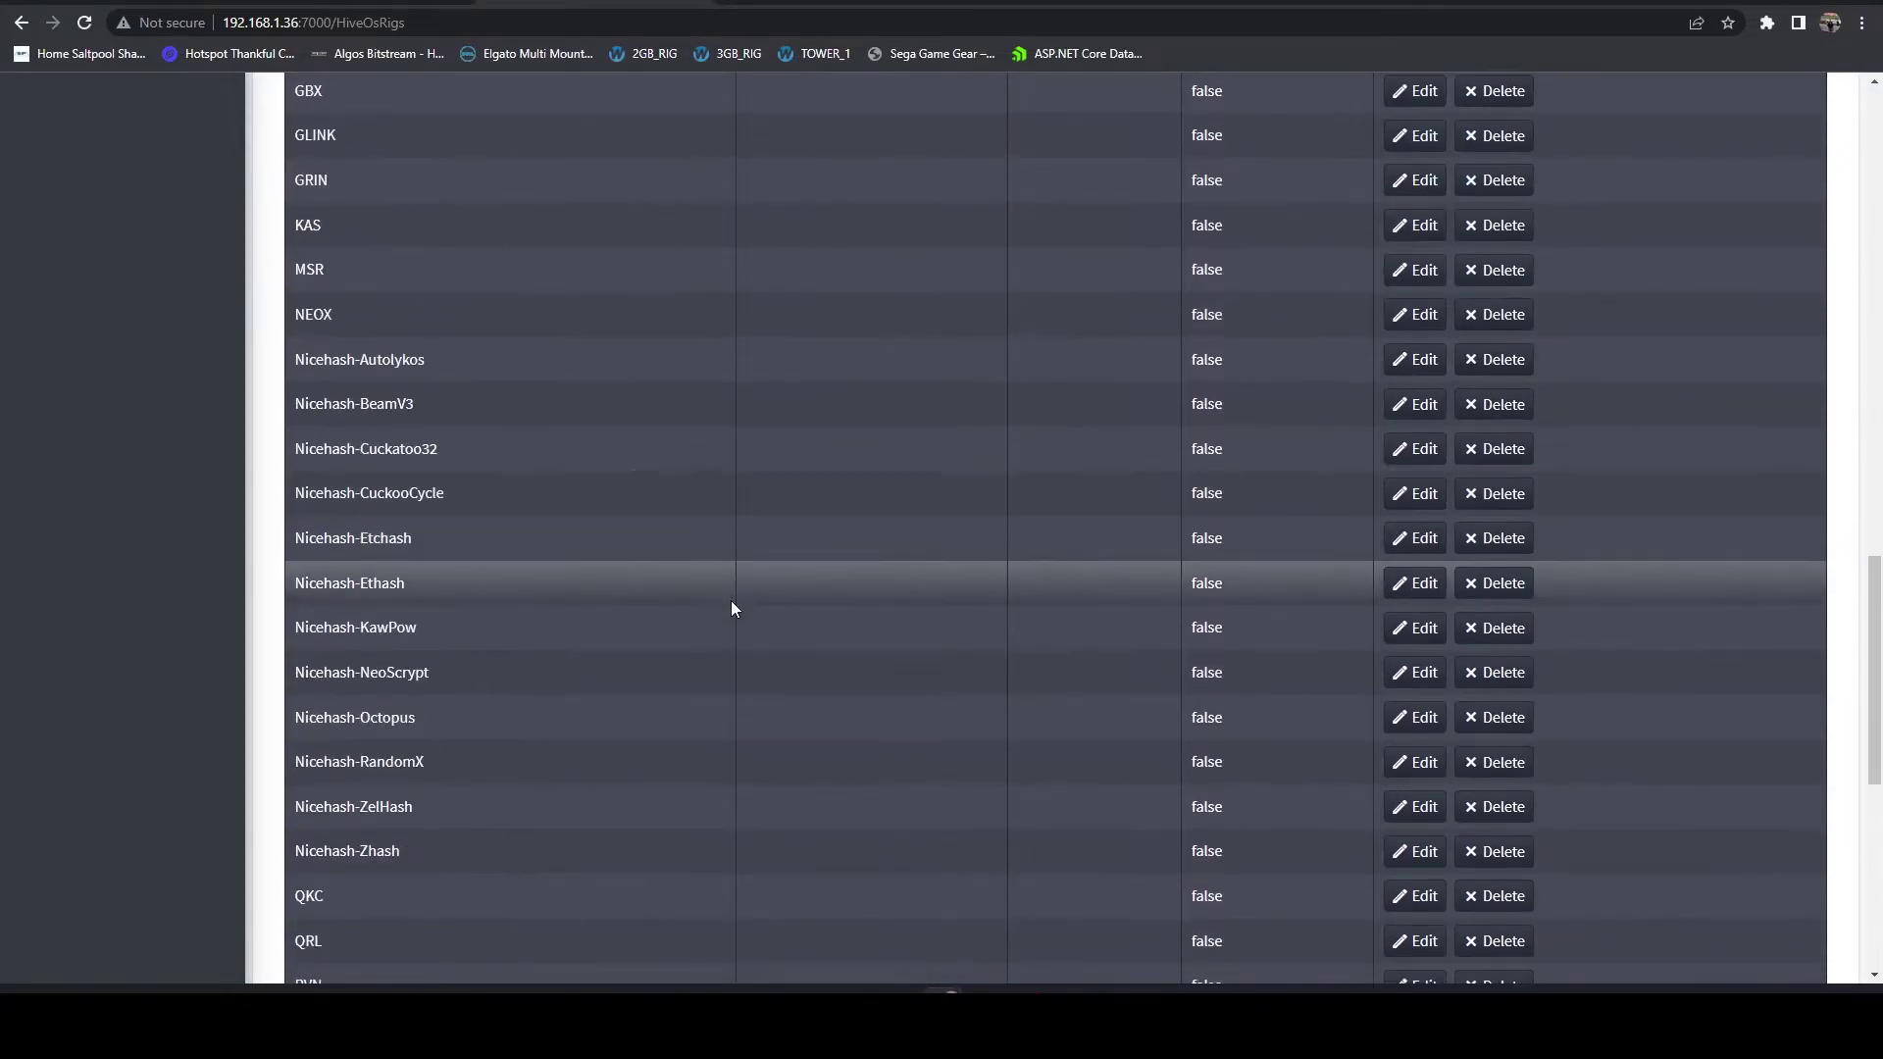
scroll(732, 614, up, 3)
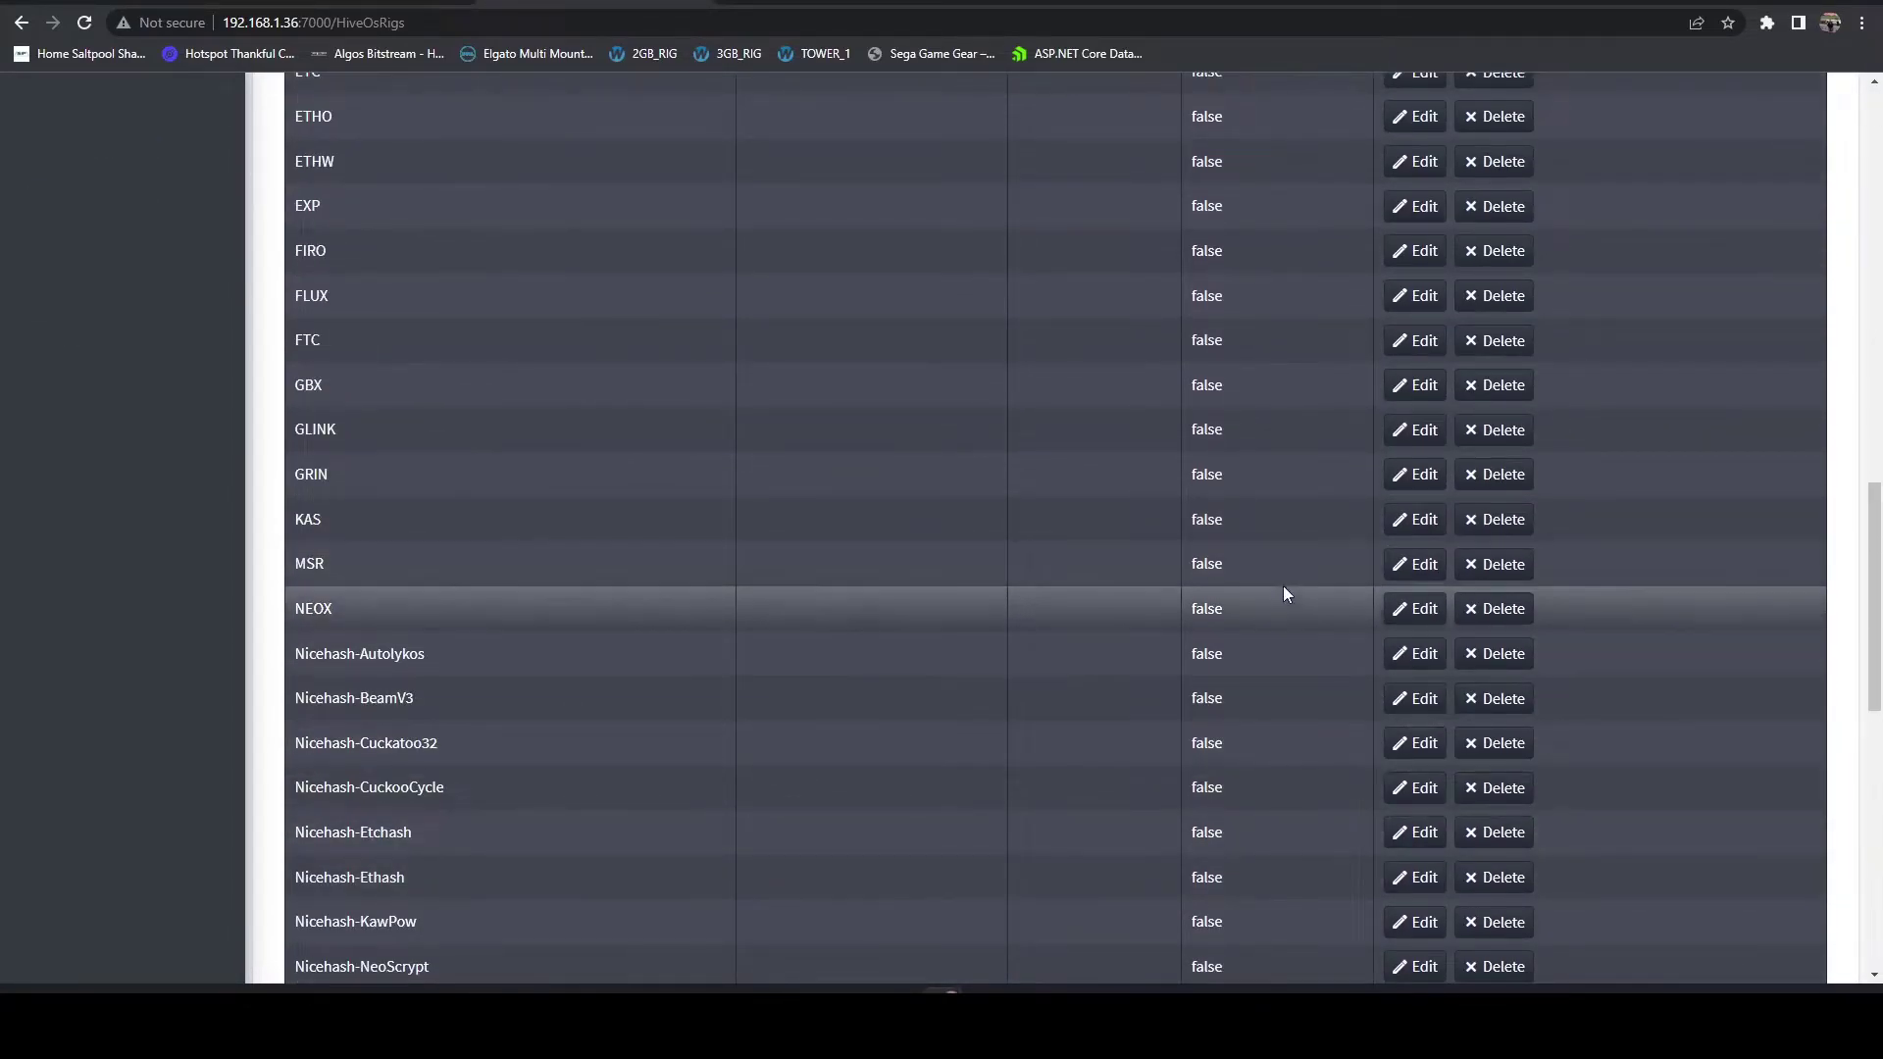
click(1403, 610)
click(844, 610)
scroll(813, 707, down, 8)
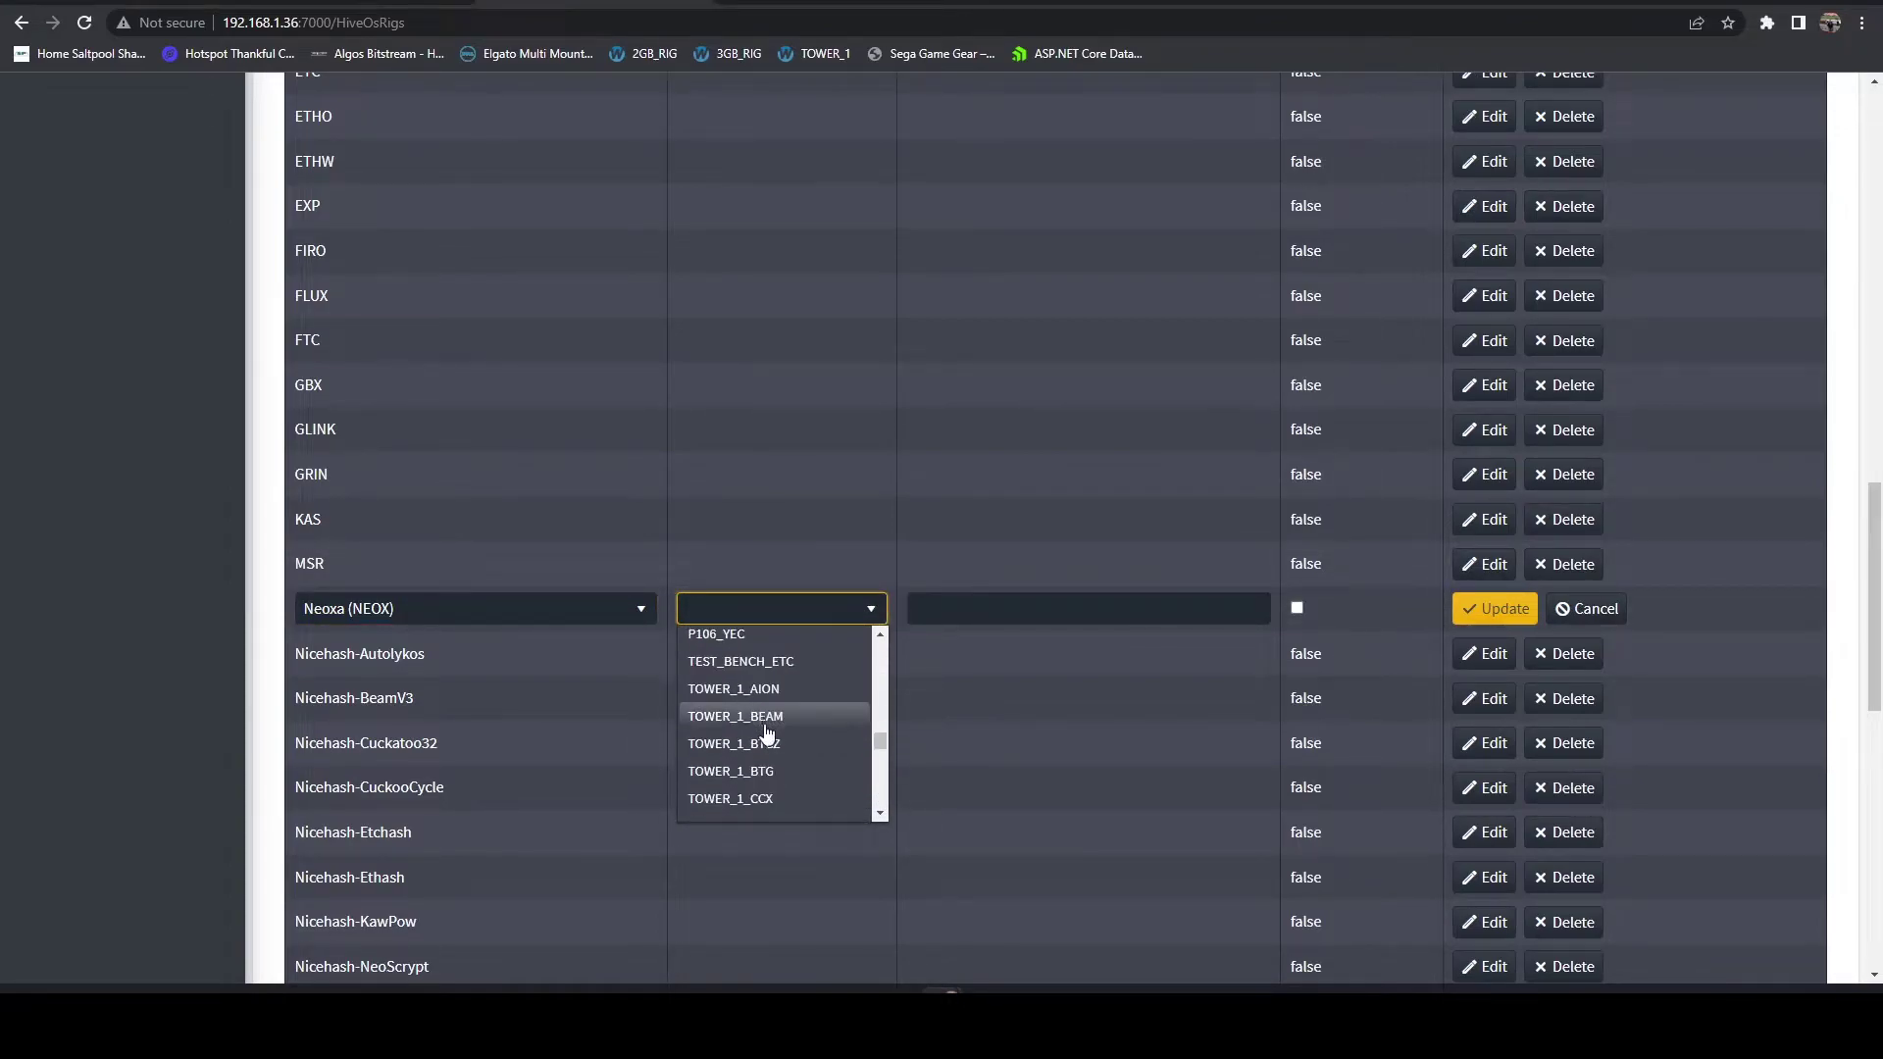
scroll(770, 775, up, 5)
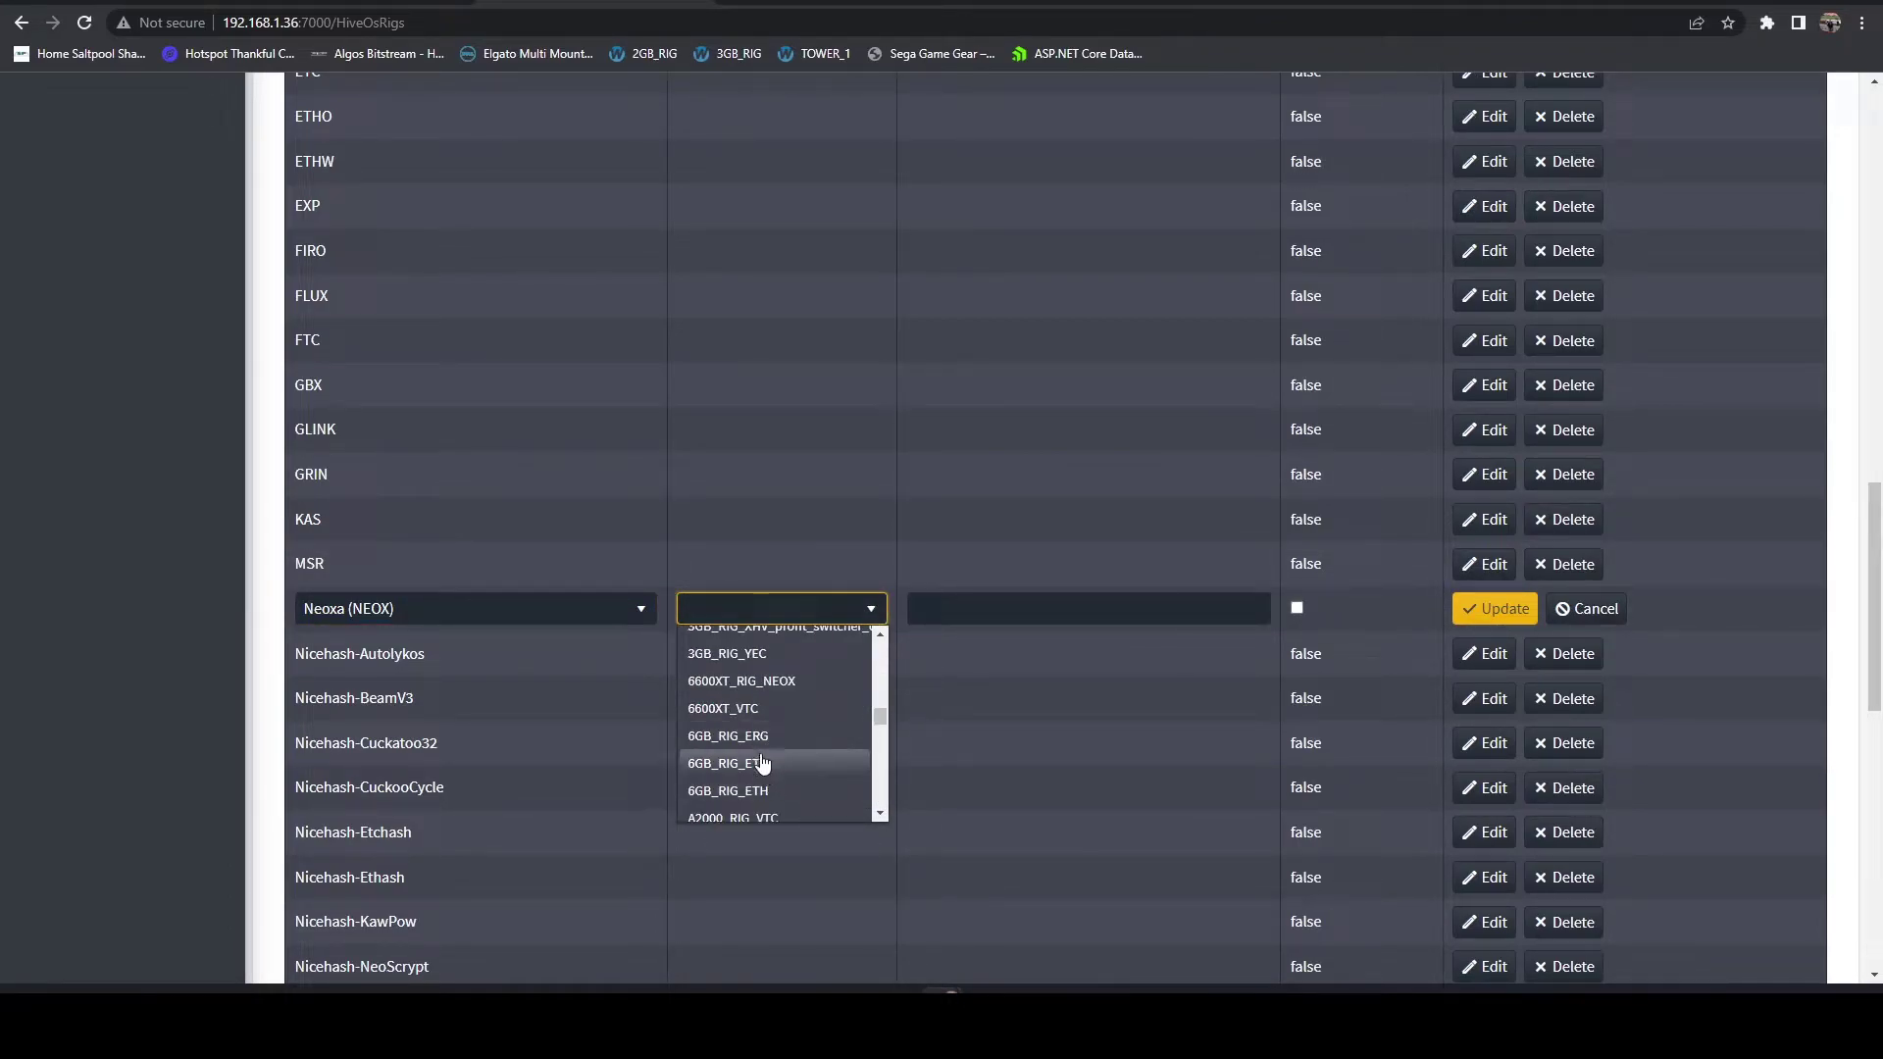
click(839, 600)
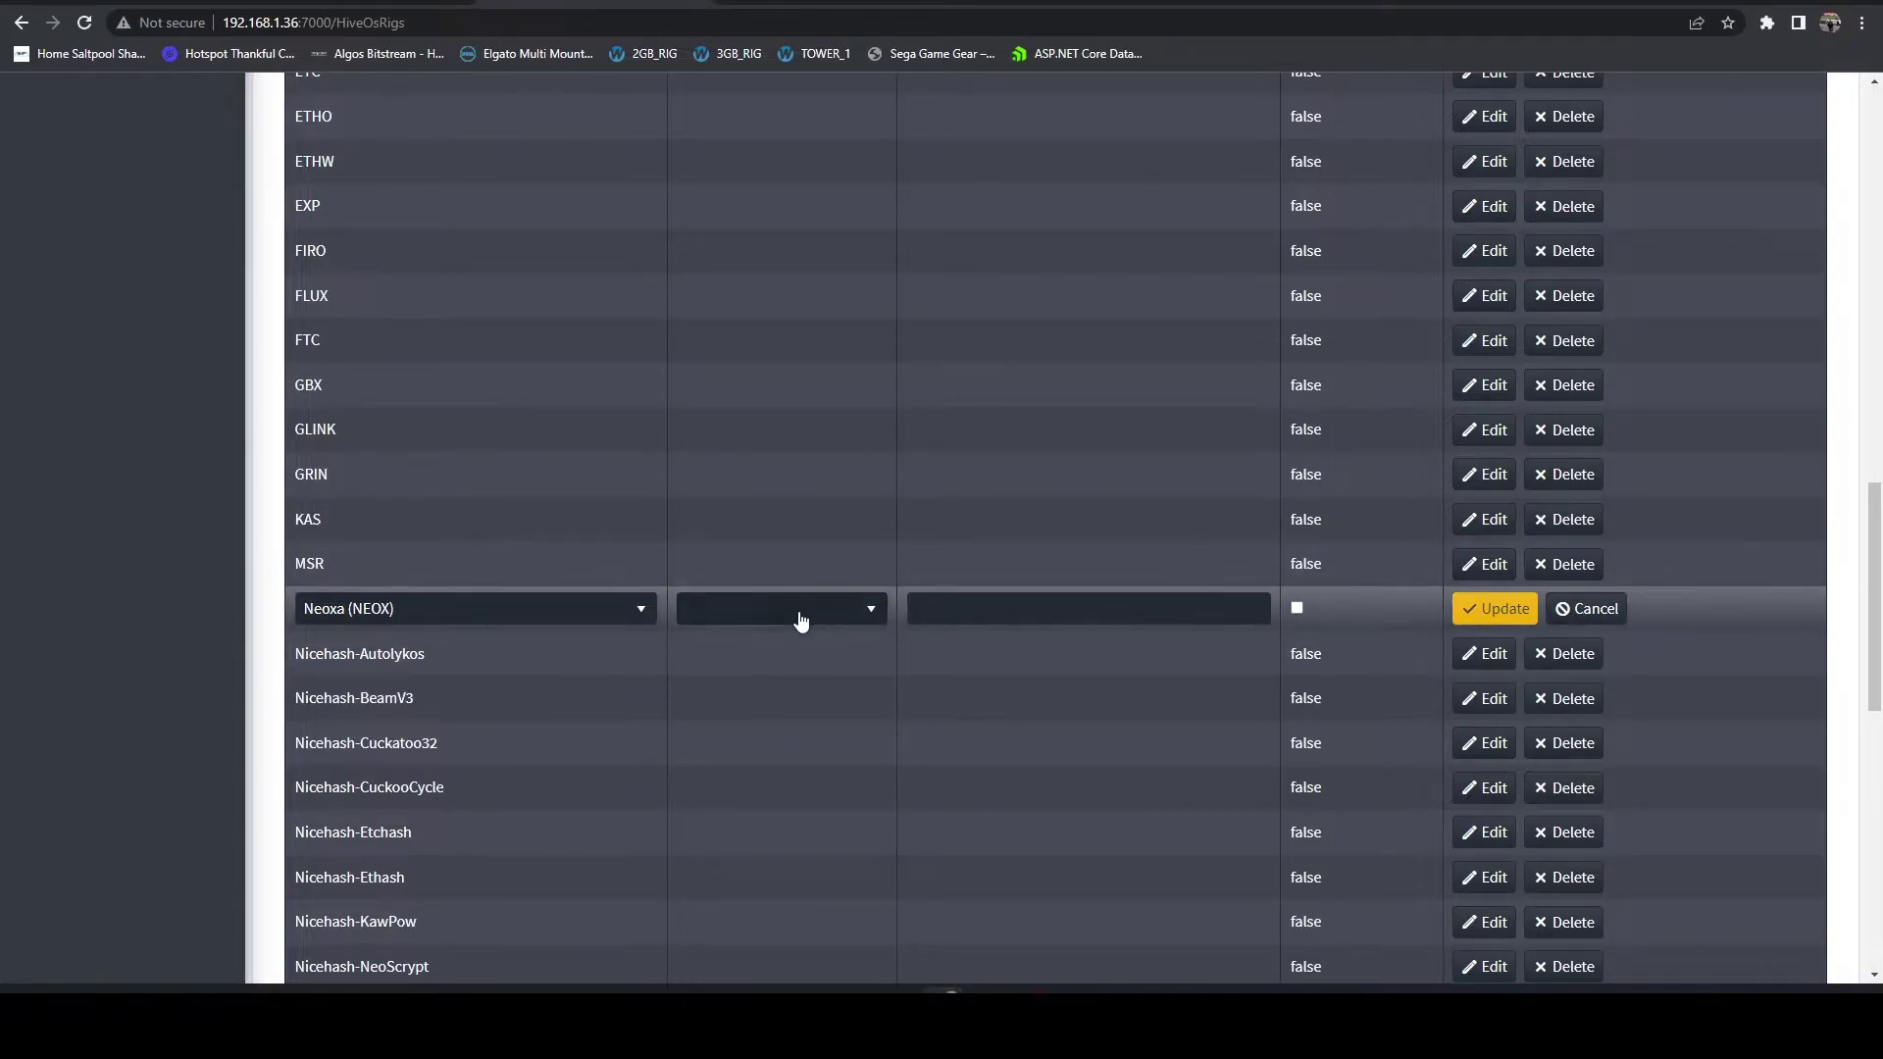
click(842, 608)
mouse_move(880, 648)
mouse_down()
mouse_move(881, 726)
mouse_move(885, 643)
mouse_move(881, 674)
mouse_up()
scroll(810, 723, down, 1)
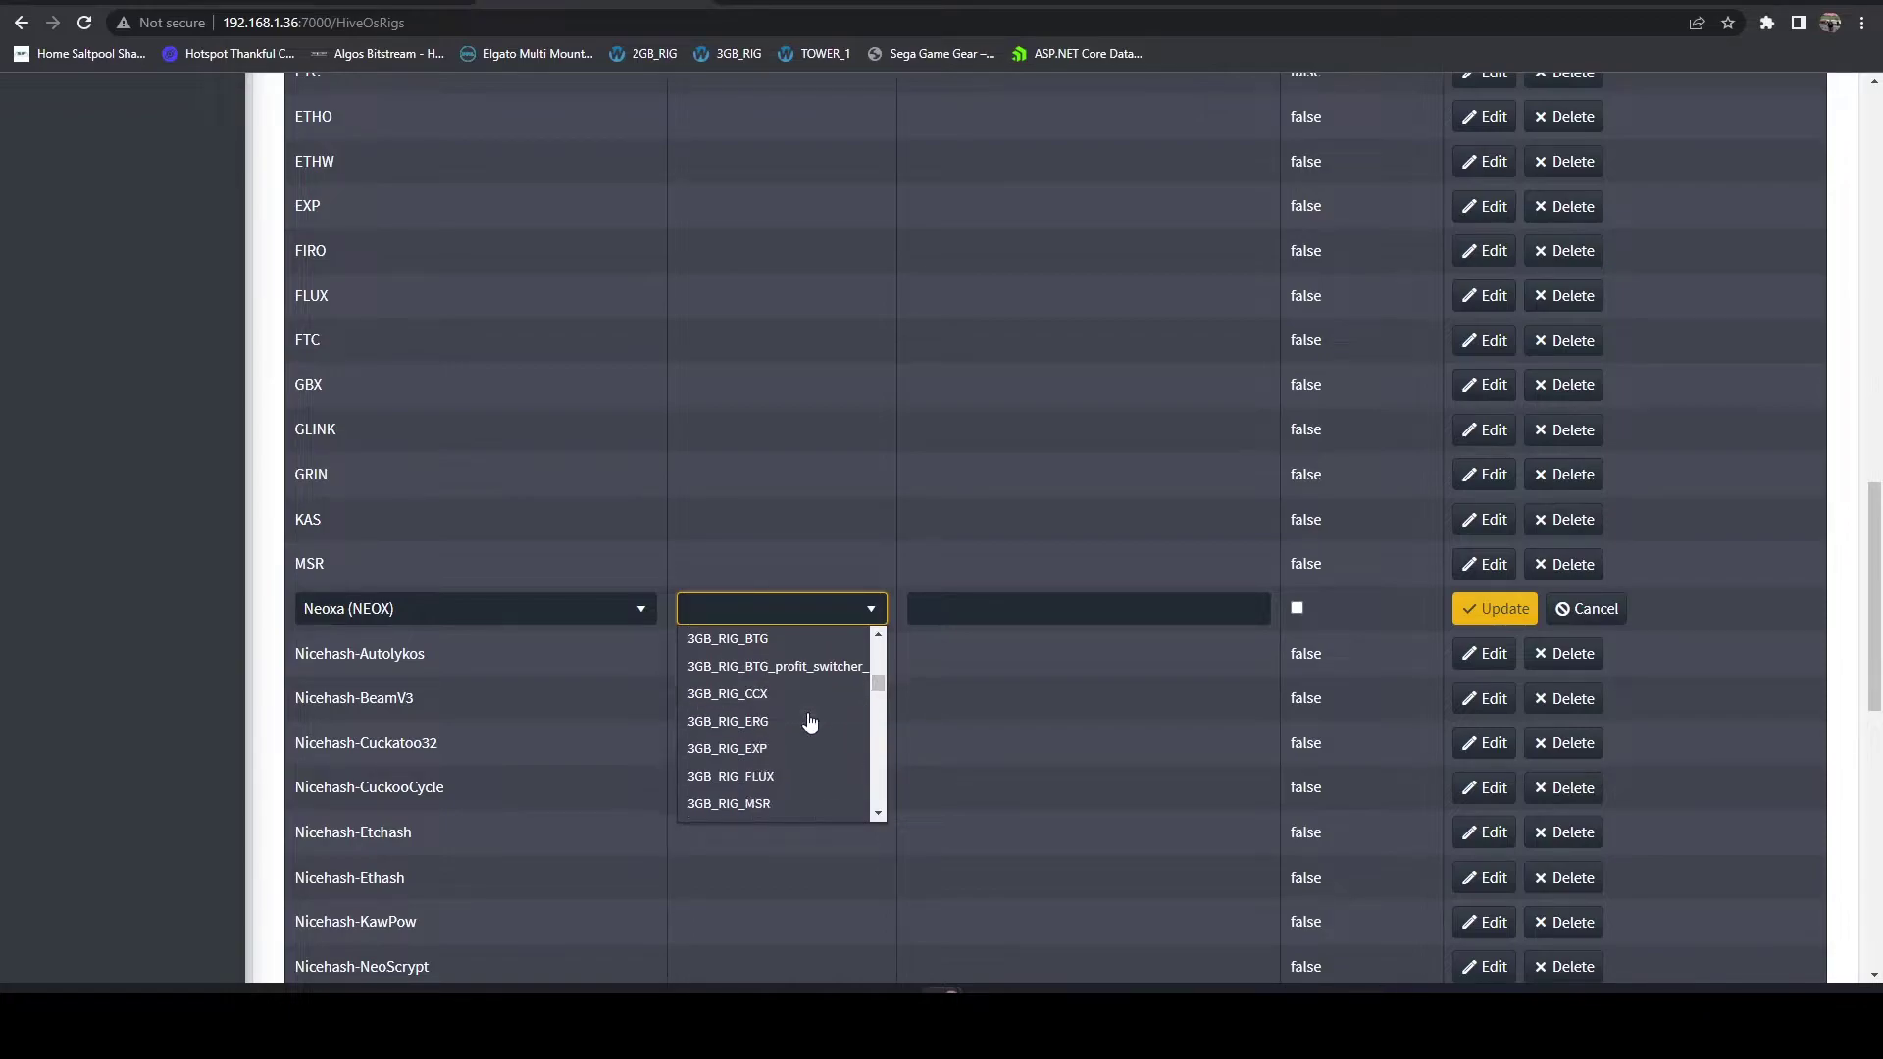
scroll(800, 745, down, 3)
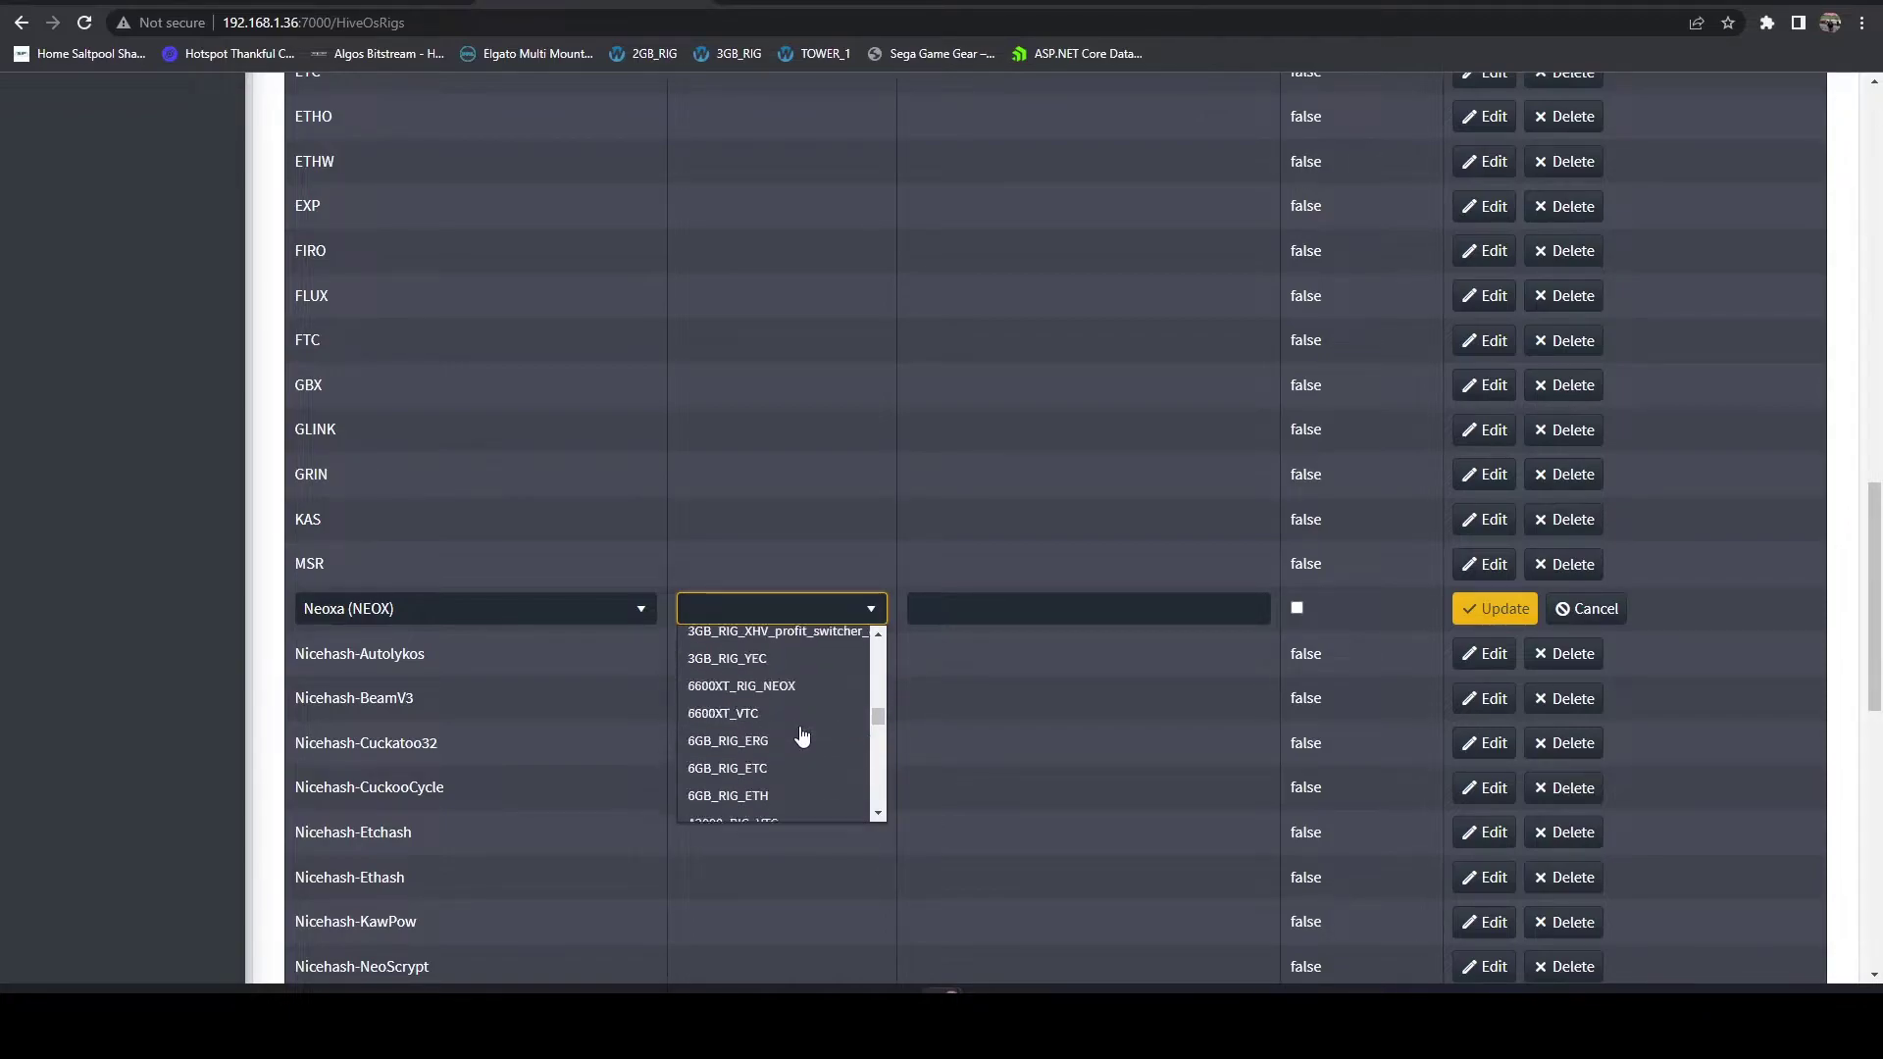
scroll(790, 768, up, 2)
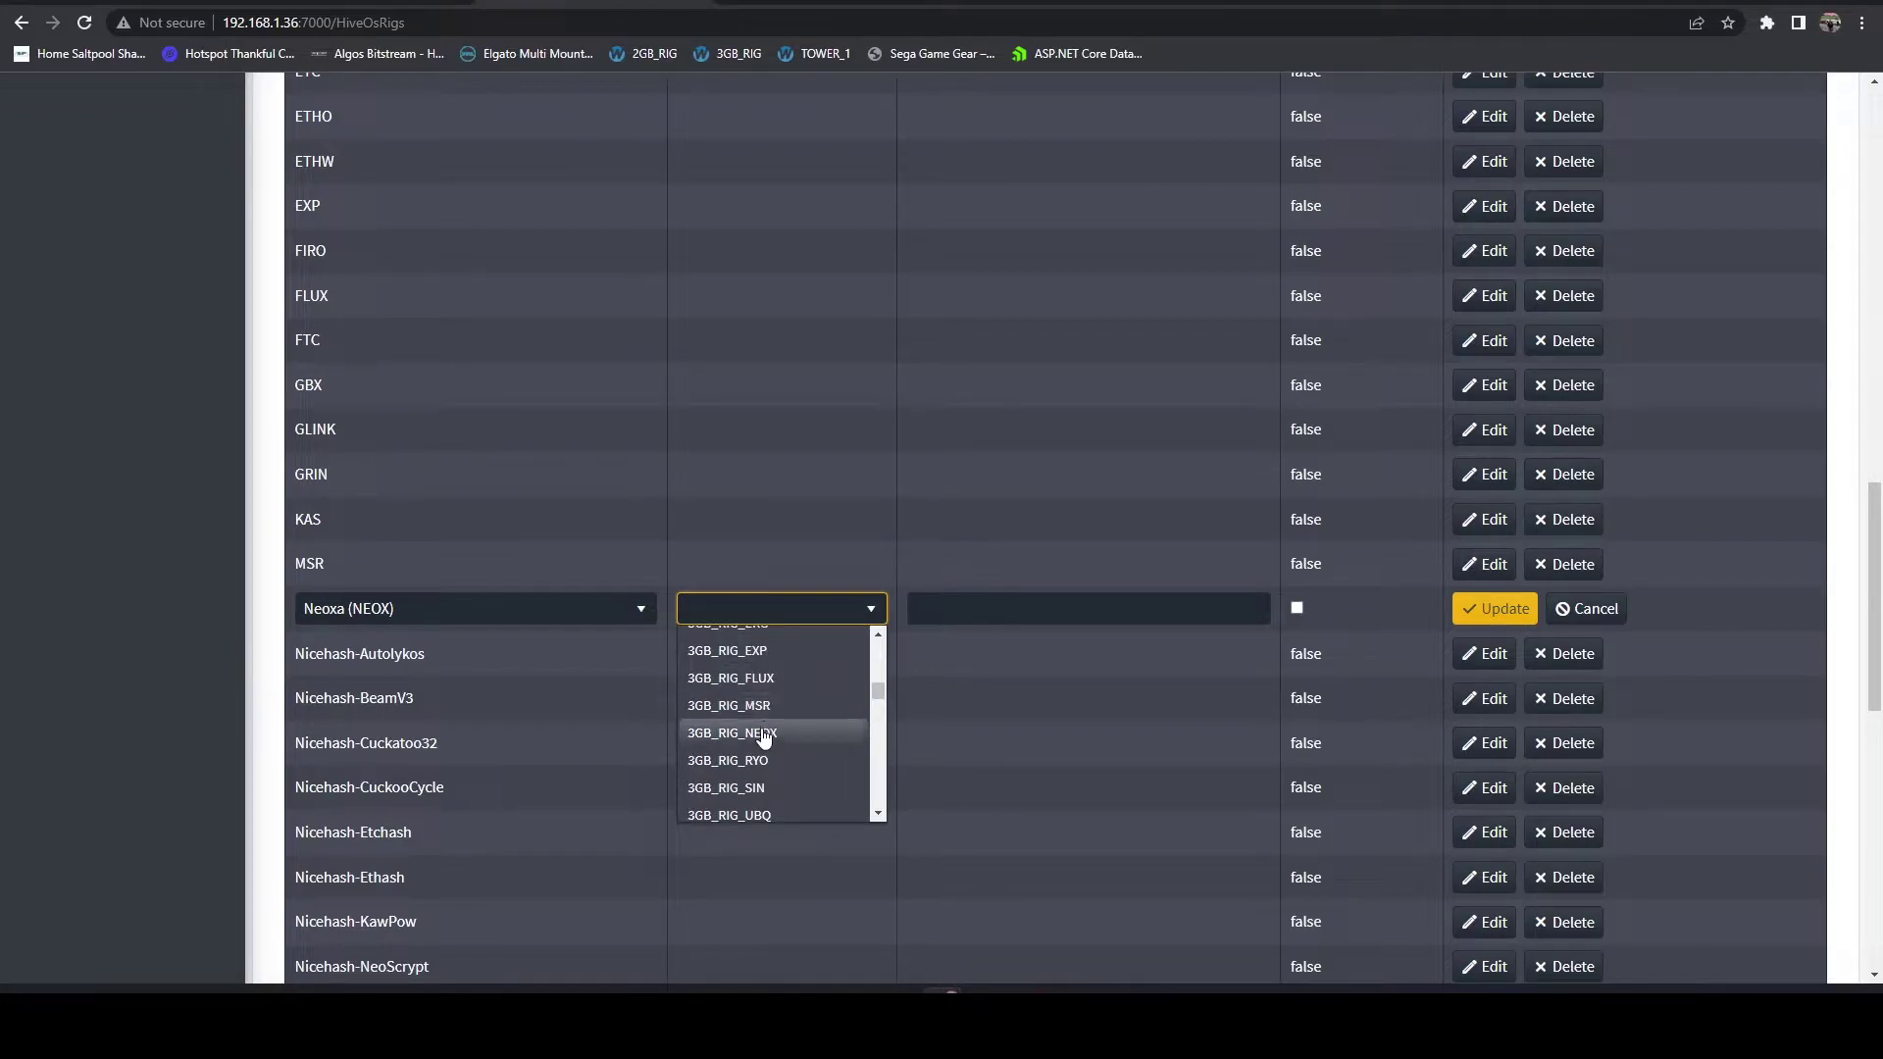
click(761, 733)
click(1345, 607)
click(1495, 616)
Step: Change the VTC coin's flightsheet to A2000_RIG_VTC and save the record
scroll(1036, 593, up, 9)
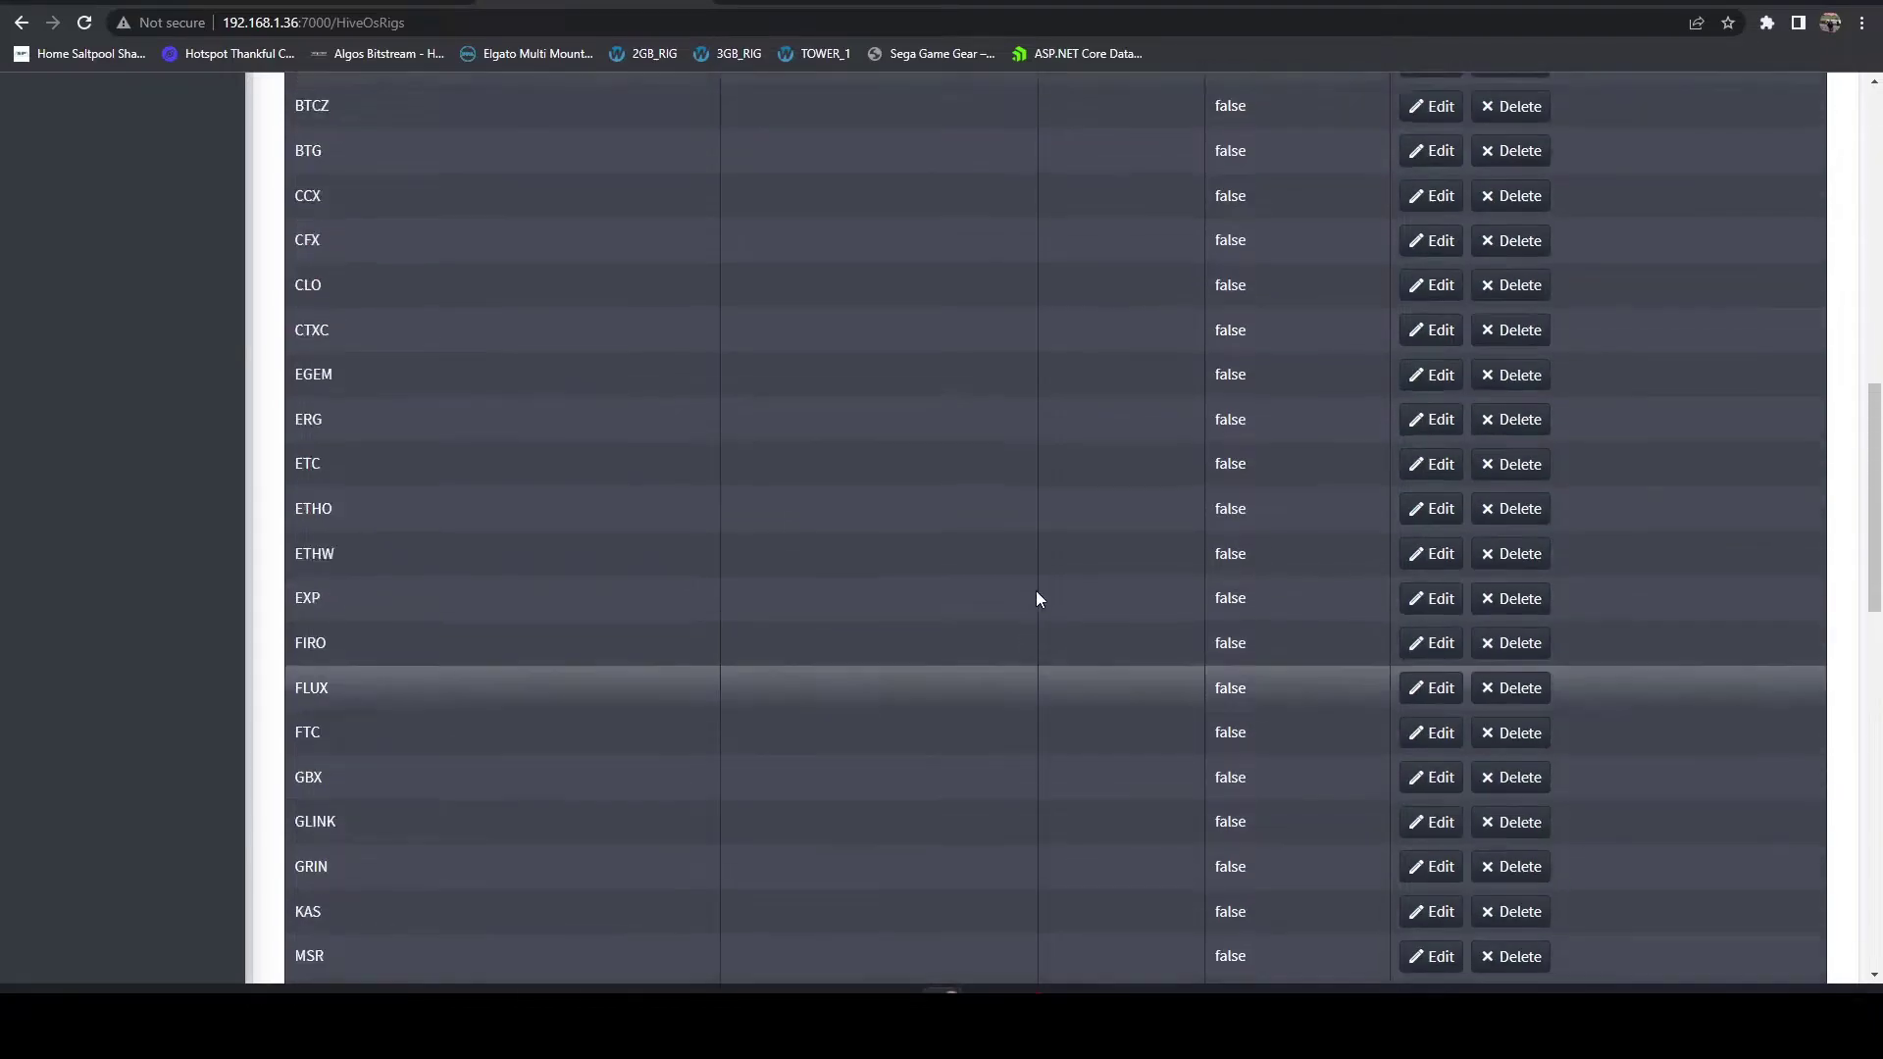
scroll(1030, 594, down, 14)
scroll(1037, 585, down, 5)
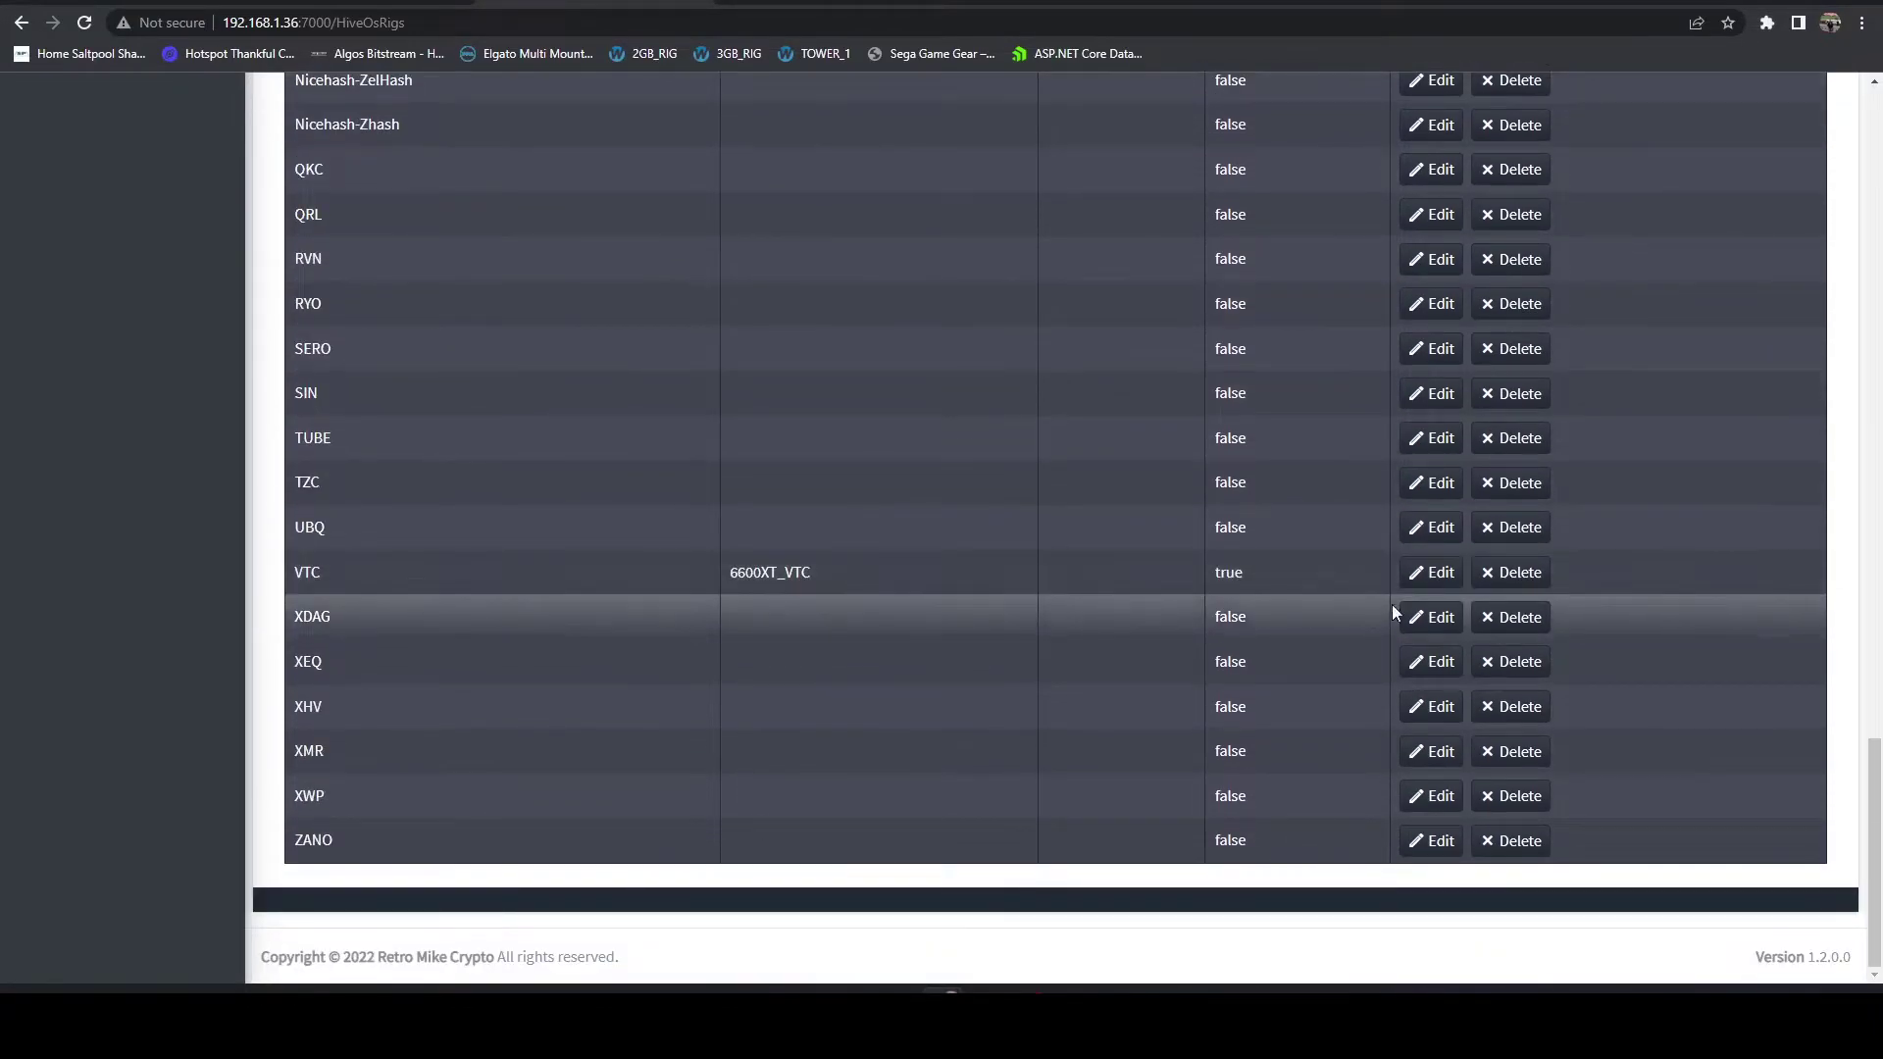
click(1430, 574)
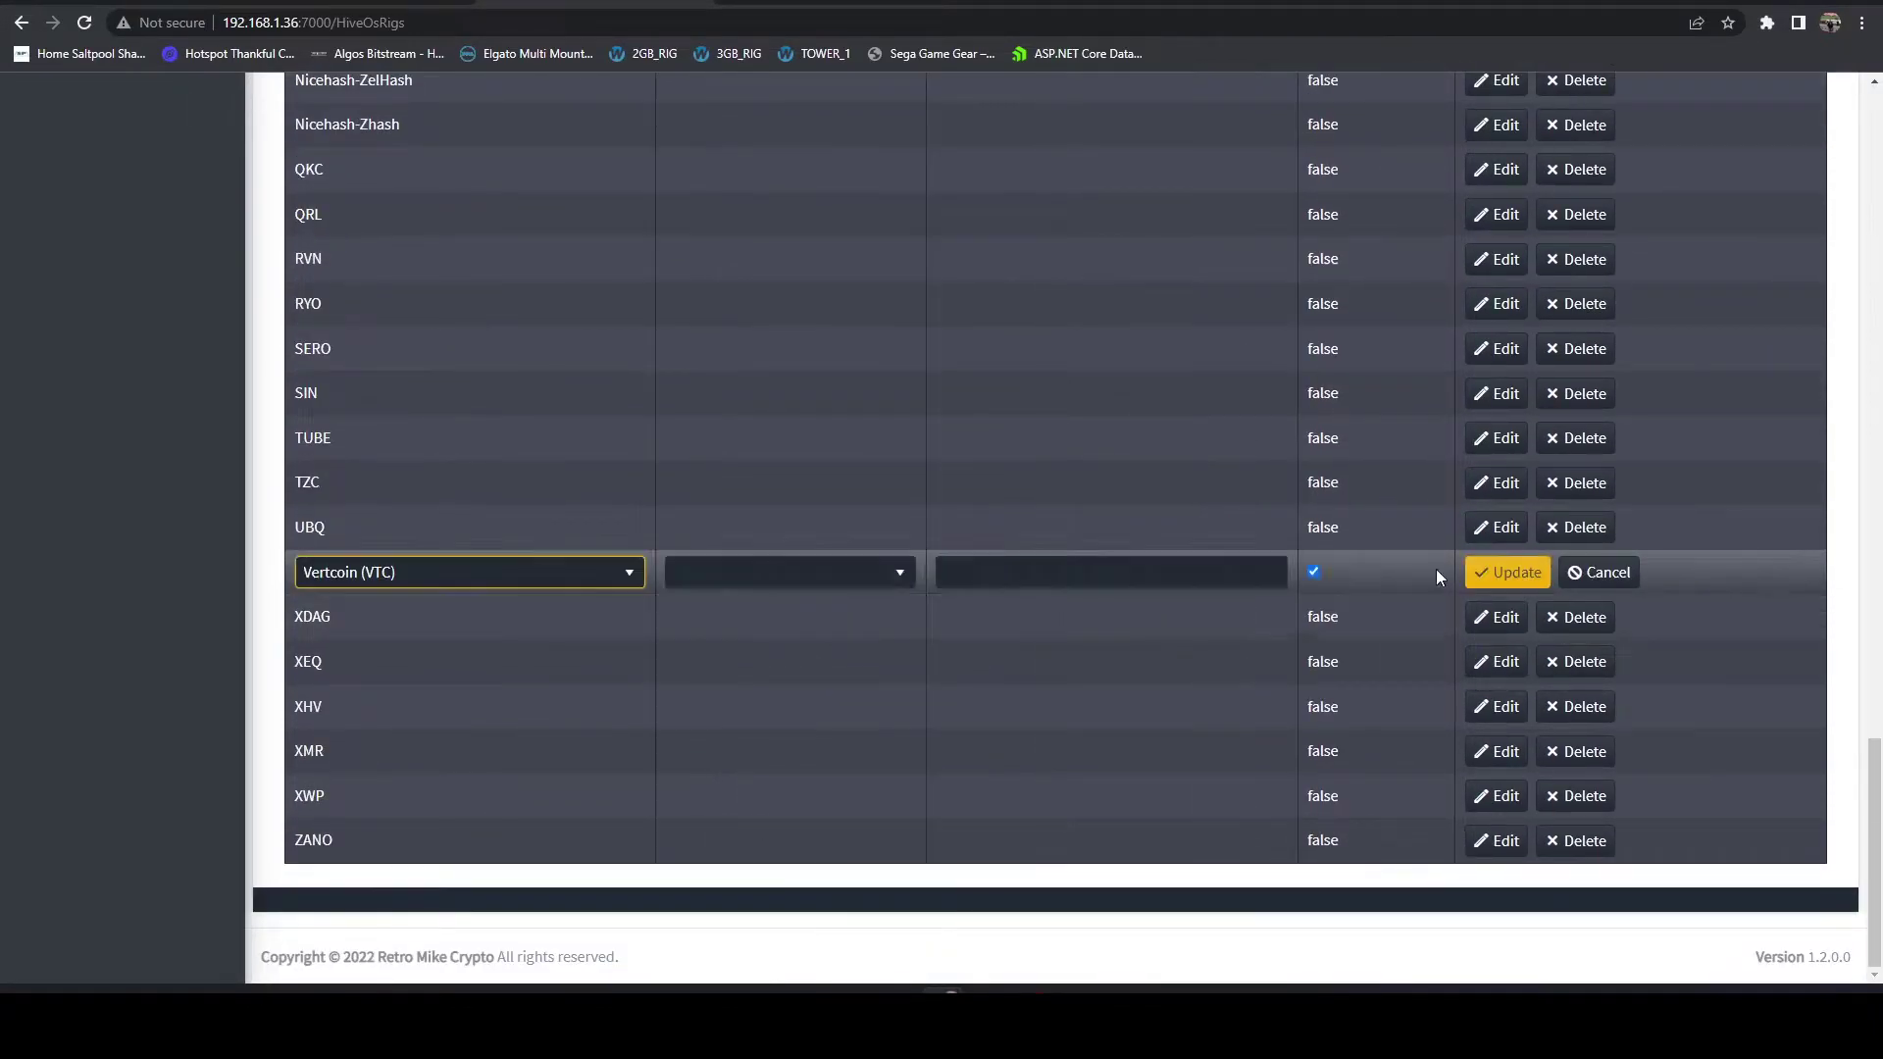
click(828, 572)
scroll(833, 713, down, 2)
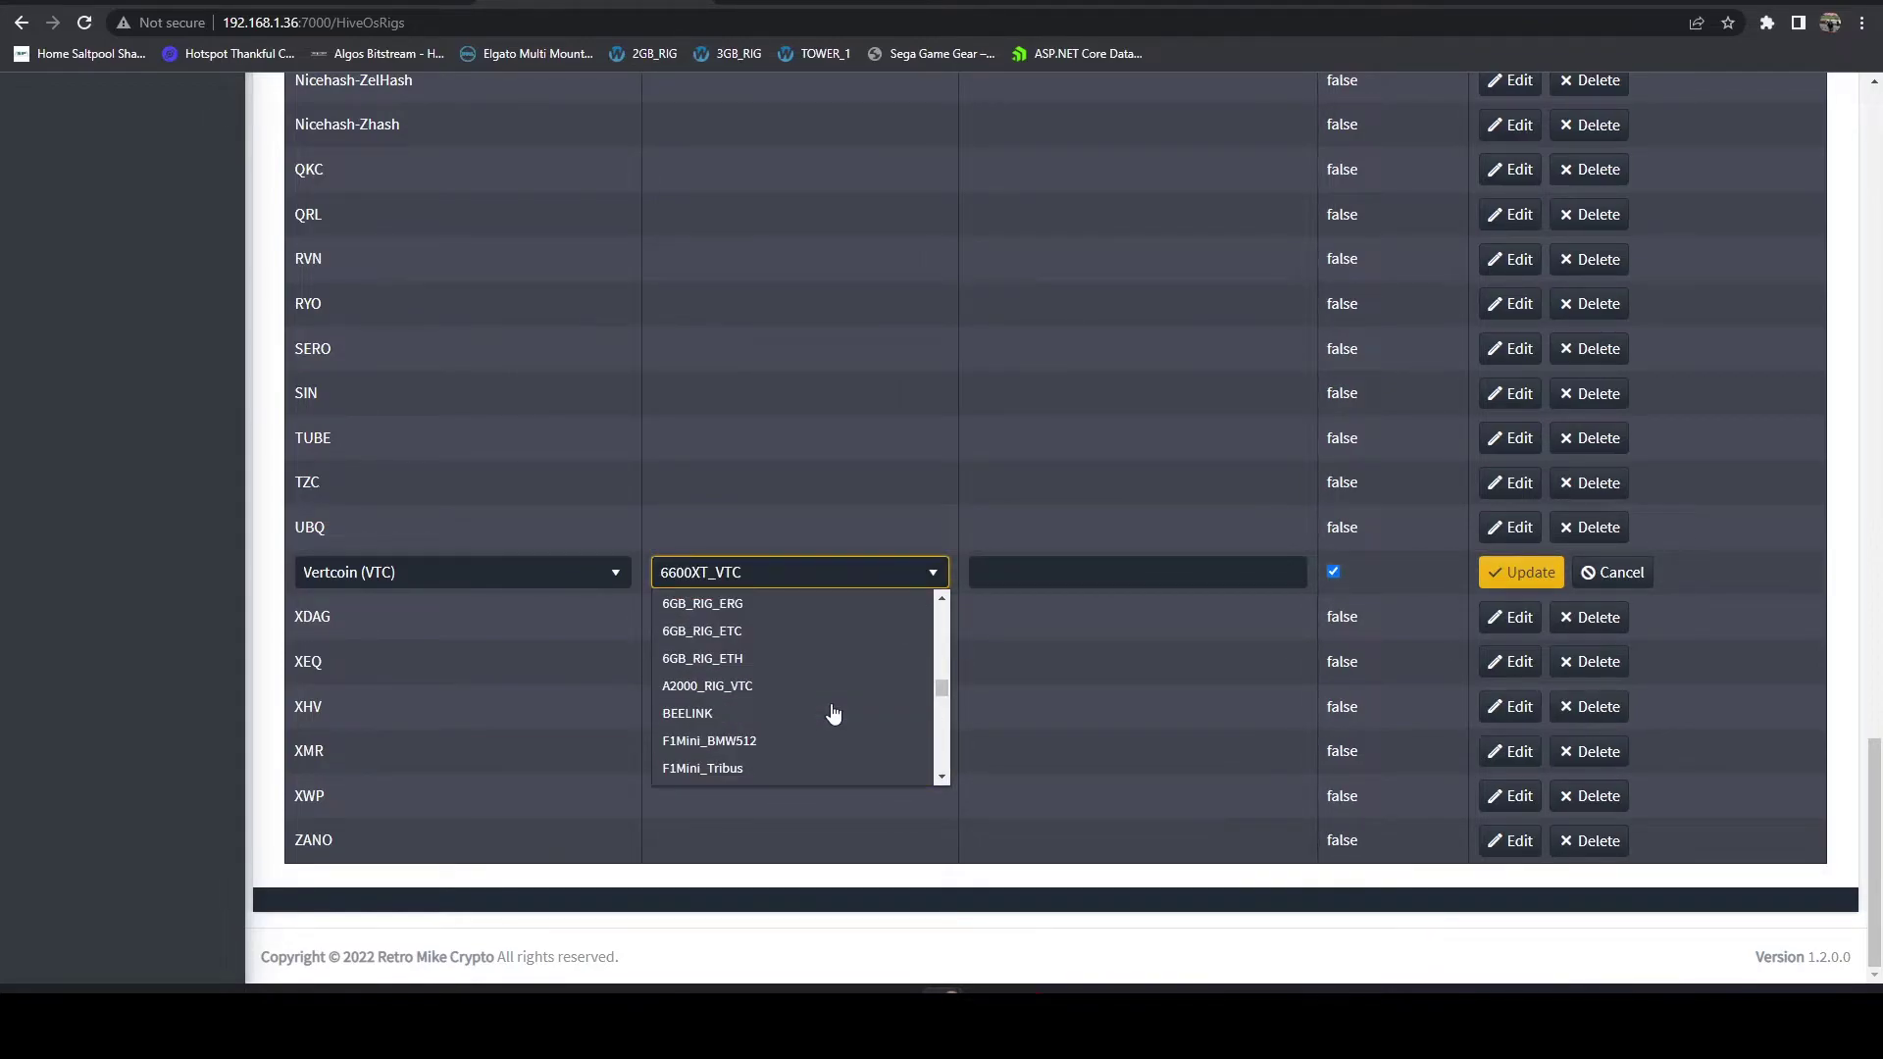
click(749, 686)
click(1528, 573)
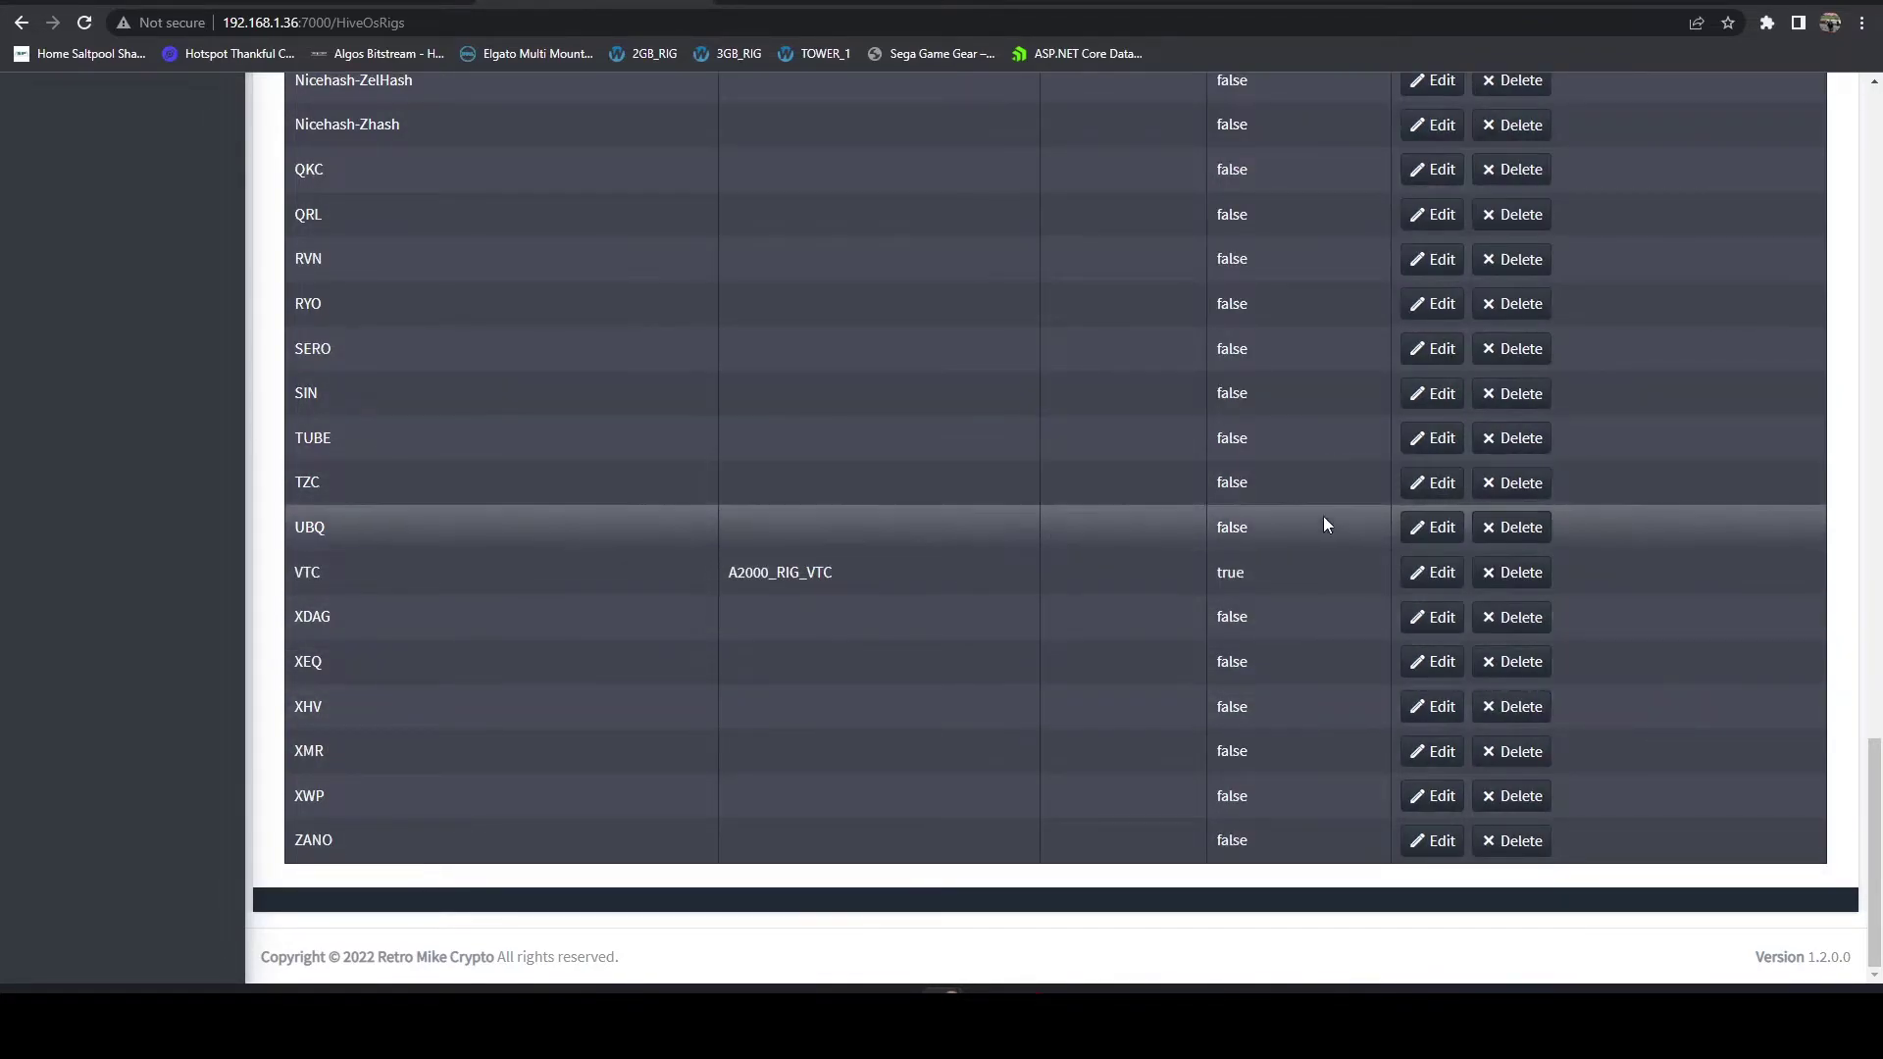
Step: Sort the Rig Coins by Enabled in descending order to review the active coins, and reselect A2000_RIG
scroll(1314, 522, up, 13)
scroll(1028, 420, up, 5)
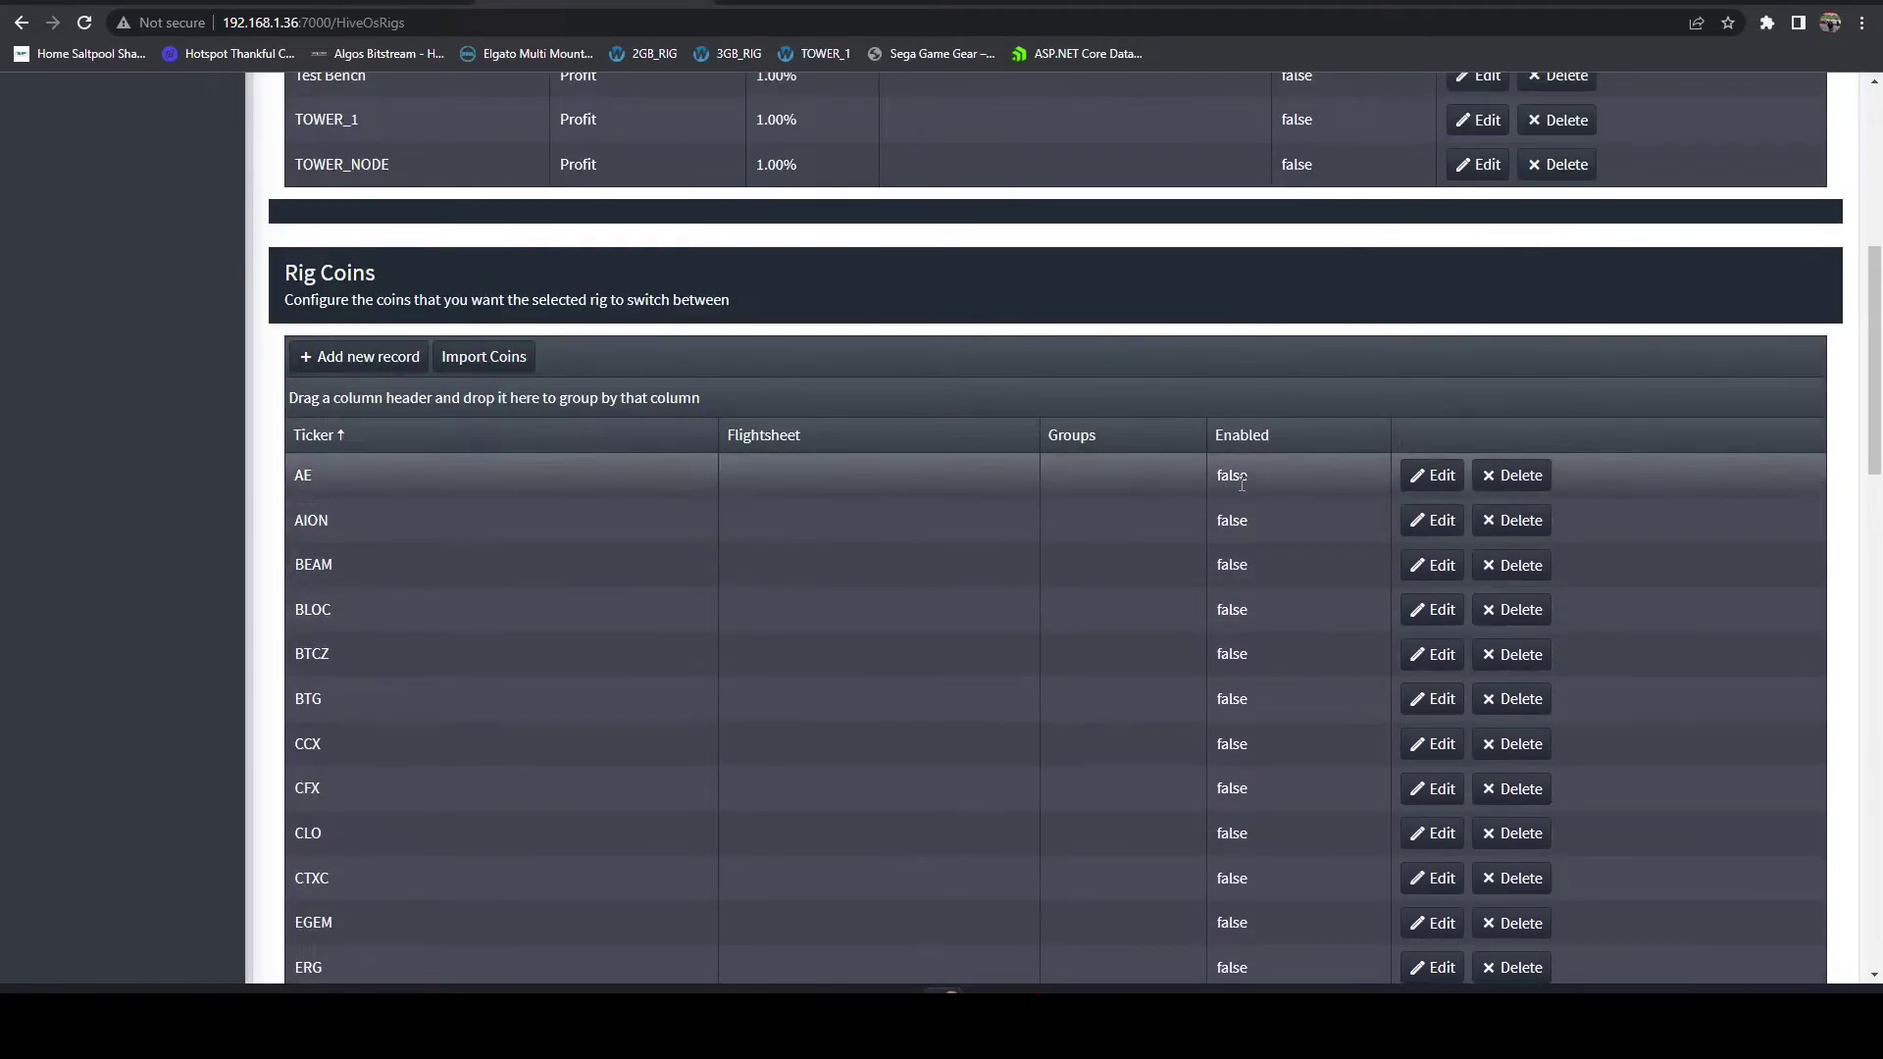
click(1255, 434)
click(1216, 433)
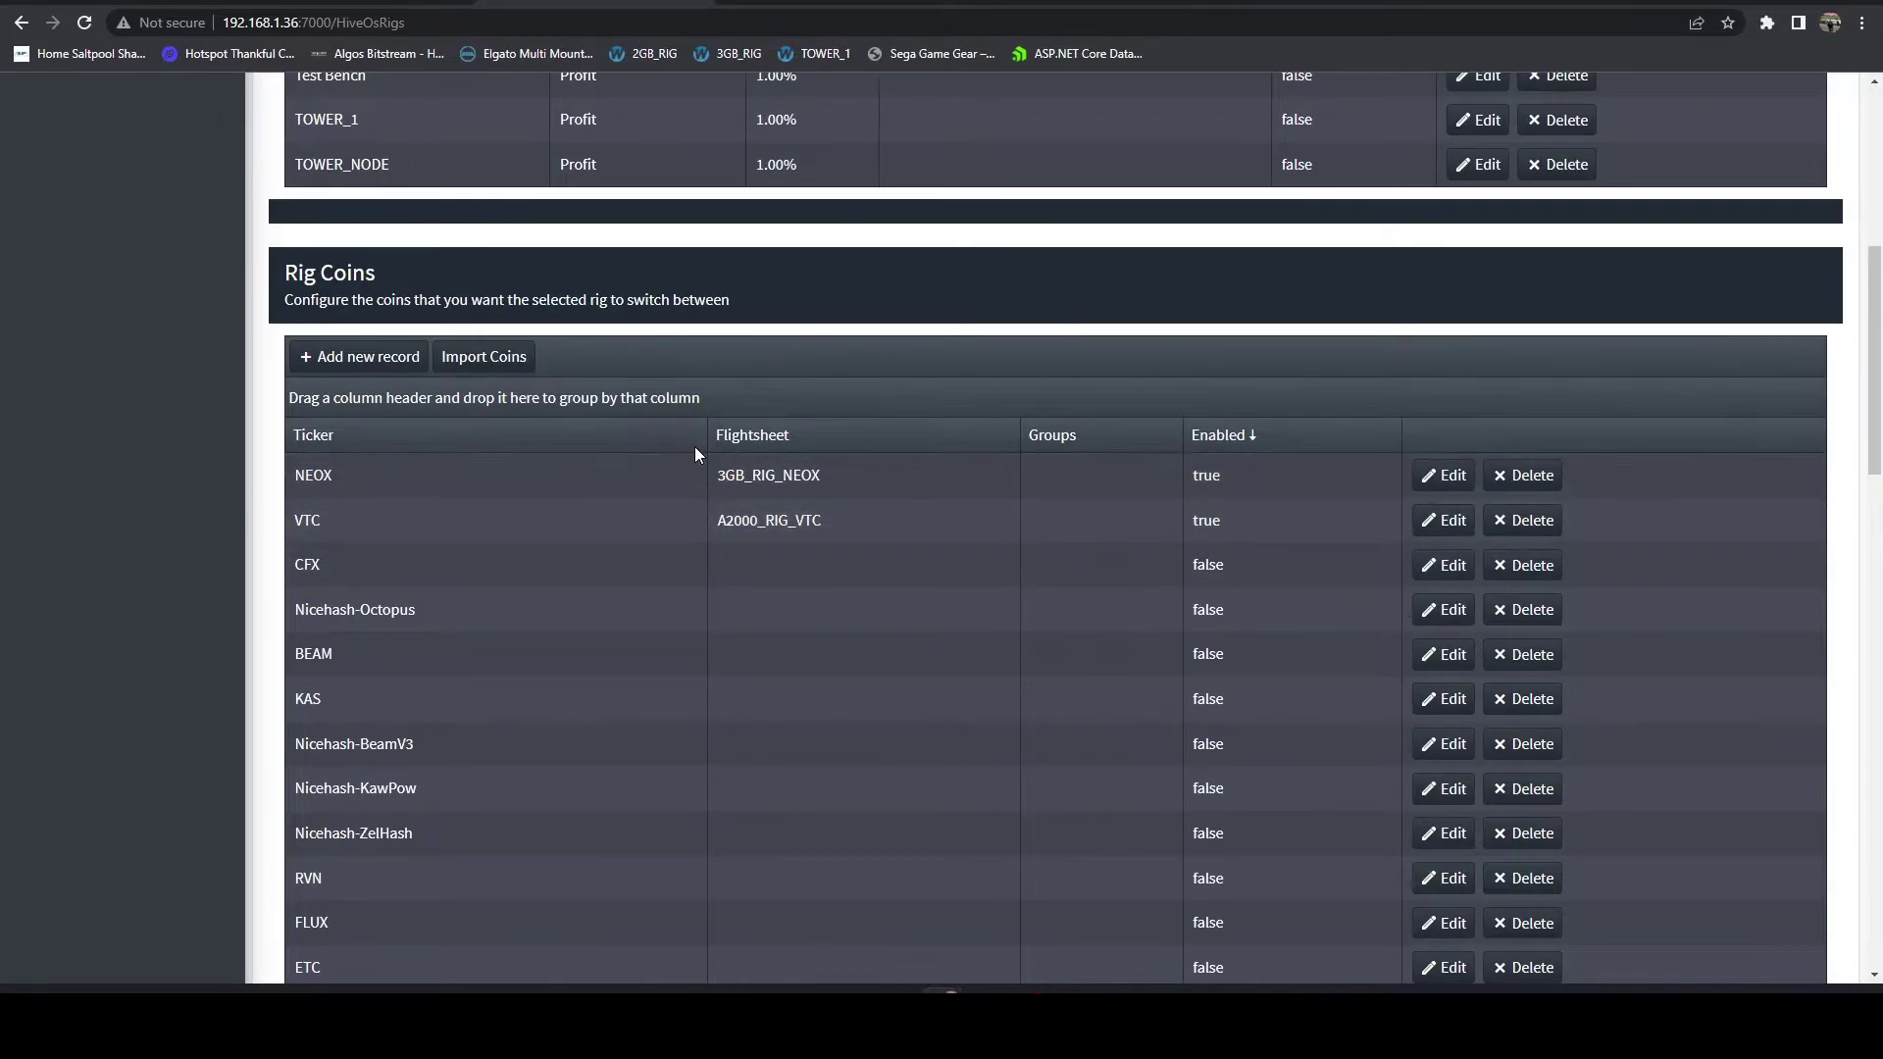
scroll(720, 559, up, 5)
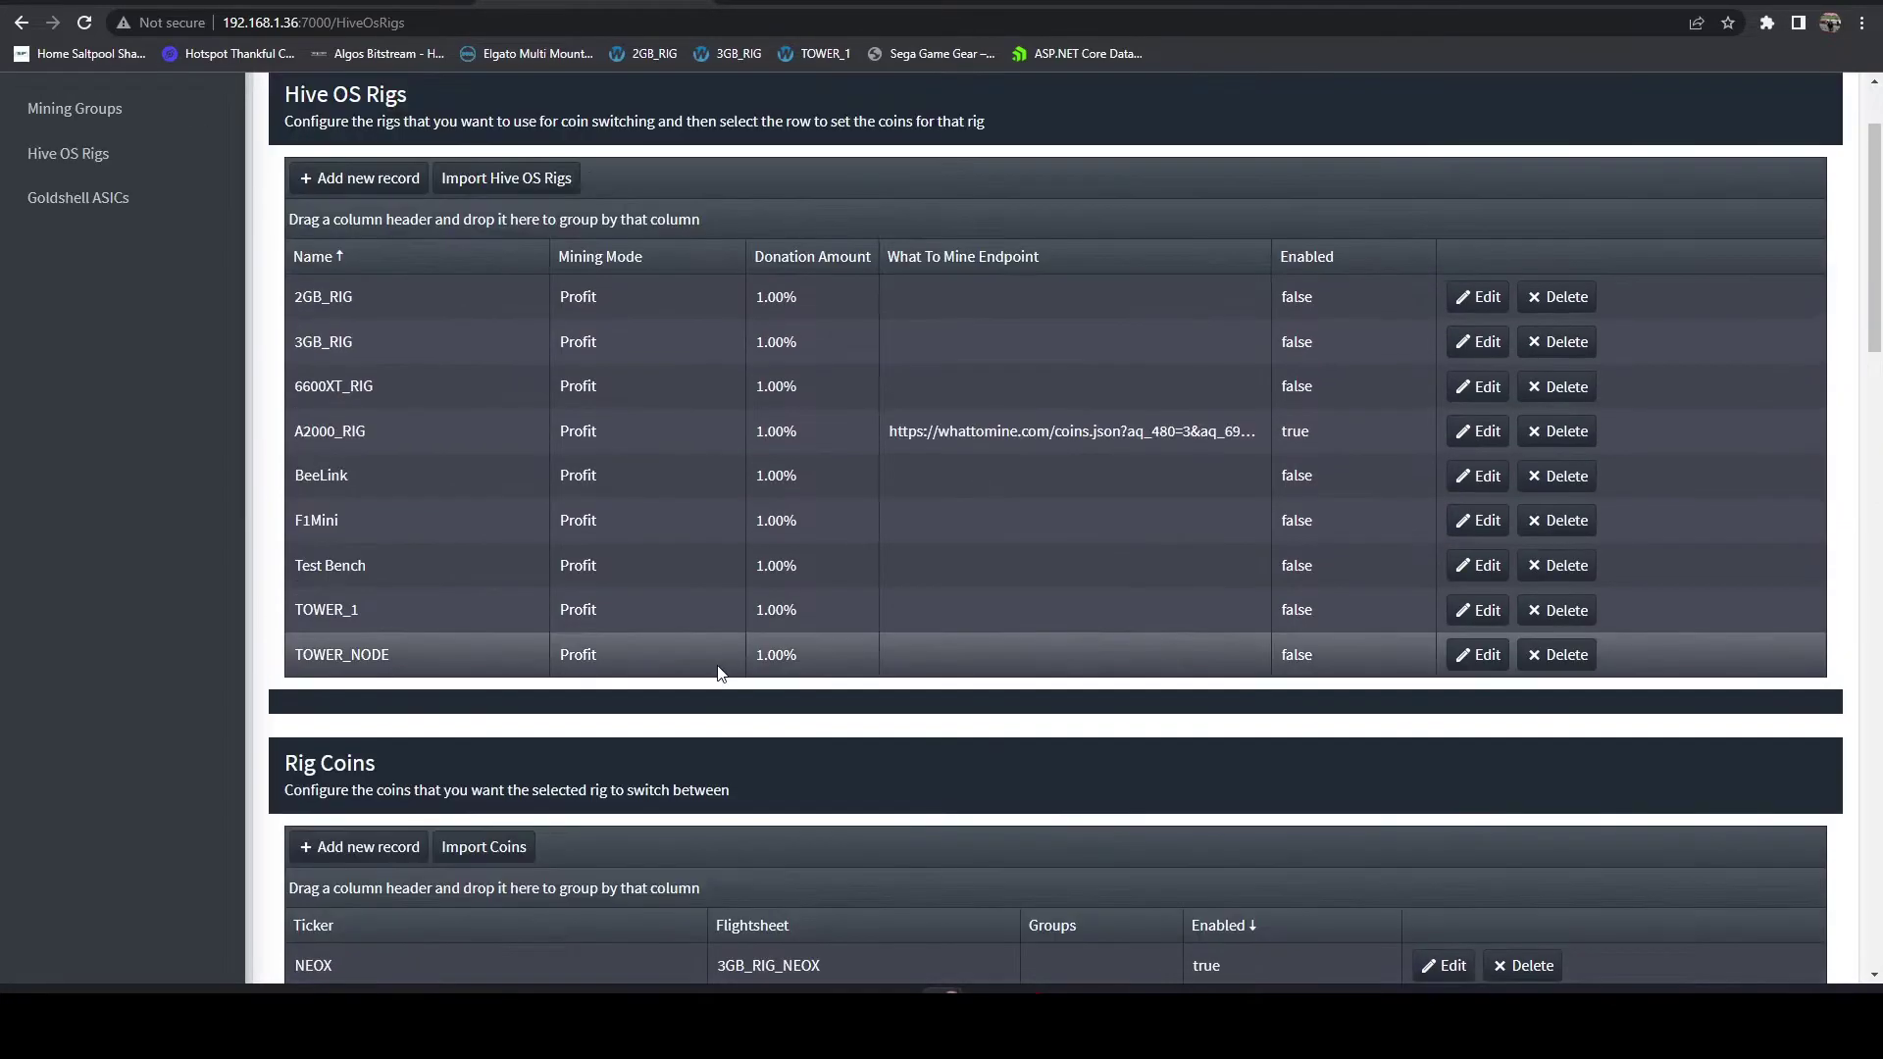
click(402, 432)
scroll(490, 460, up, 2)
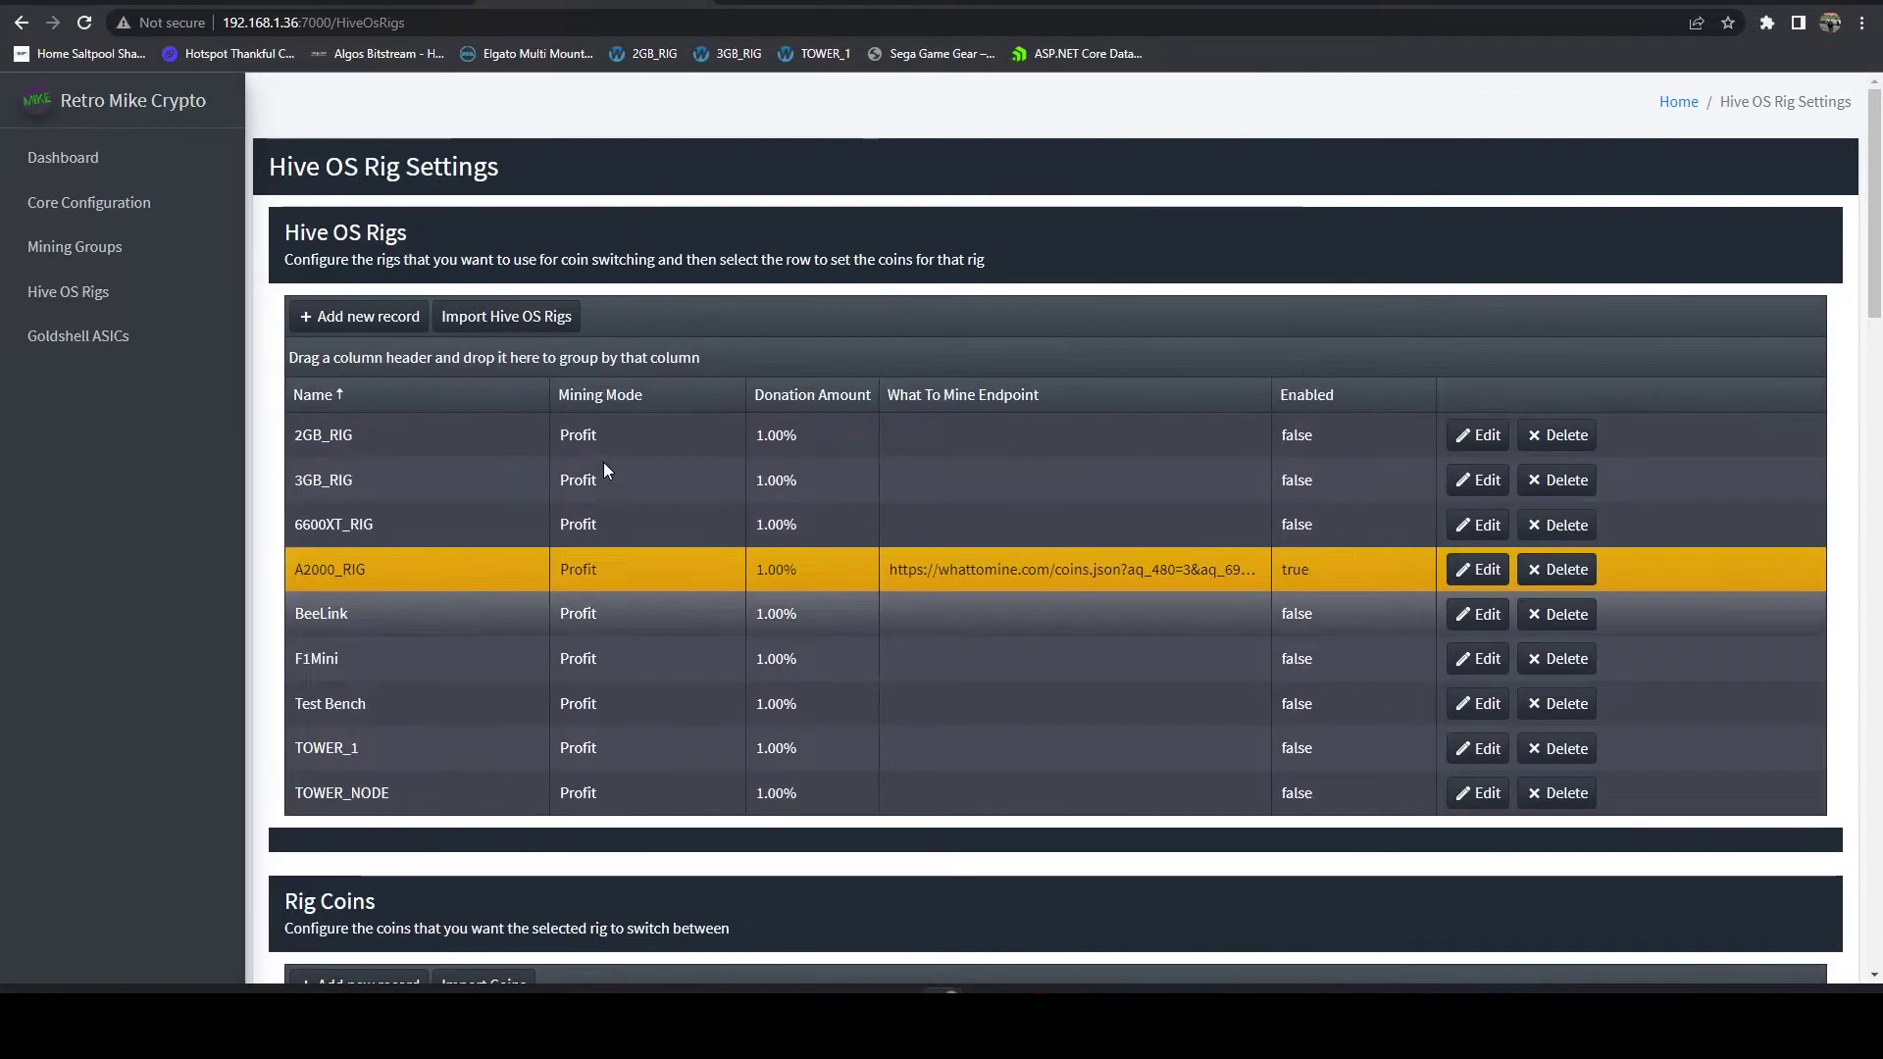
Step: Enable profit switching in the Core Configuration and examine the default Profit Switching Cron Schedule
click(155, 208)
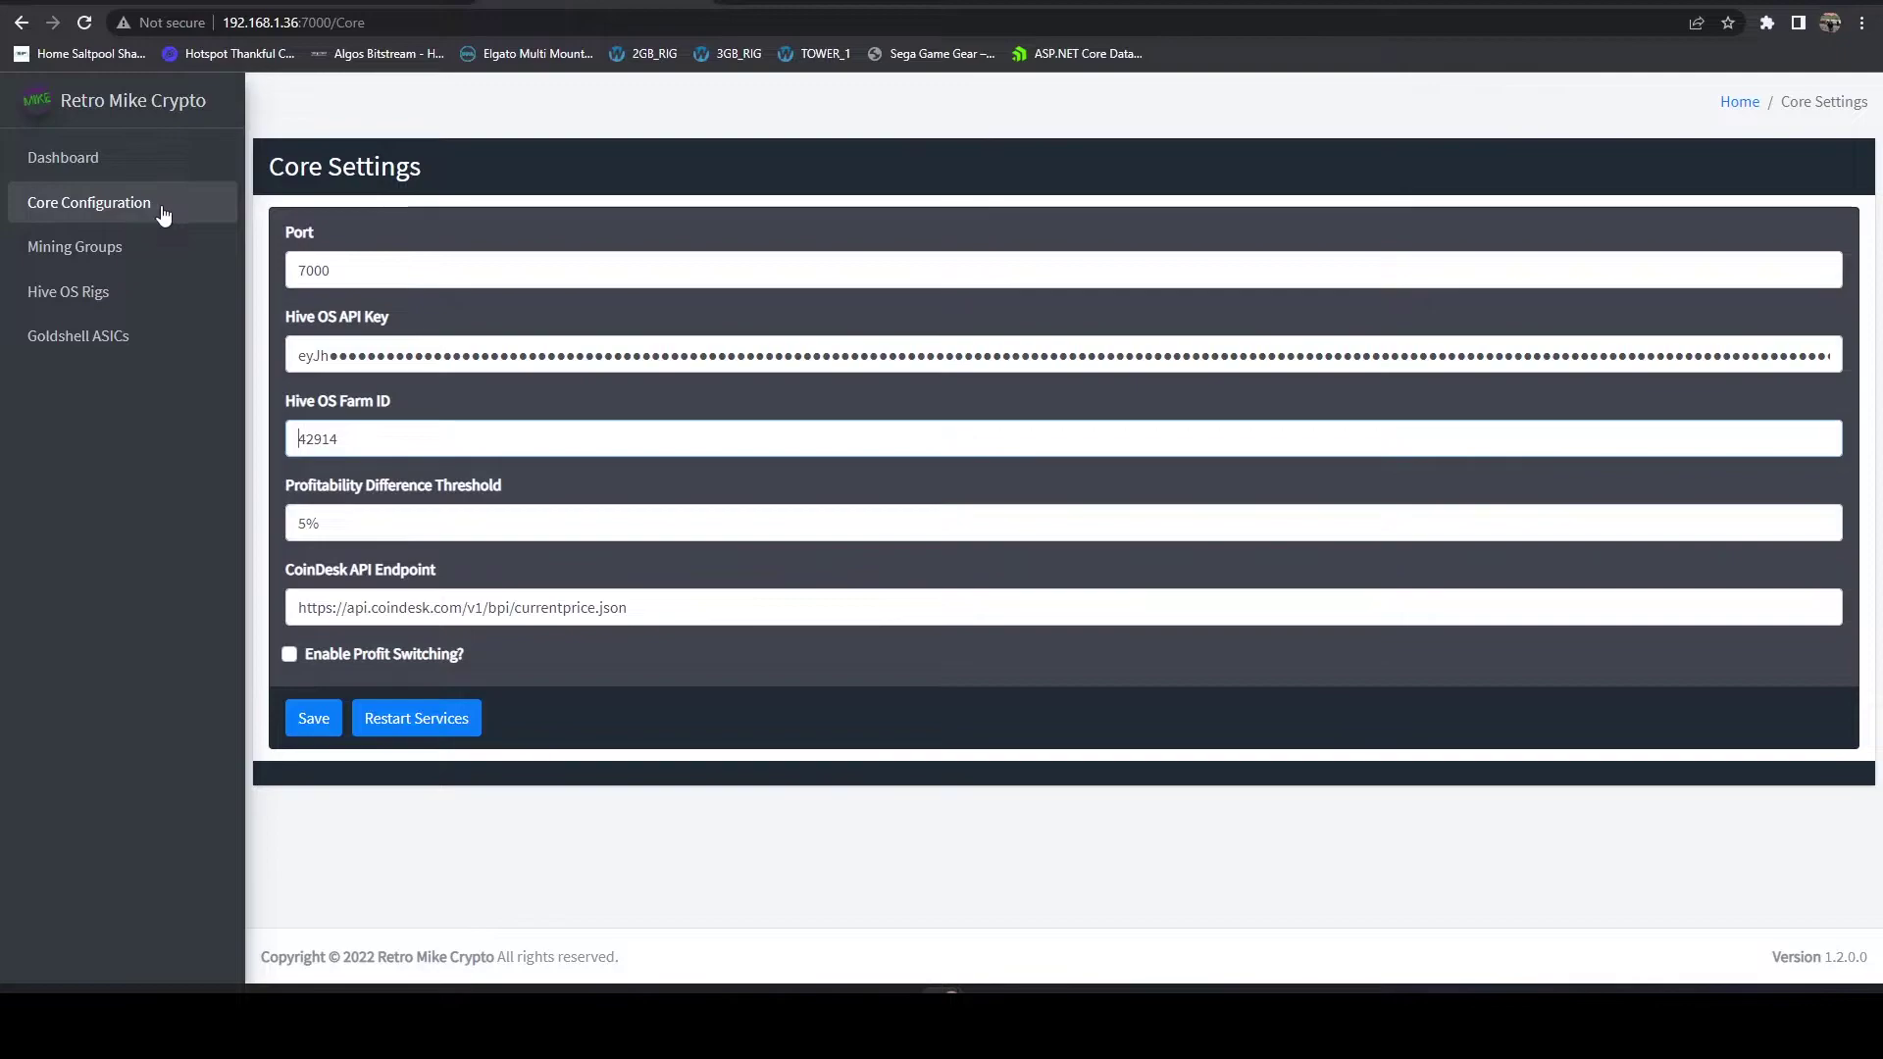
click(289, 654)
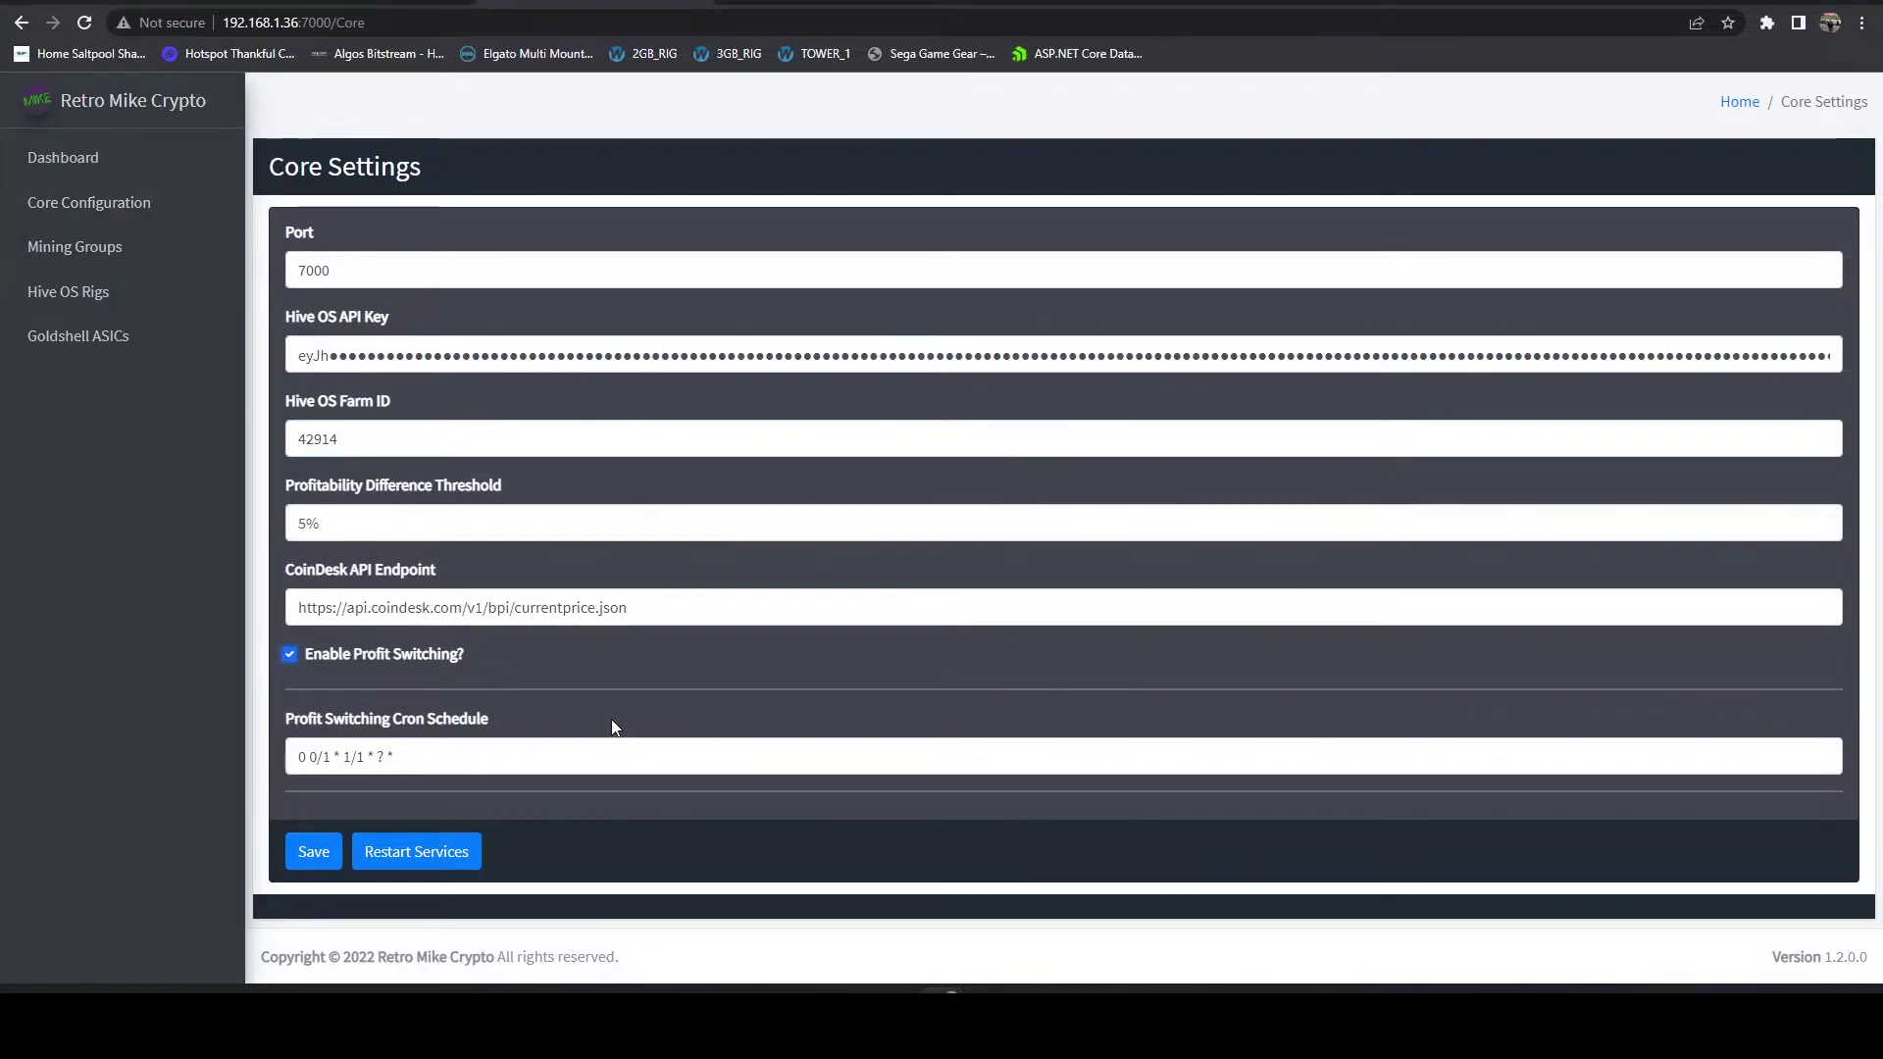
drag(425, 766, 238, 724)
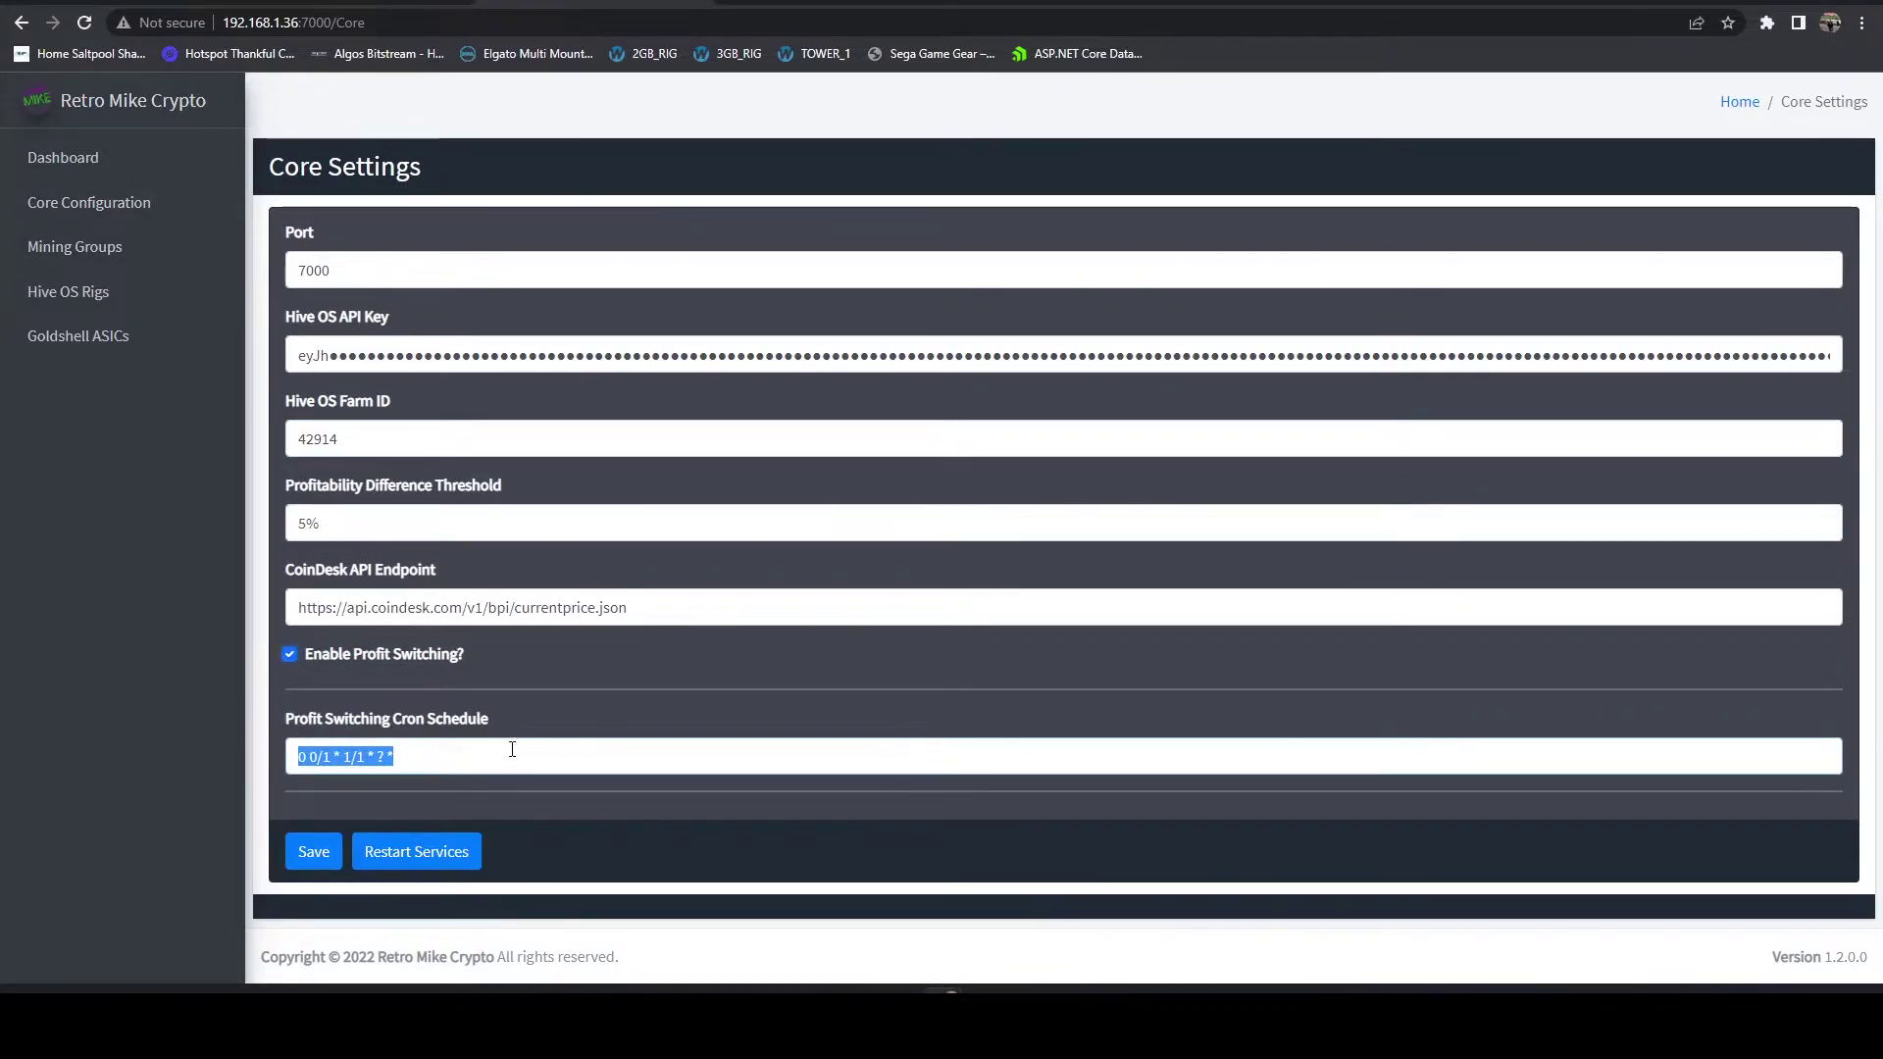
click(409, 765)
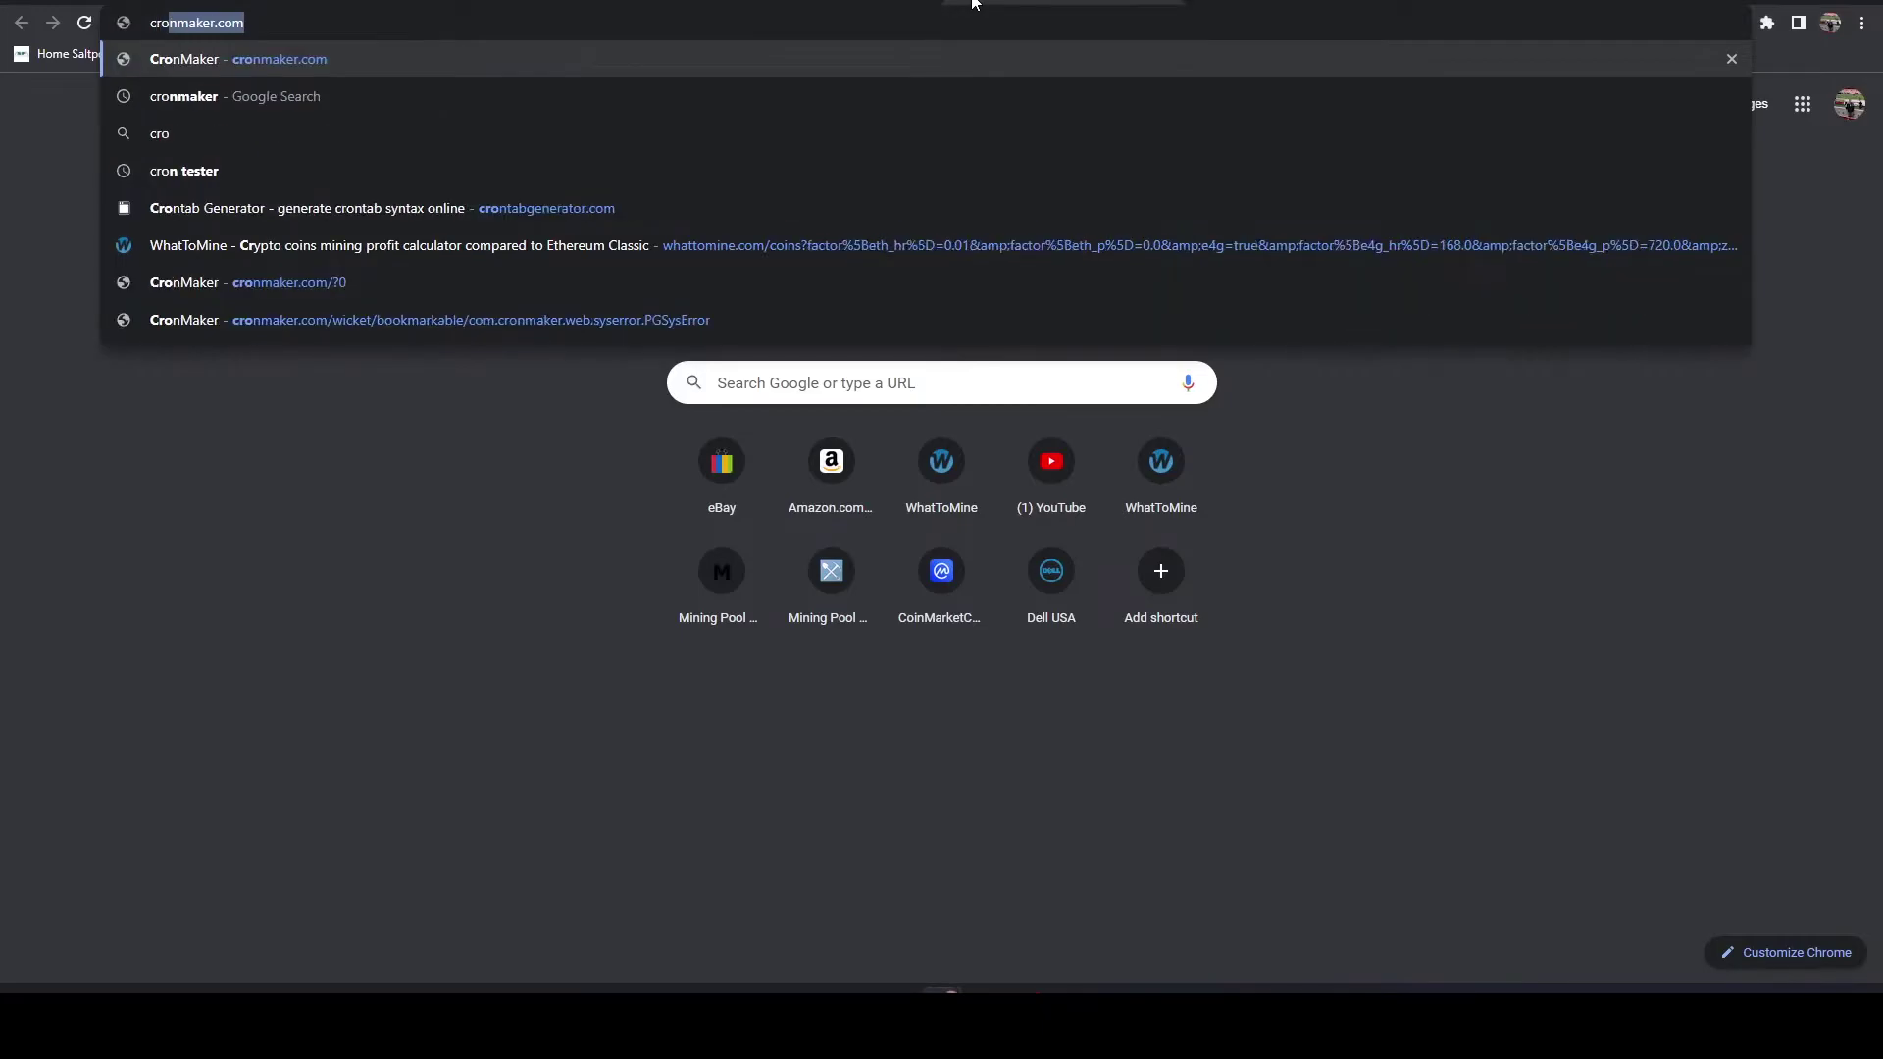
Step: Open cronmaker.com, generate a cron expression for every 15 minutes and select the resulting expression for copying
key(Return)
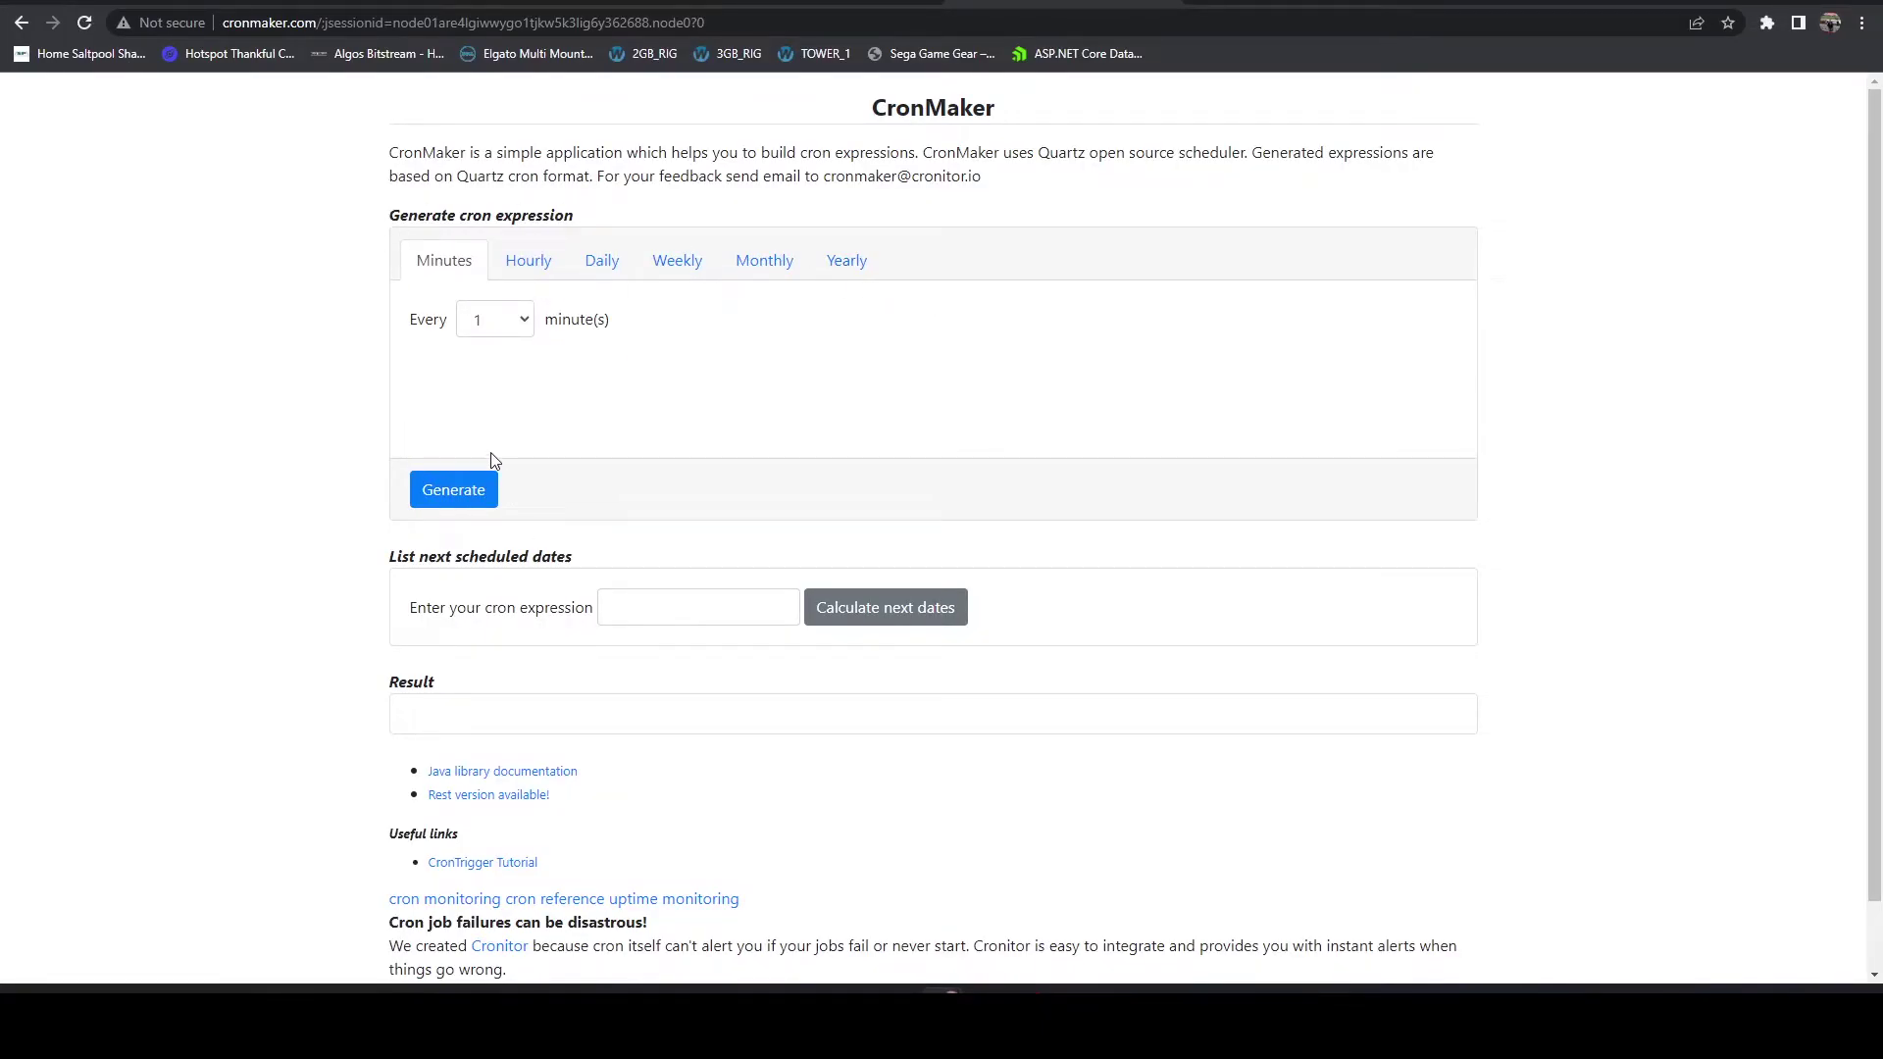
click(495, 319)
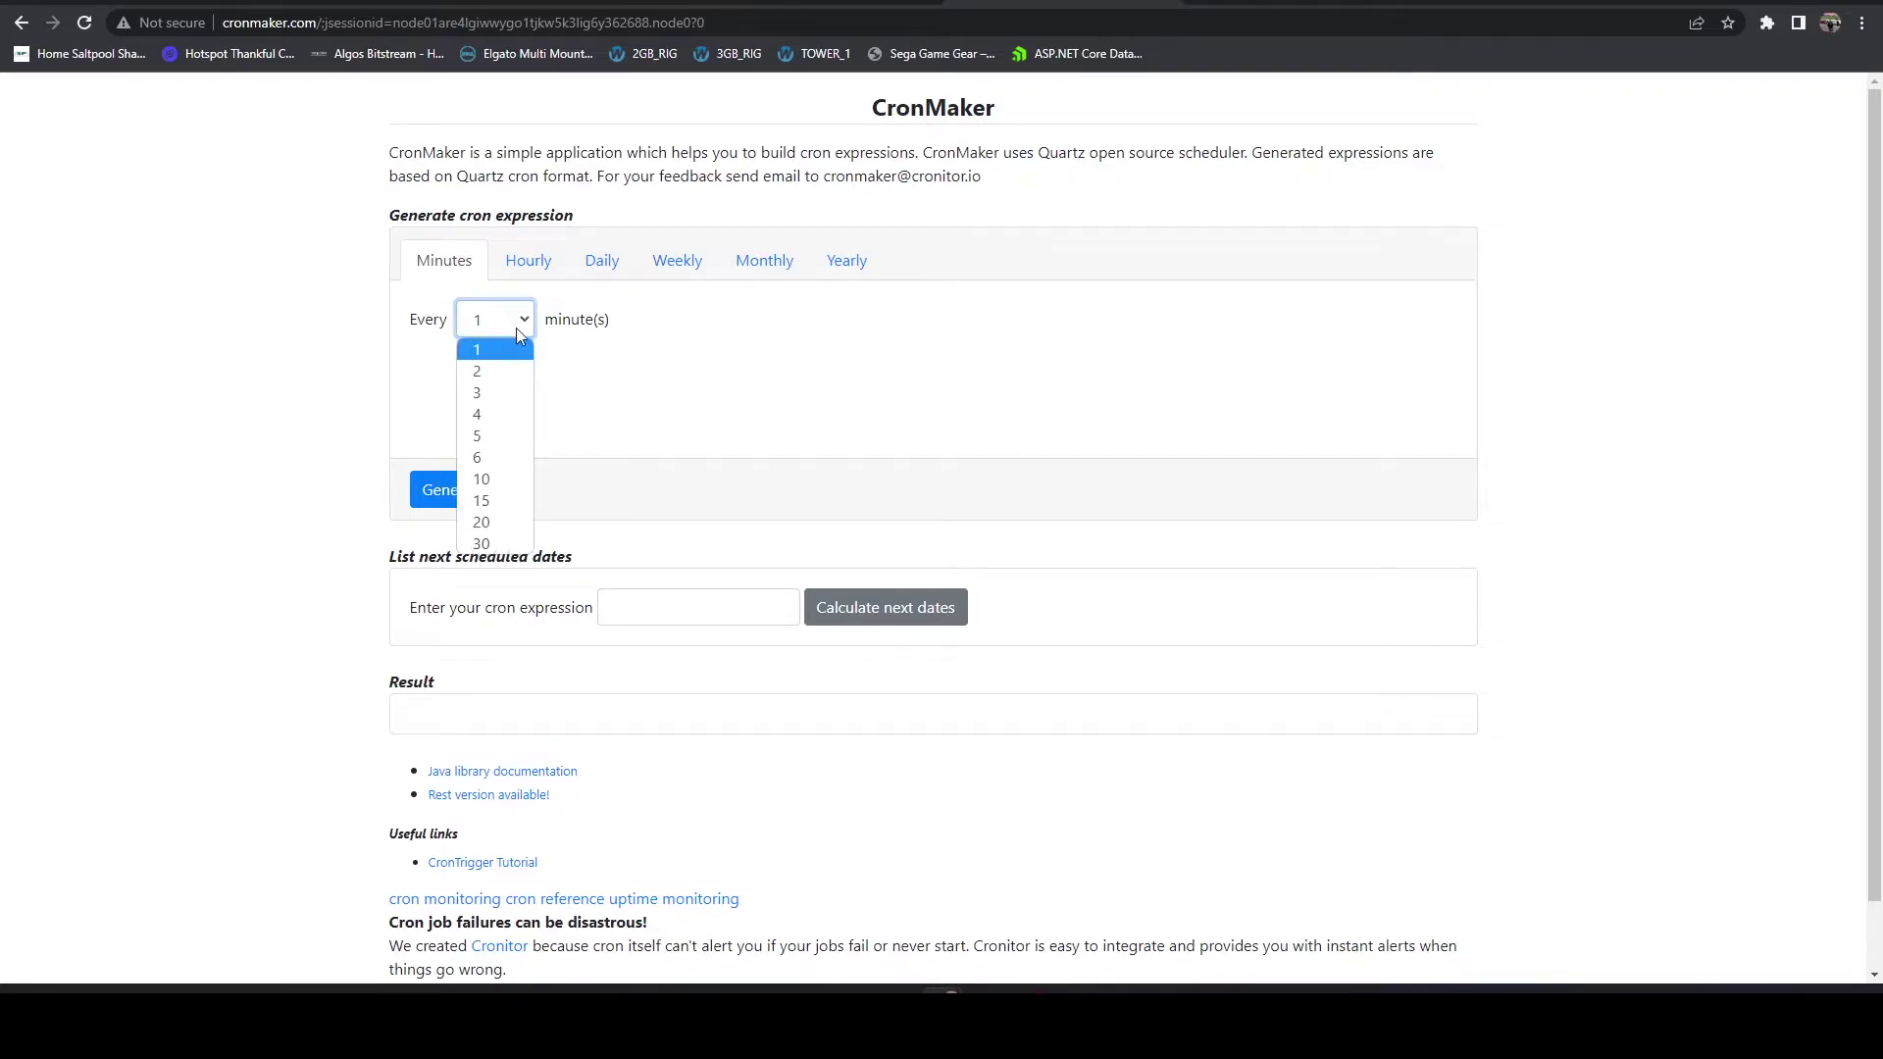
click(481, 500)
click(438, 493)
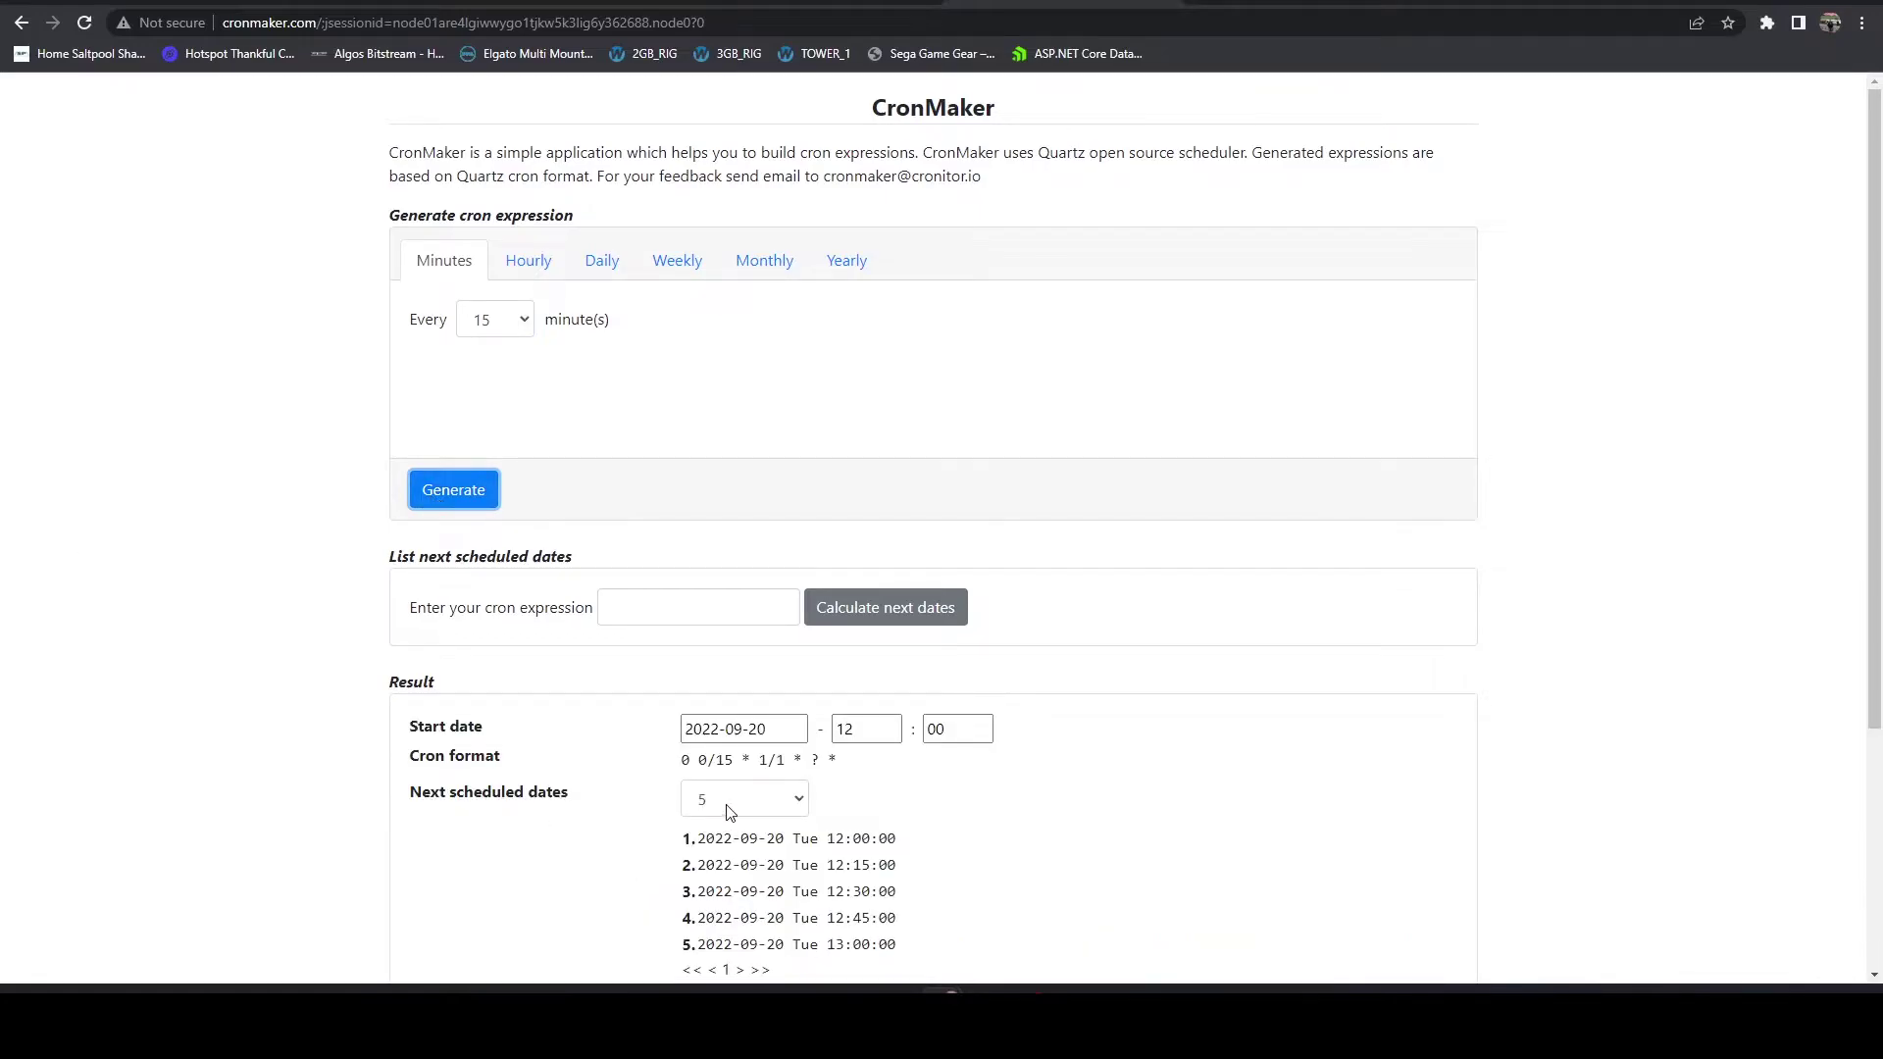
drag(836, 761, 741, 761)
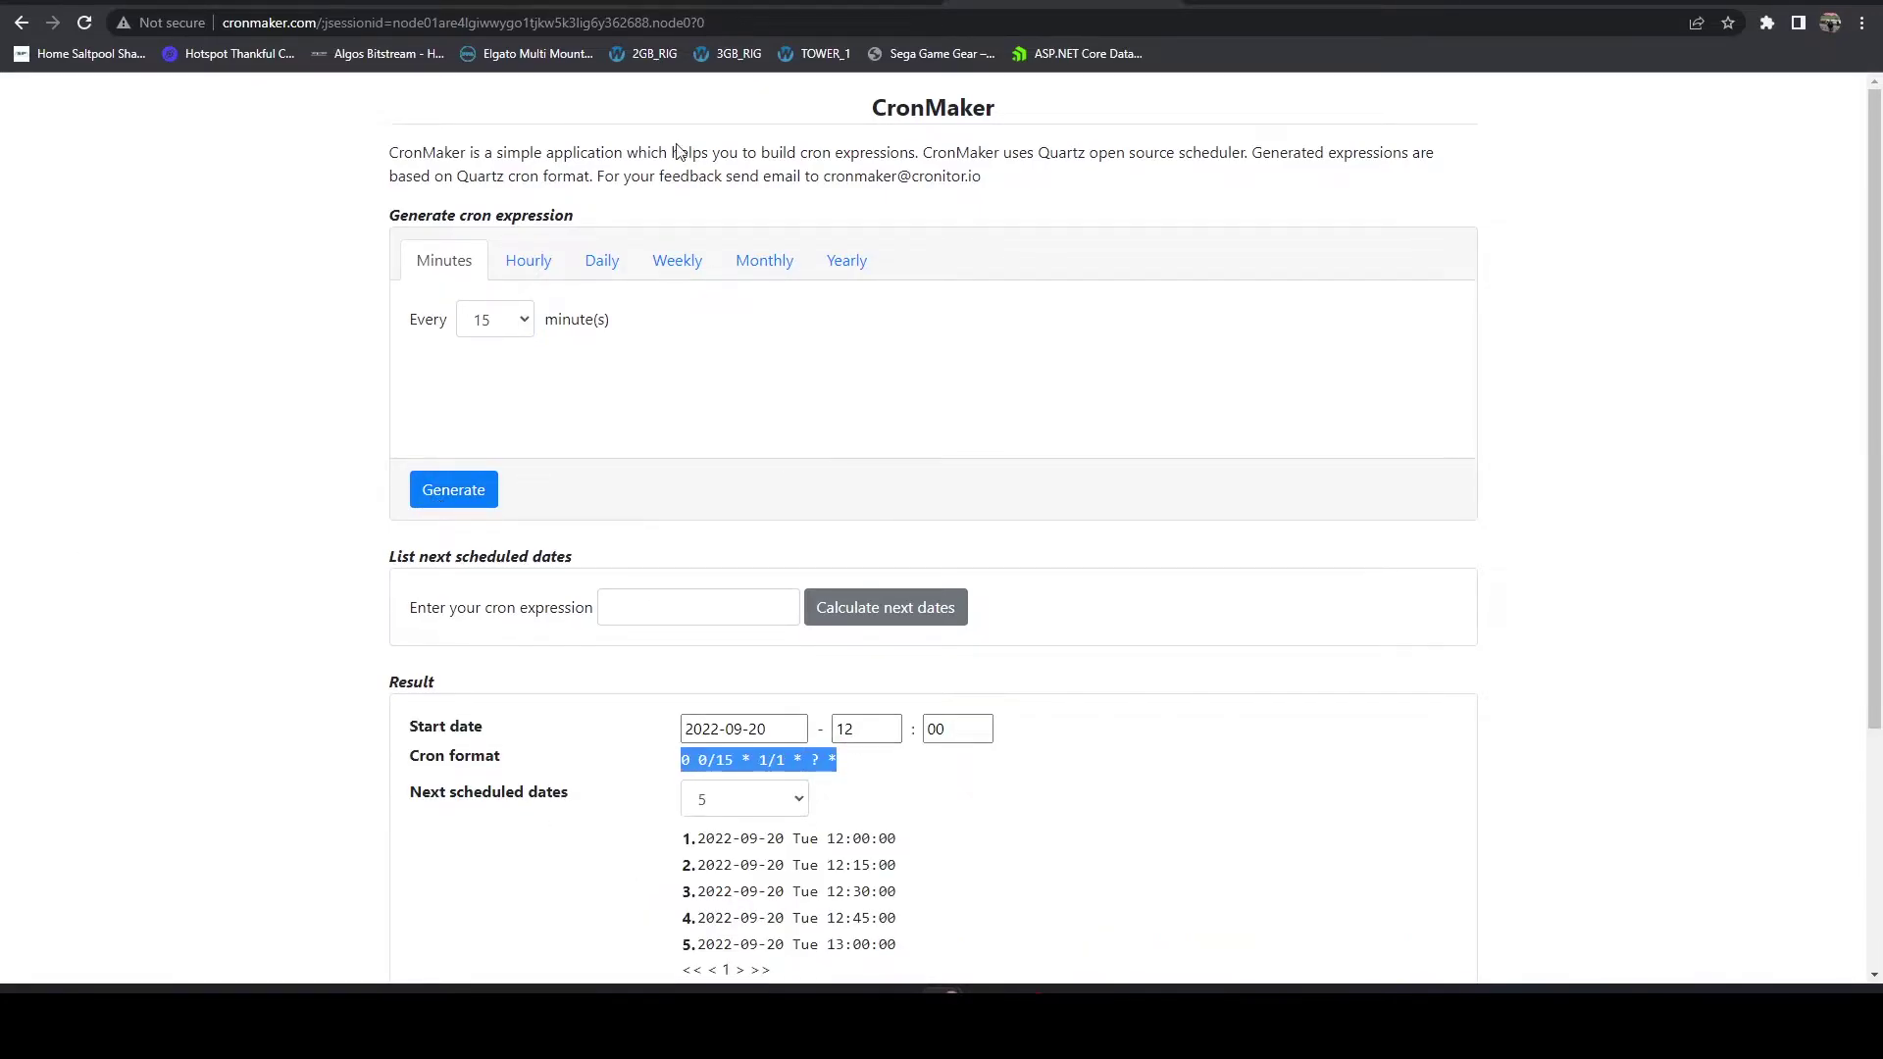
Step: Return to the Core Settings and replace the Profit Switching Cron Schedule with 0 0/15 * 1/1 * ? *
click(616, 1)
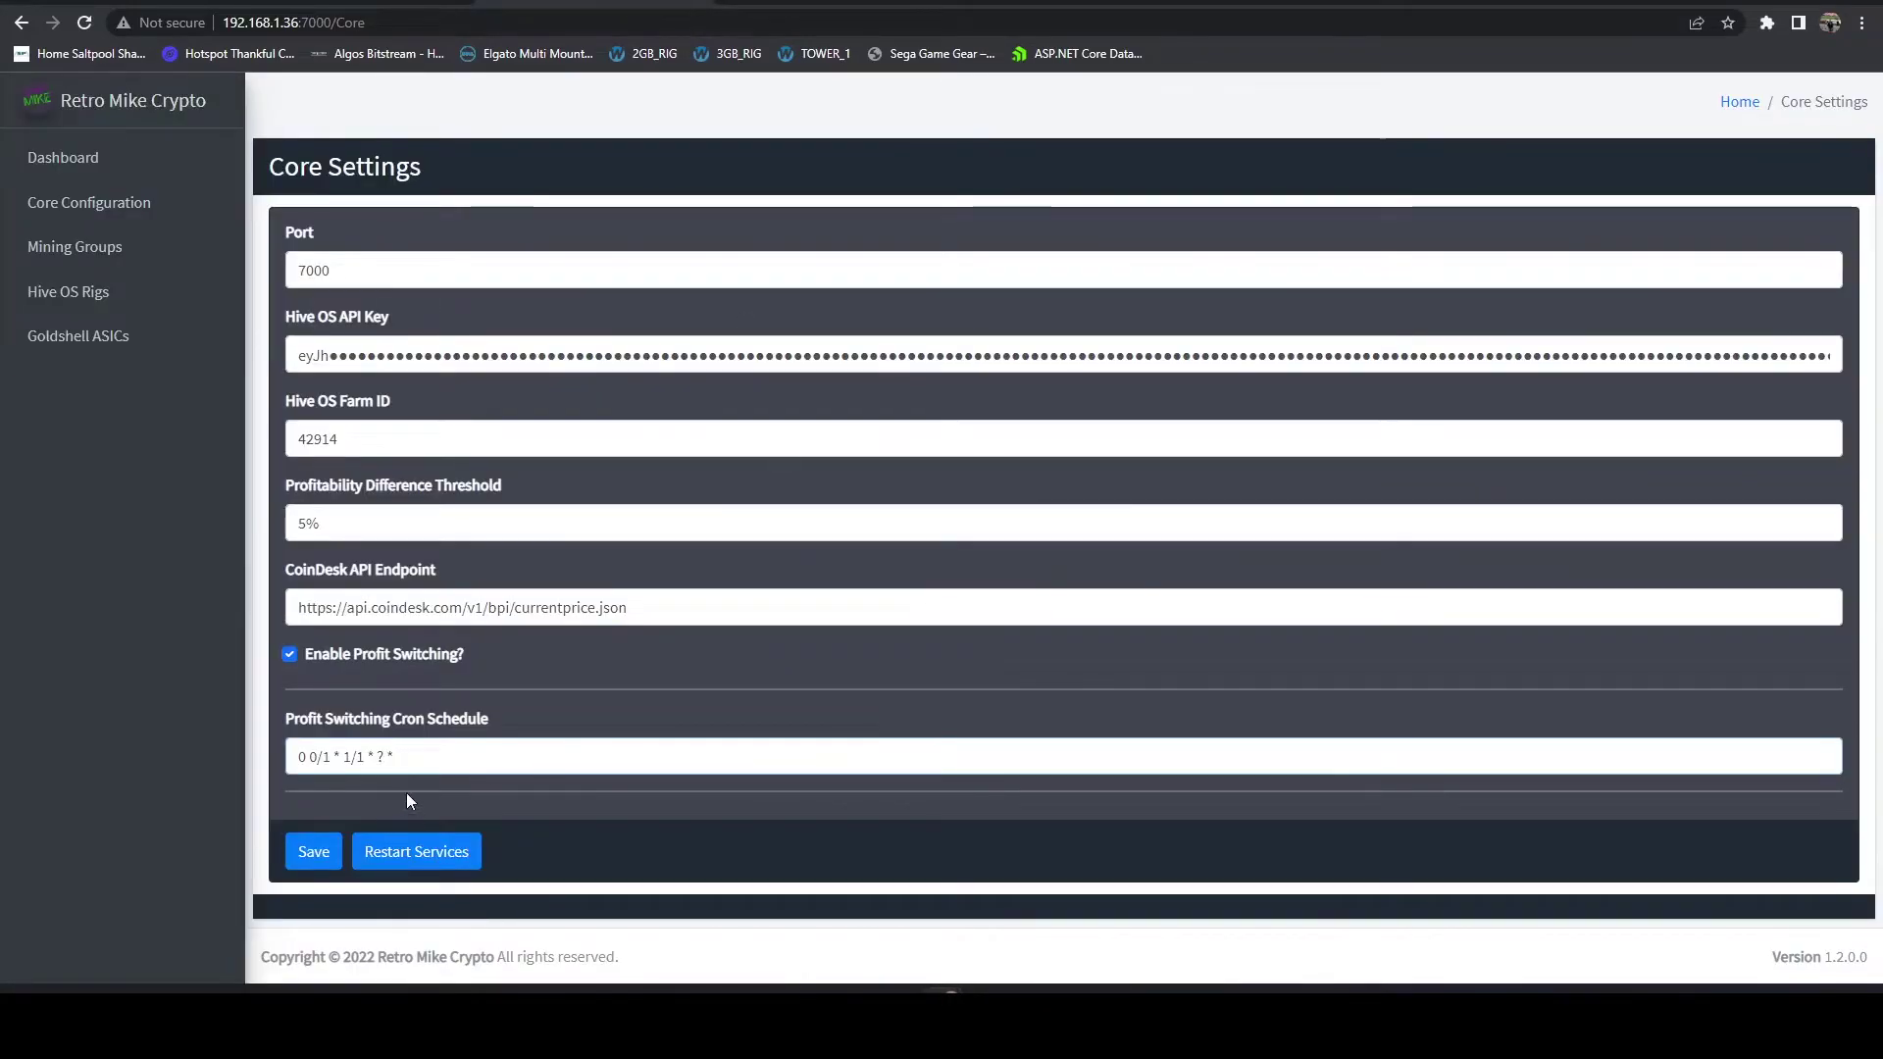
triple_click(408, 757)
text(0 0/15 * 1/1 * ? *)
scroll(804, 691, down, 2)
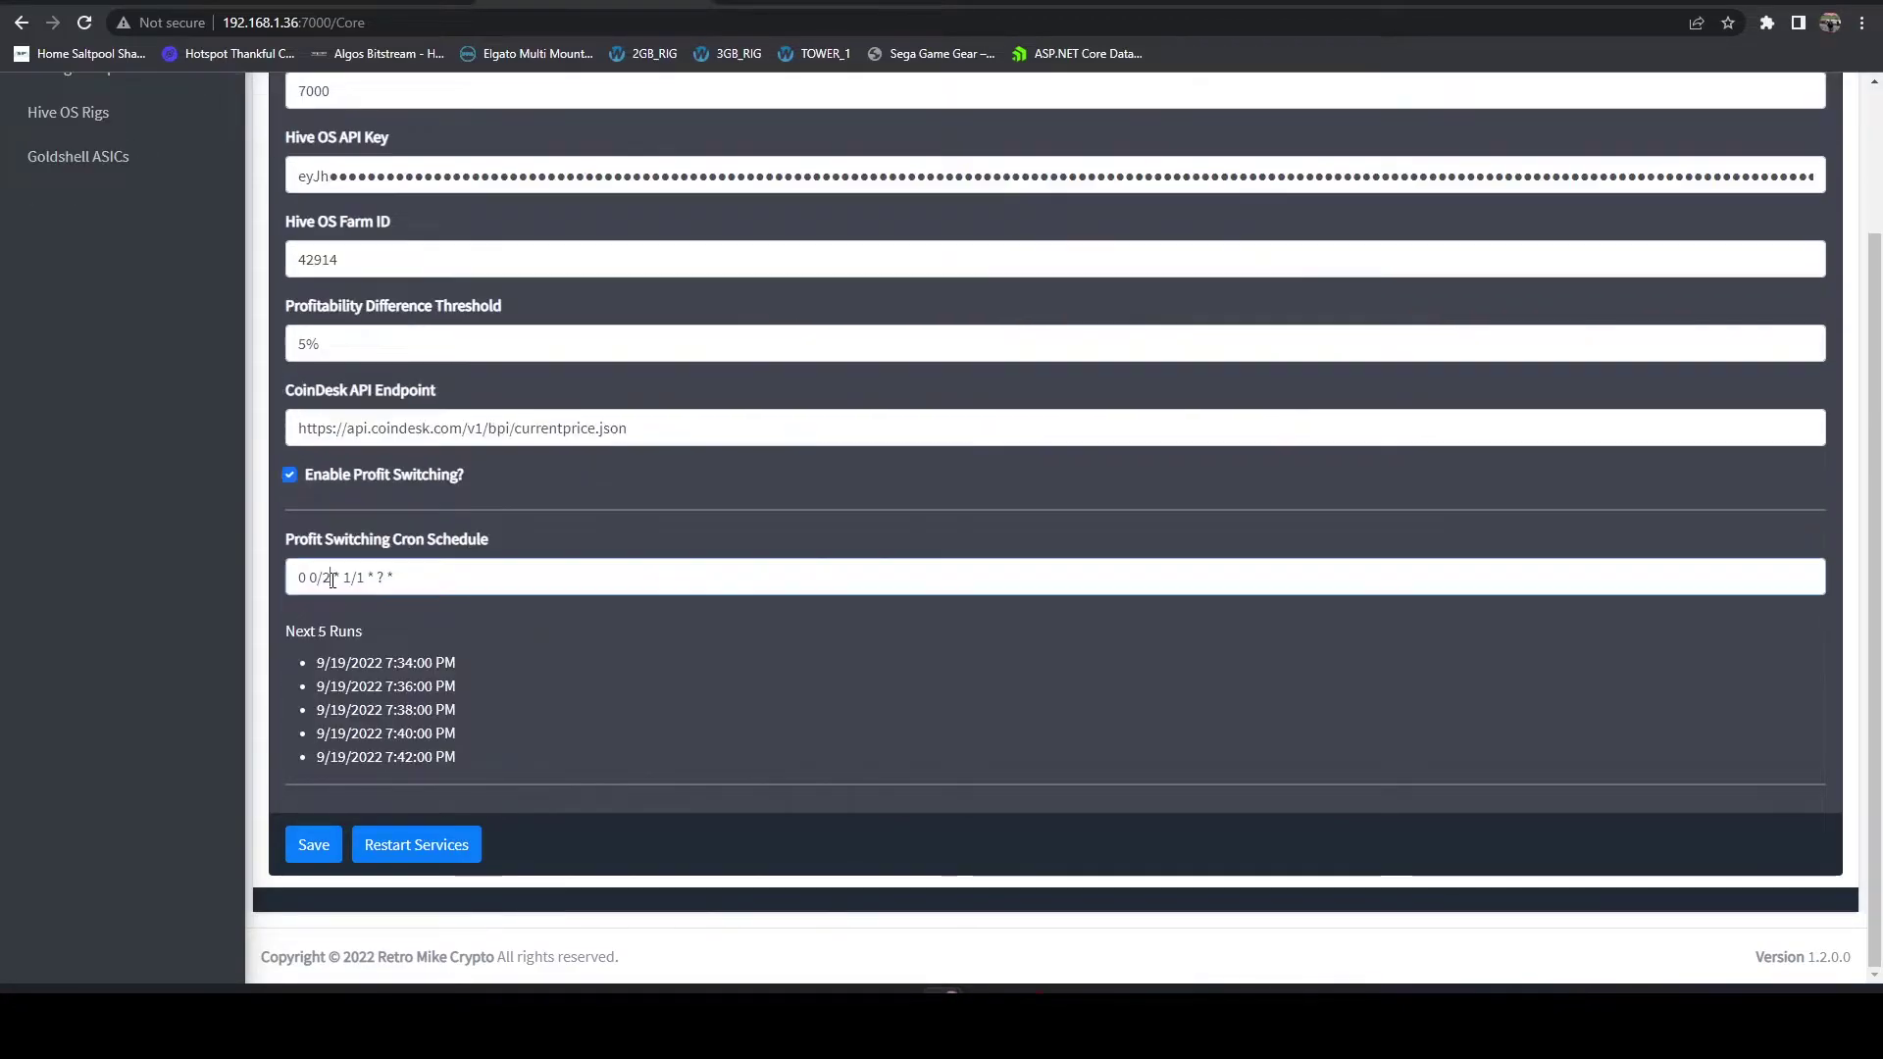
Step: Try a 2-minute interval in the Profit Switching Cron Schedule by changing 0/15 to 0/2
key(BackSpace)
key(BackSpace)
text(2)
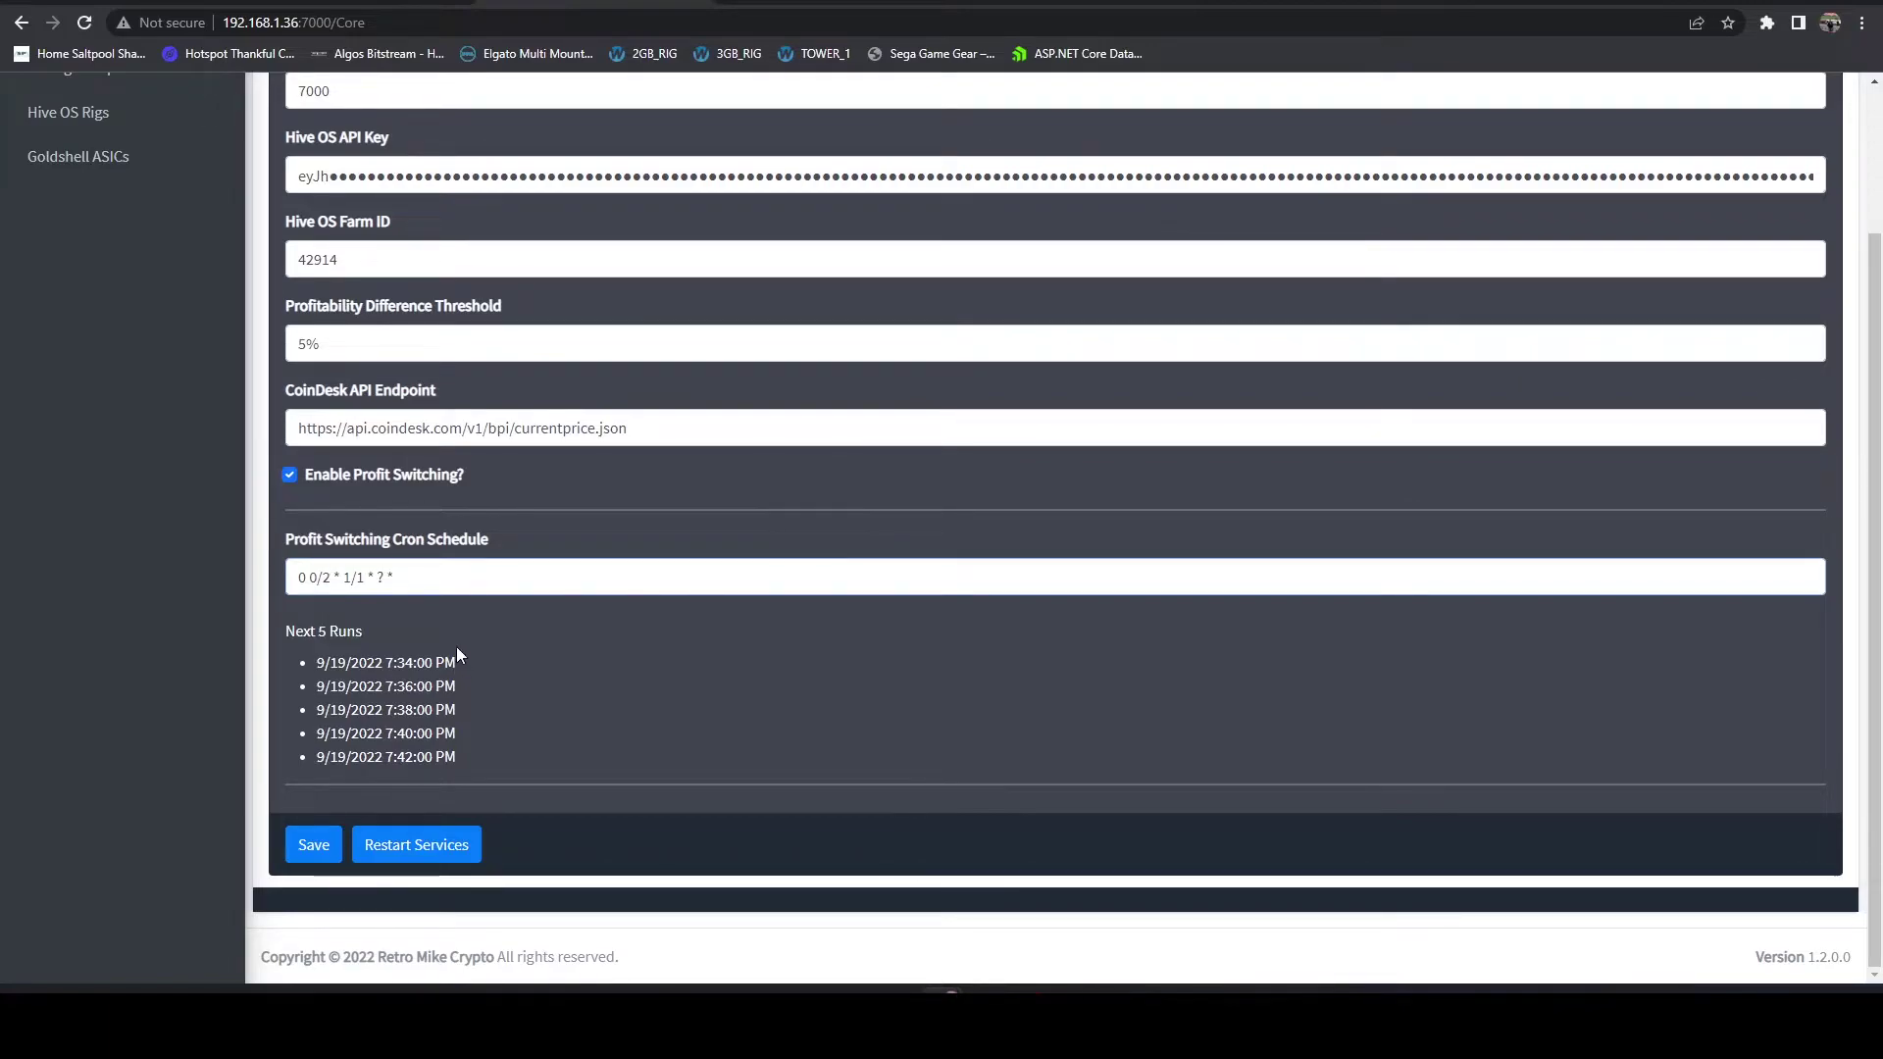
Step: Set the cron schedule's minute interval to 0/15 and save the core settings
key(BackSpace)
text(15)
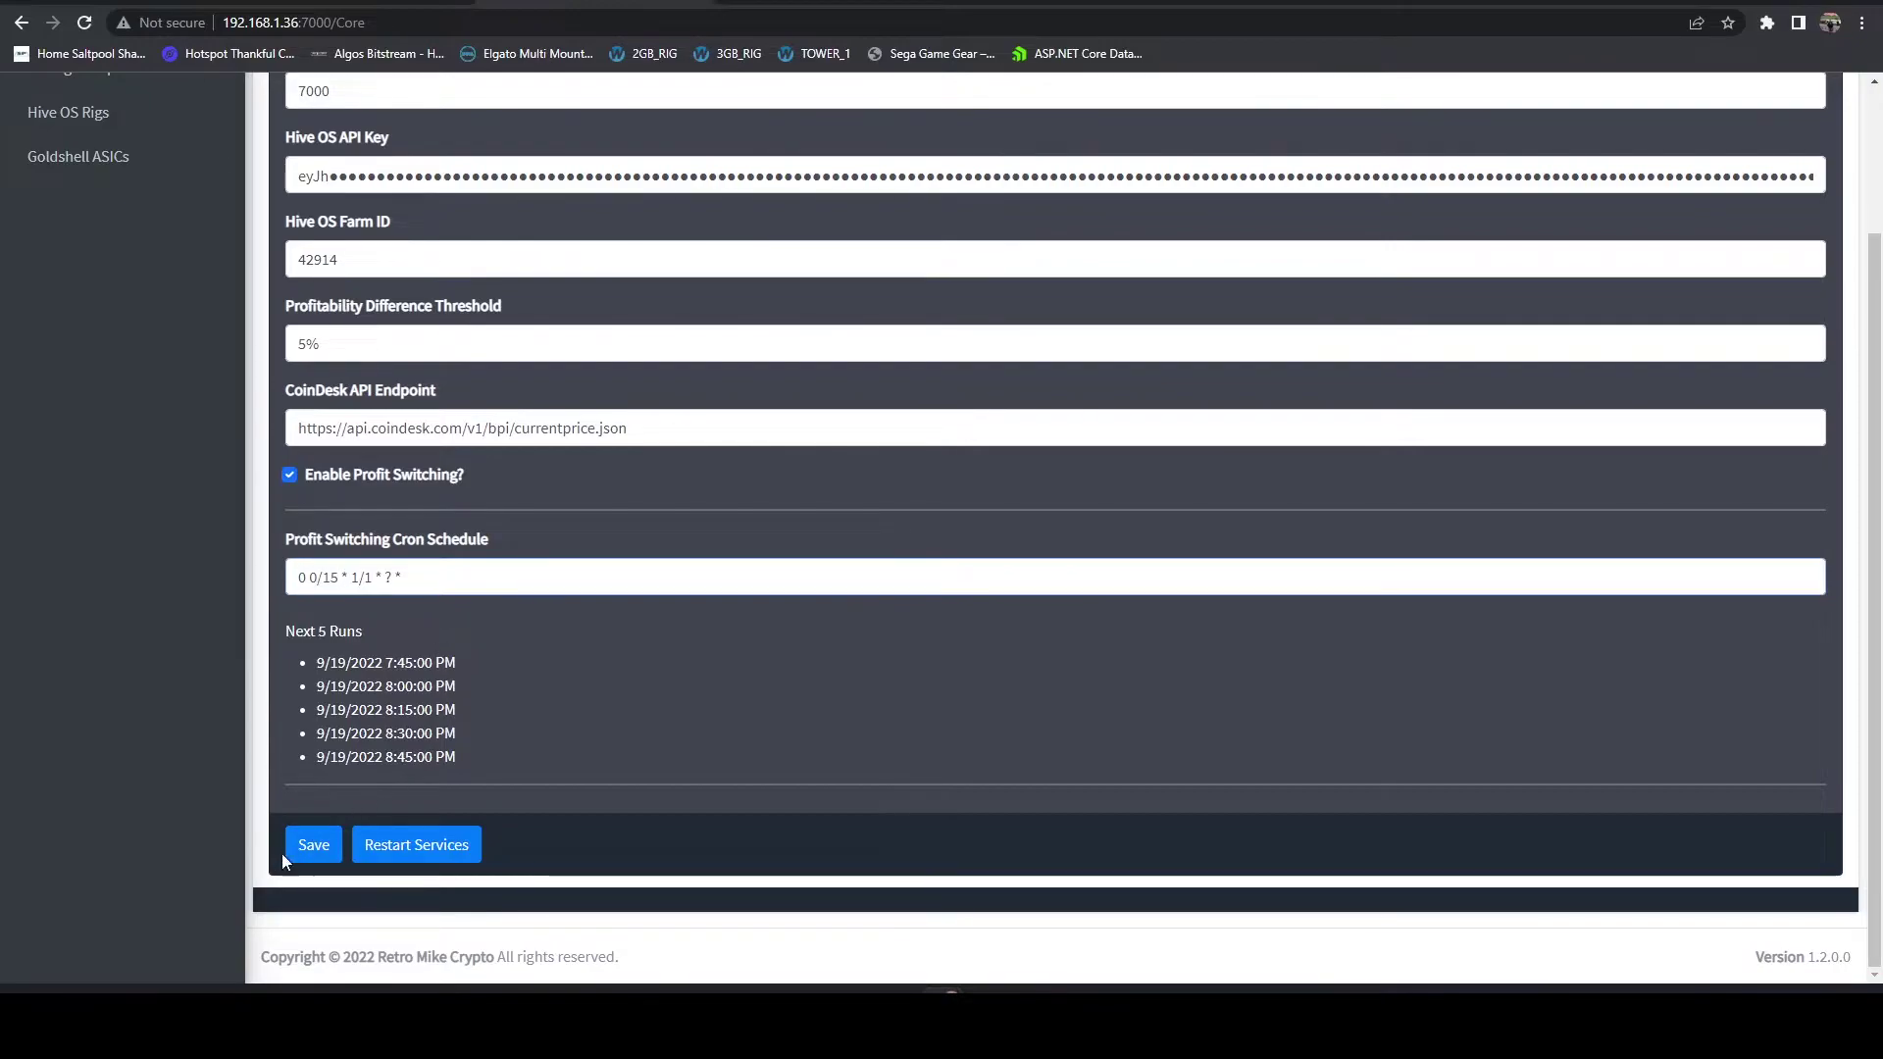
click(306, 855)
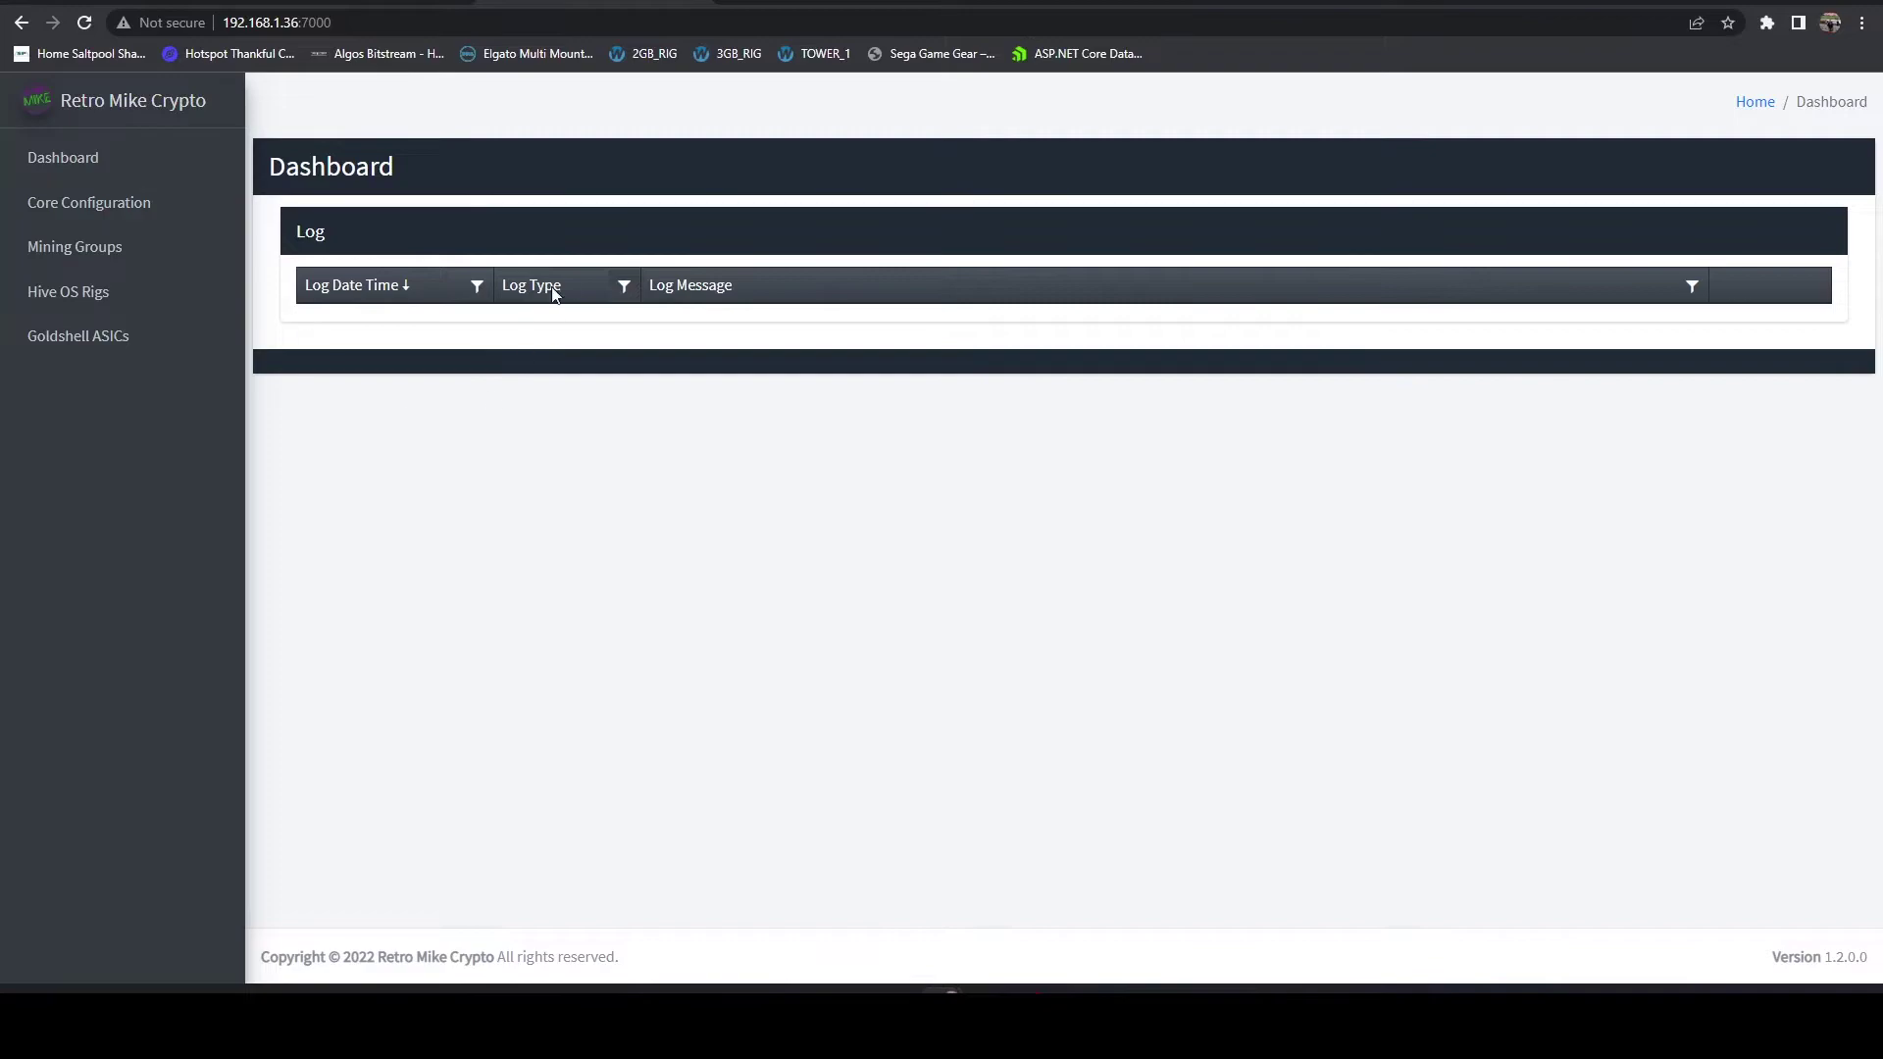
Step: Clear the Log Type filter in the Dashboard log so that system entries are included
click(624, 286)
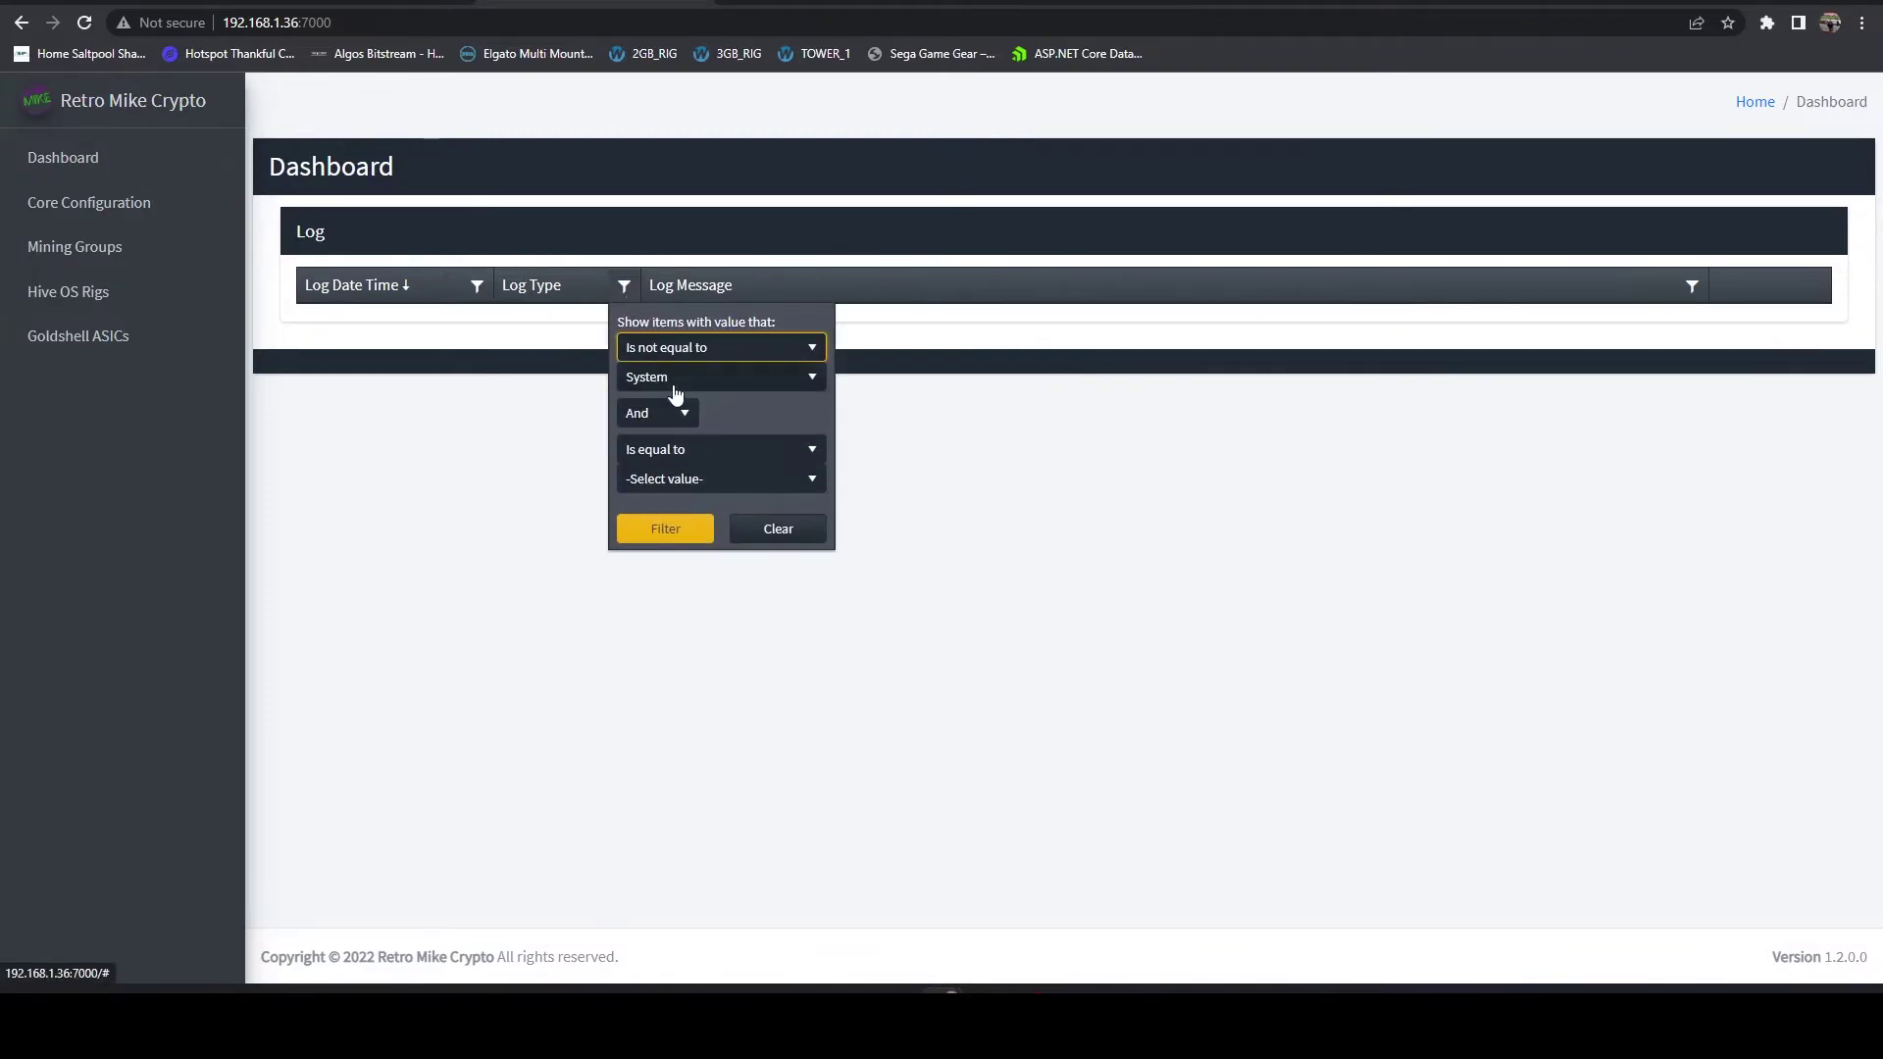
click(793, 535)
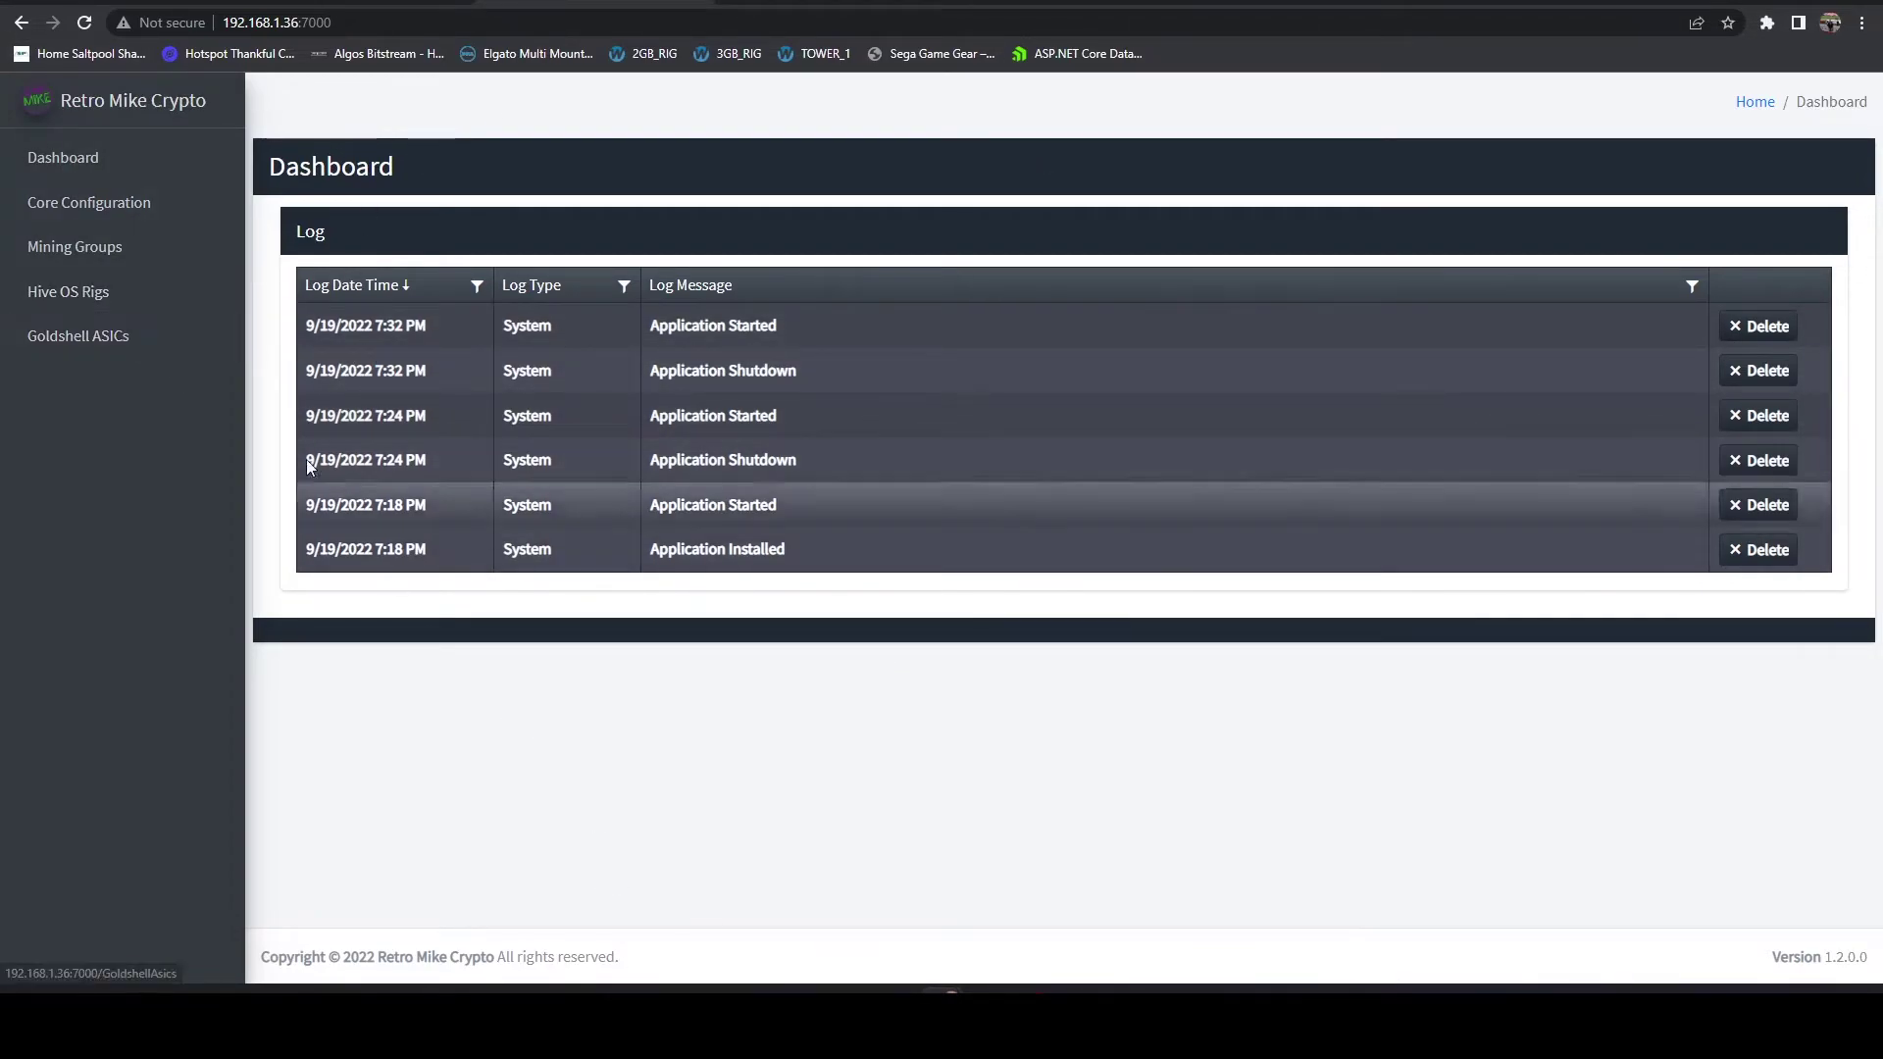
Step: Add a mining group named Daytime on the Mining Groups page and save it
click(108, 246)
click(369, 243)
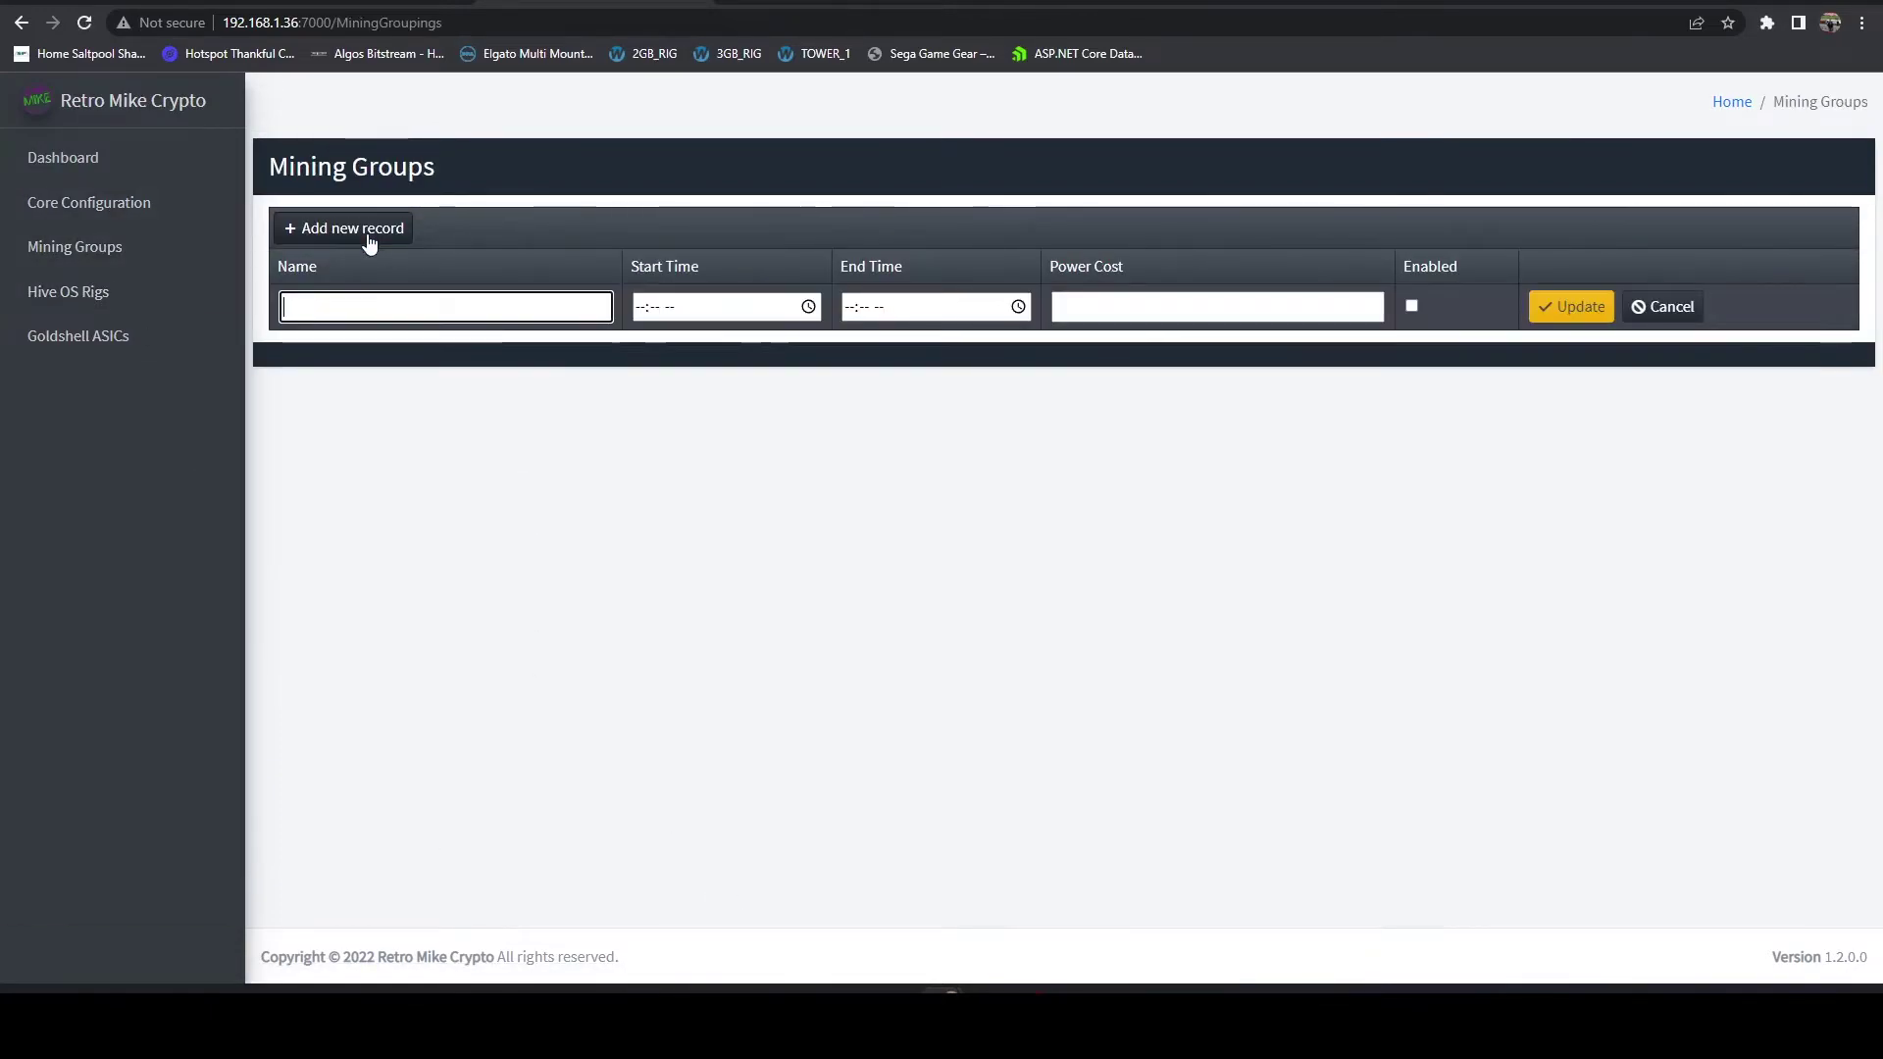
click(488, 307)
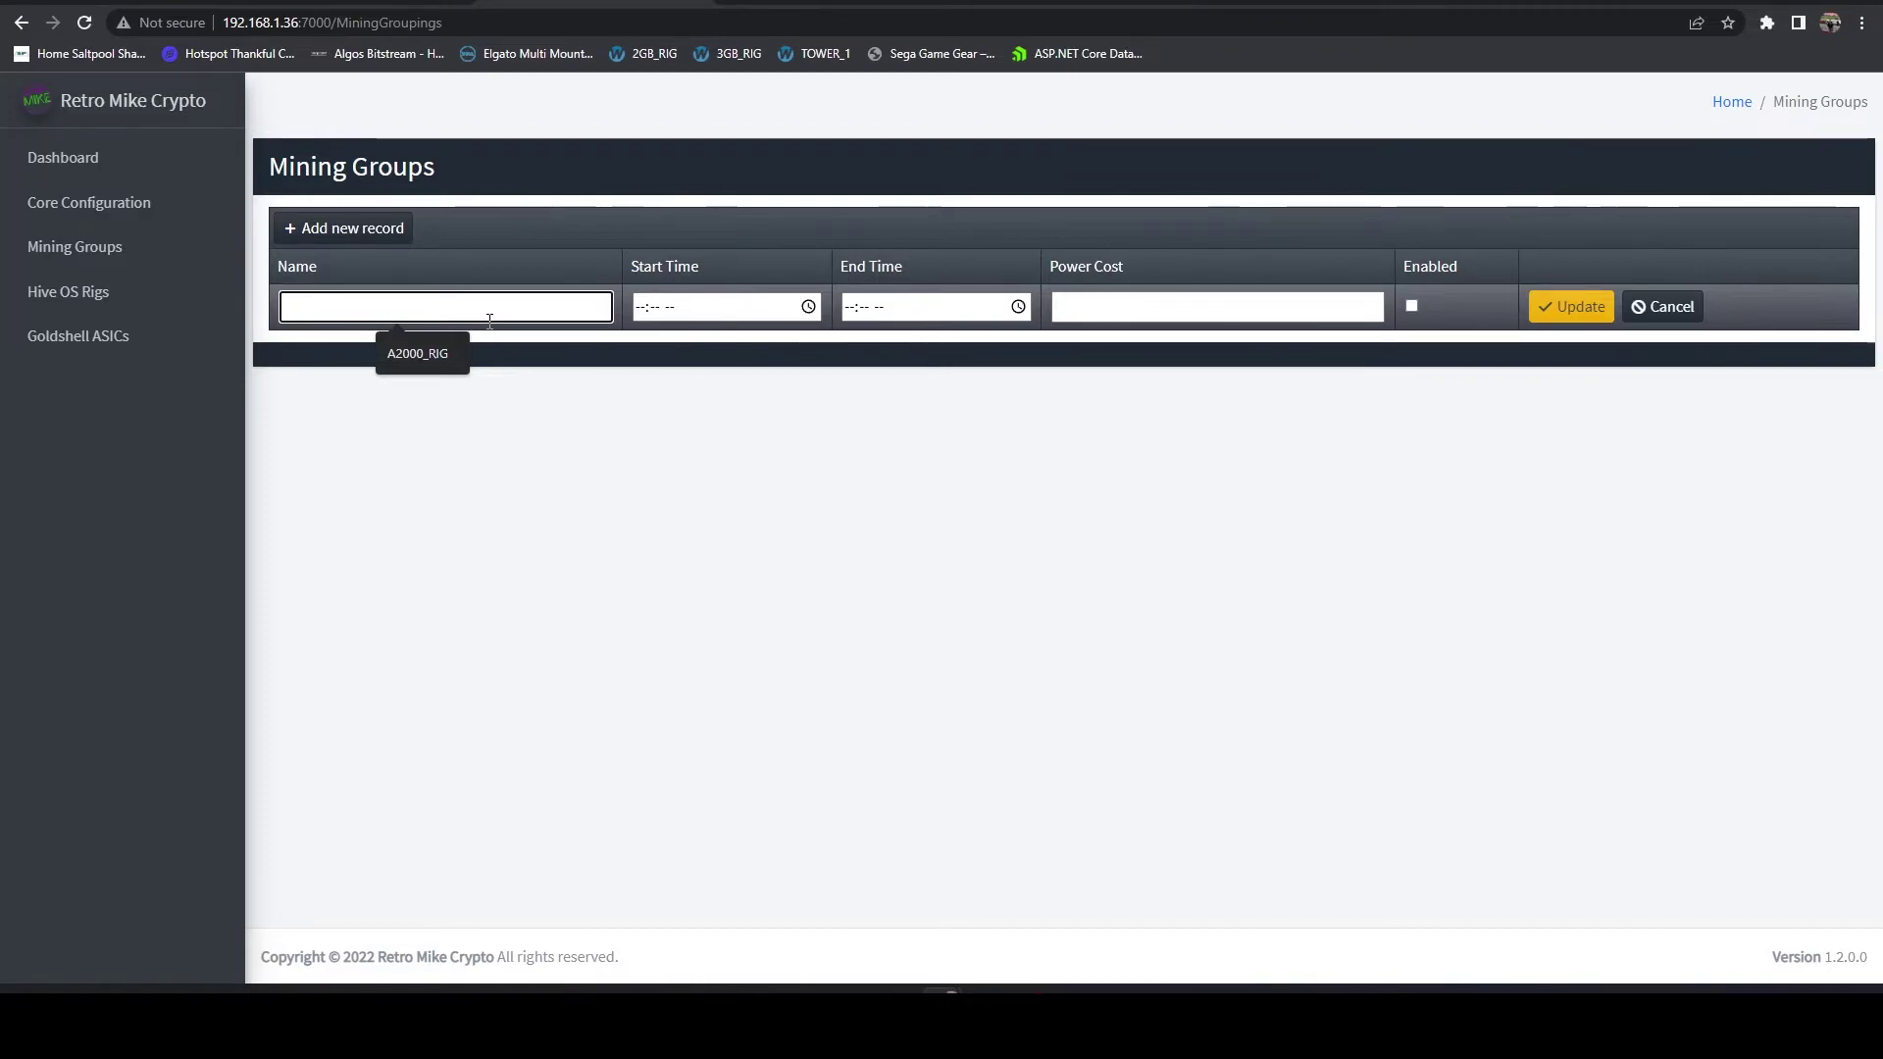
text(Daytime)
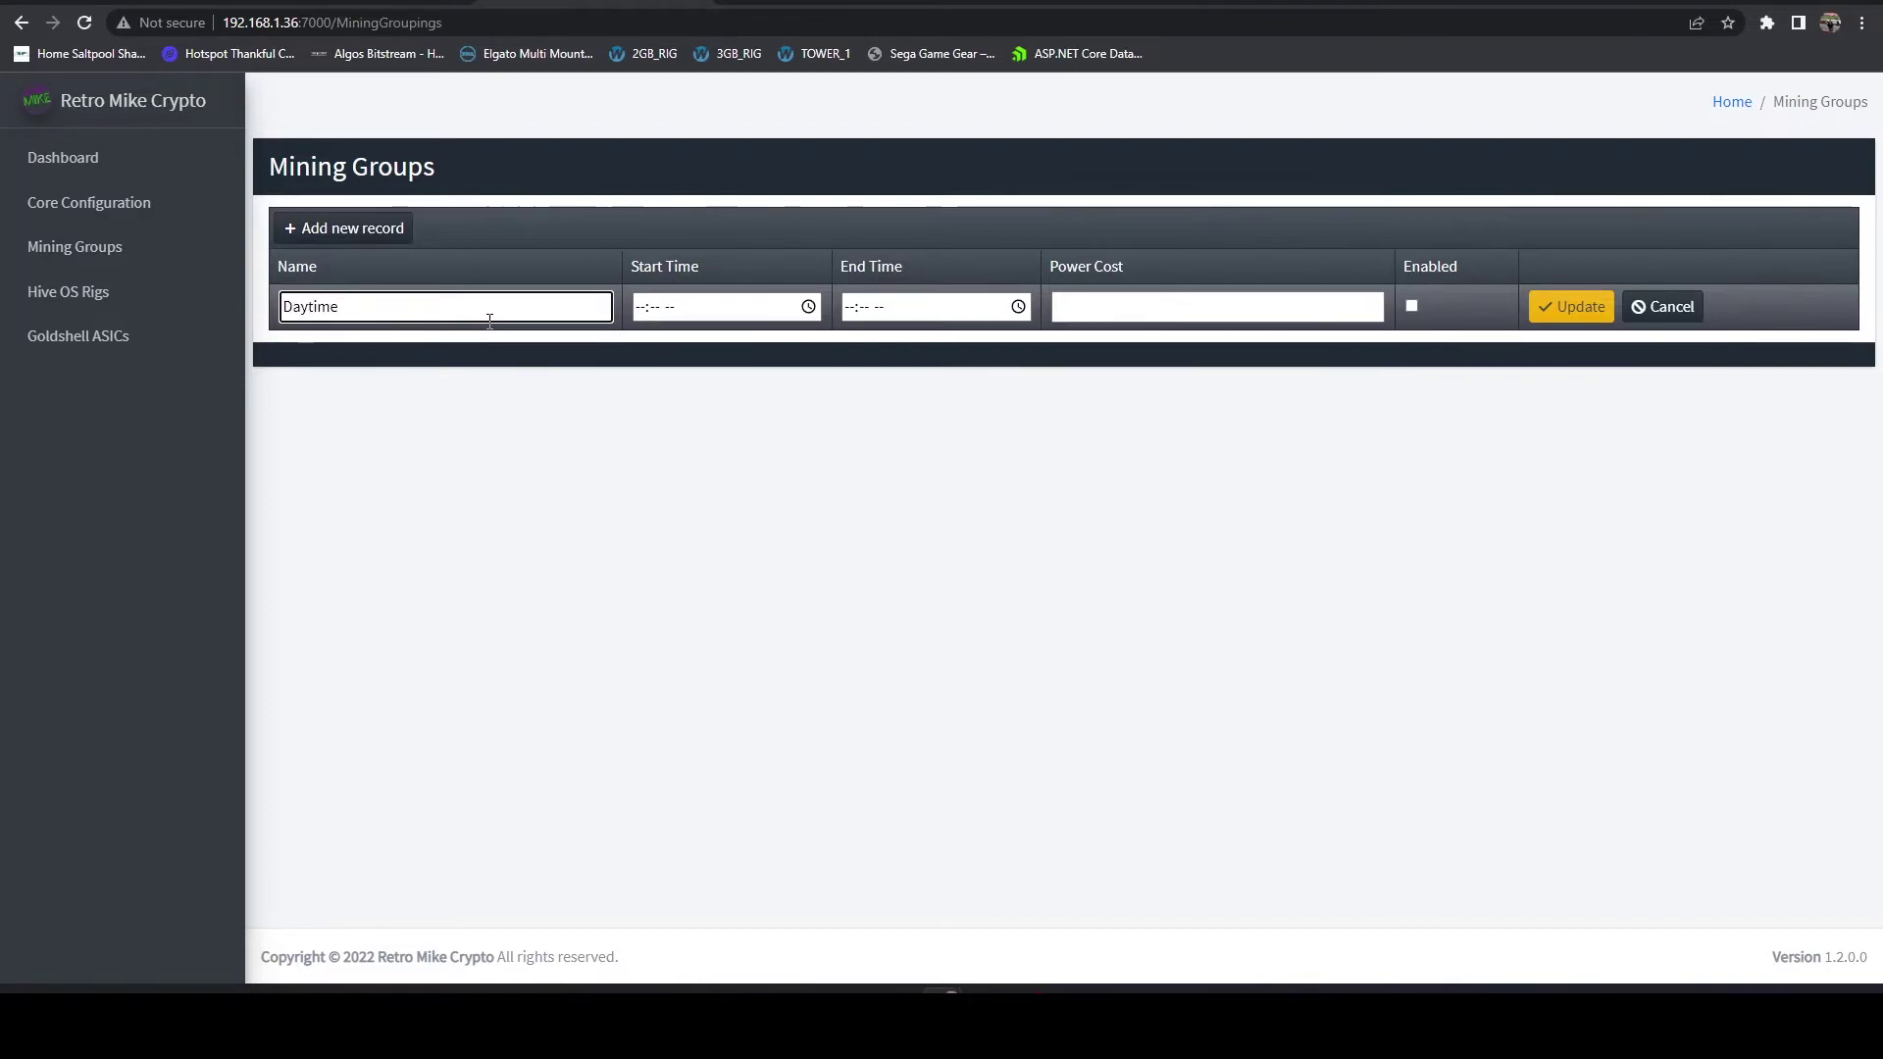
click(1569, 307)
Step: Add a second mining group named Nighttime and save it
click(356, 239)
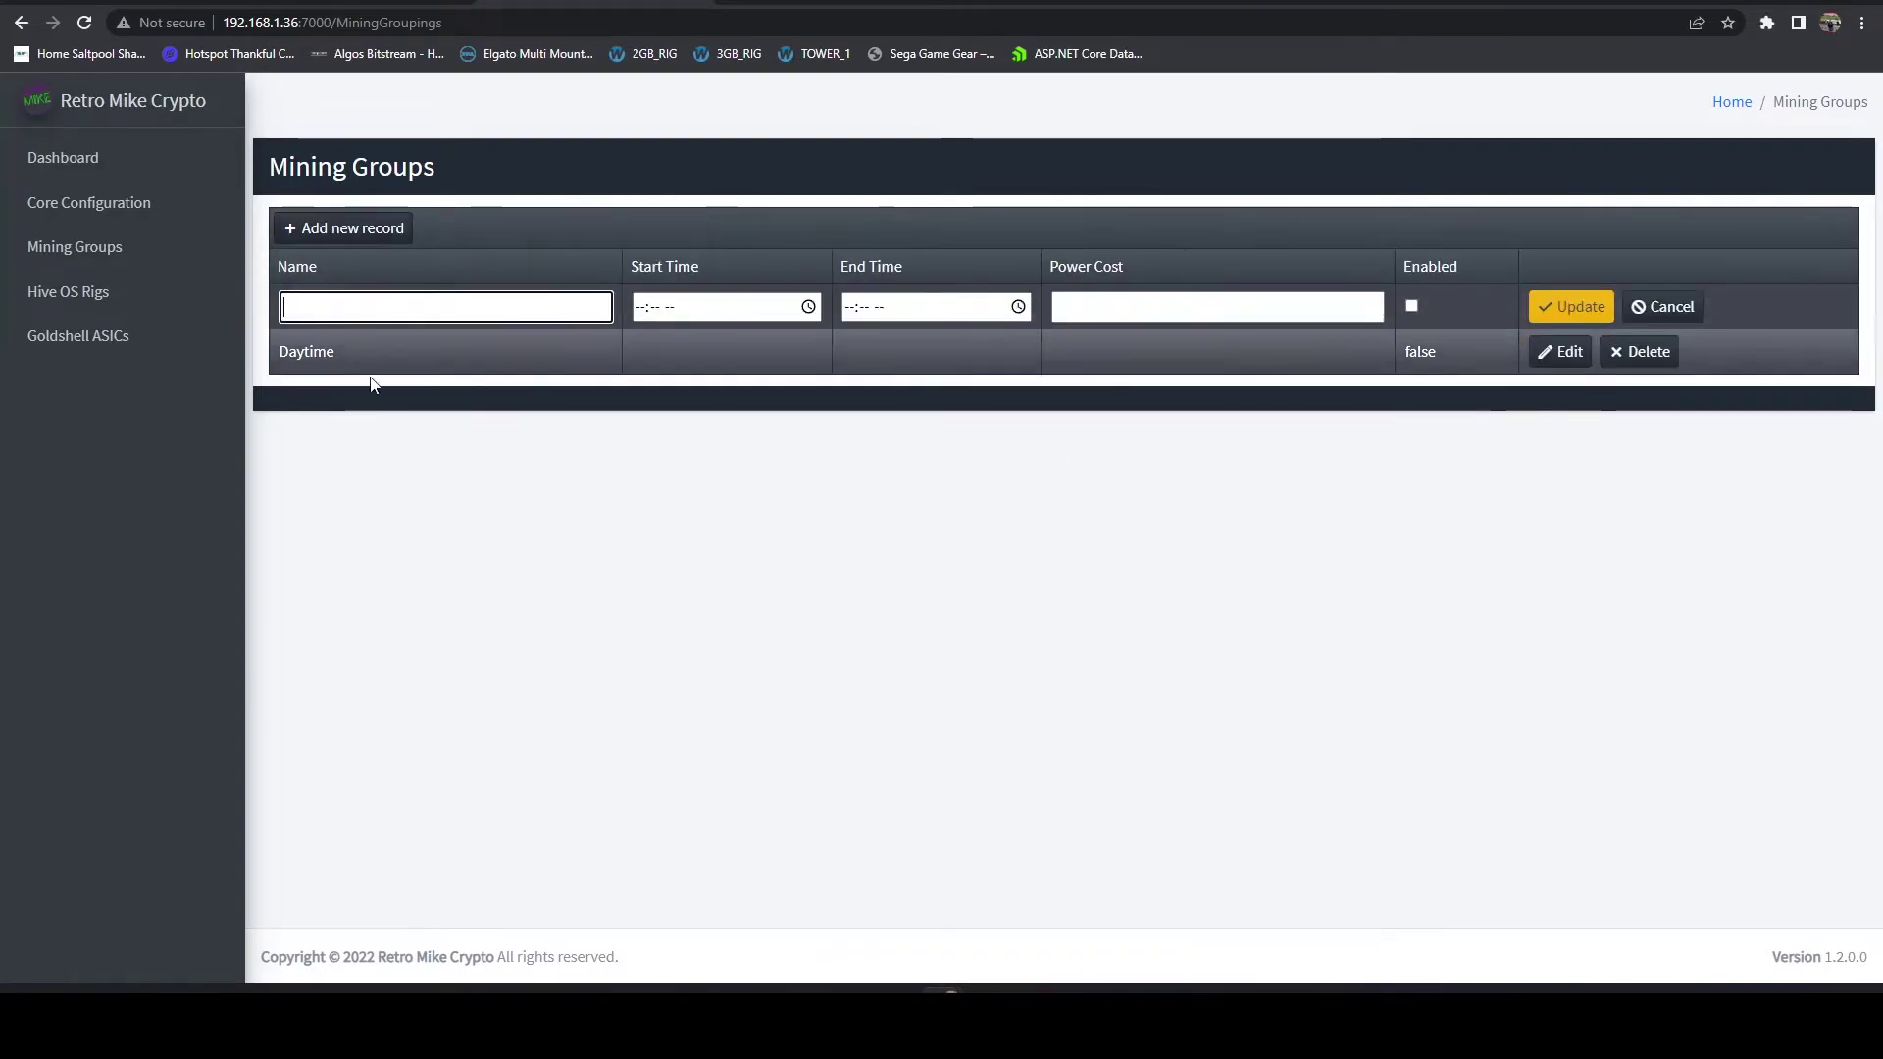
click(389, 314)
text(Nighttime)
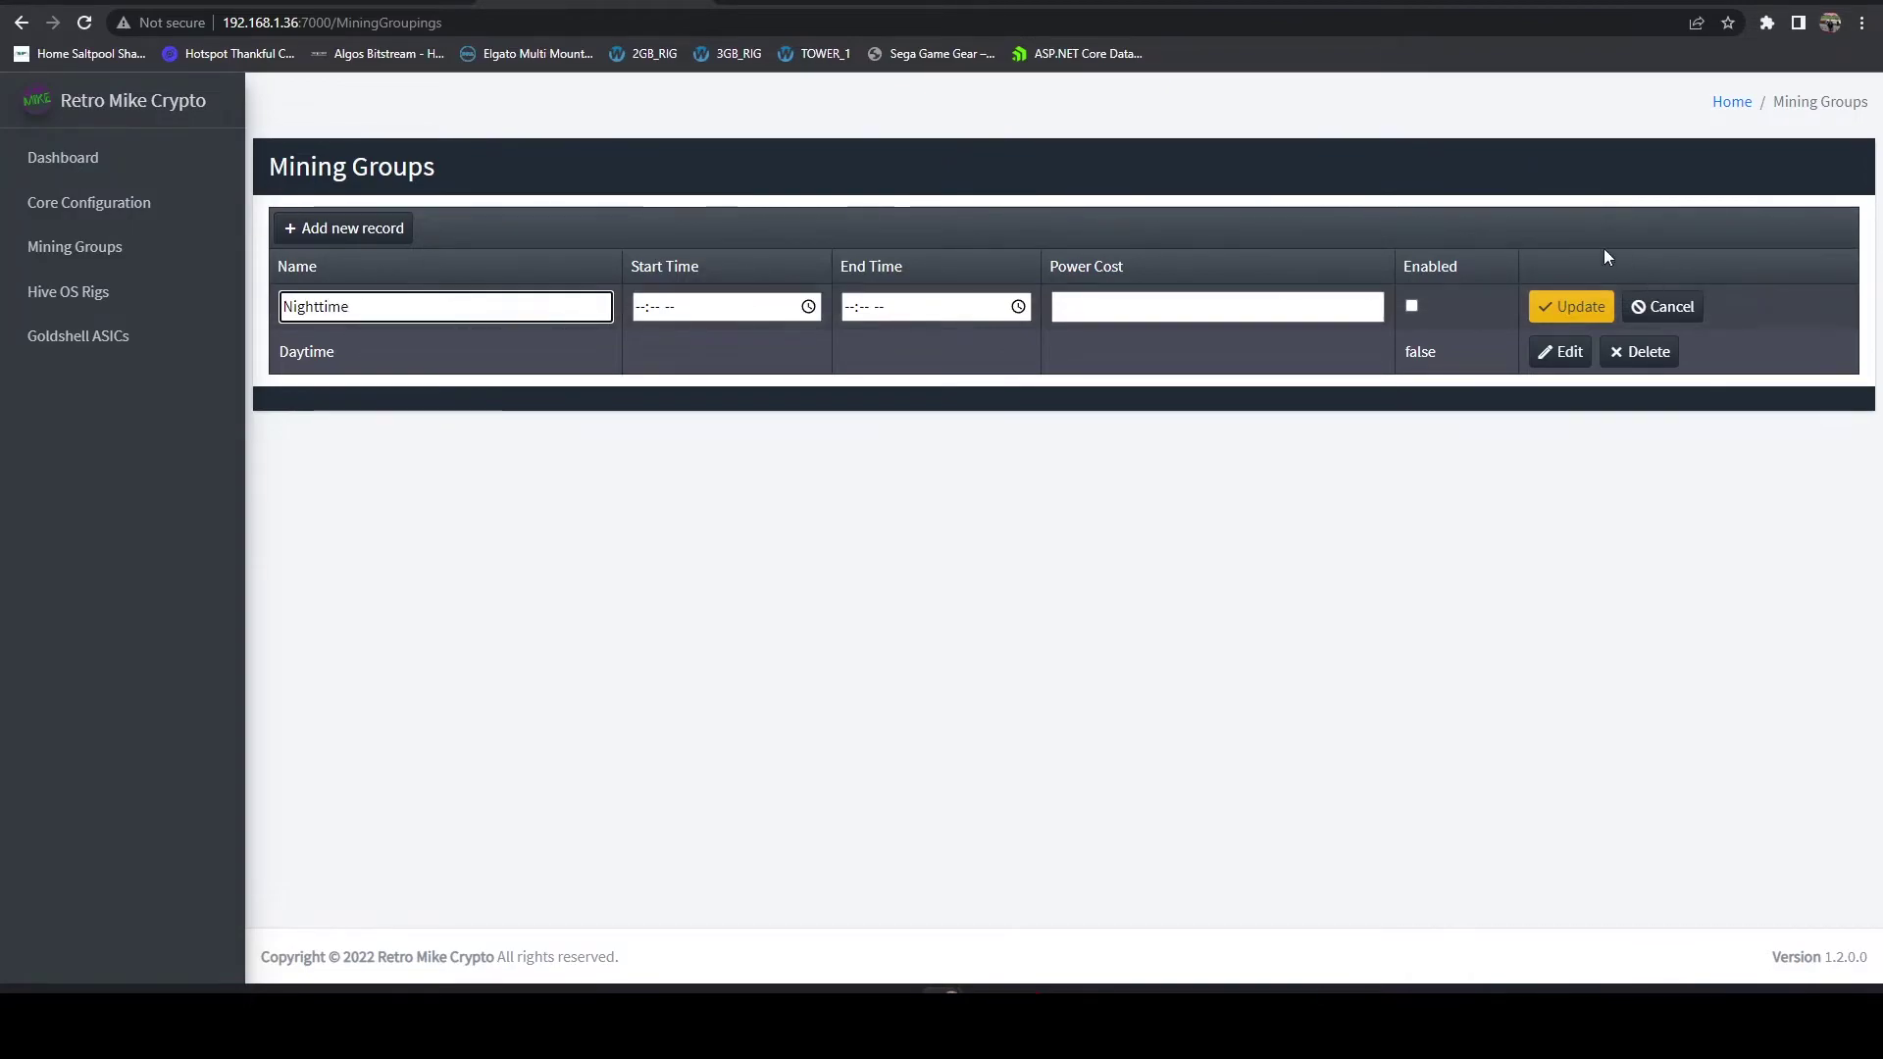
click(1570, 306)
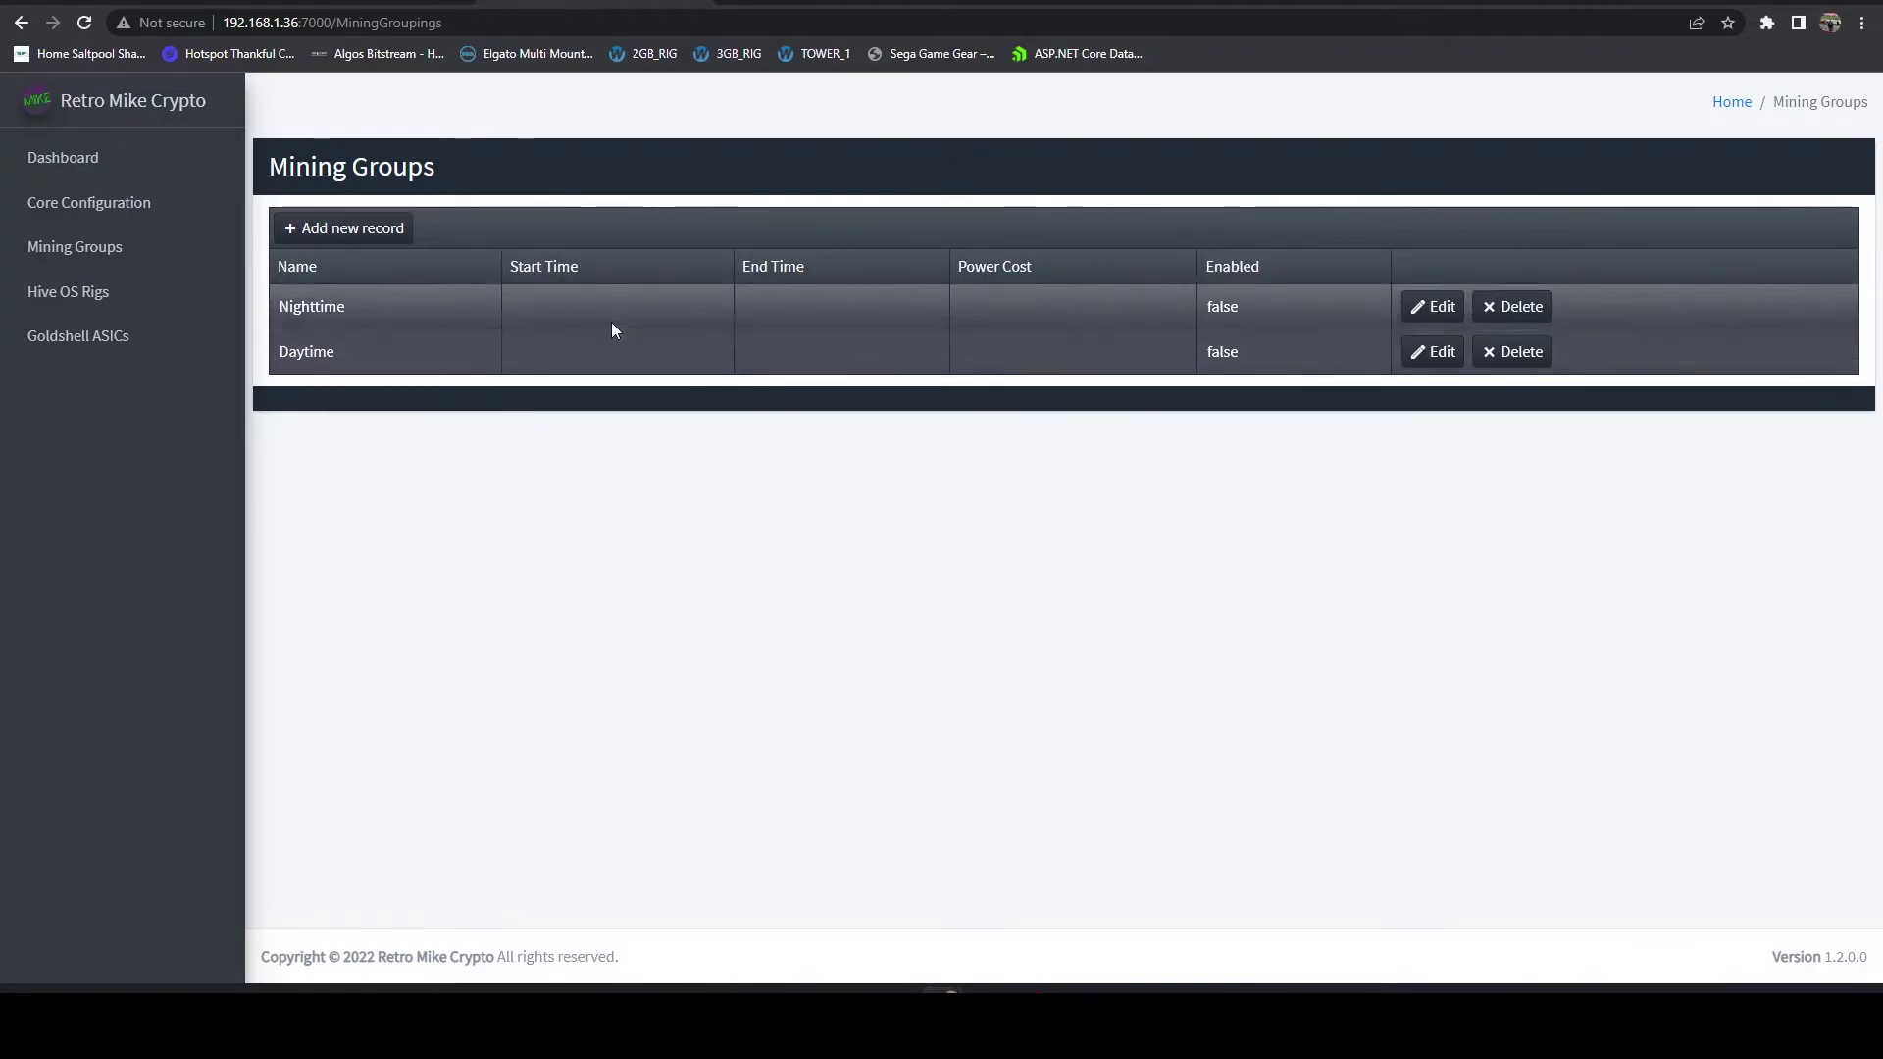
Step: Edit the Daytime mining group and set its start time to 08:01 AM
click(1433, 355)
click(810, 352)
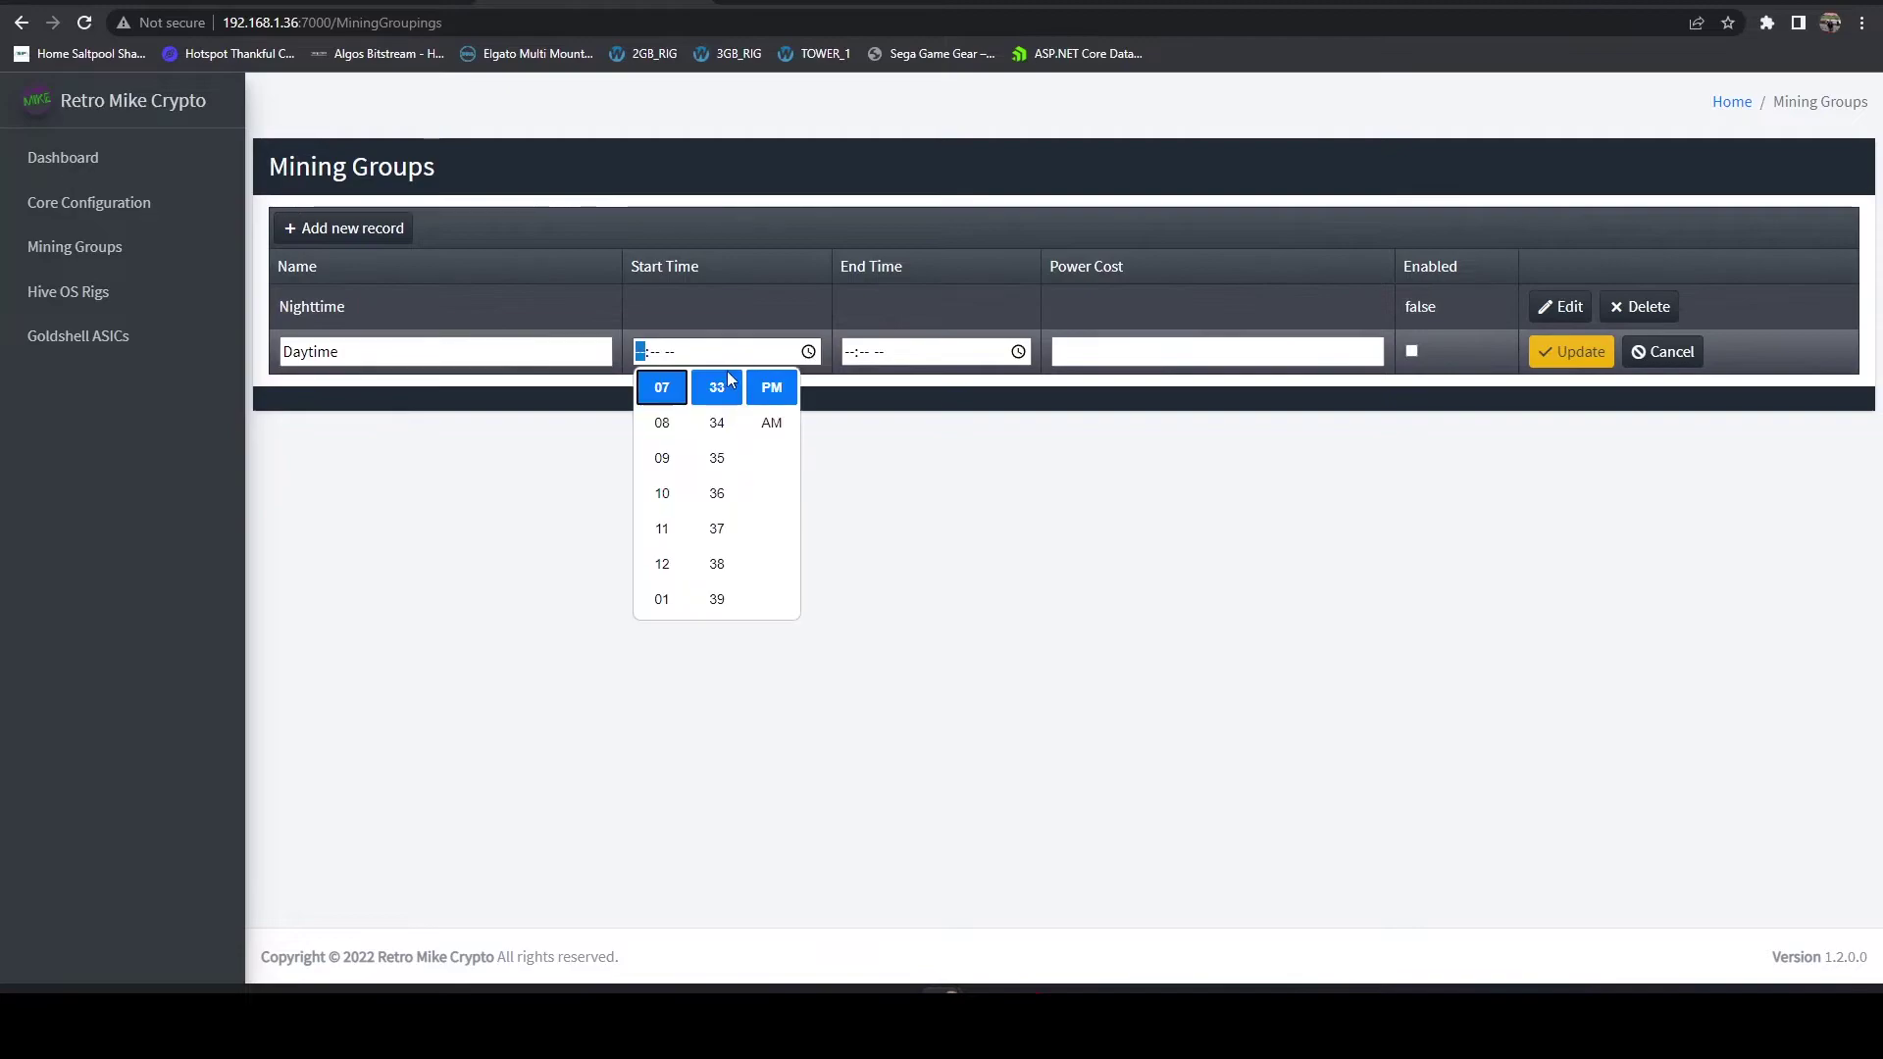
scroll(663, 469, down, 2)
scroll(664, 470, up, 2)
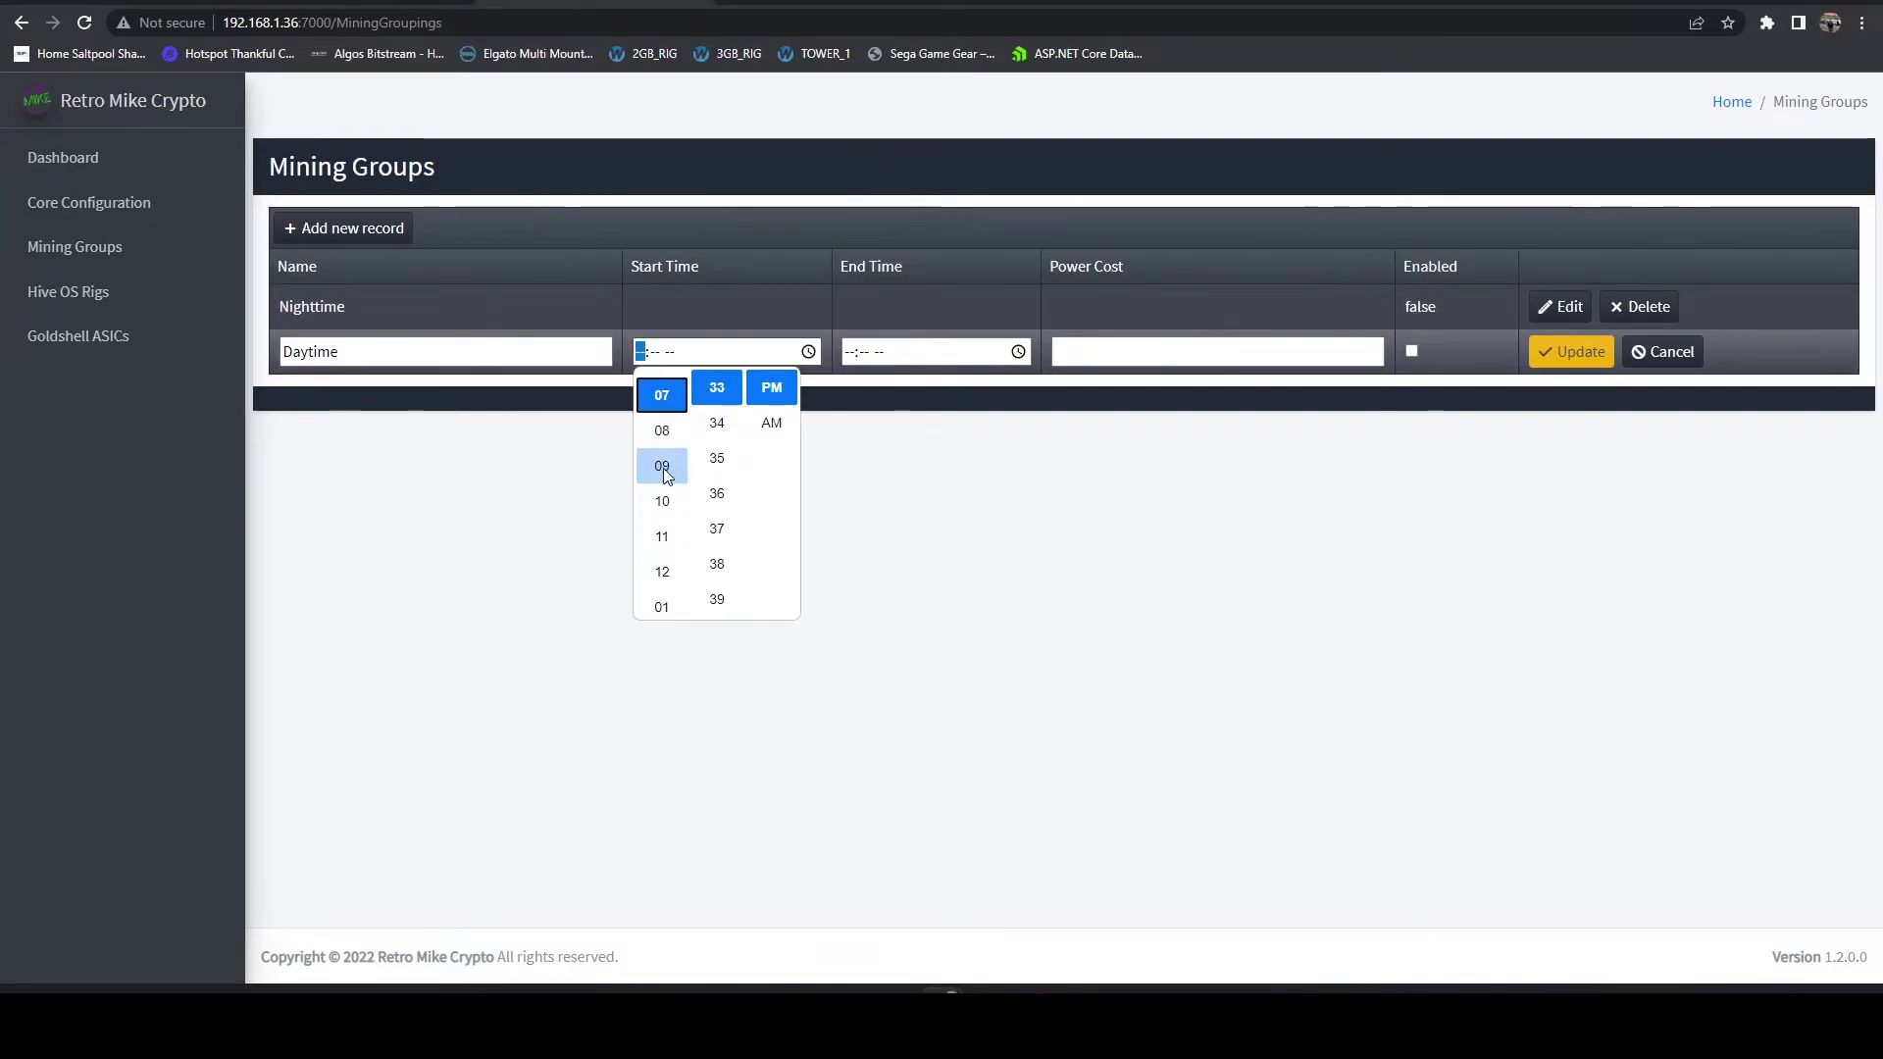
scroll(665, 479, up, 3)
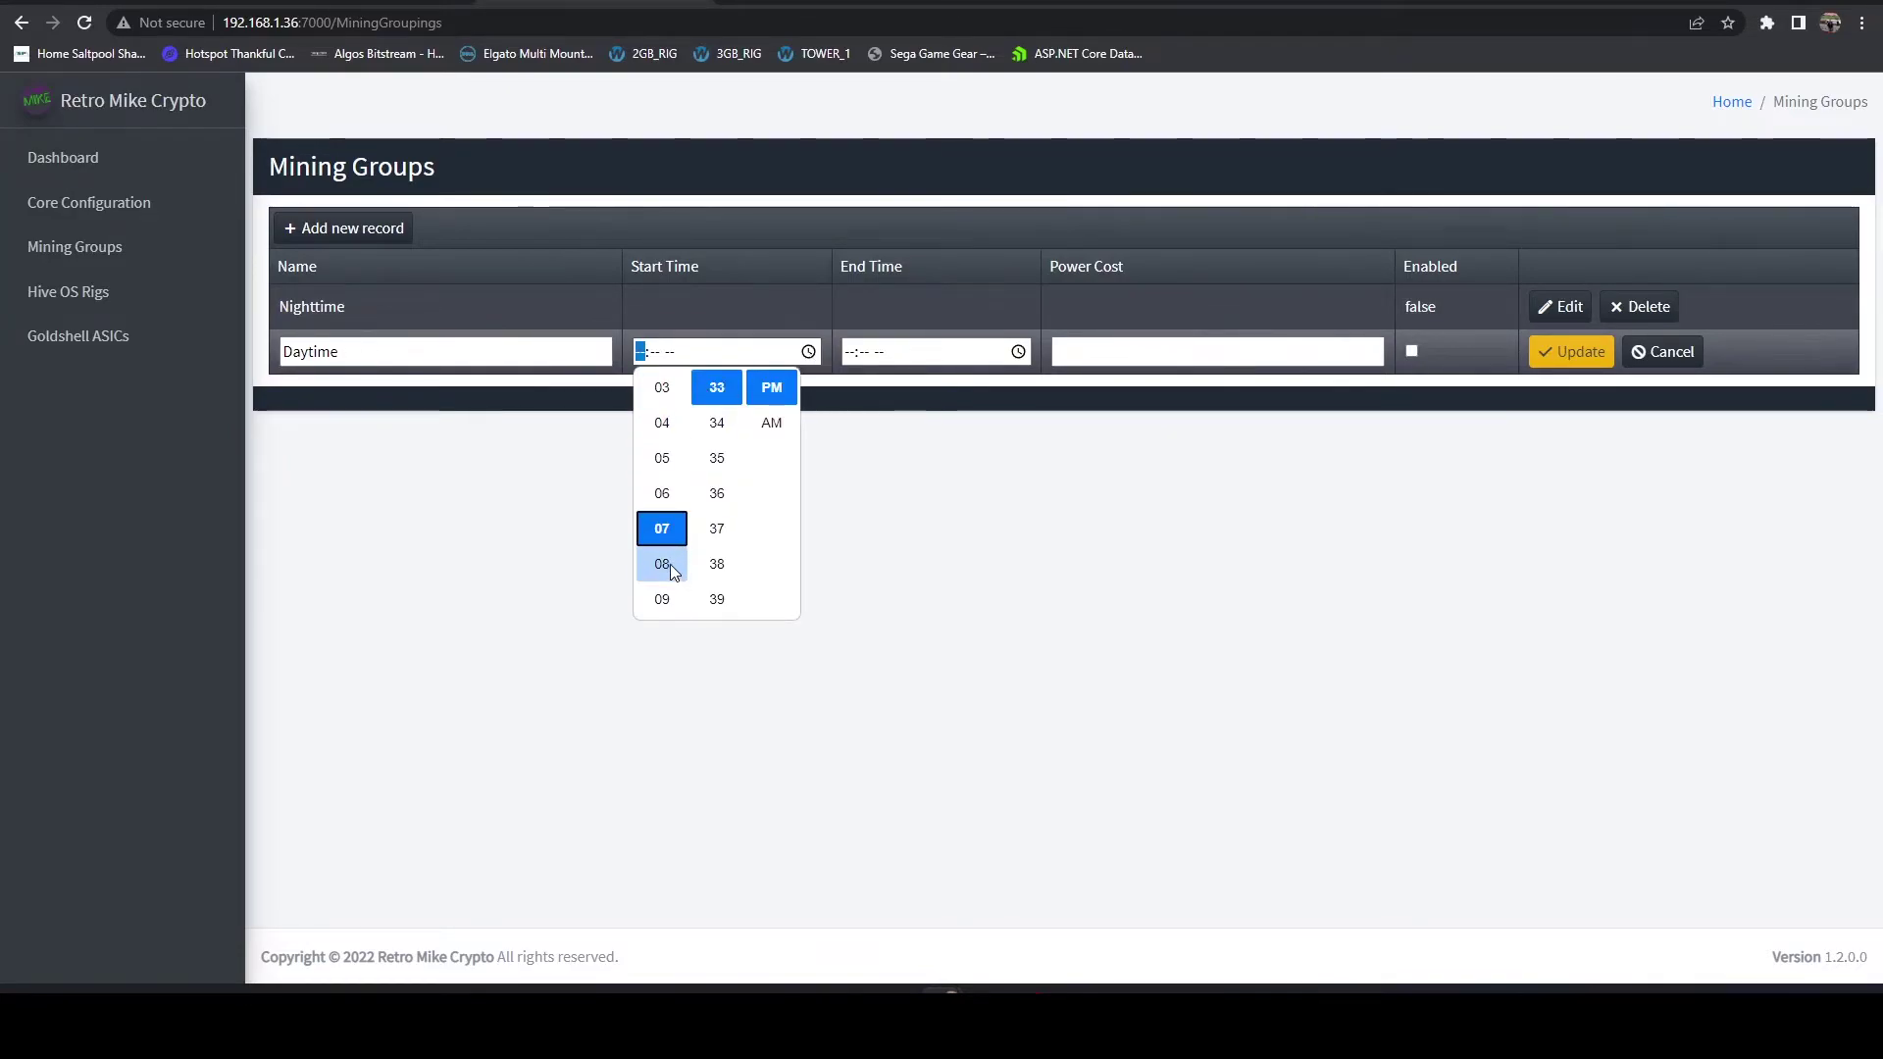
click(673, 571)
scroll(719, 501, up, 10)
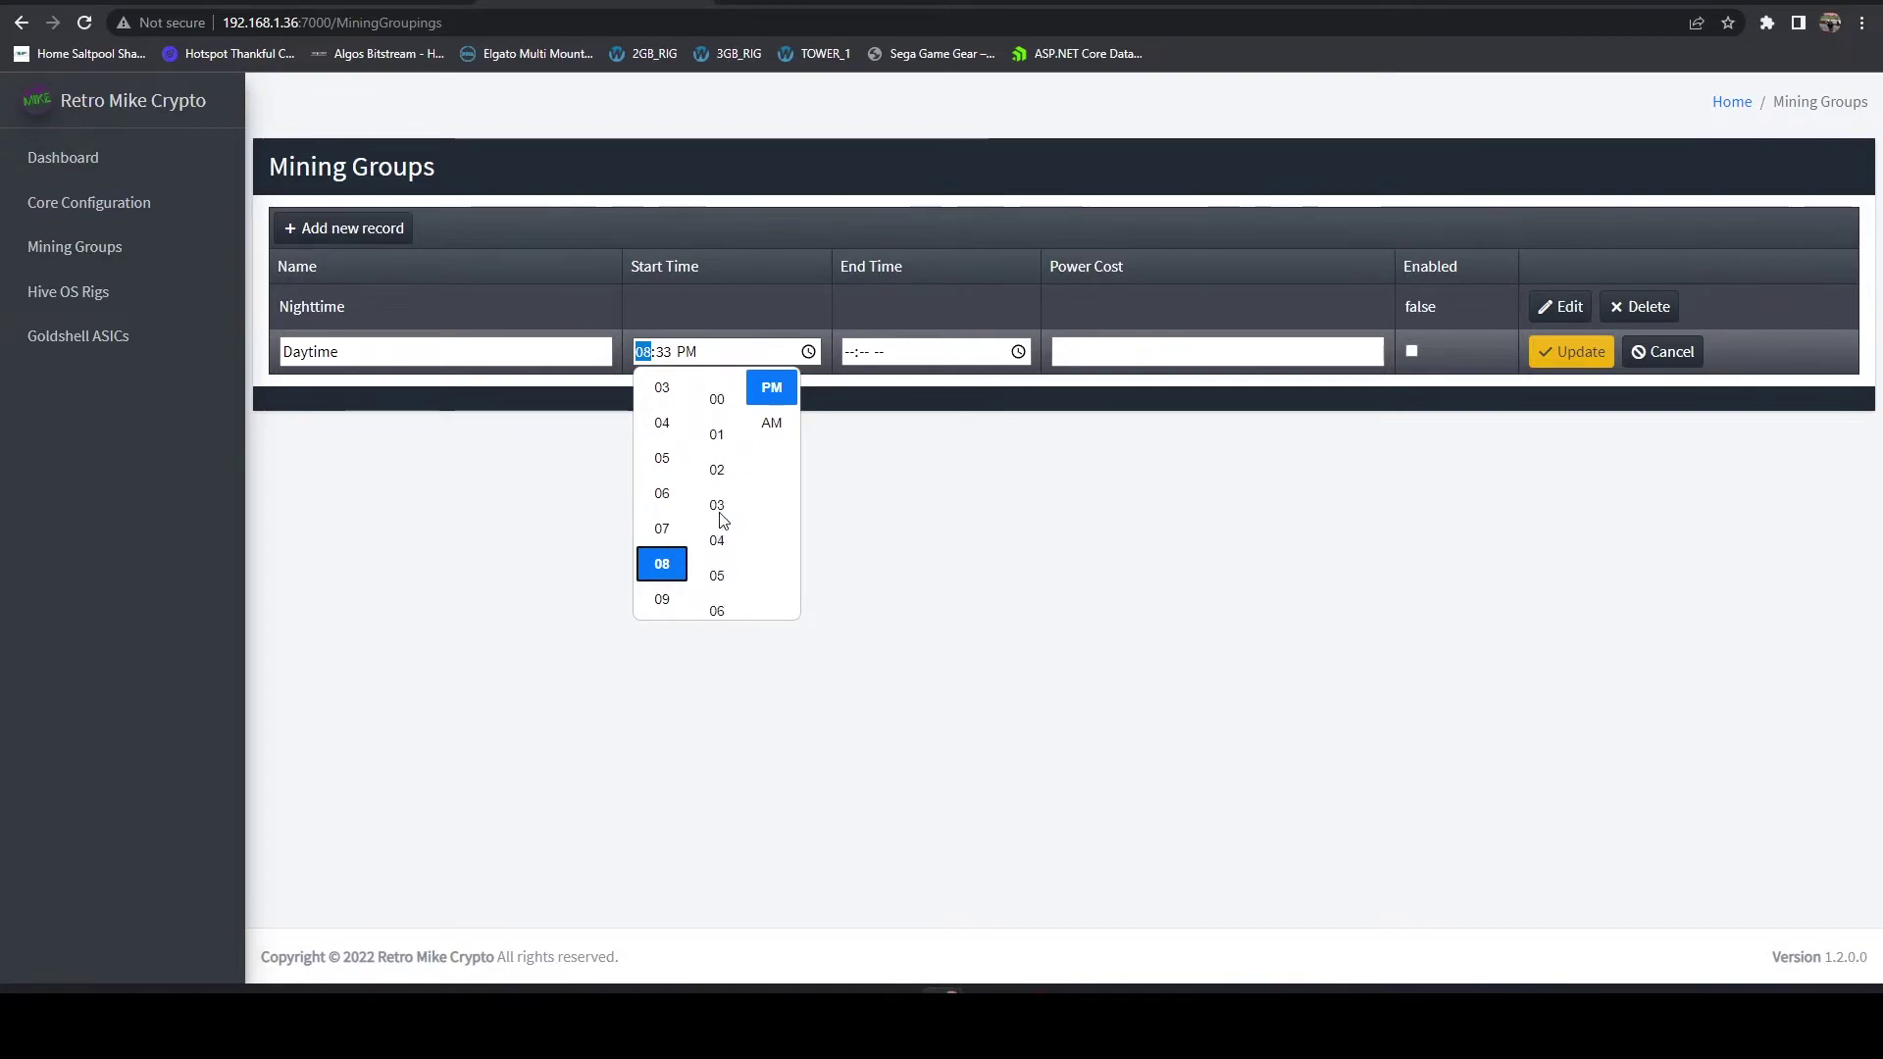
click(725, 427)
click(772, 422)
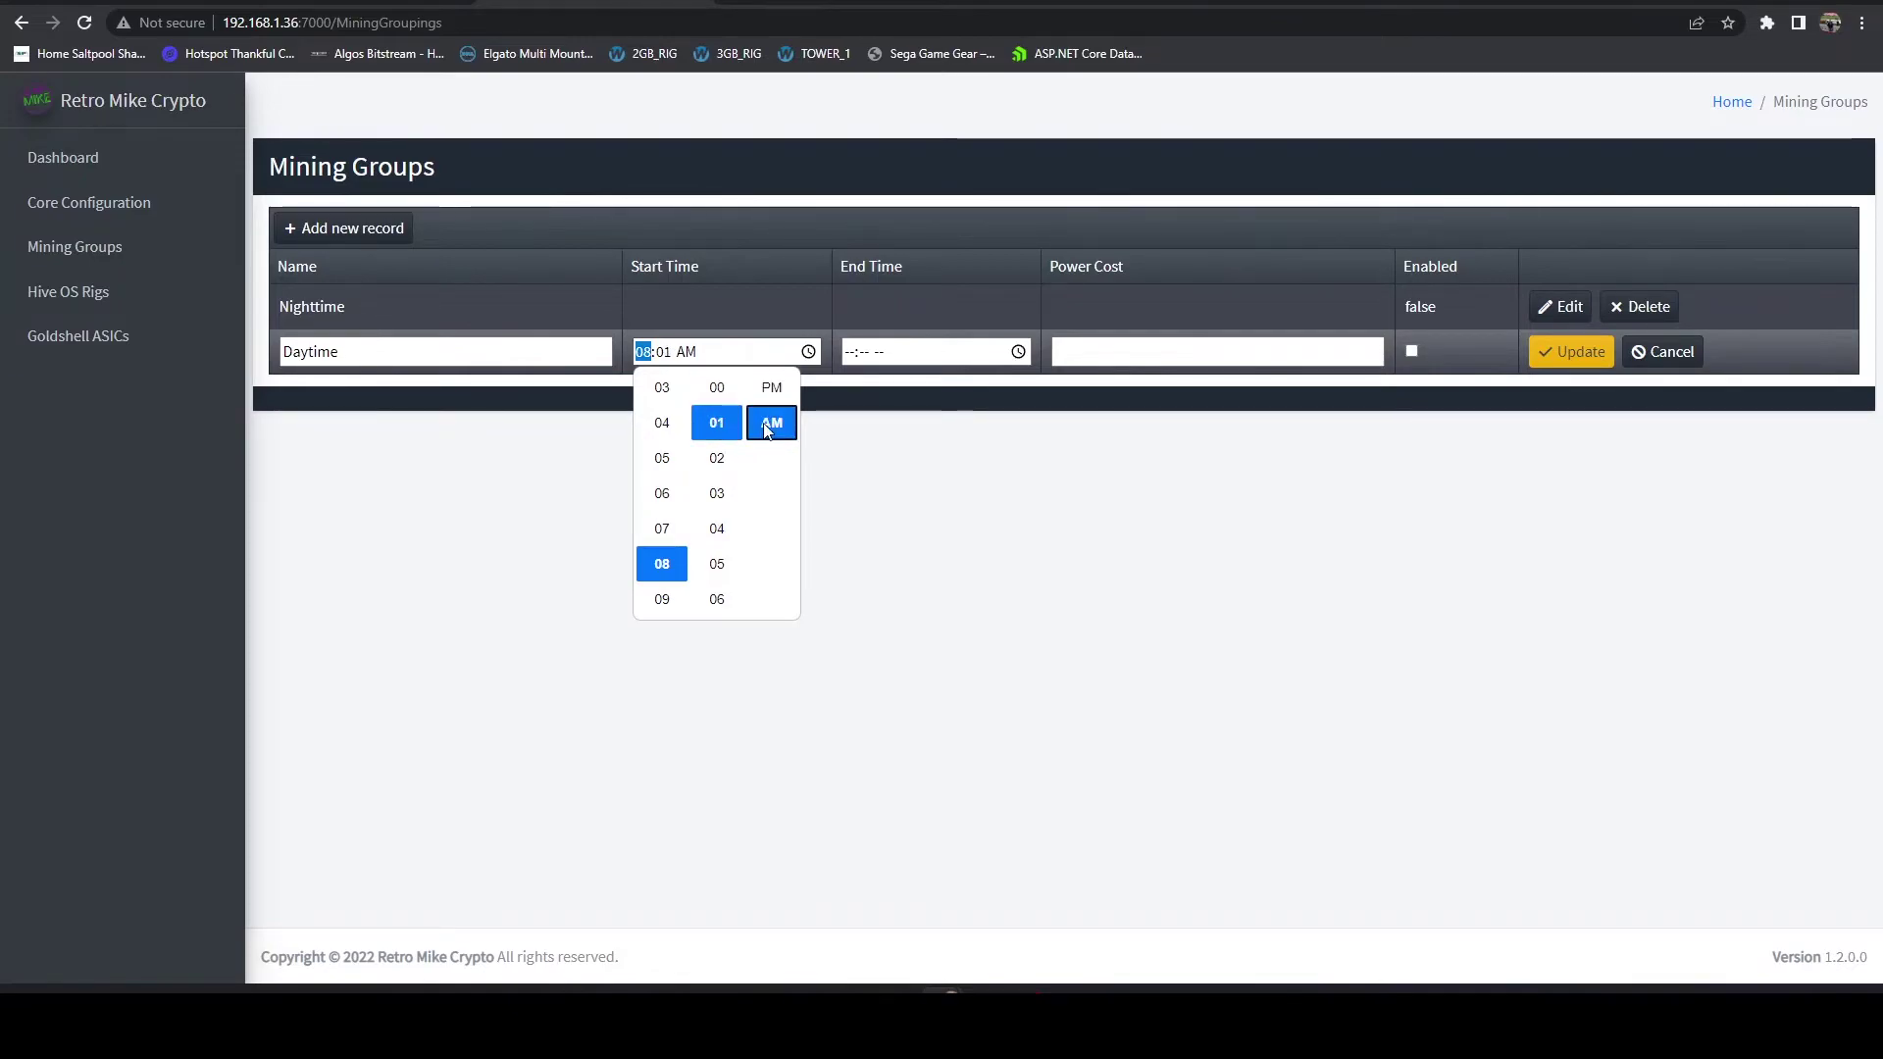
Step: Set the Daytime group's end time to 06:00 PM
click(1019, 352)
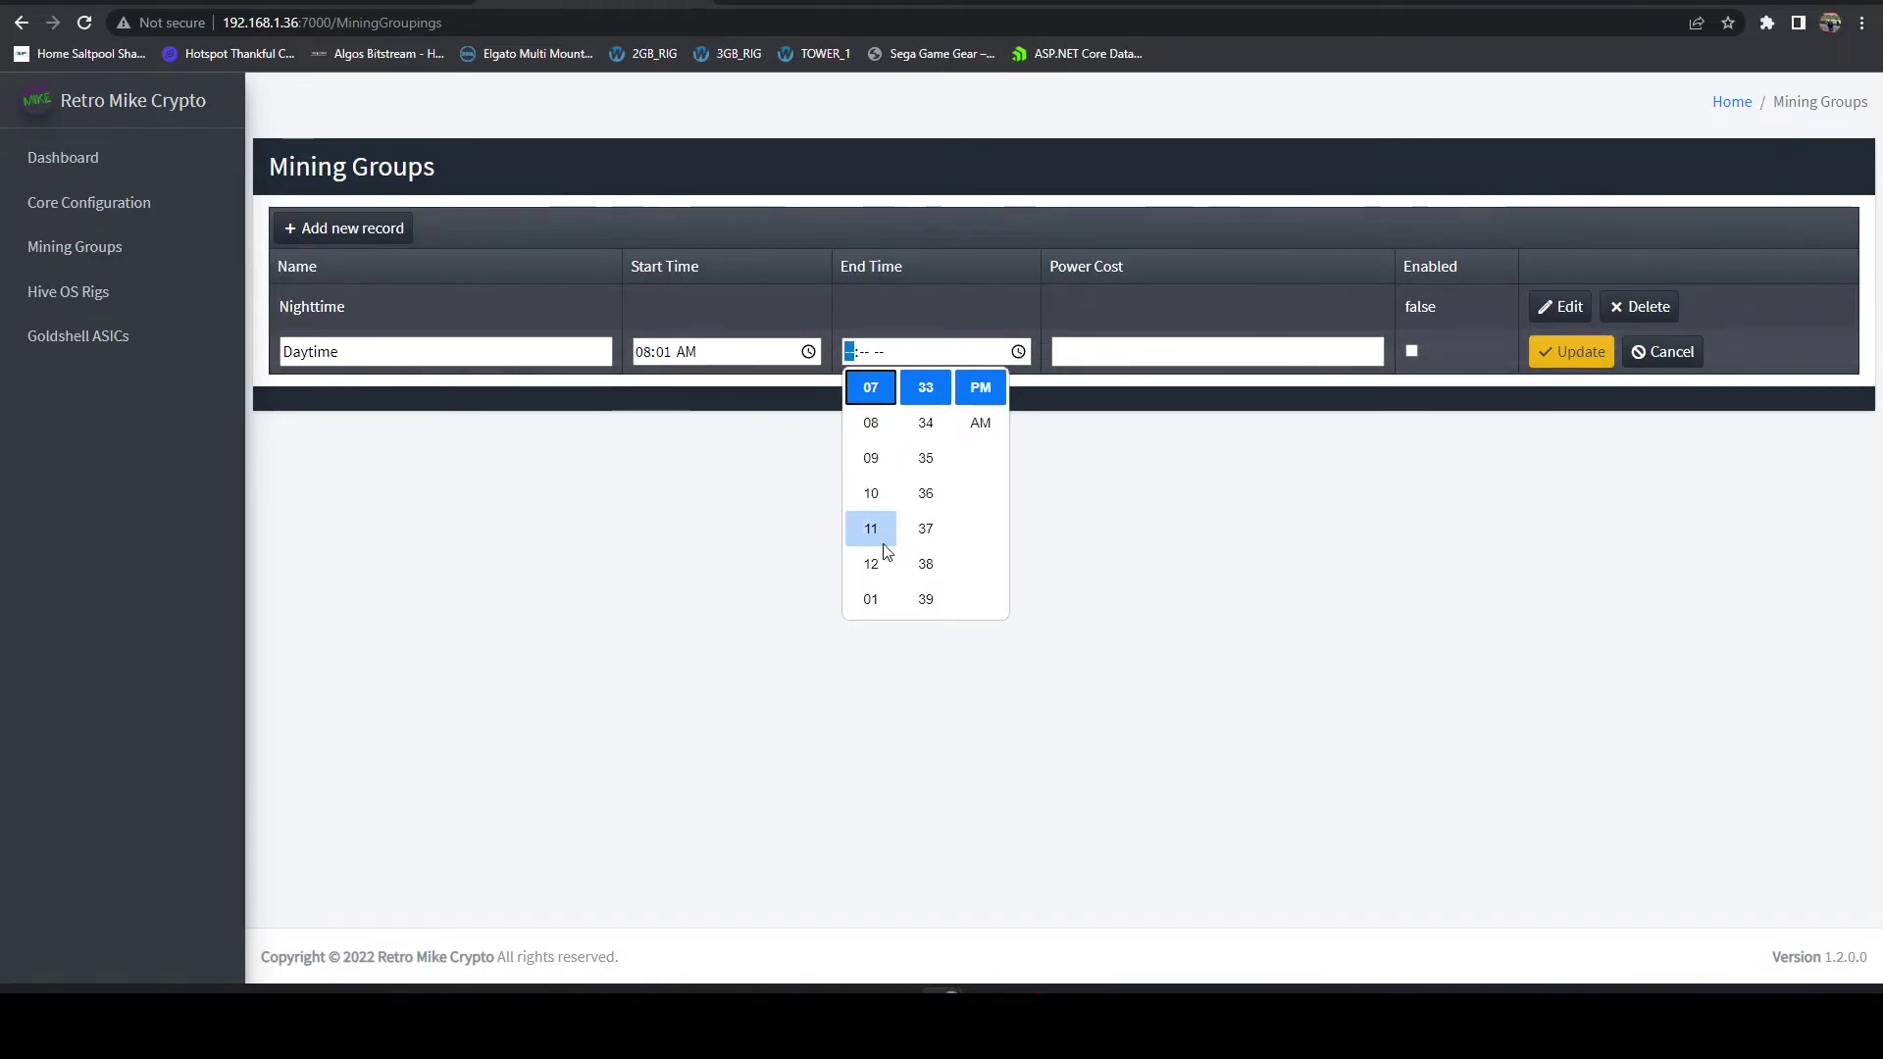
scroll(875, 540, up, 3)
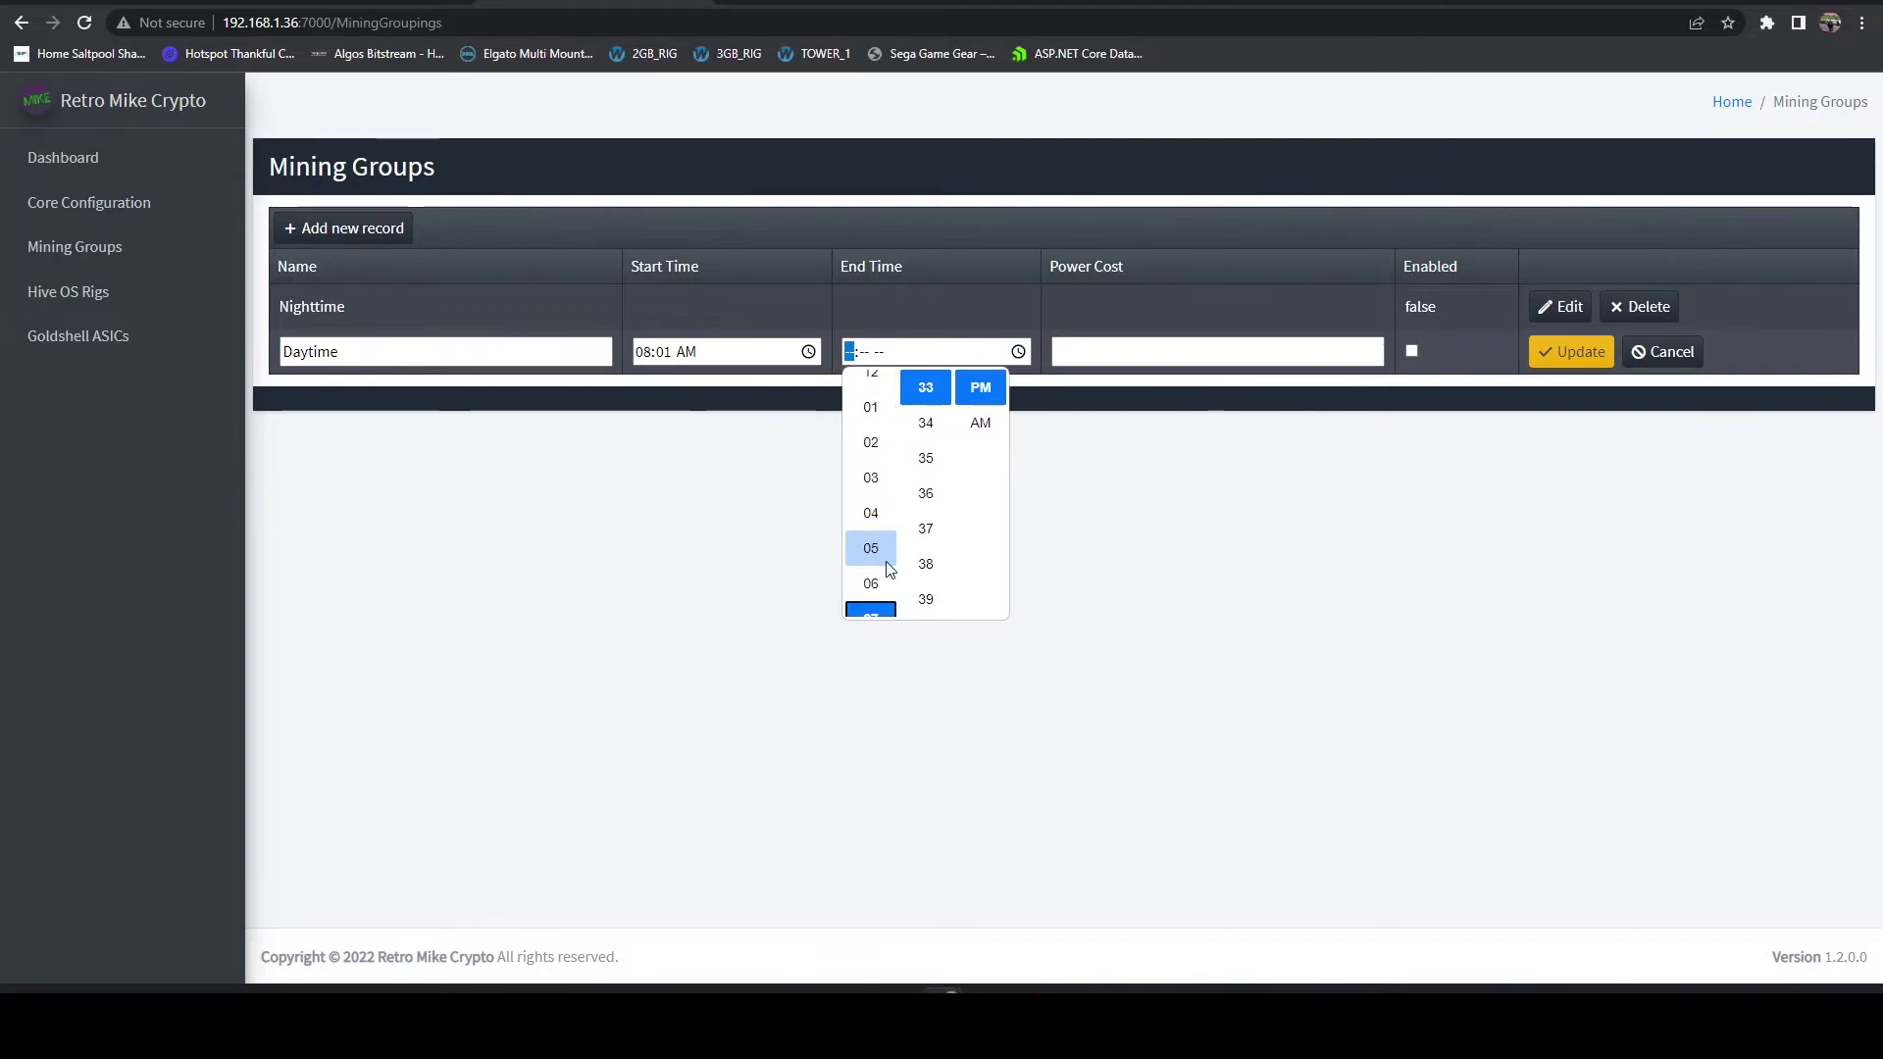
click(871, 580)
scroll(917, 491, up, 5)
scroll(912, 480, up, 5)
click(934, 419)
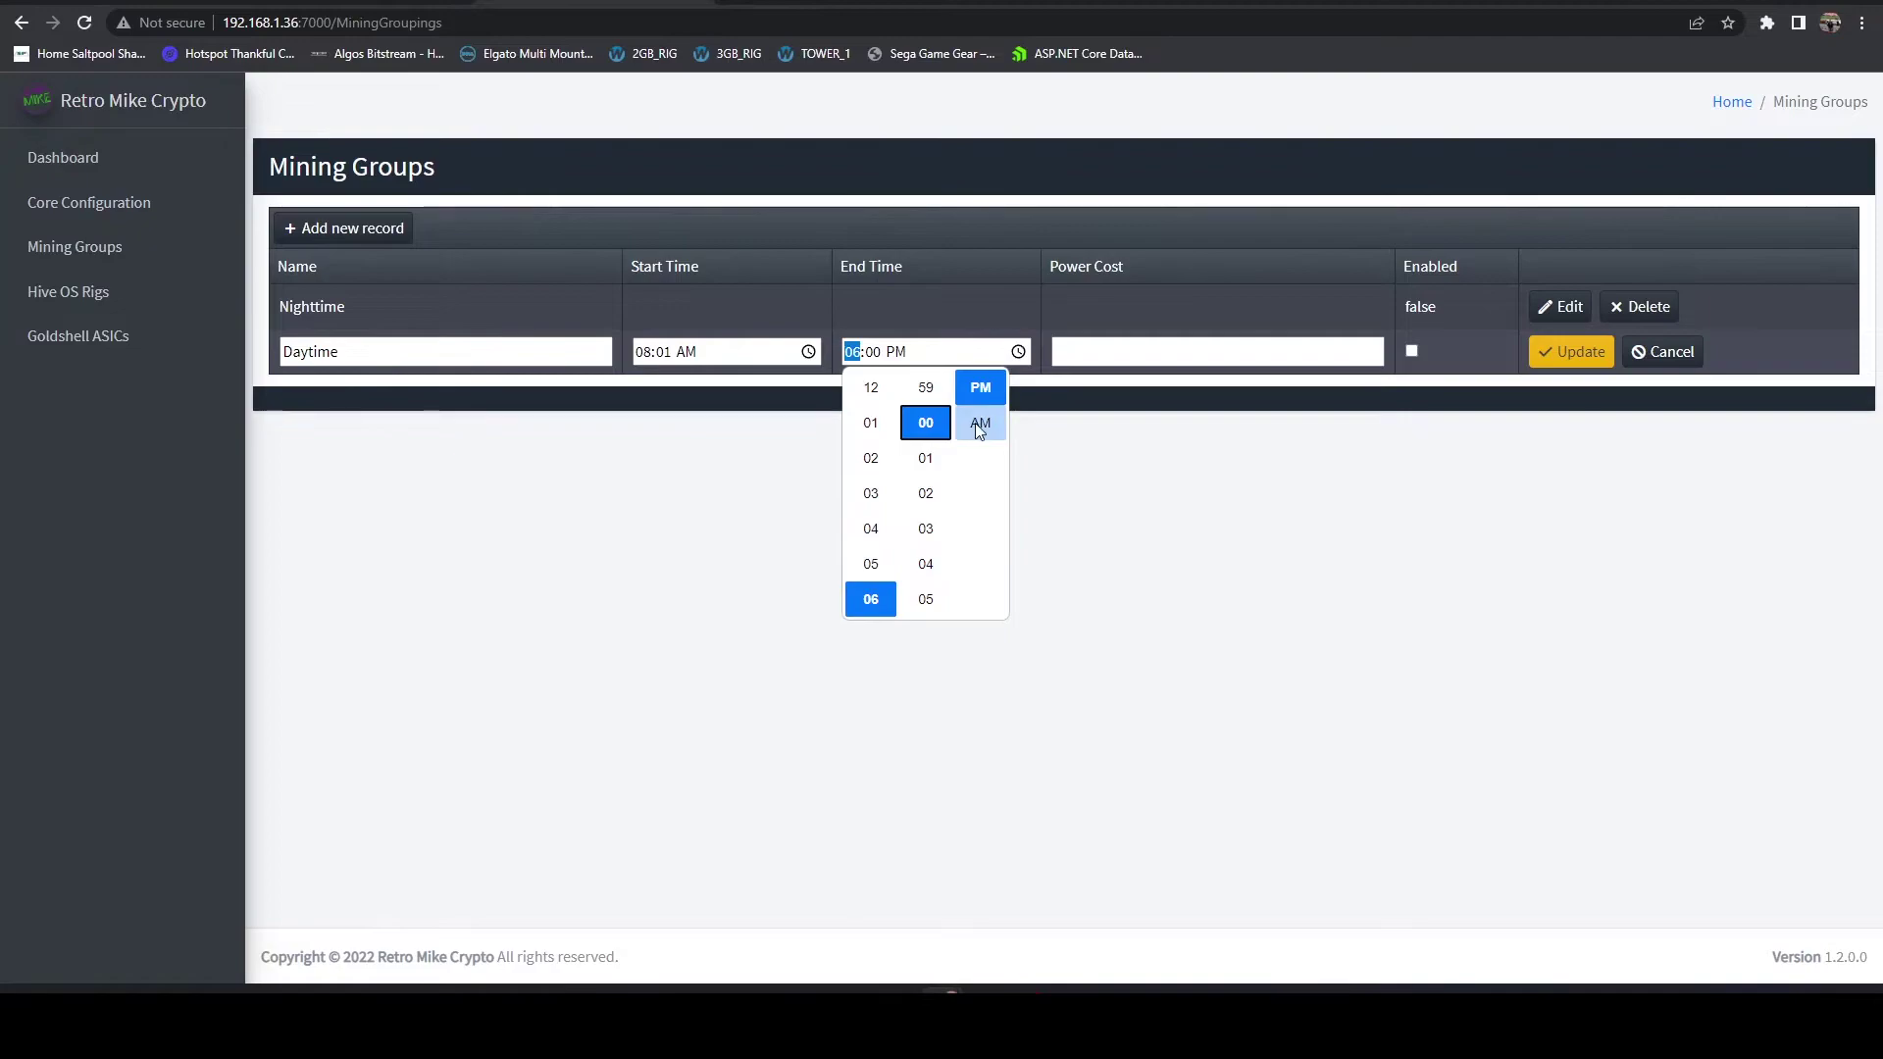
Step: Set the Daytime group's power cost to 0.15 and save the record
click(1188, 362)
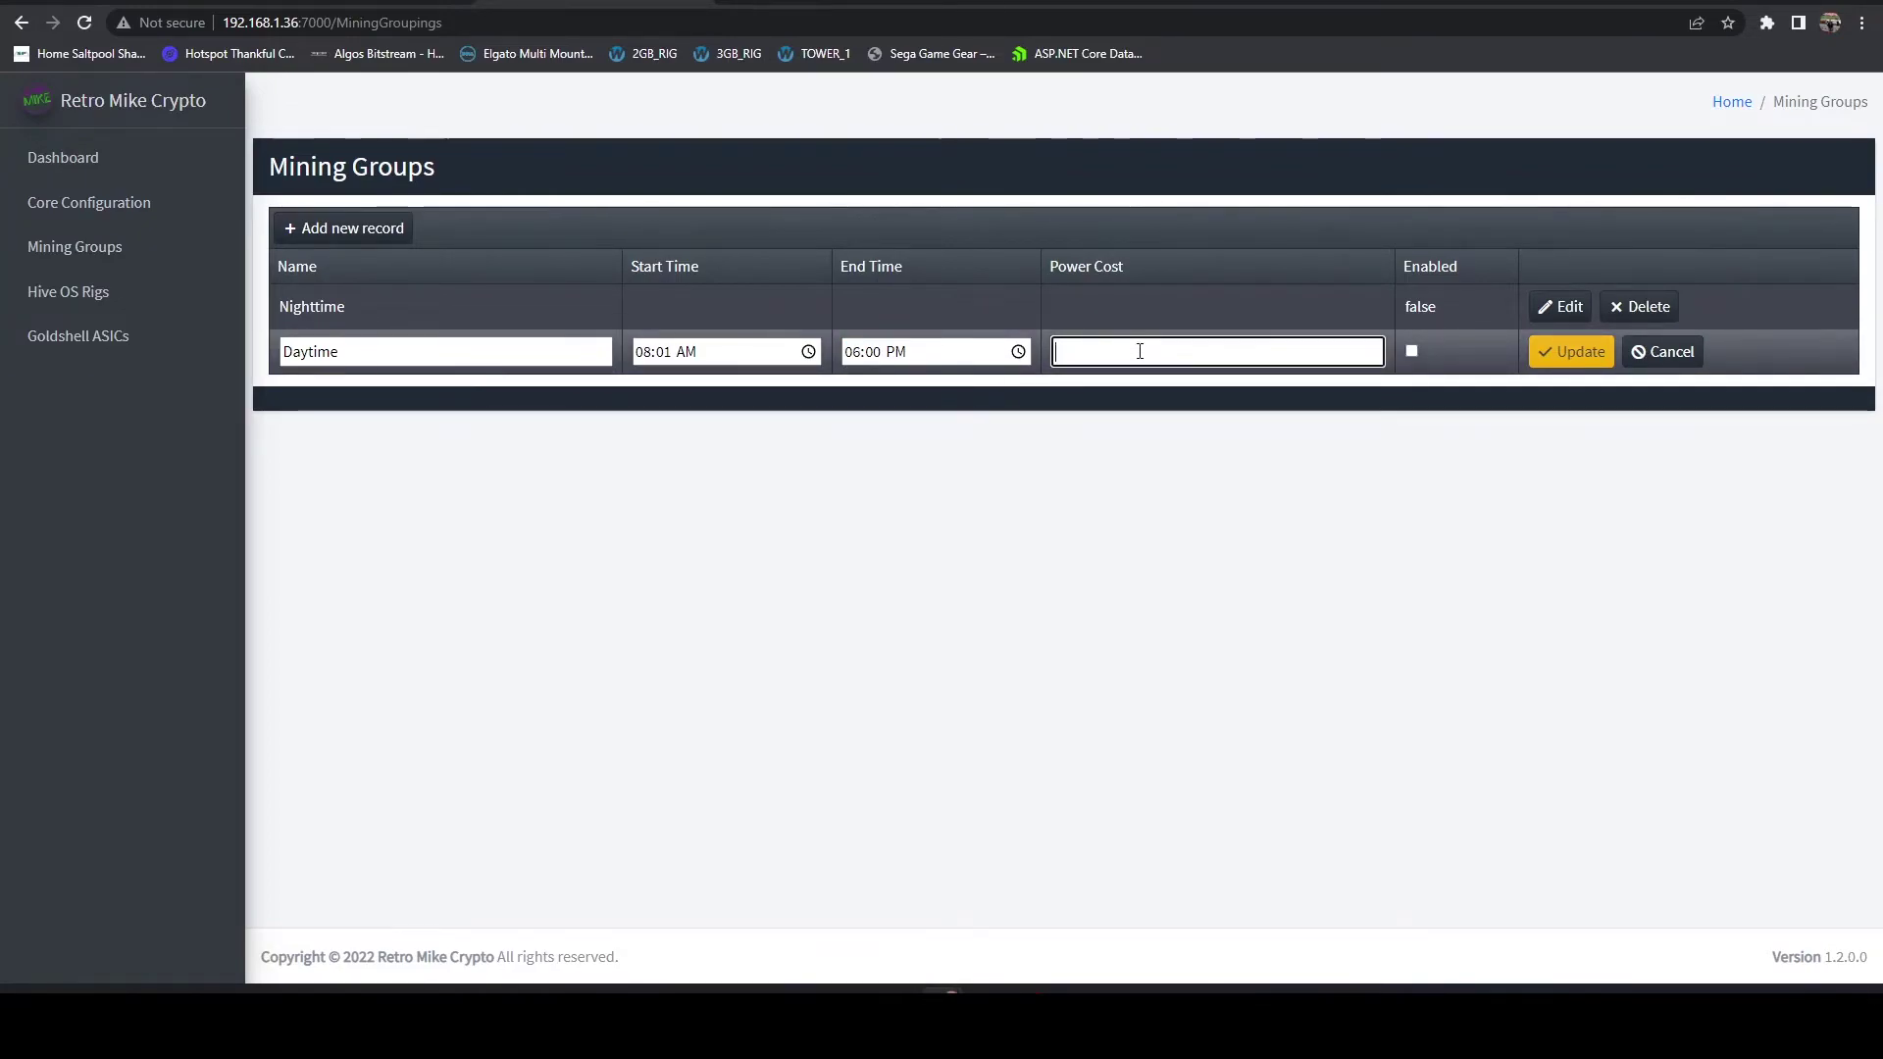
text(.)
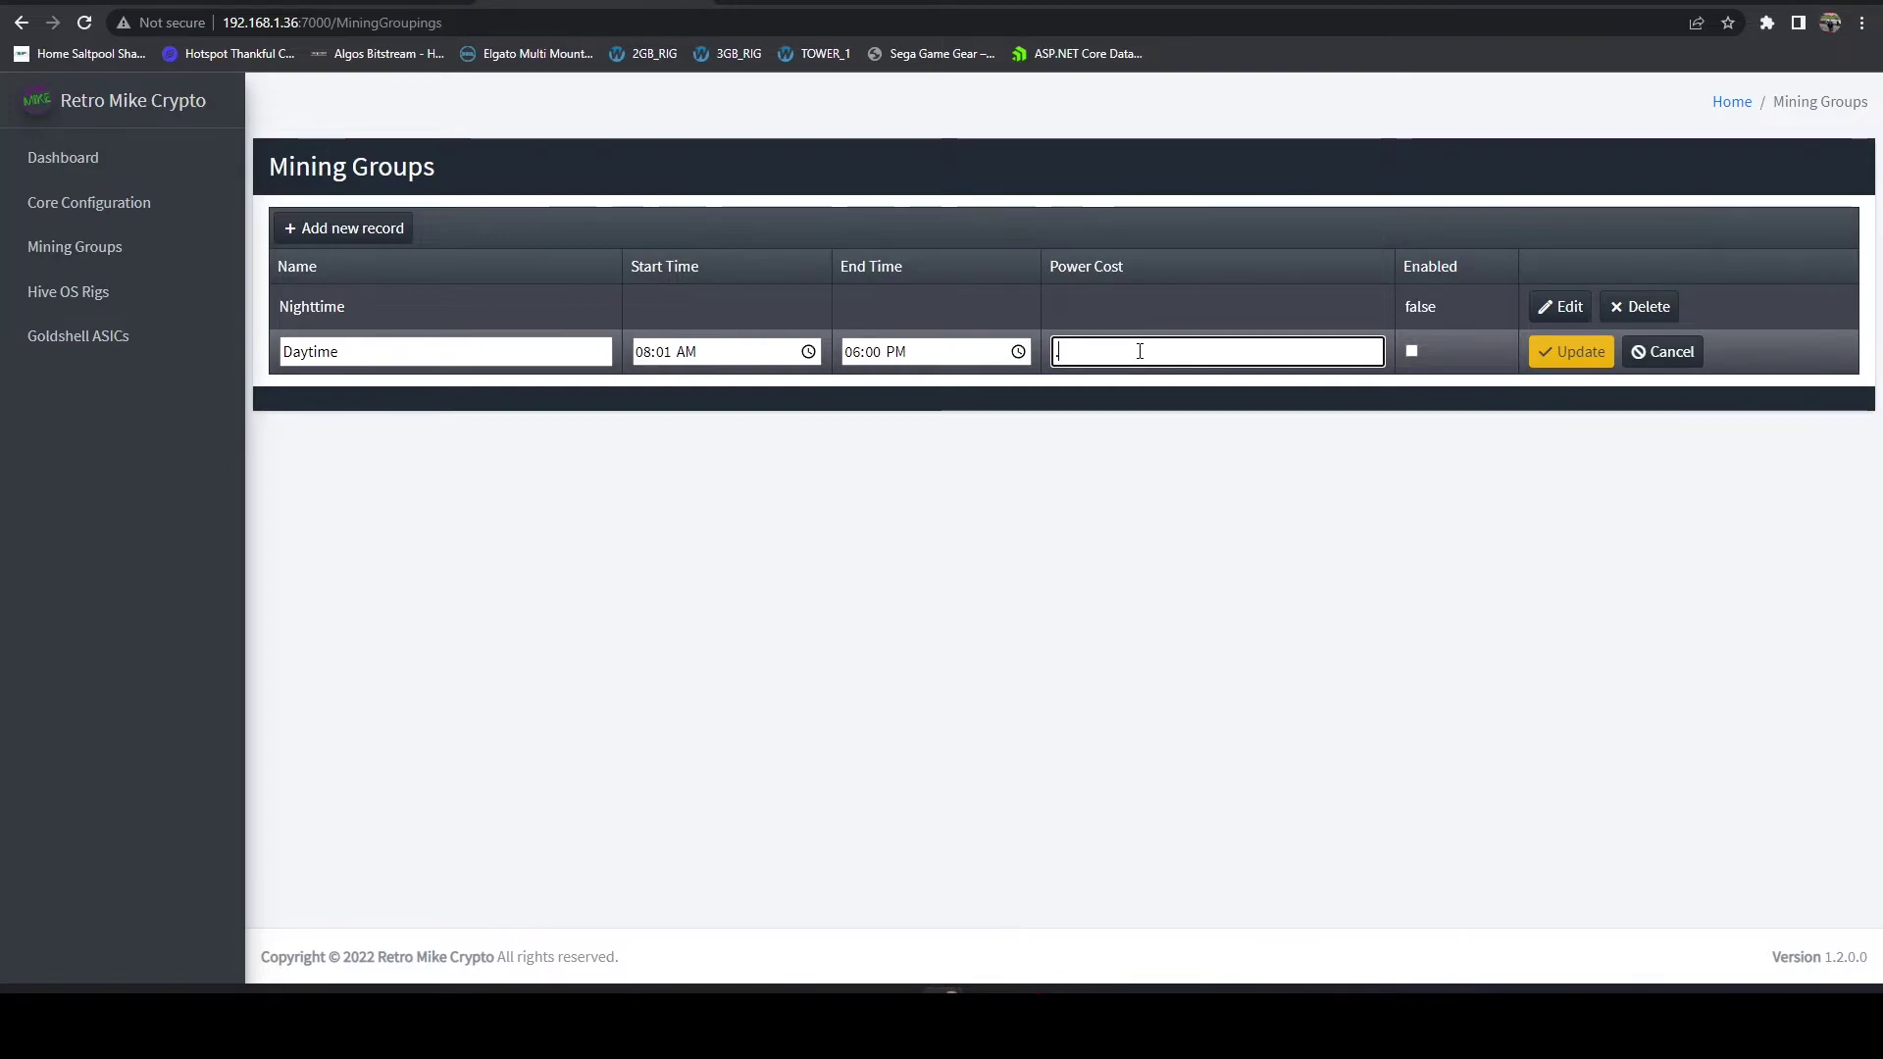
text(0)
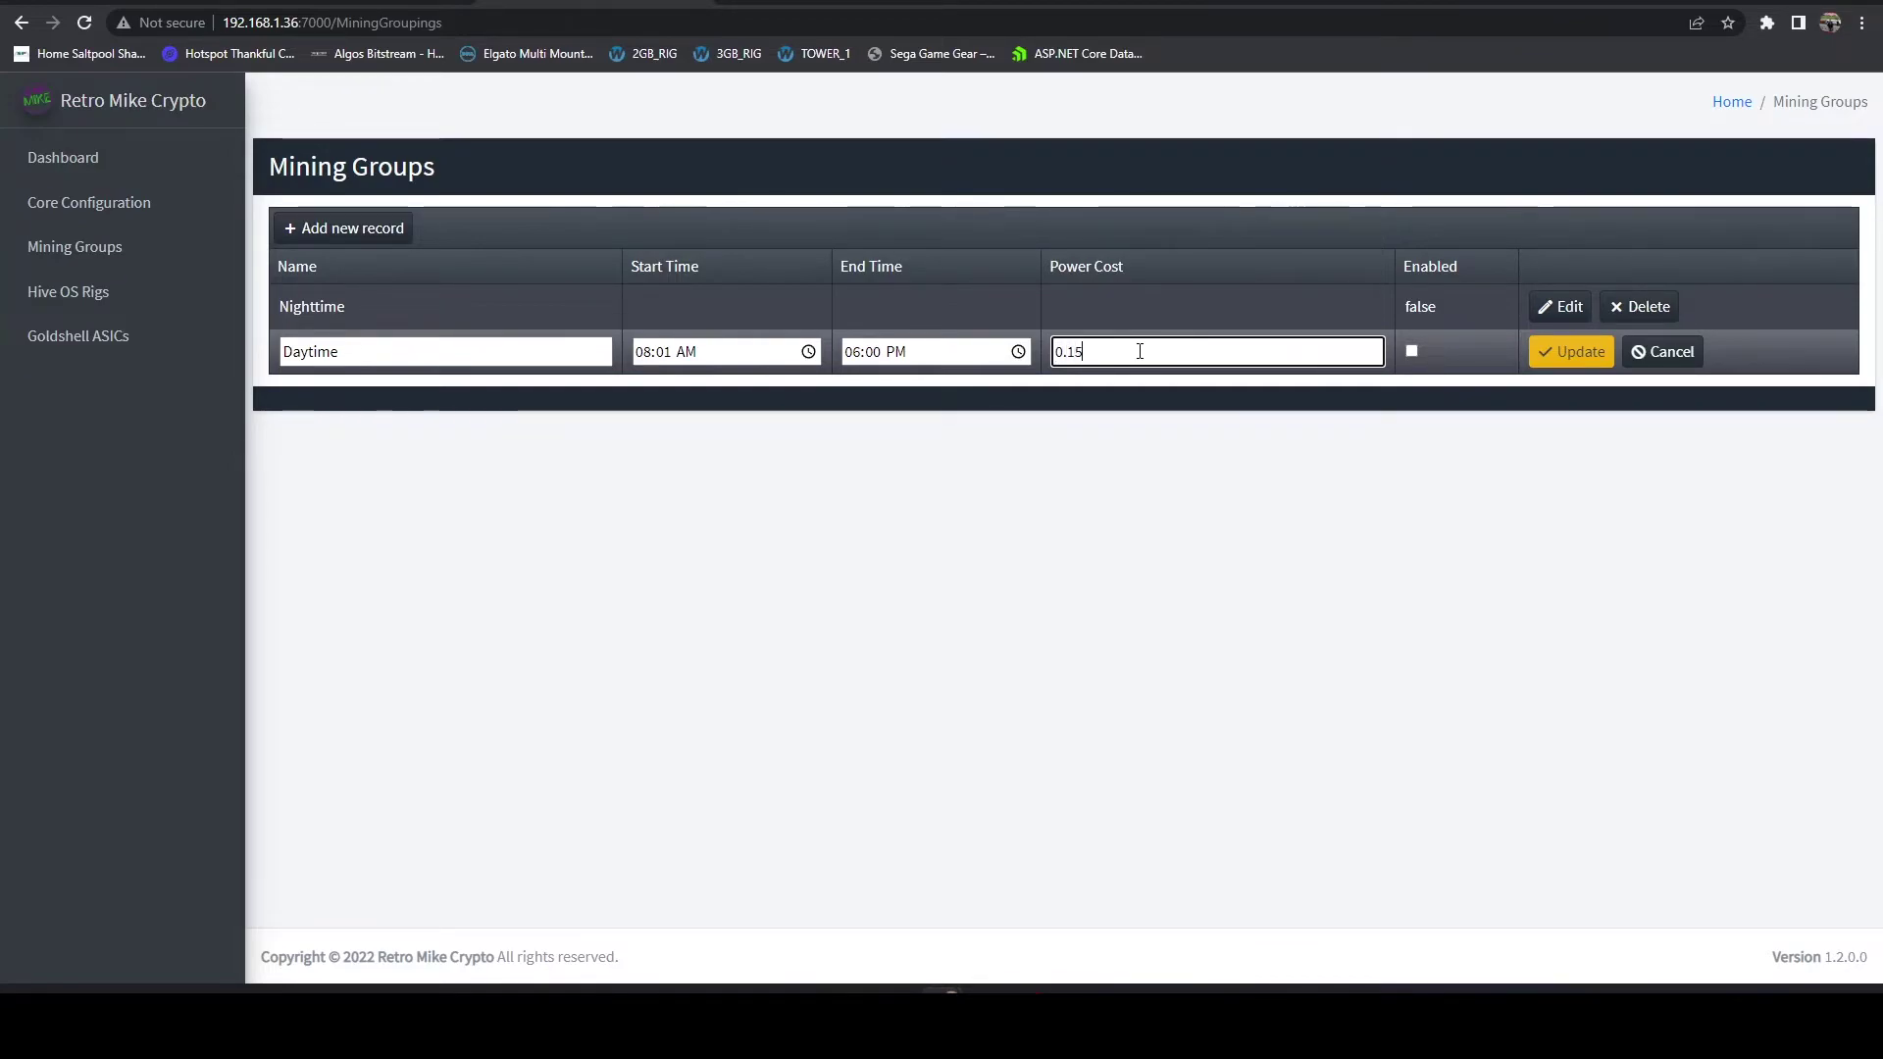
text(15)
click(1569, 351)
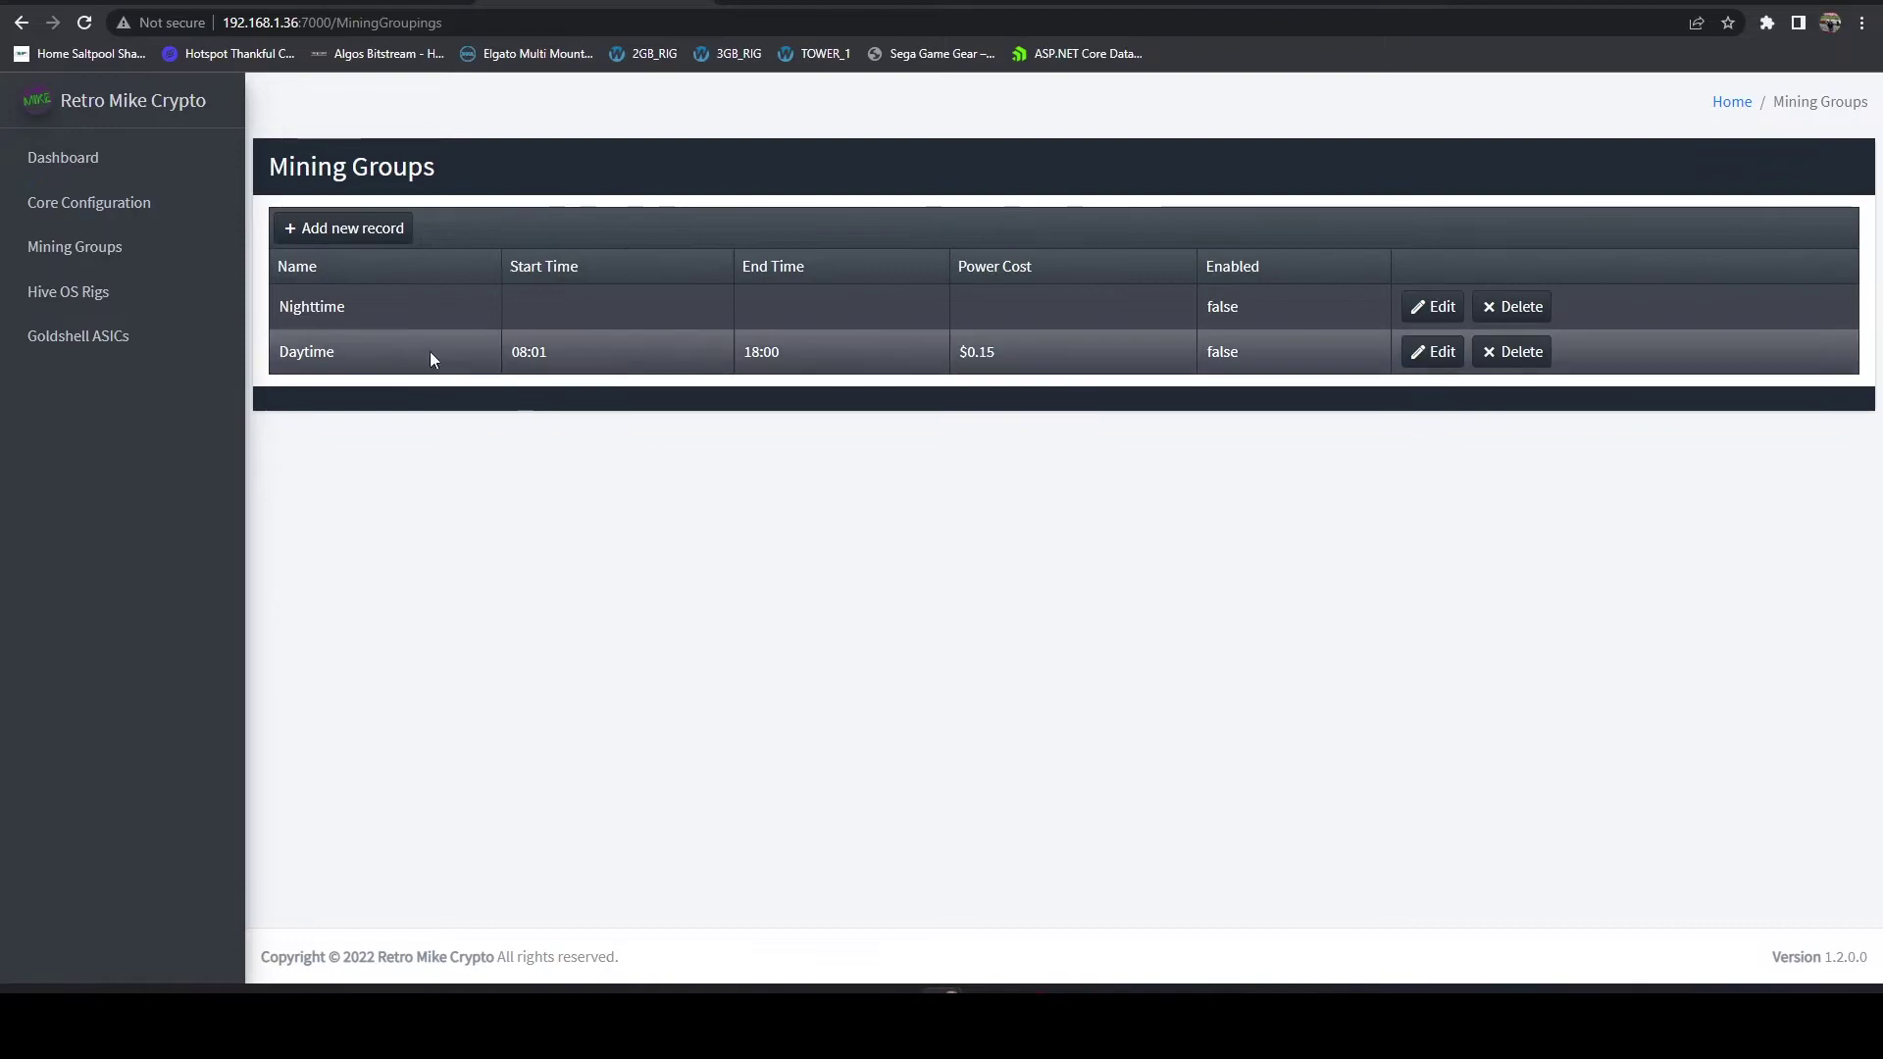
Step: Edit the Nighttime mining group and set its start time to 06:01 PM
click(1441, 307)
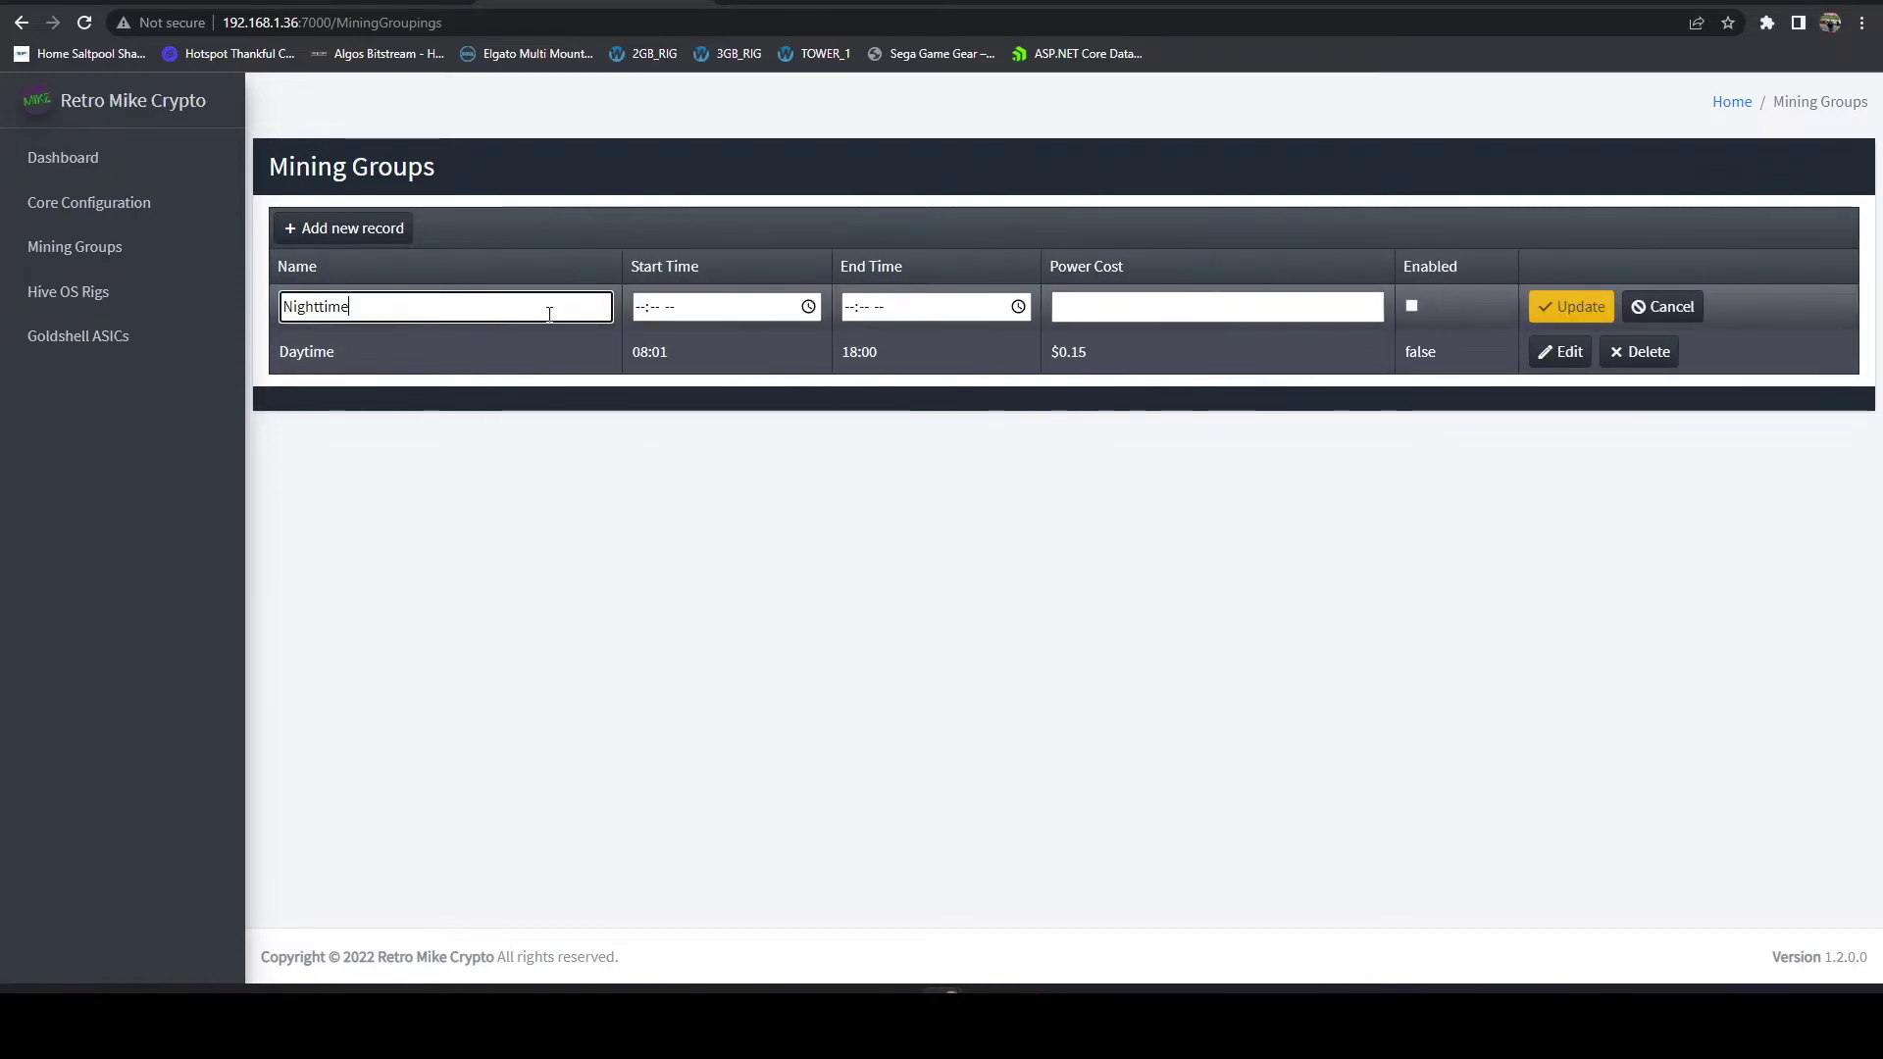
click(808, 307)
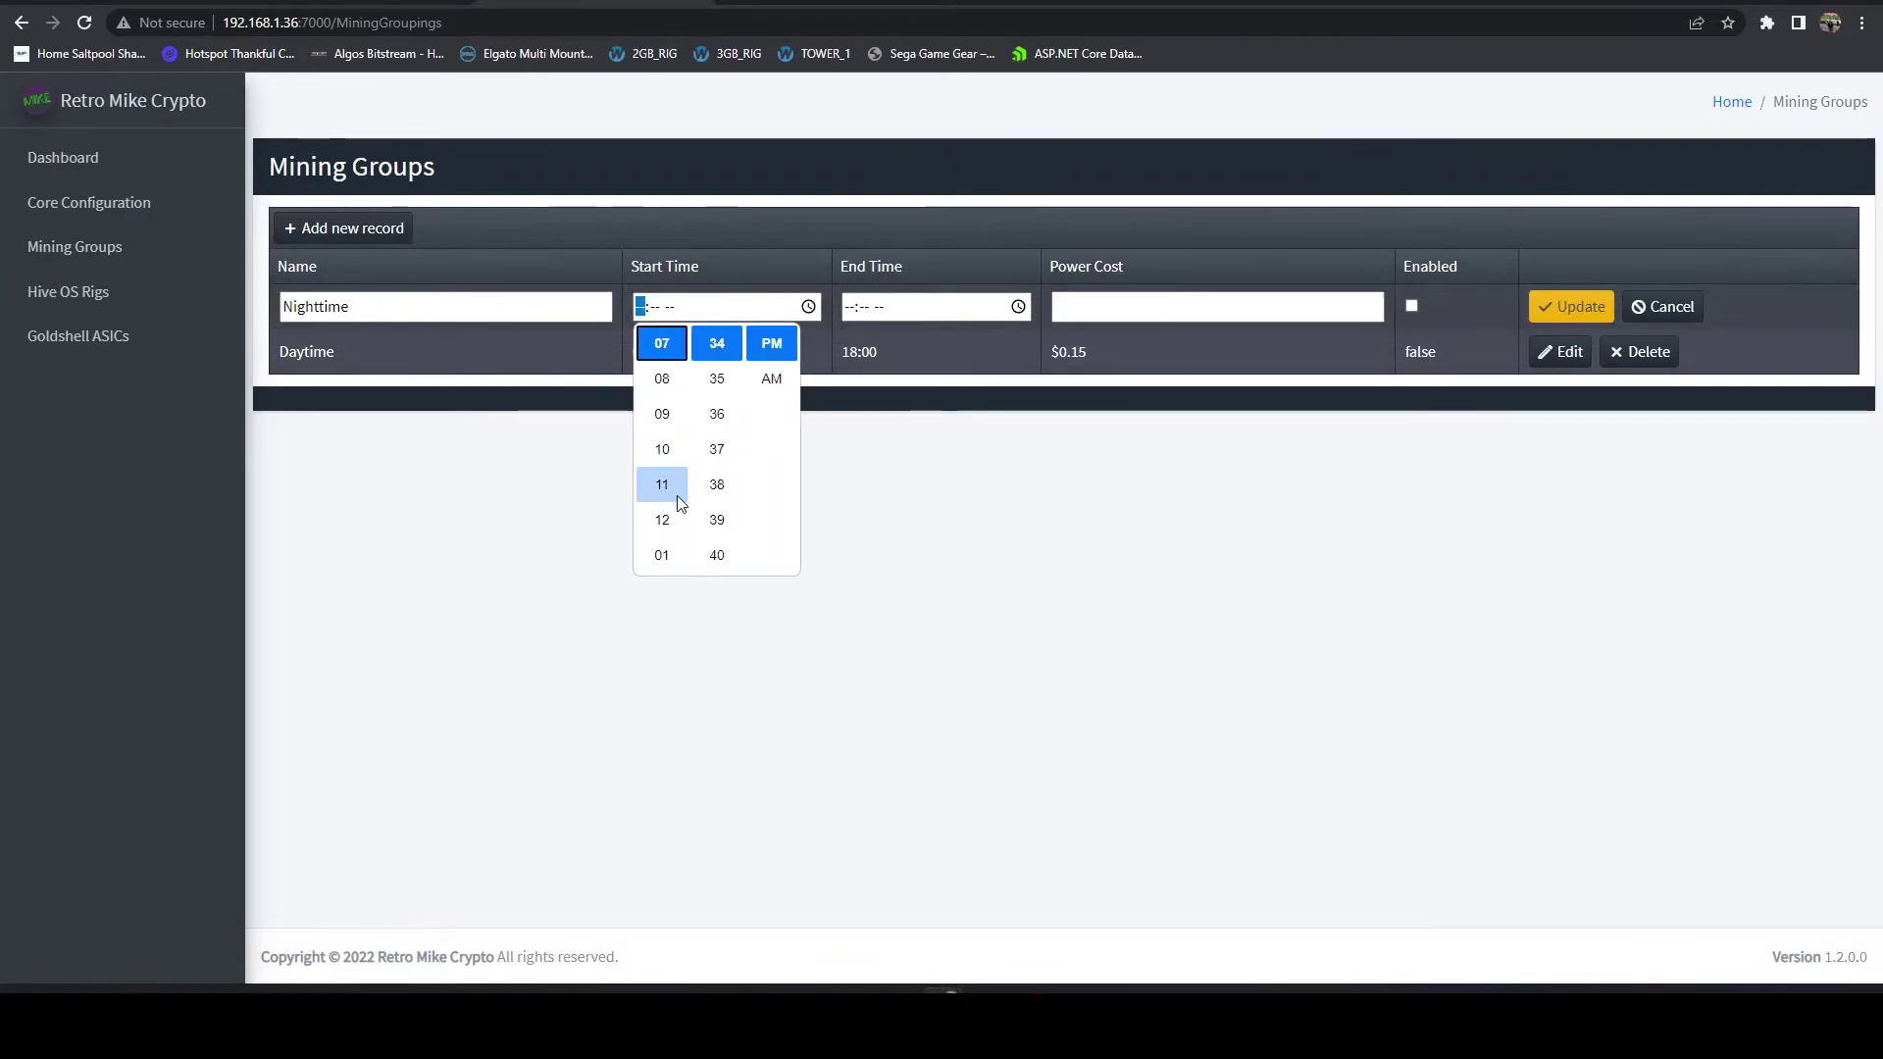
scroll(659, 495, down, 2)
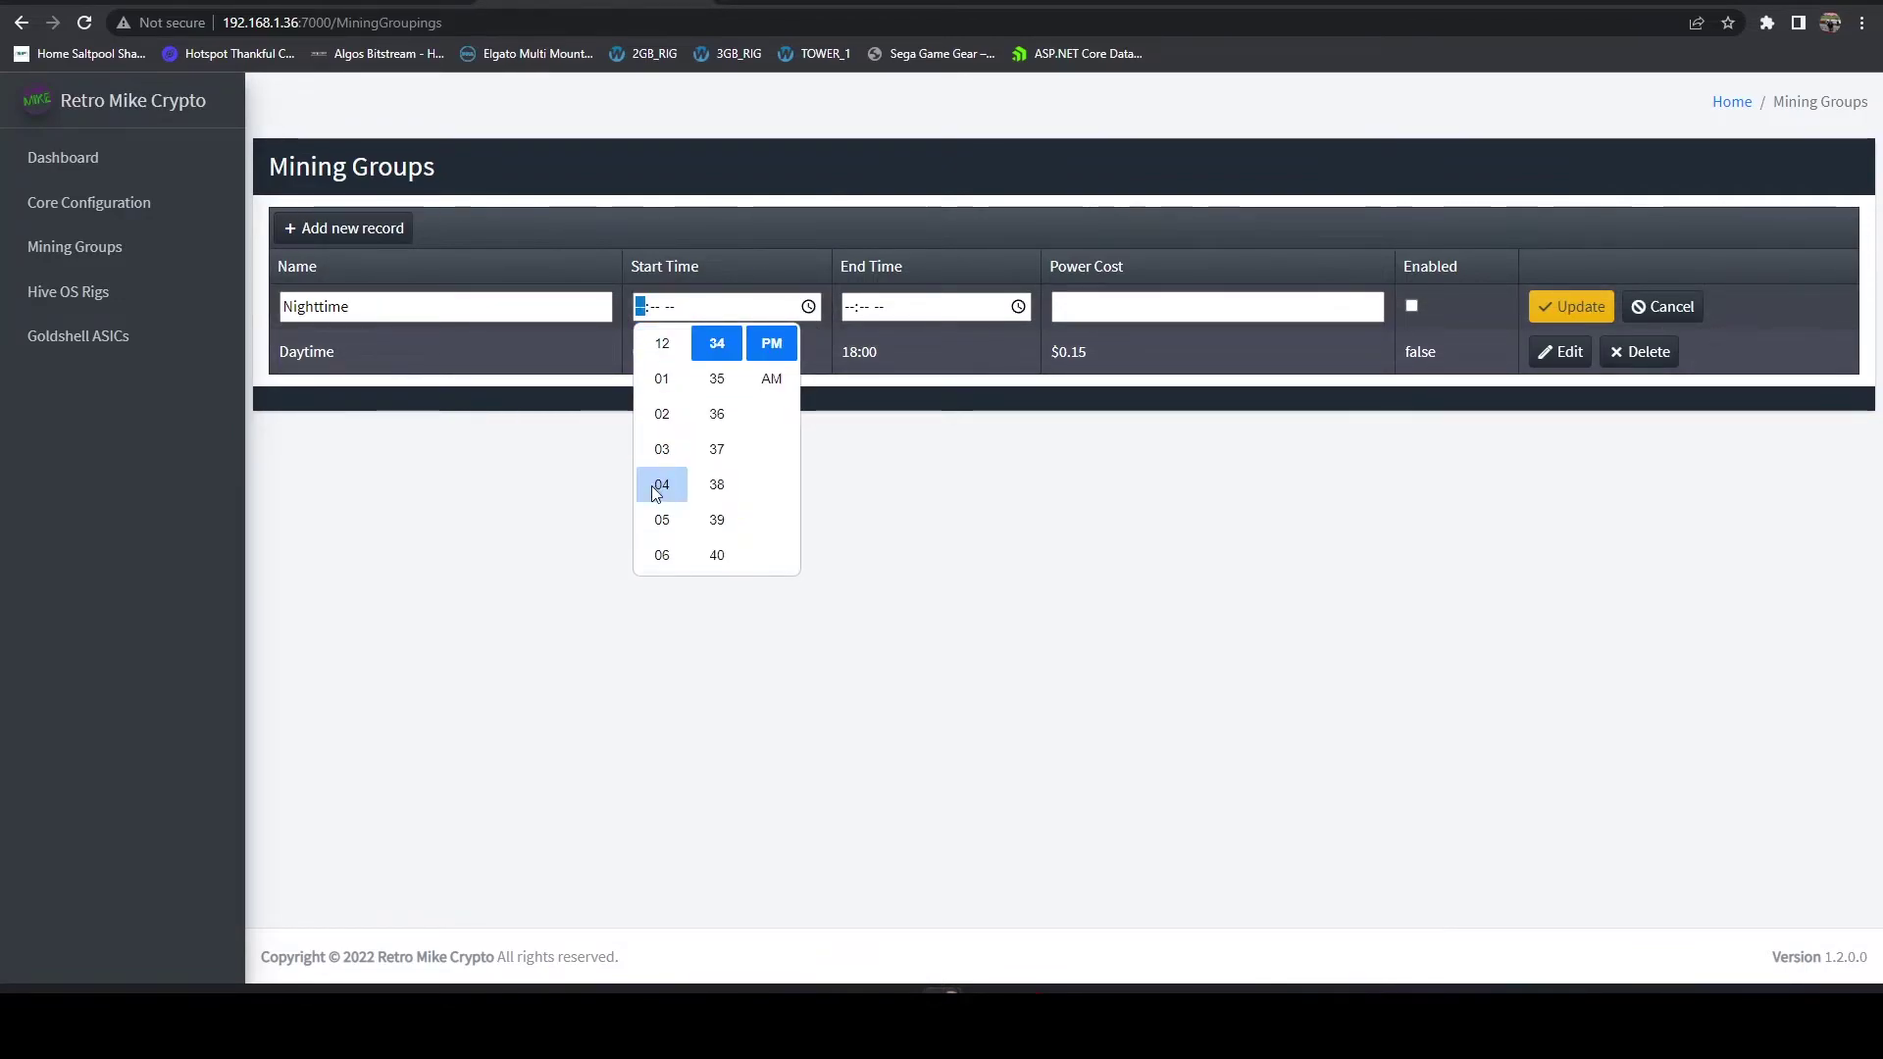
scroll(647, 419, down, 1)
click(662, 540)
scroll(726, 441, down, 3)
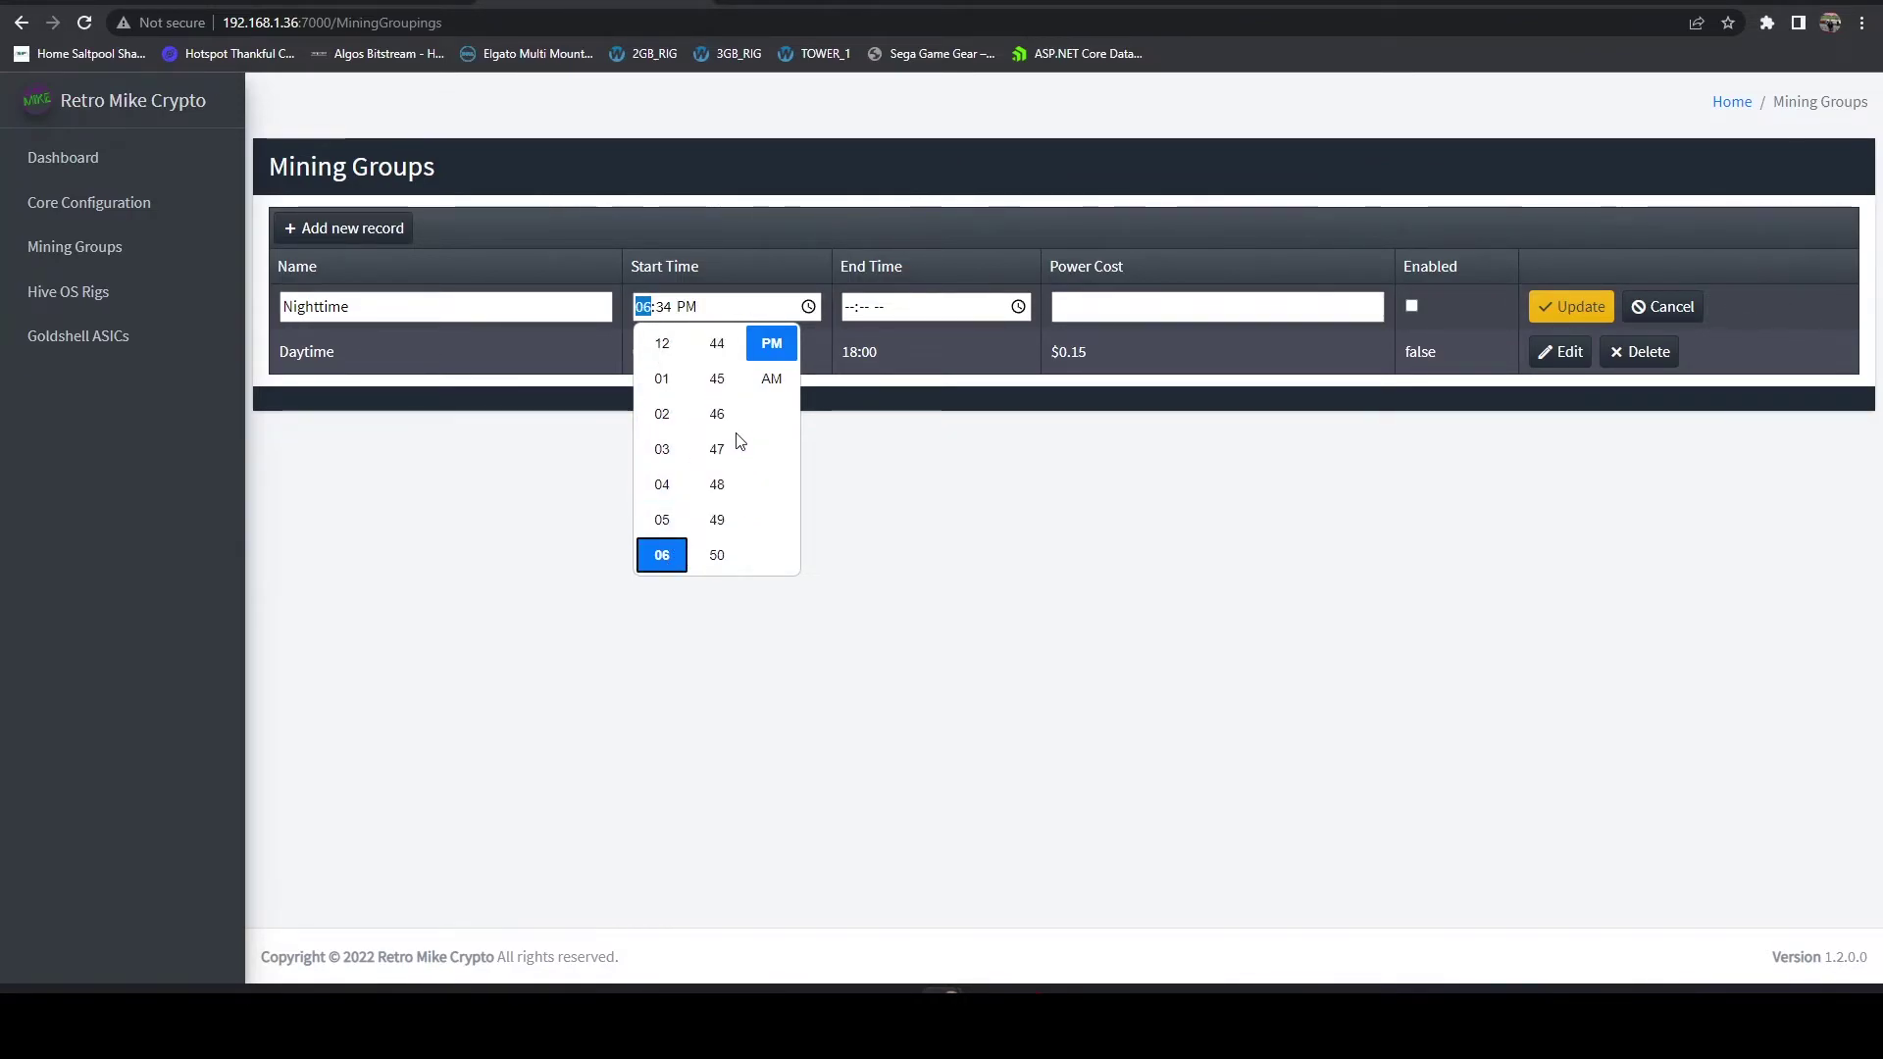
scroll(721, 491, up, 3)
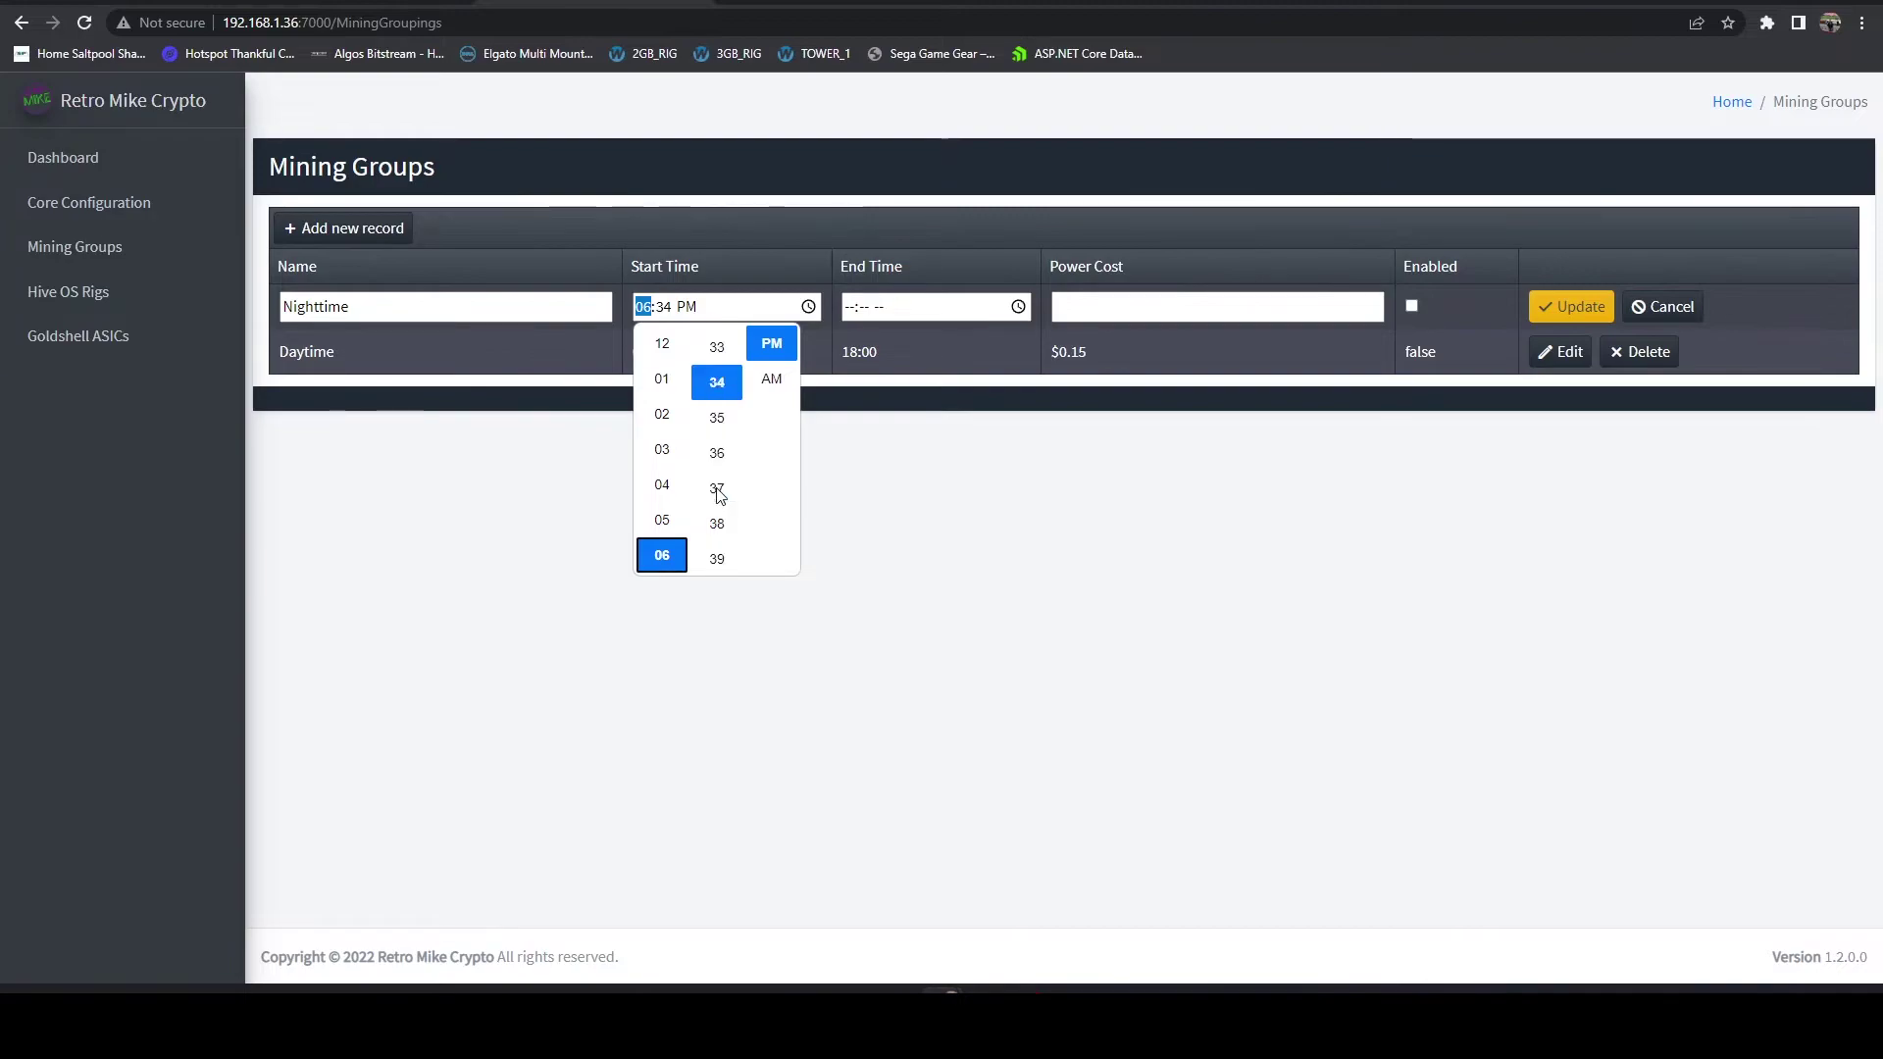
scroll(721, 491, down, 6)
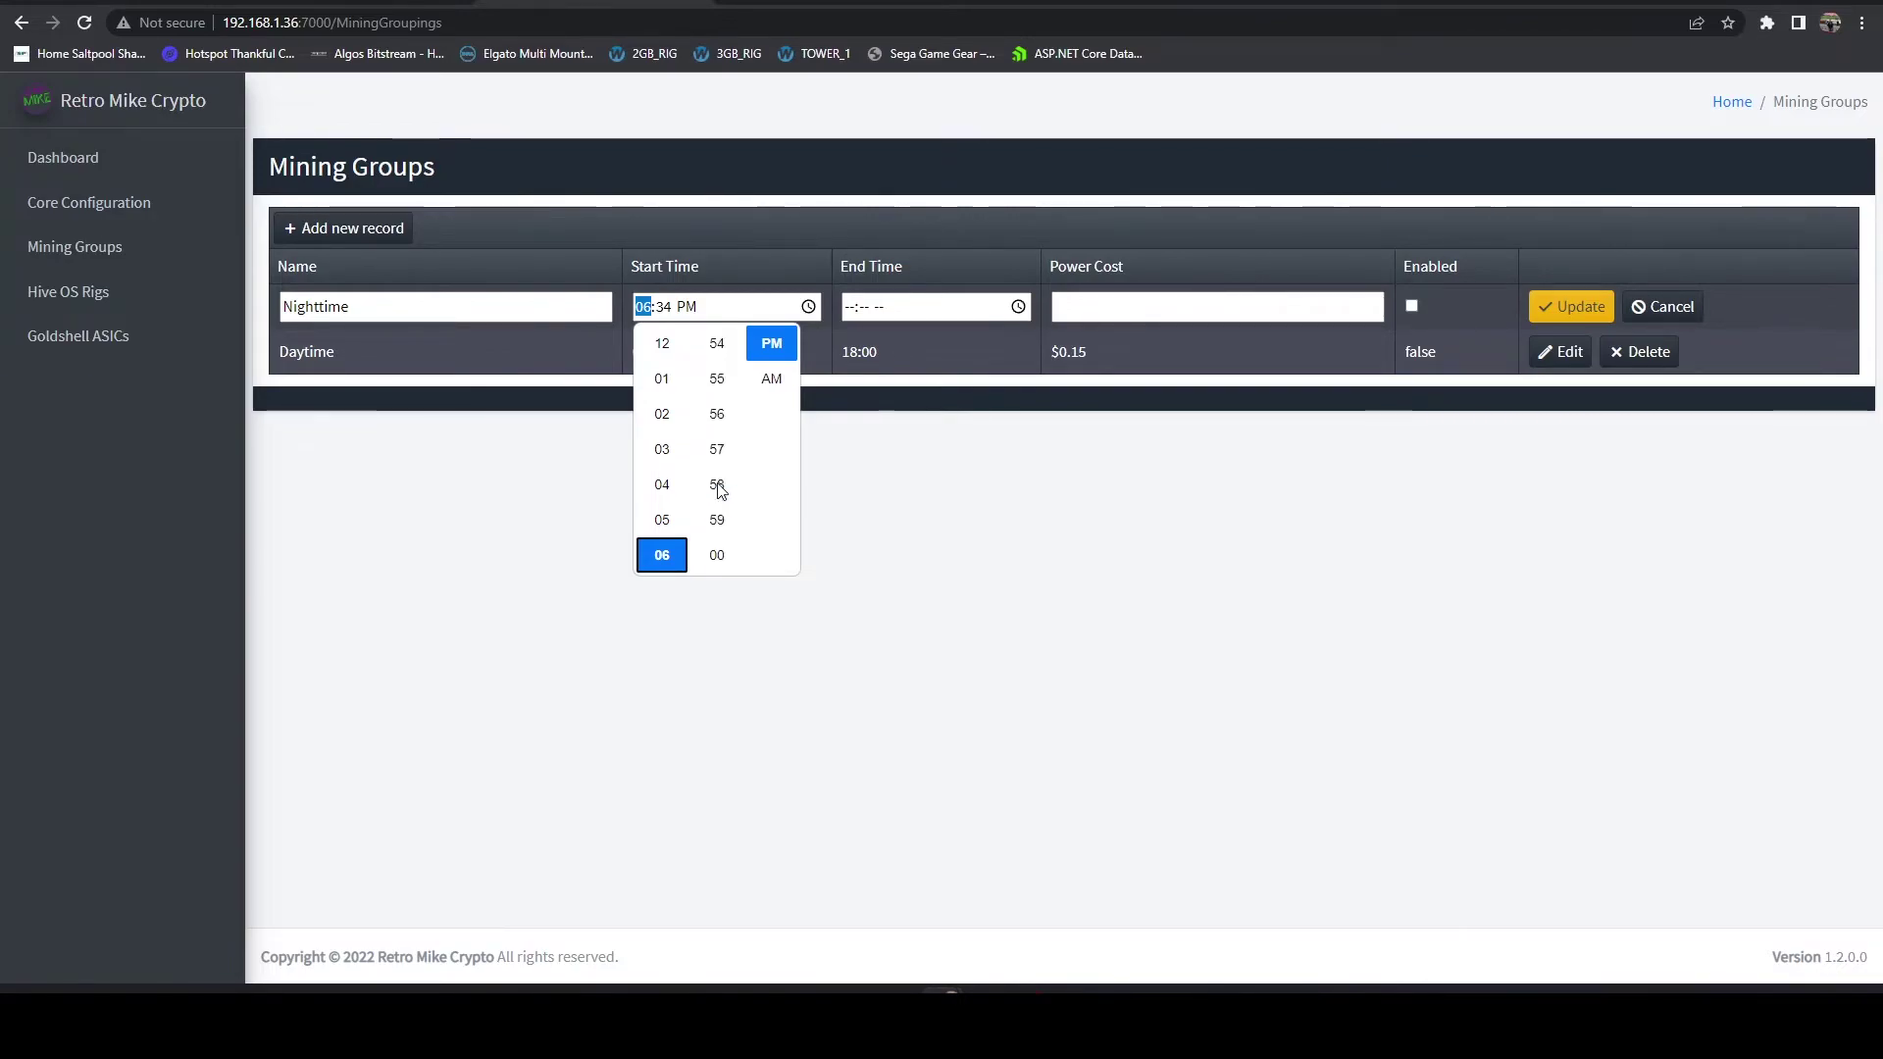
scroll(720, 461, down, 2)
click(717, 378)
click(1021, 471)
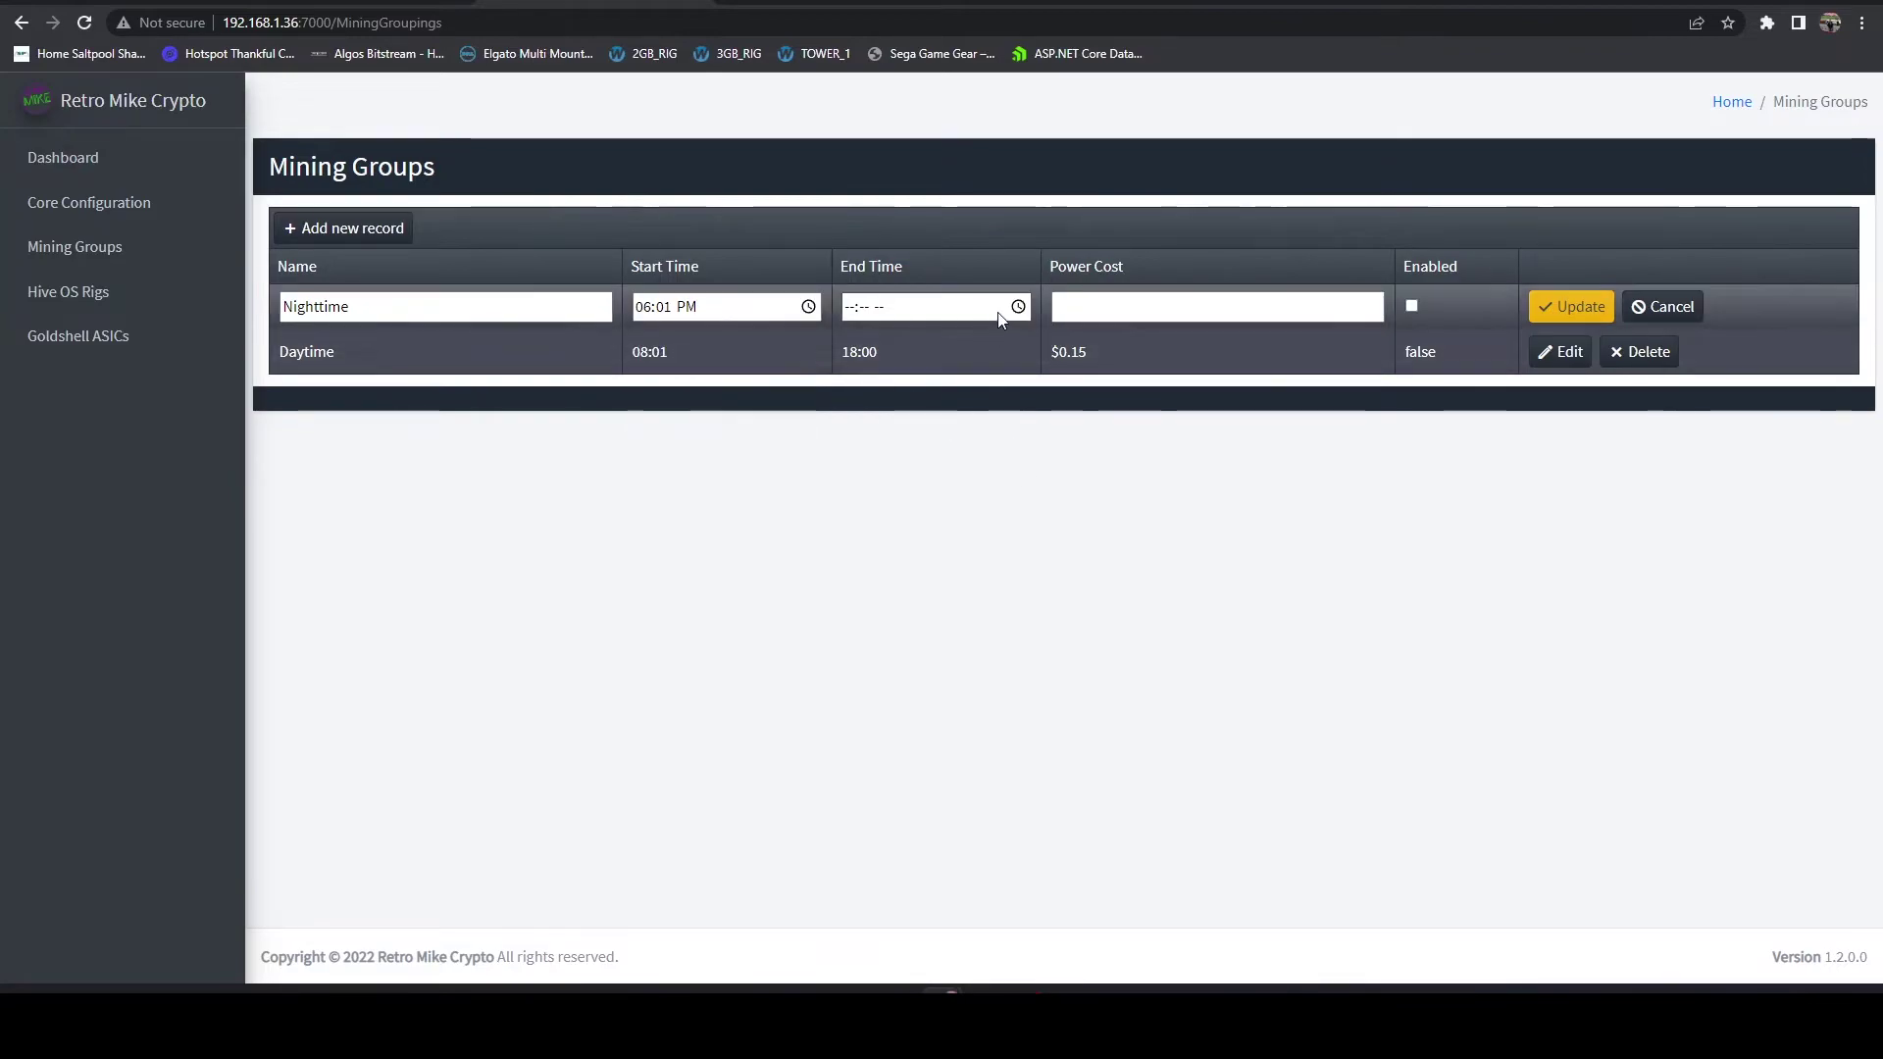
Step: Set the Nighttime group's end time to 08:00 AM
click(1001, 312)
click(872, 384)
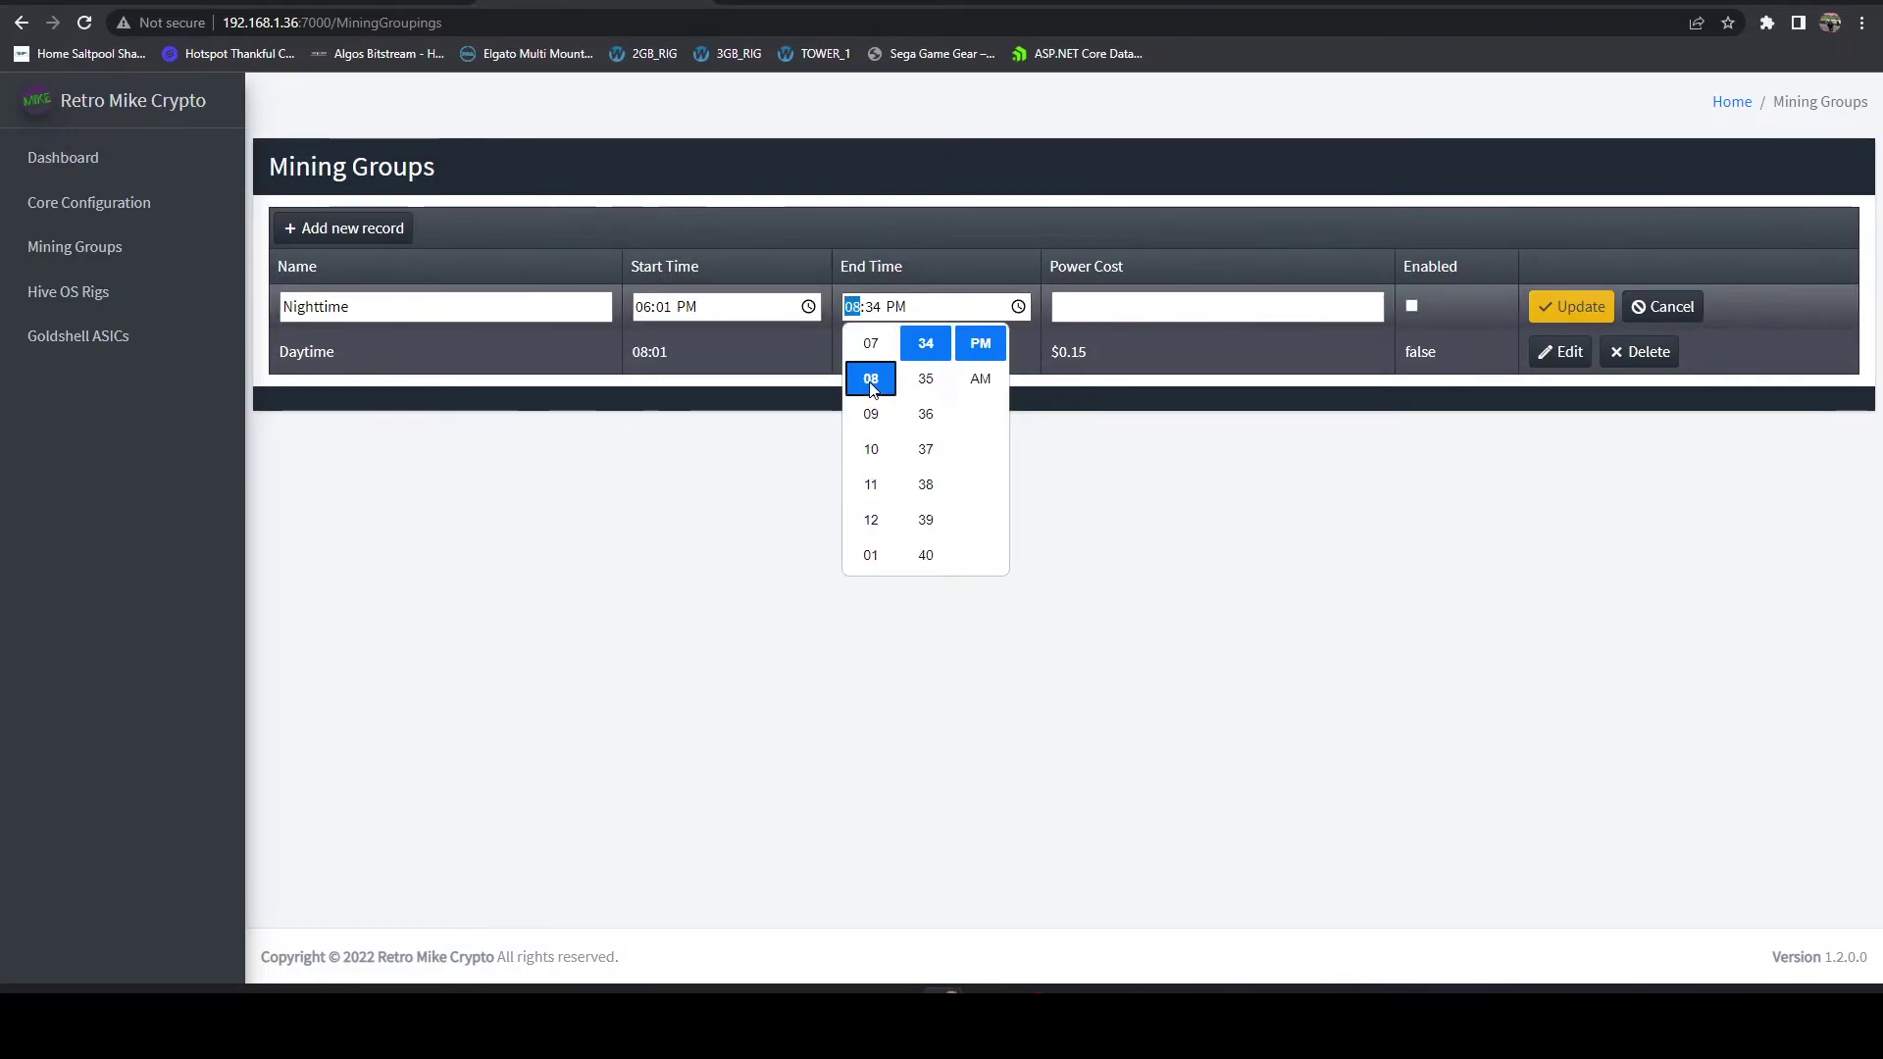
scroll(915, 465, down, 7)
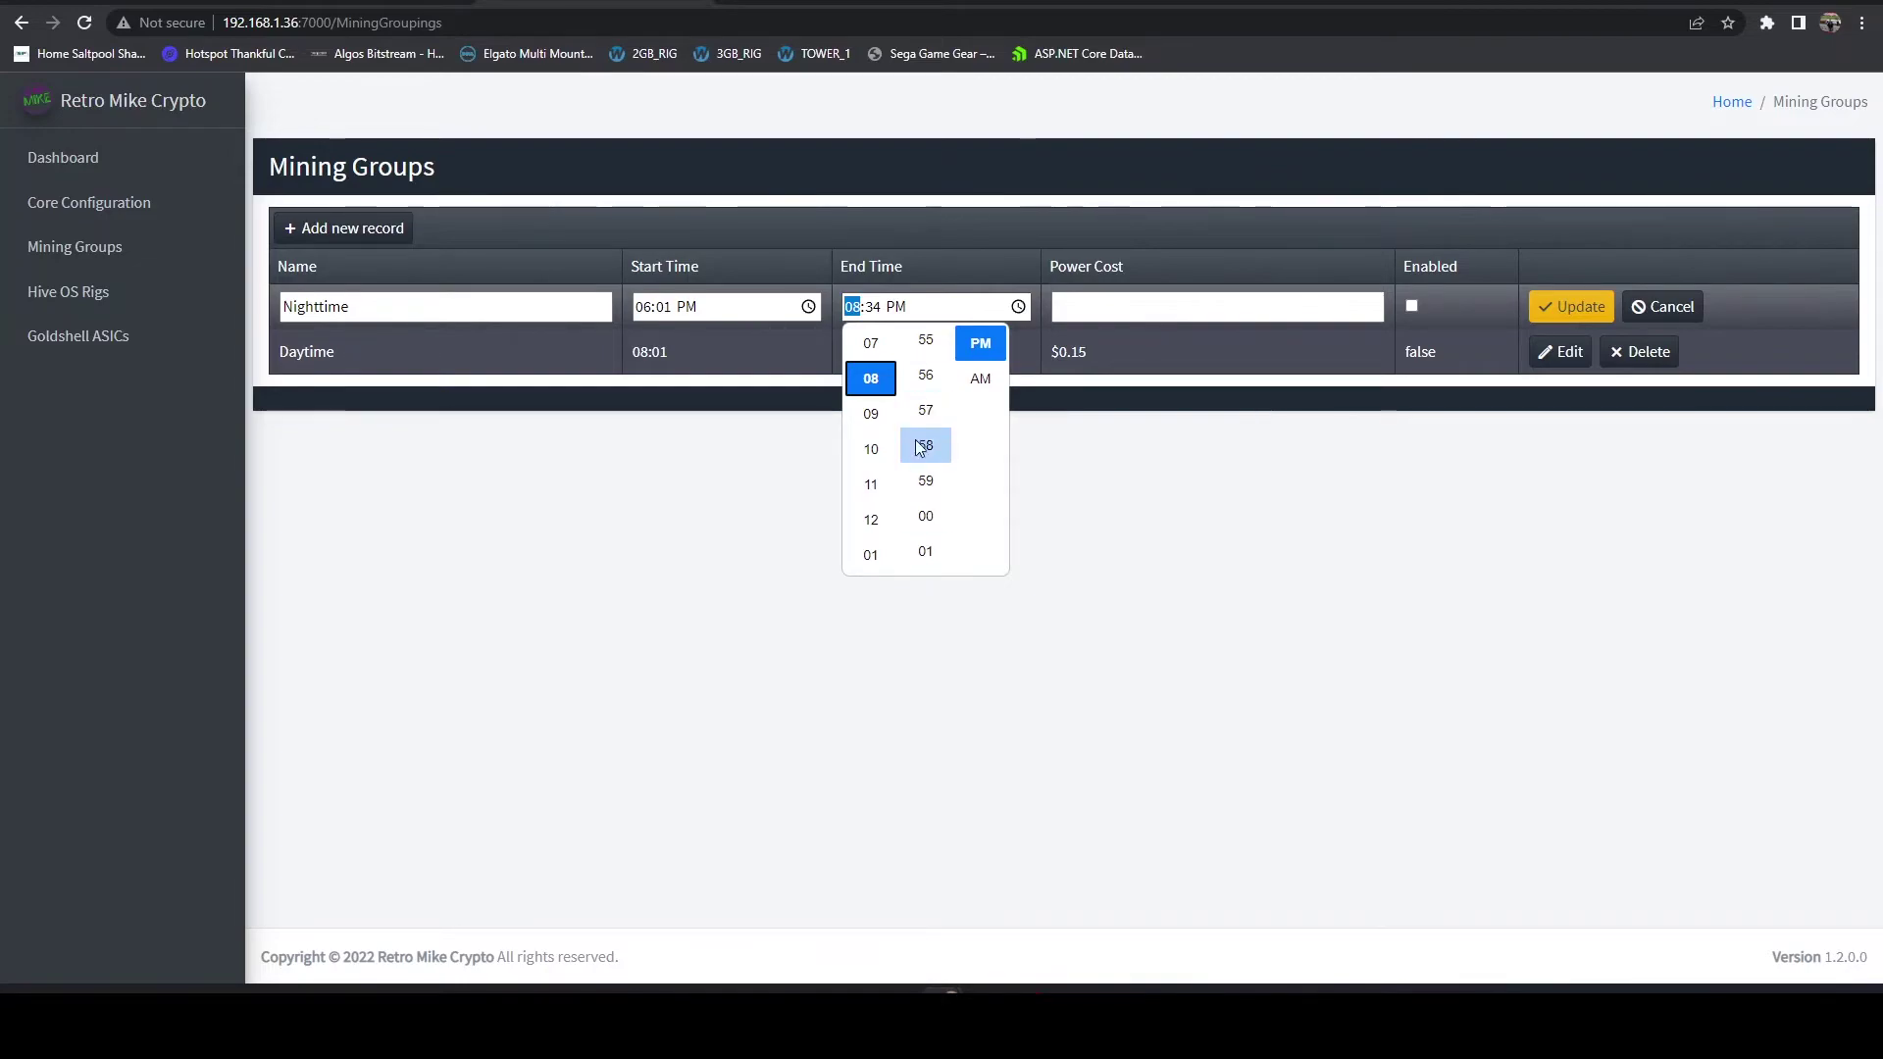
click(923, 517)
click(980, 379)
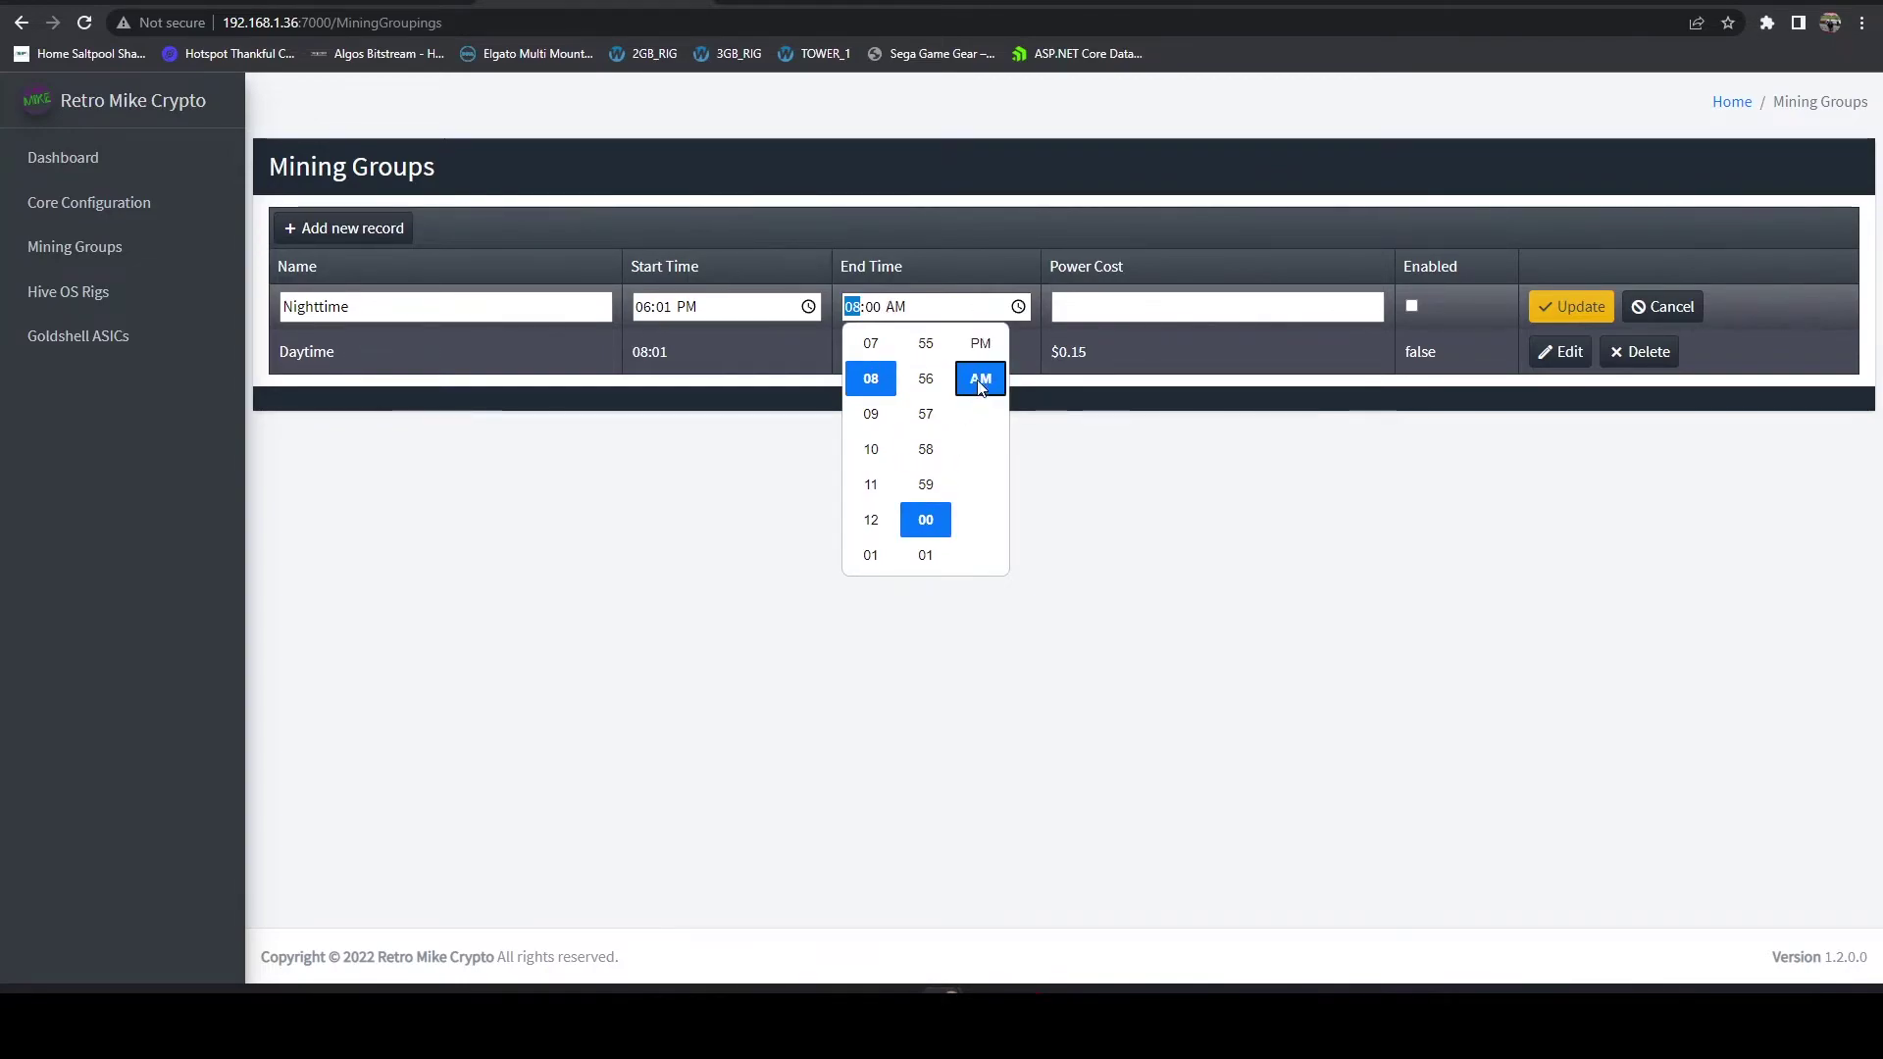
click(1253, 526)
Step: Set the Nighttime group's power cost to 0.08 and save the record
click(1146, 311)
text(0.0)
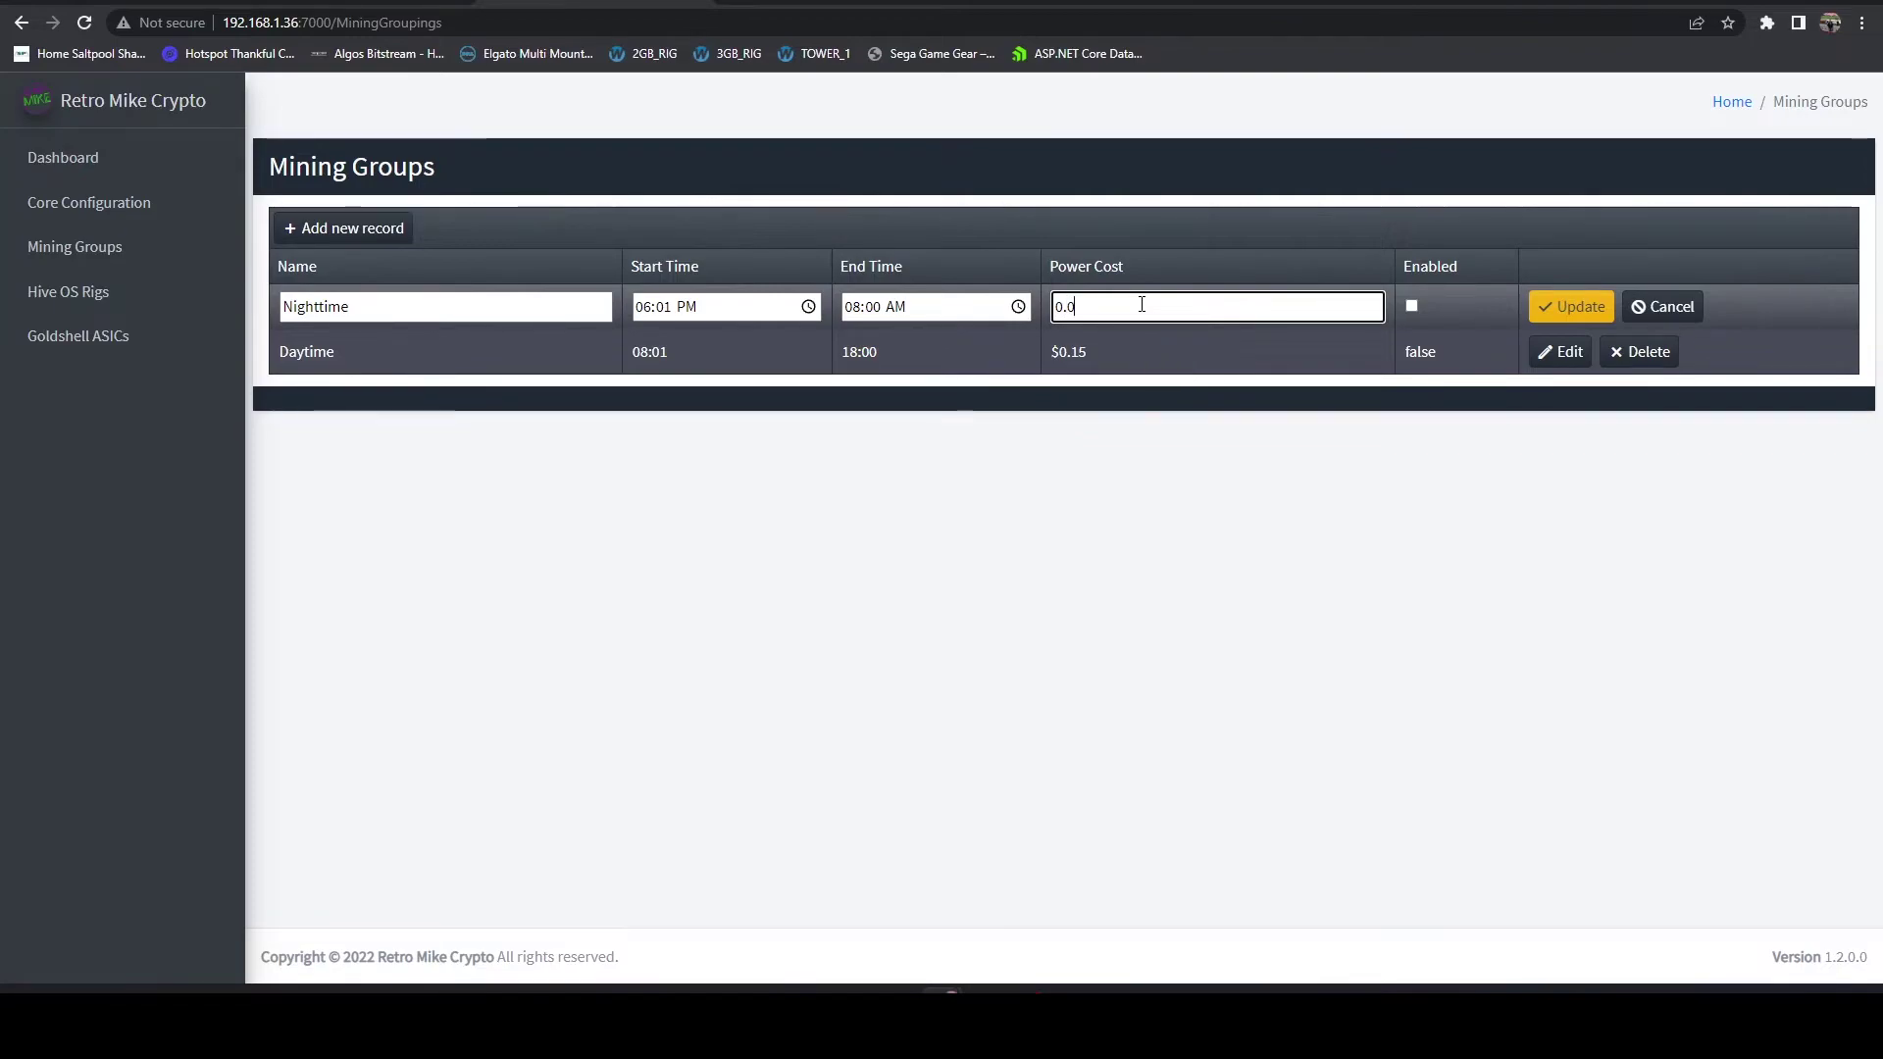
text(8)
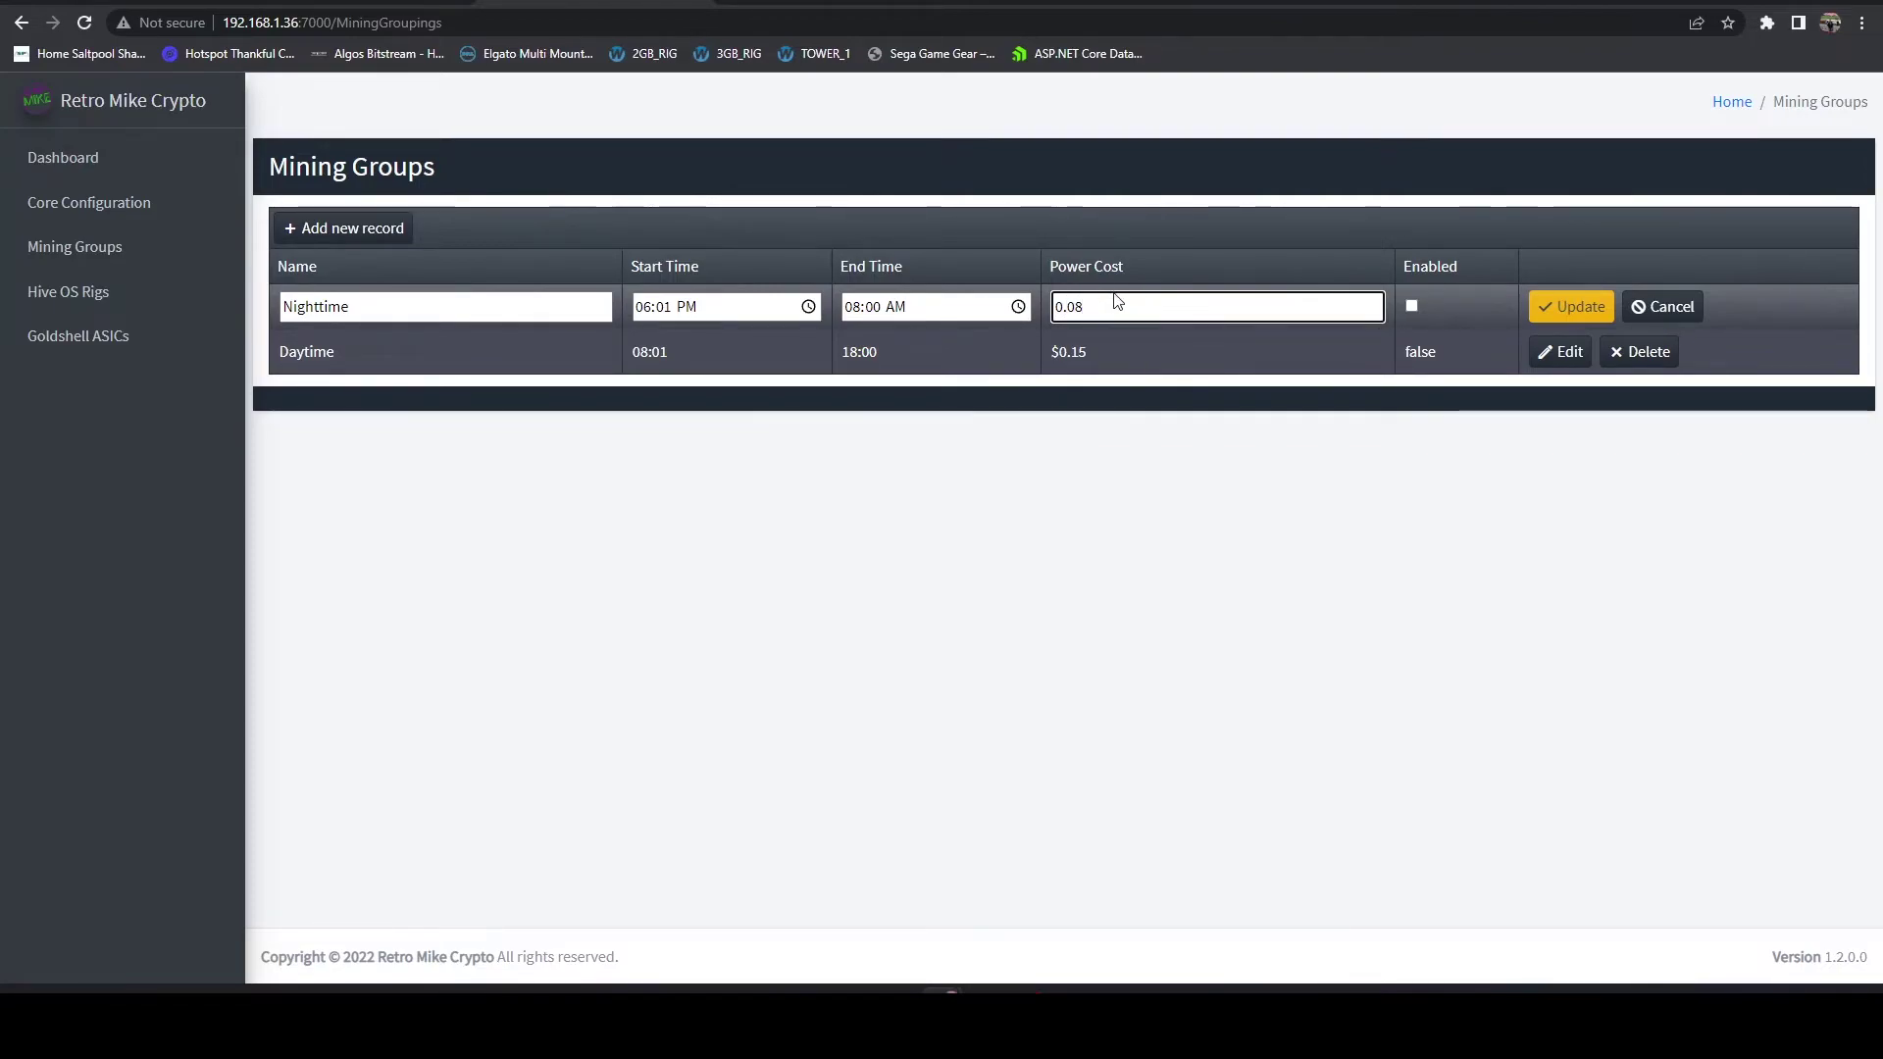
click(1569, 310)
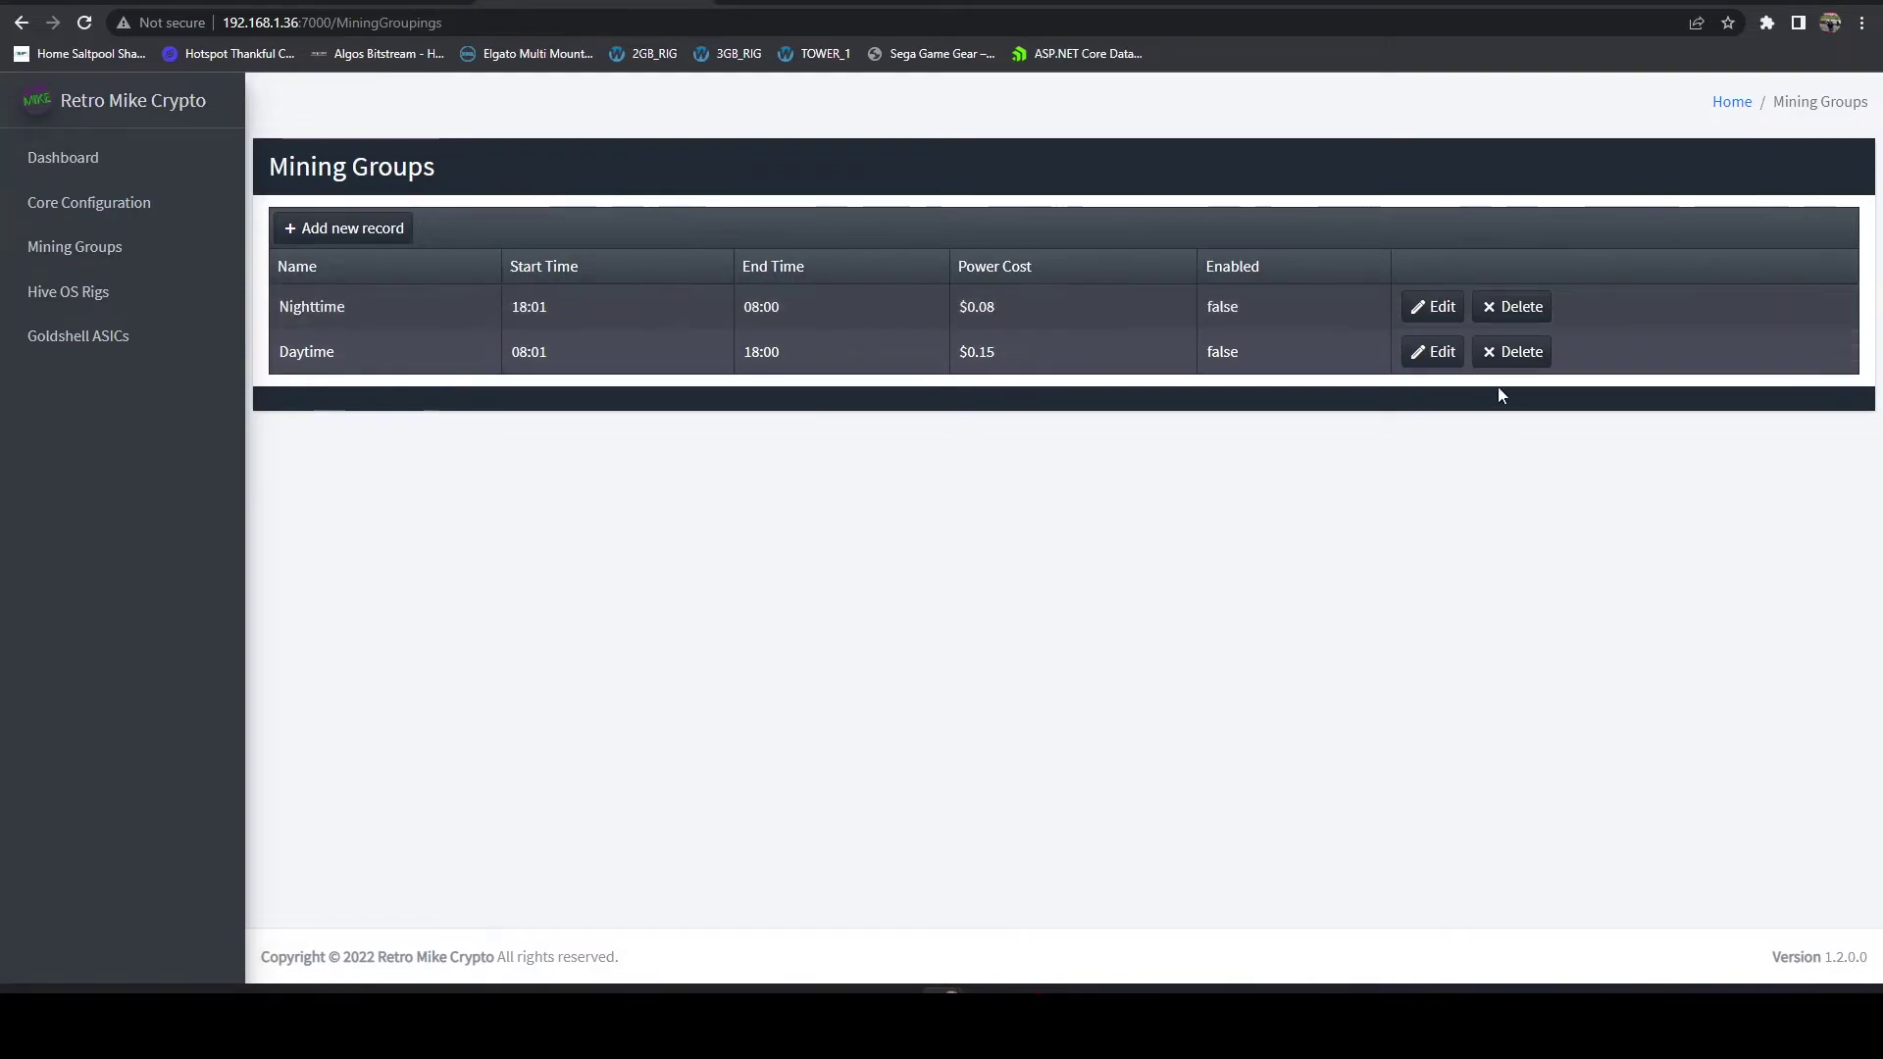
Step: Enable both the Nighttime and Daytime mining groups, saving each record
click(1423, 316)
click(1412, 304)
click(1569, 310)
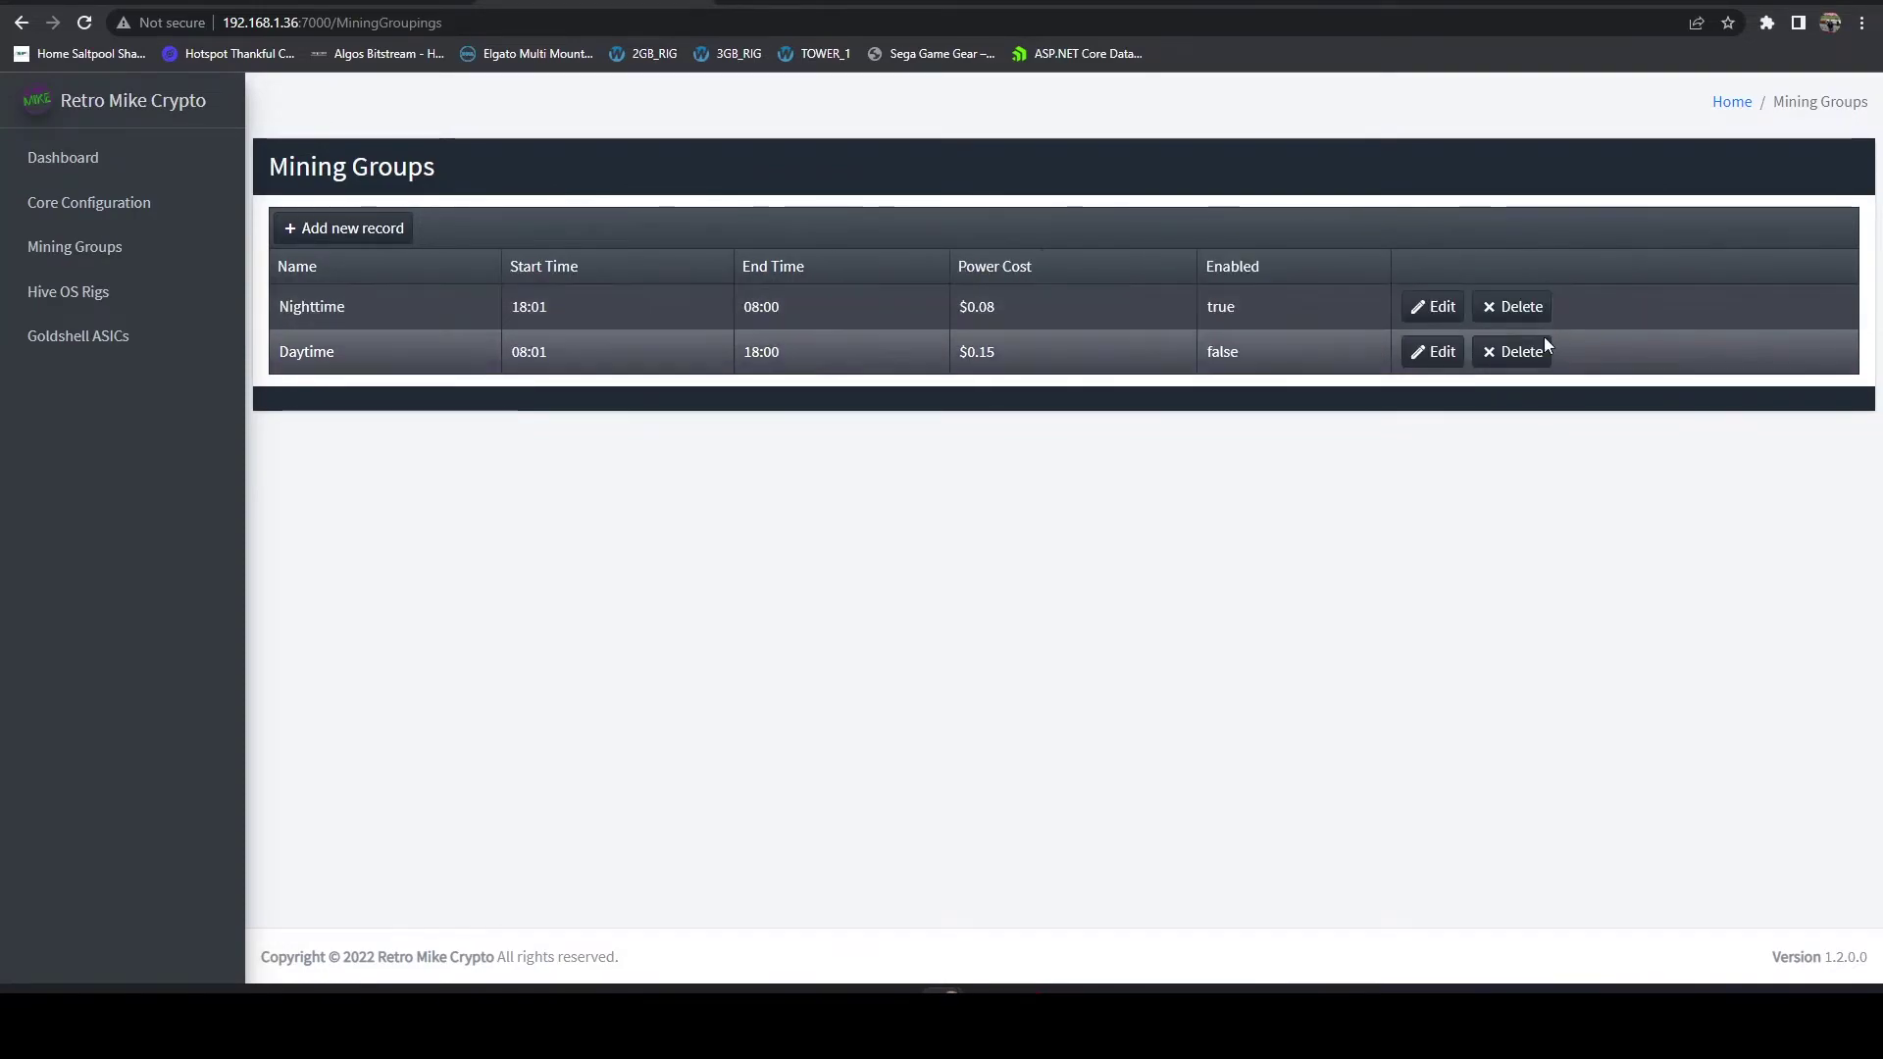
click(1433, 351)
click(1412, 350)
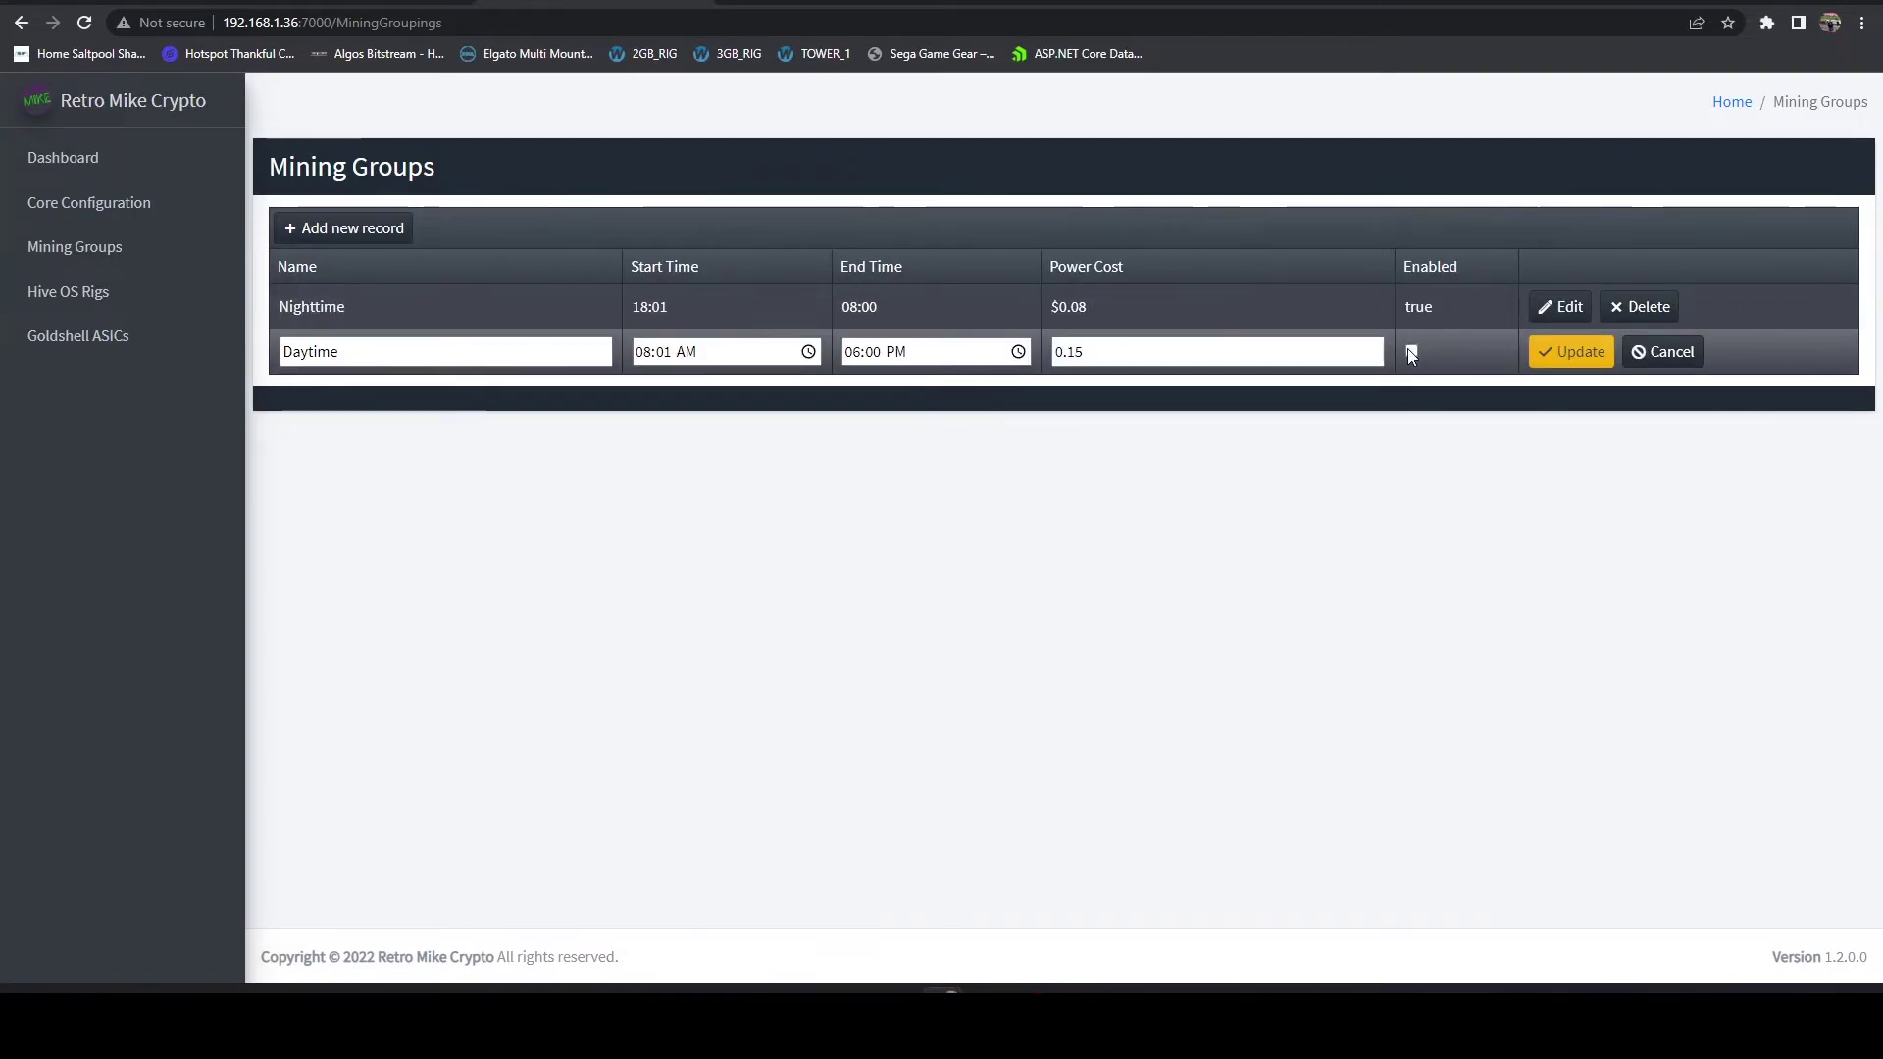
click(1561, 355)
Step: Show the coins of the A2000_RIG in the Hive OS rigs and sort them with the enabled coins first
click(93, 294)
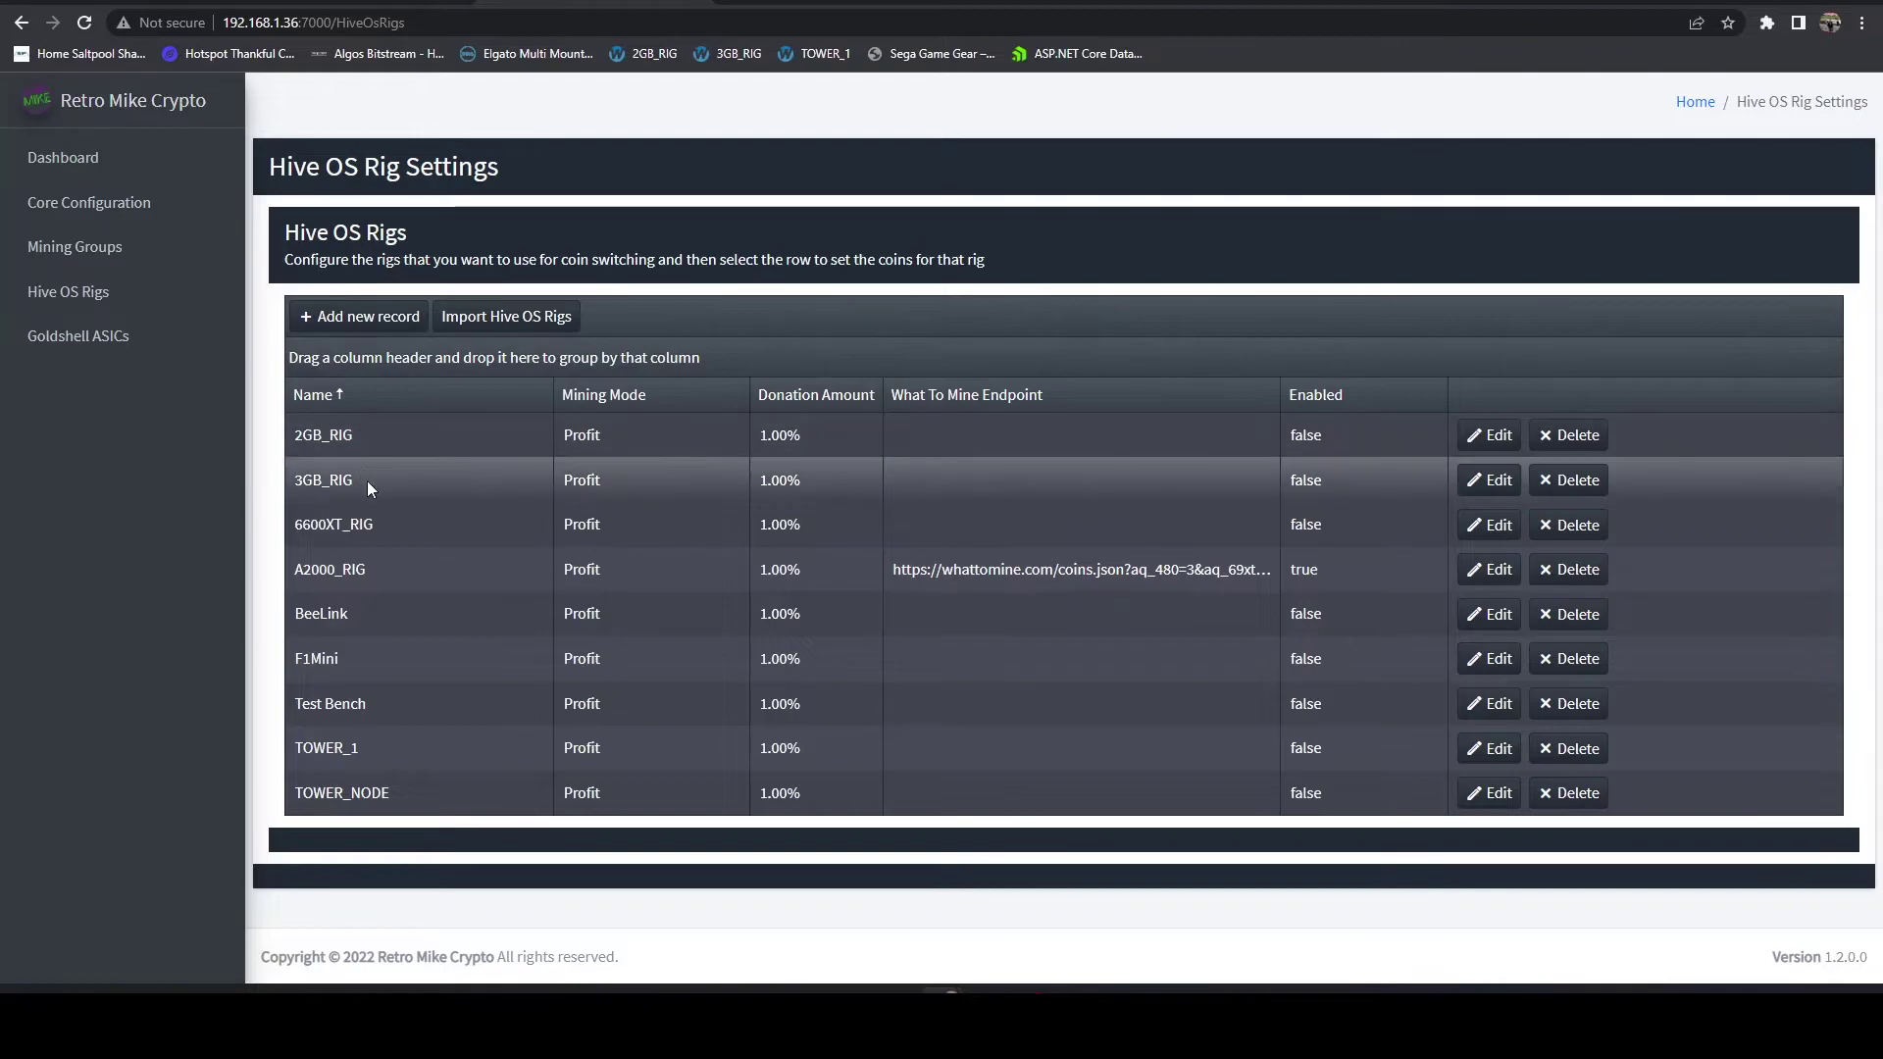
click(439, 569)
scroll(461, 569, down, 6)
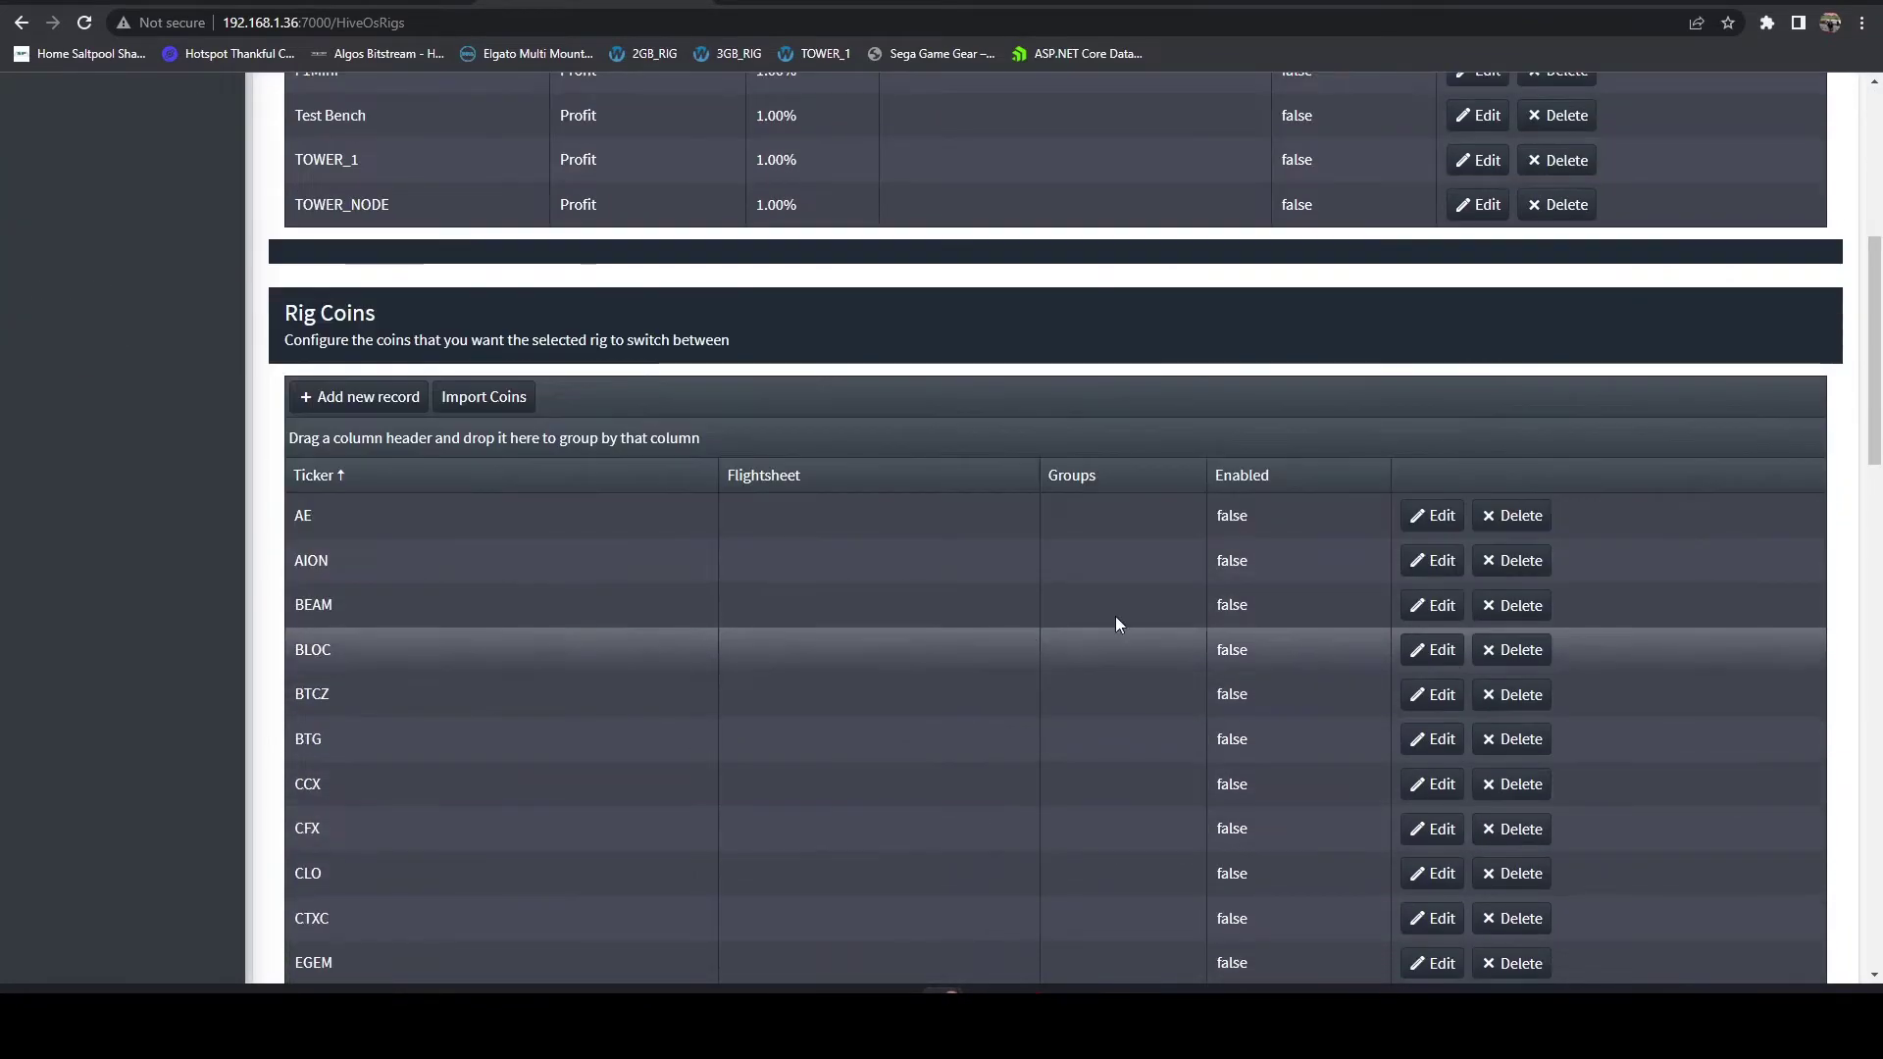
click(1261, 468)
click(1254, 471)
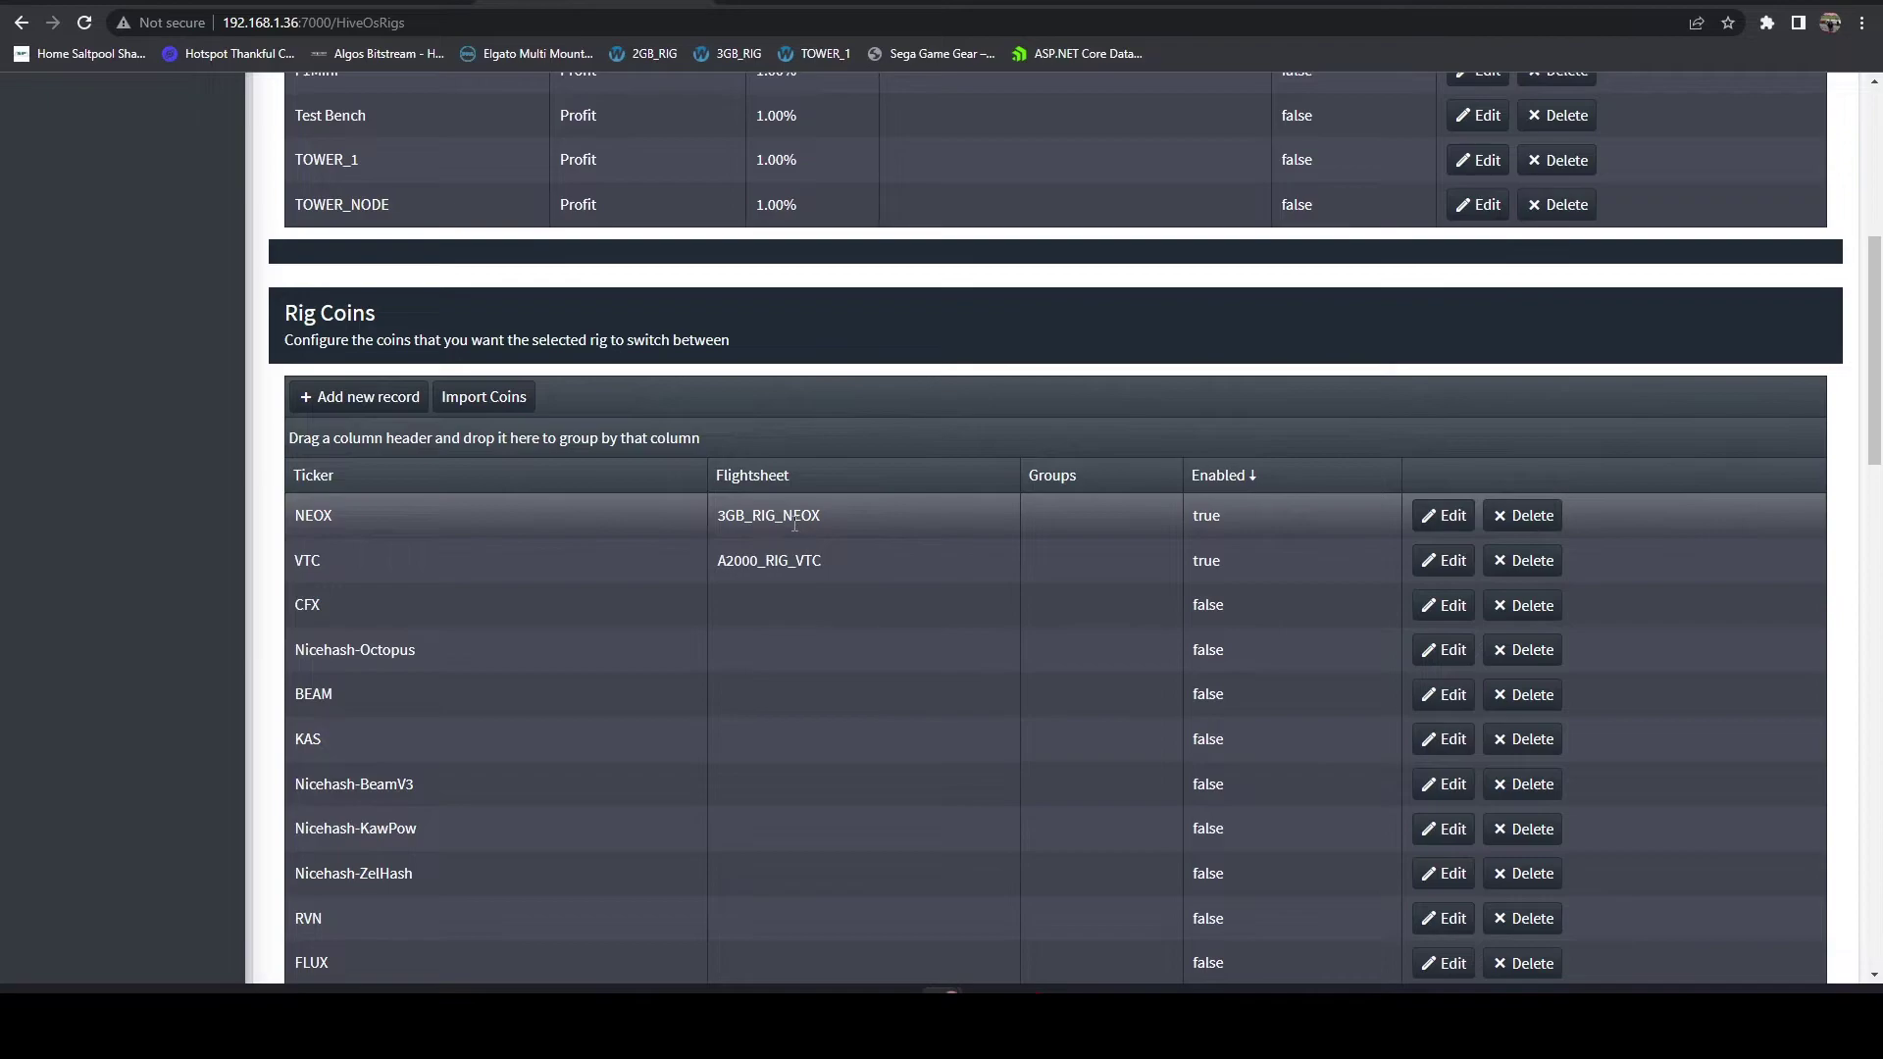
Step: Assign the NEOX coin to the Nighttime mining group and save the record
click(1440, 517)
click(1052, 514)
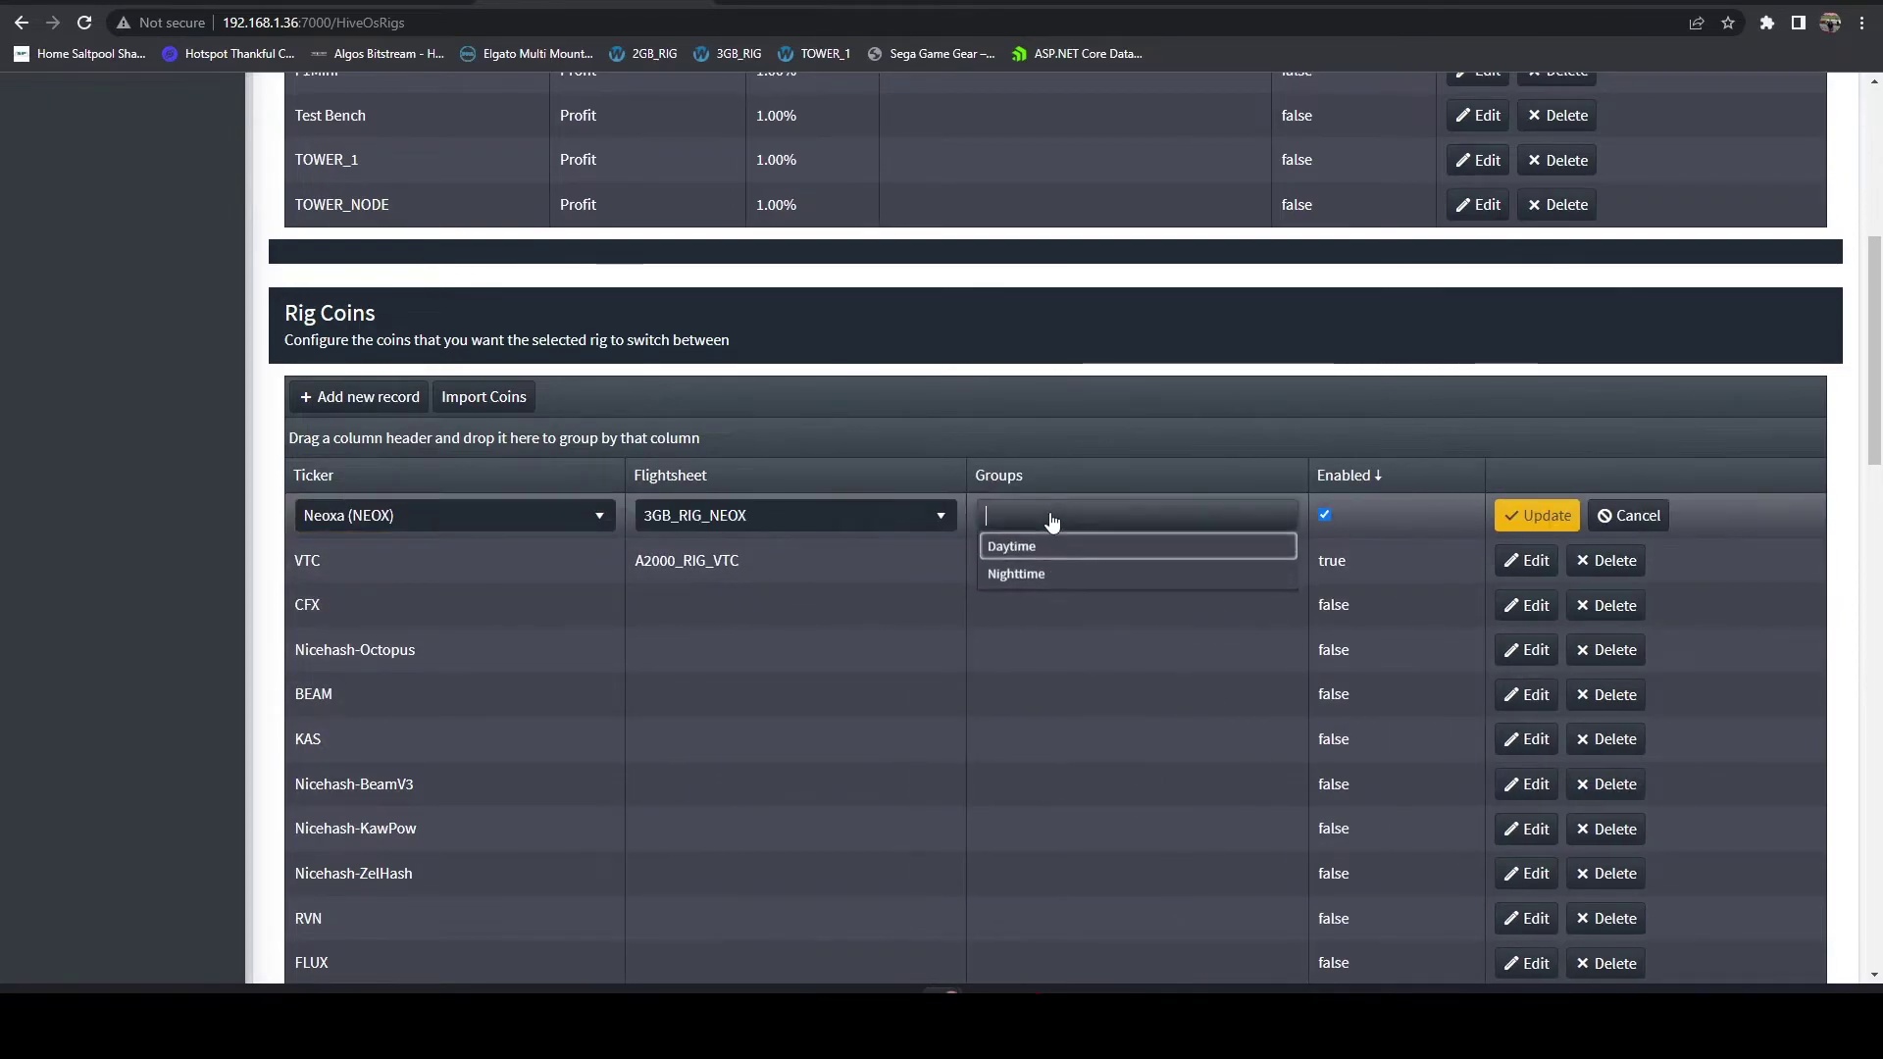
click(1040, 577)
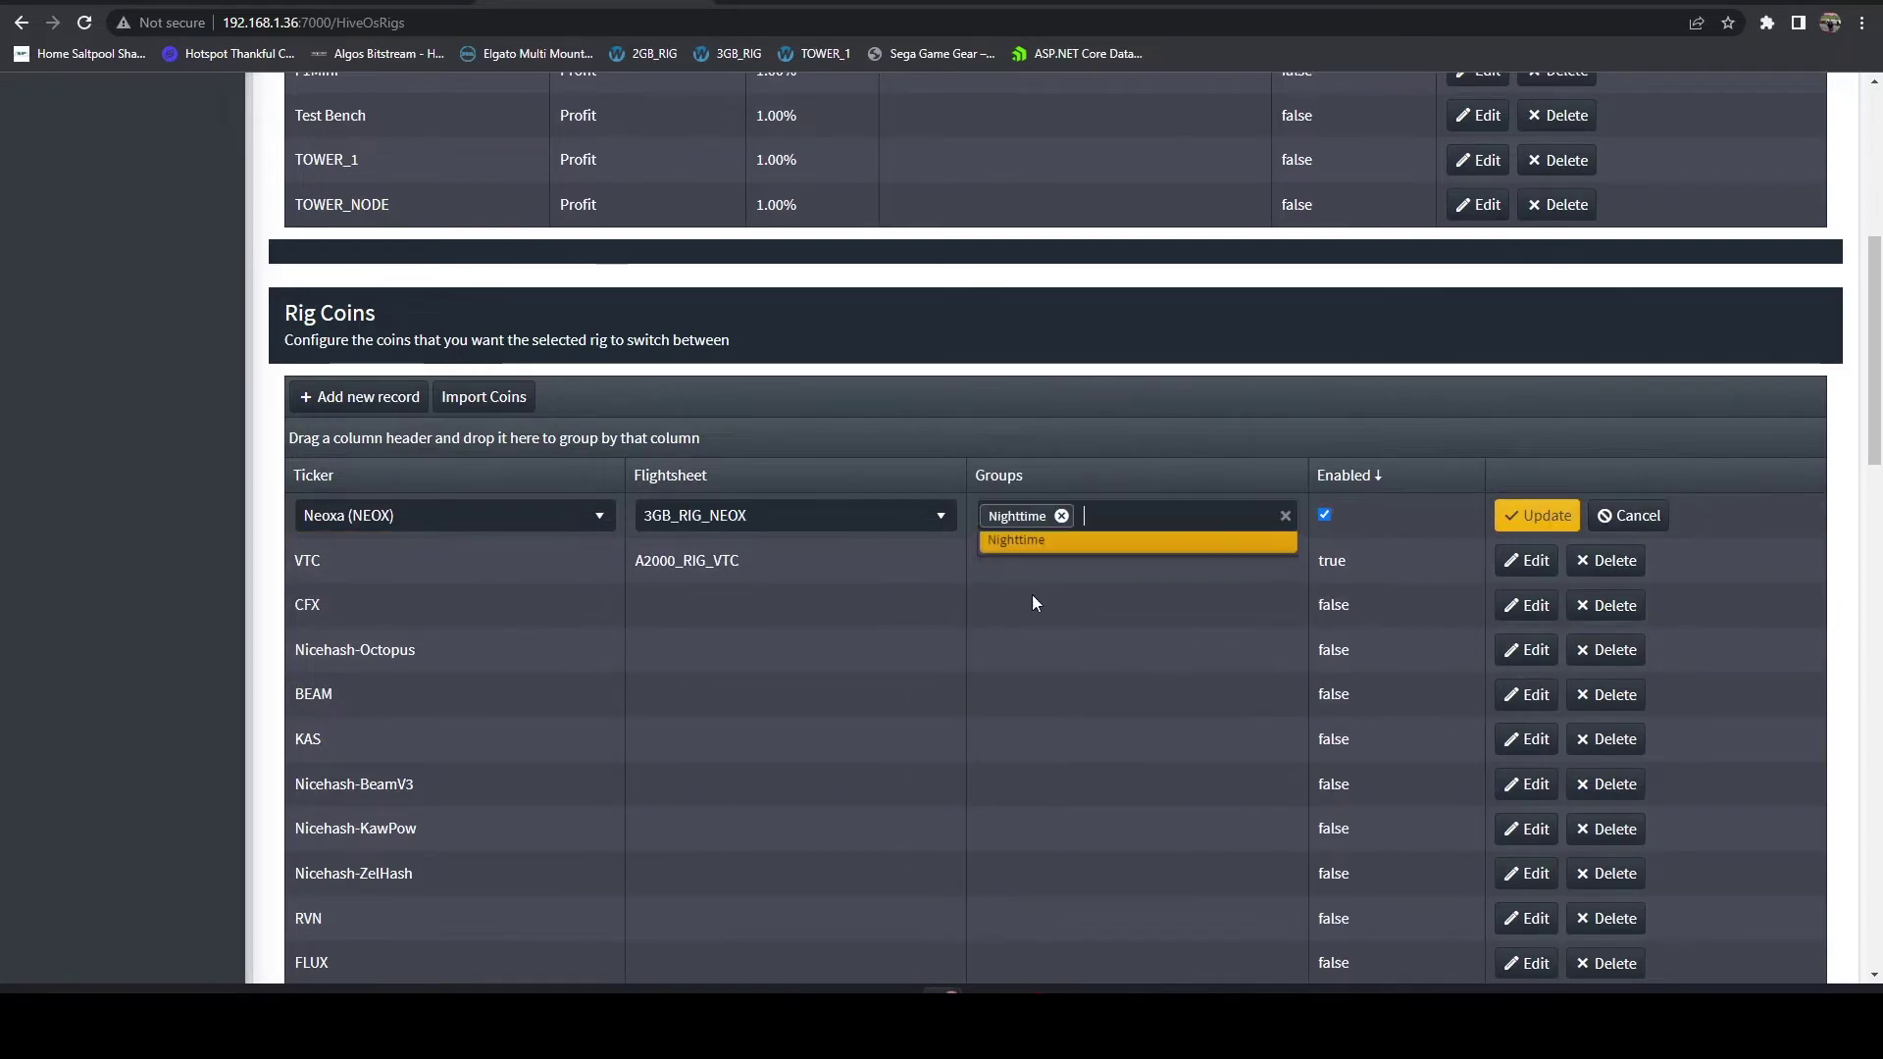
click(1564, 520)
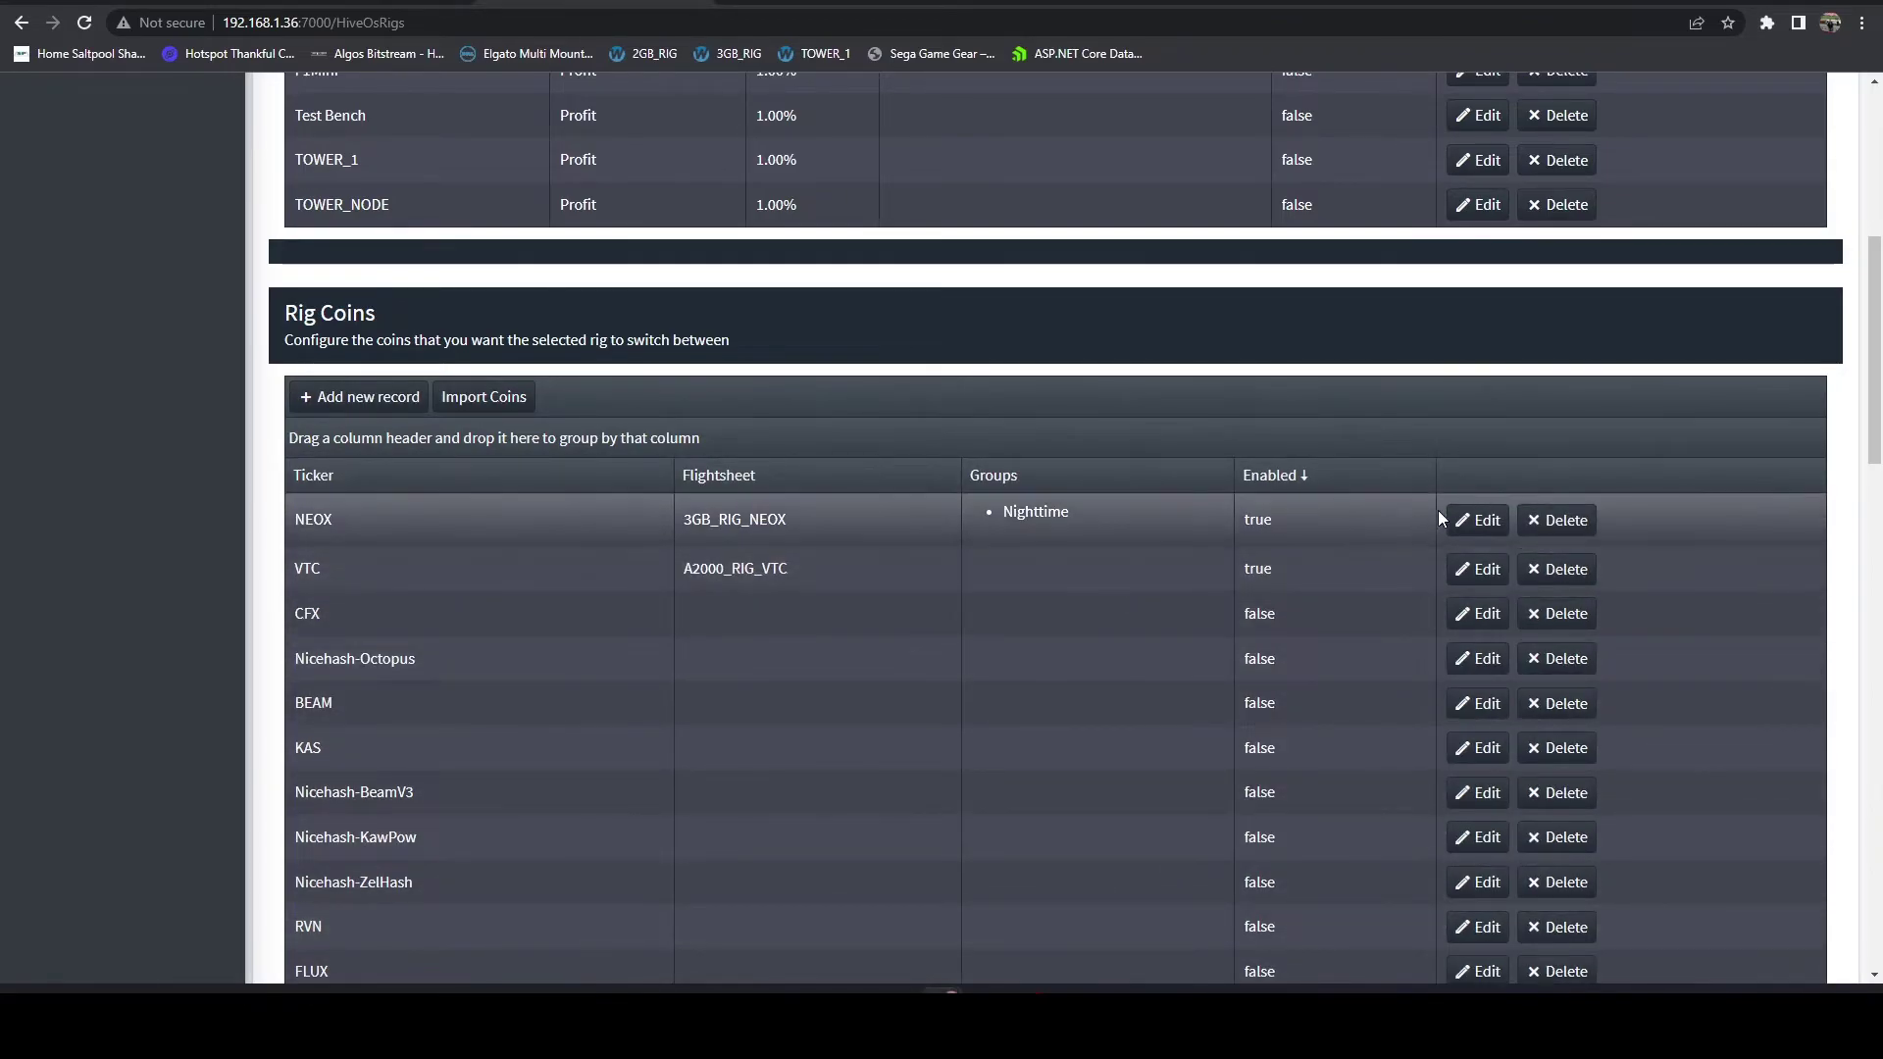
Step: Add the Daytime mining group to the NEOX coin and save the record
click(1476, 520)
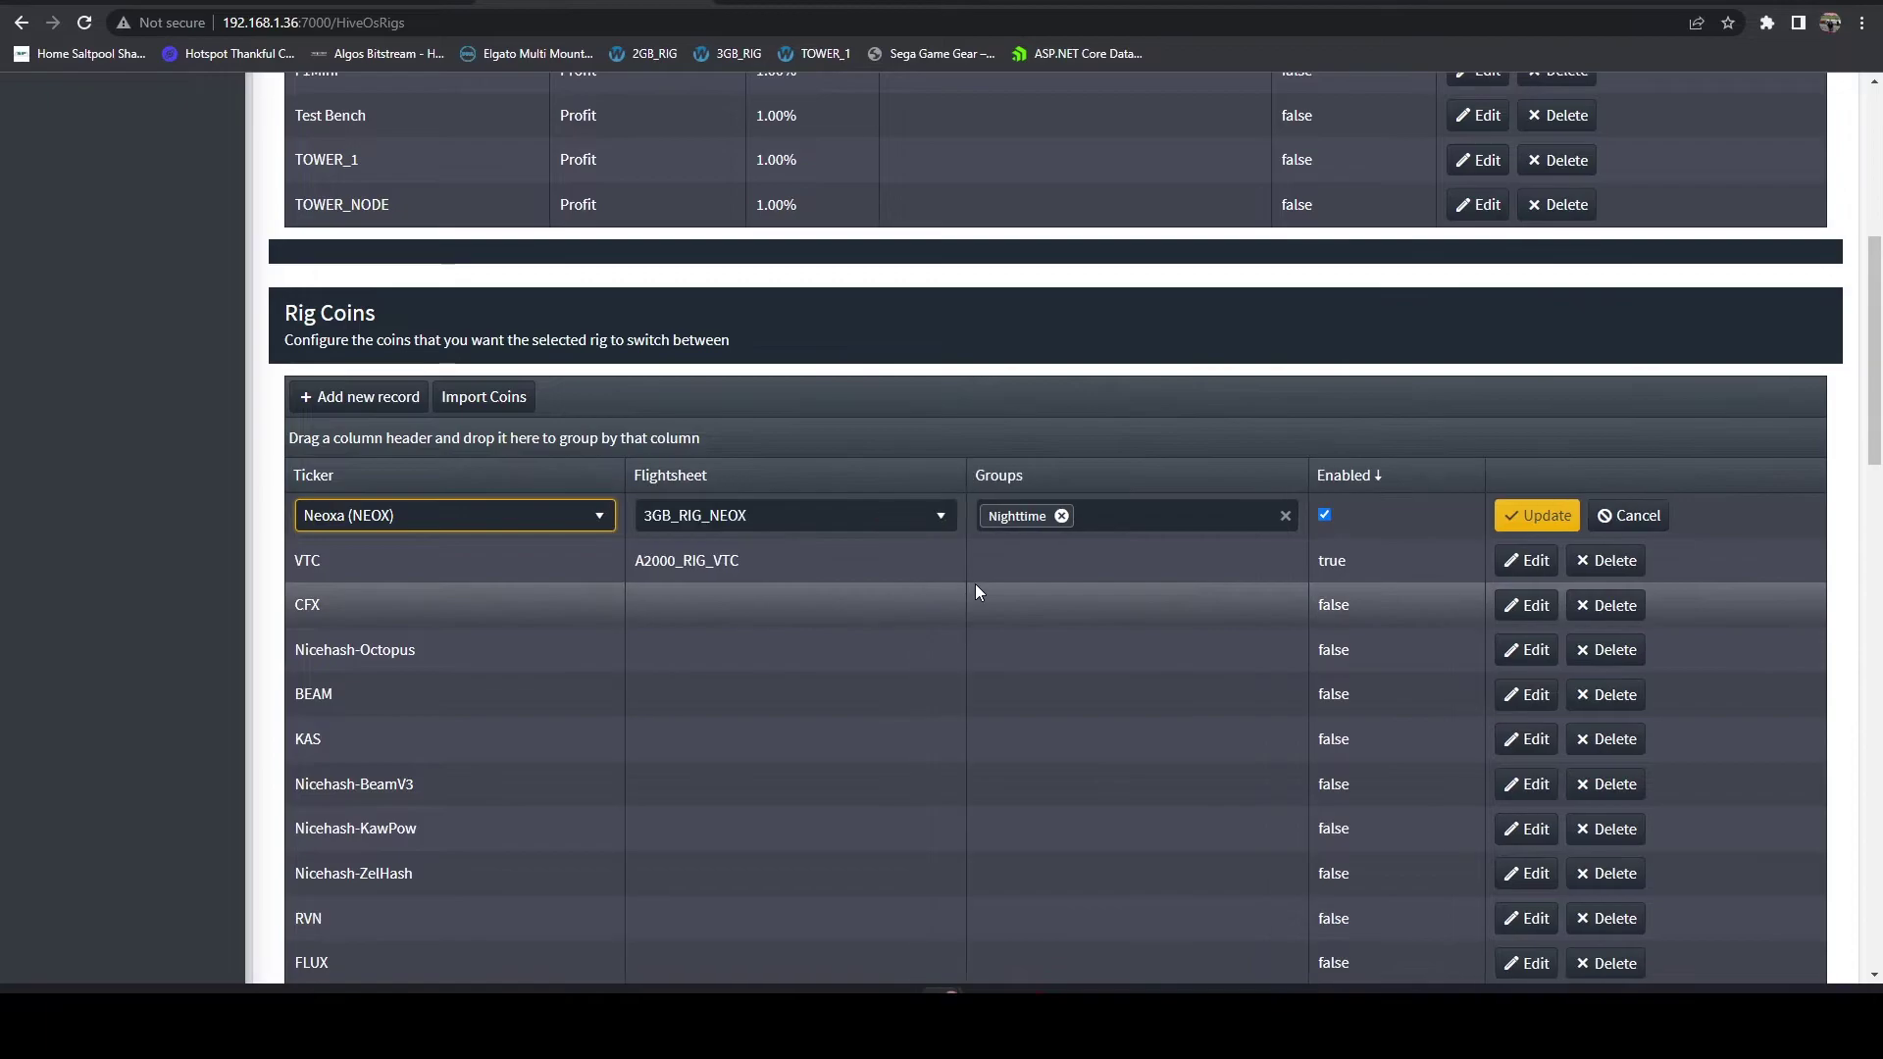
click(1088, 517)
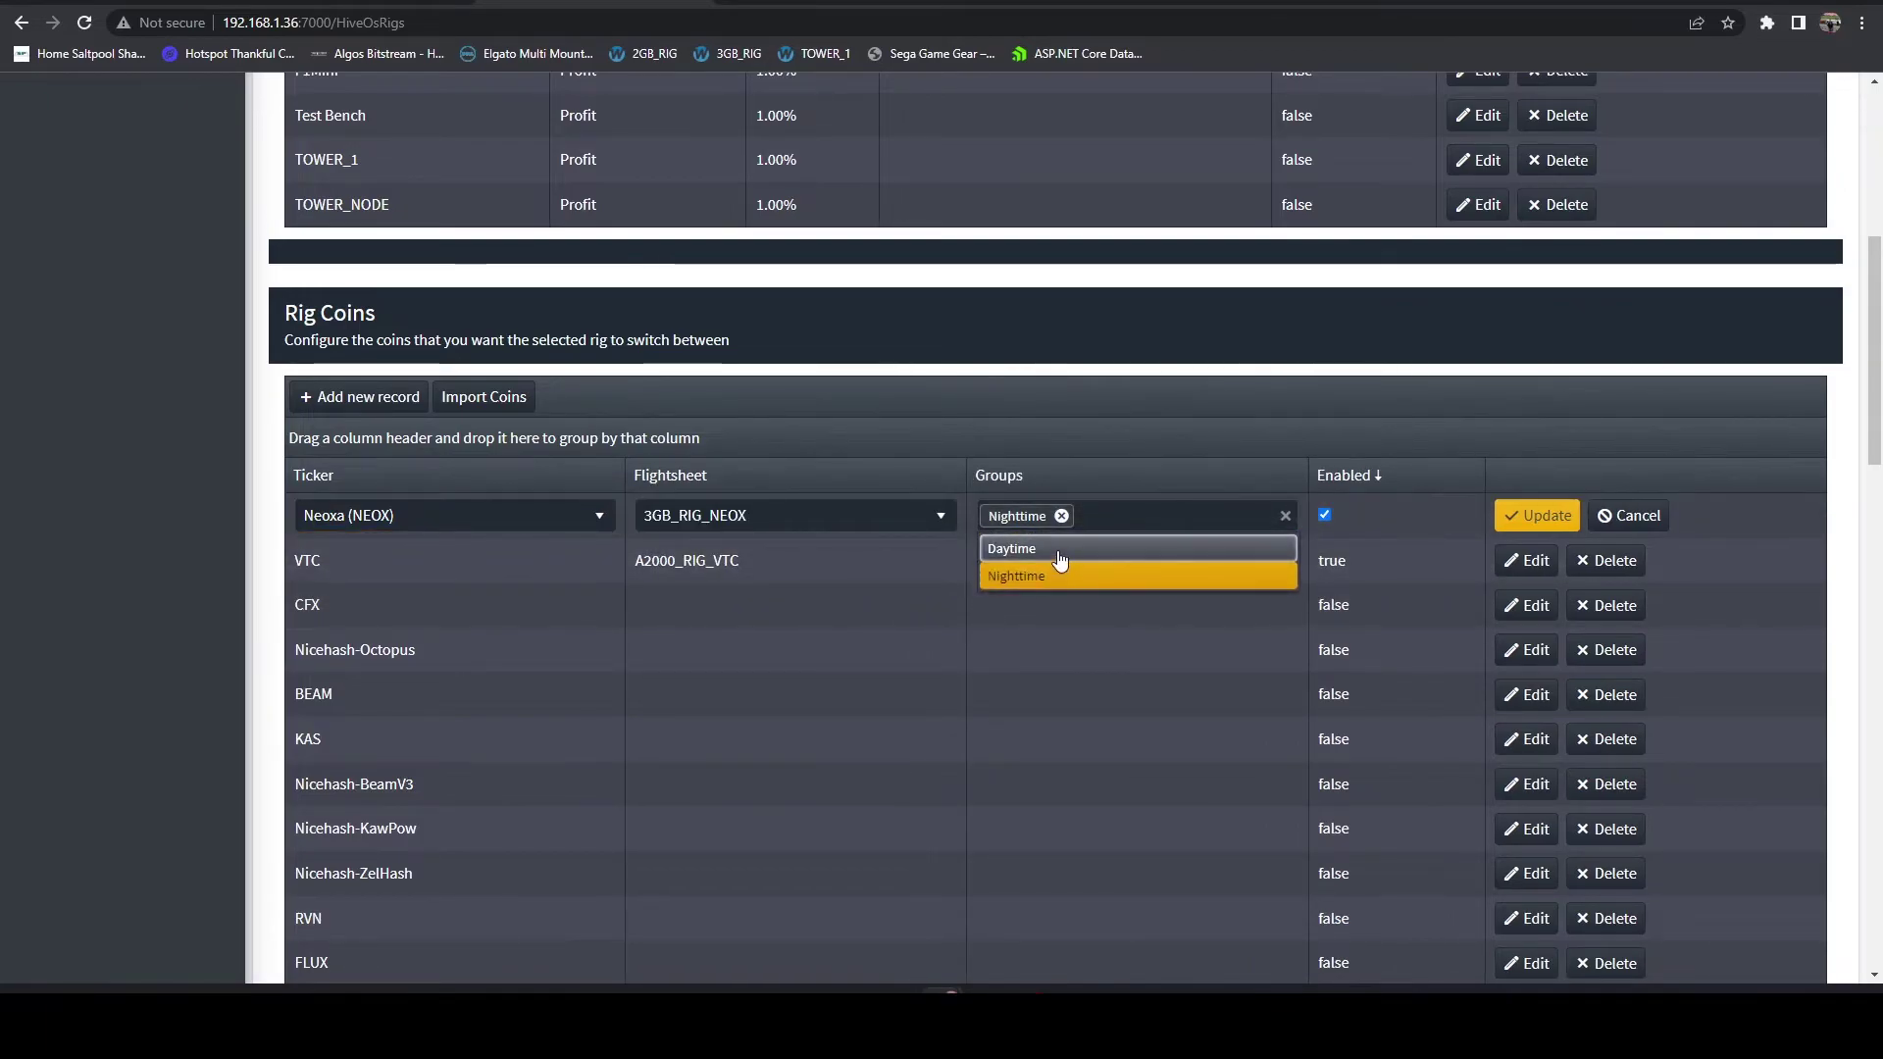
click(1059, 551)
click(1537, 516)
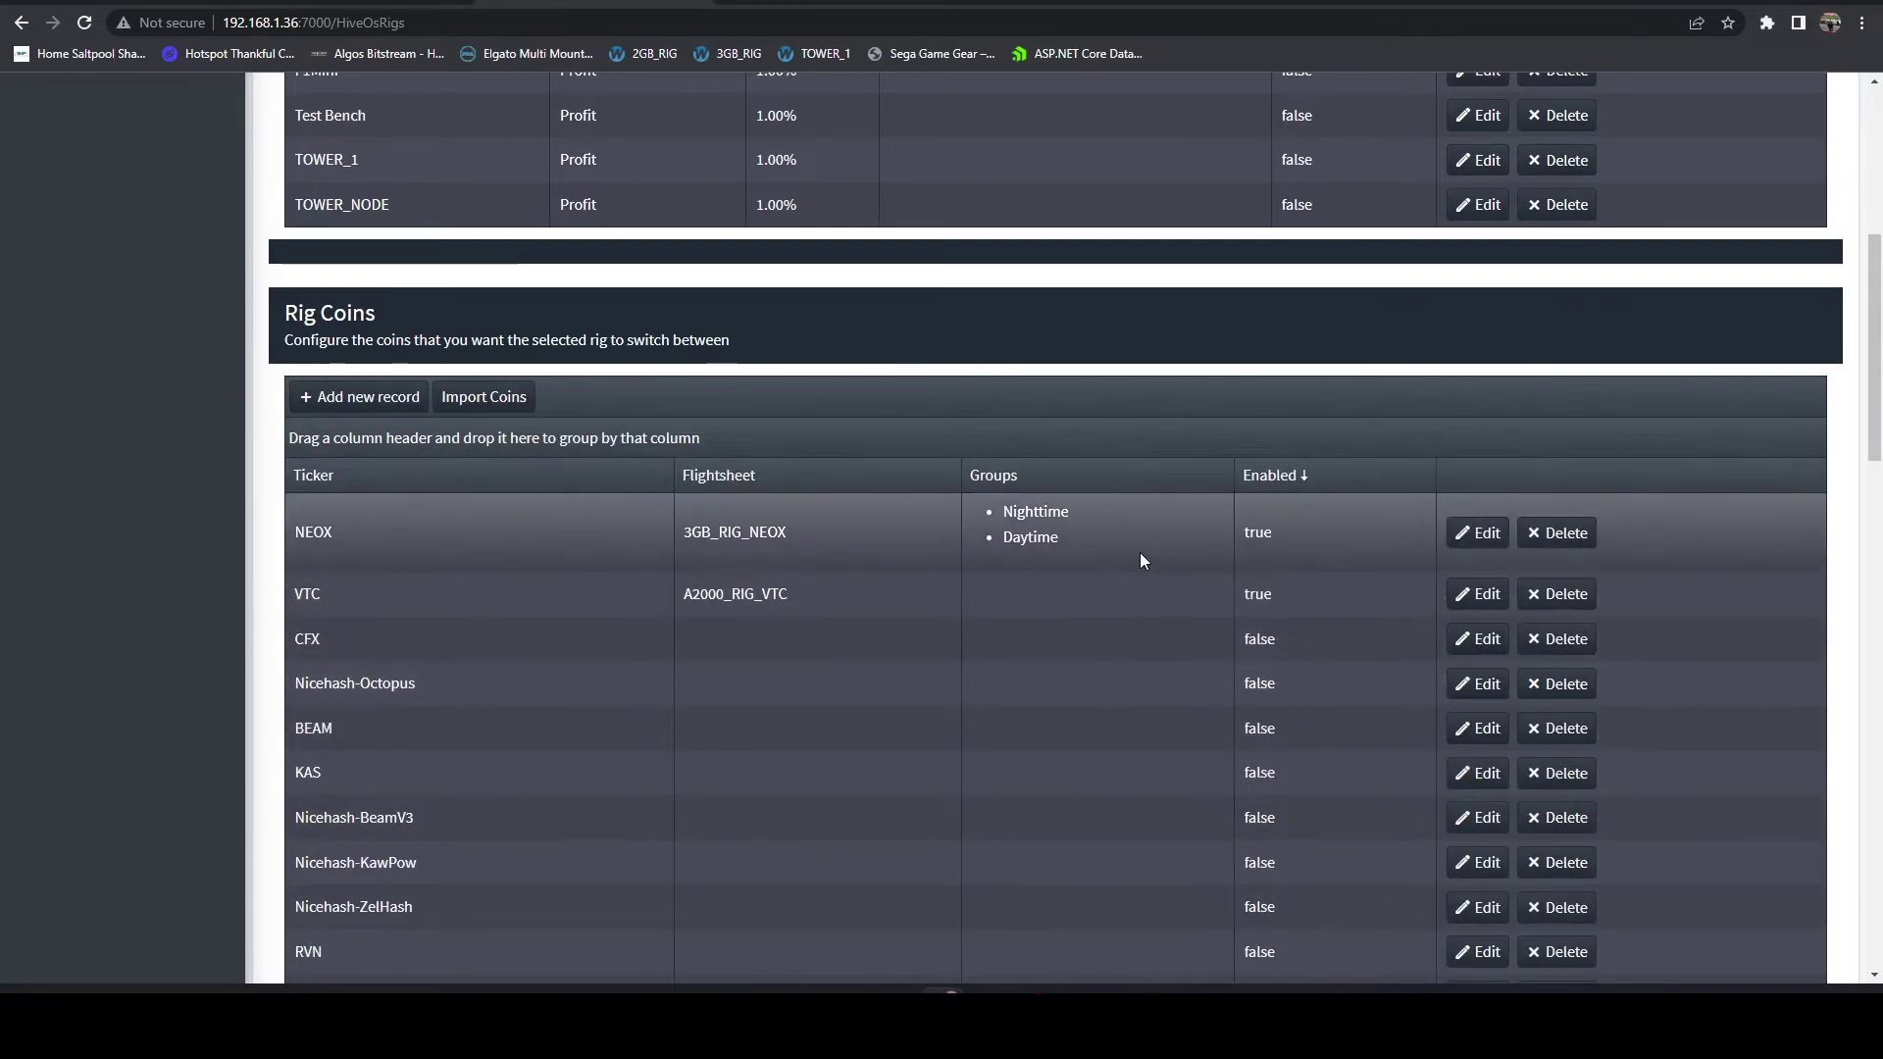
Step: Clear the NEOX coin's mining groups, reassign it to Nighttime only and save the record
click(1478, 533)
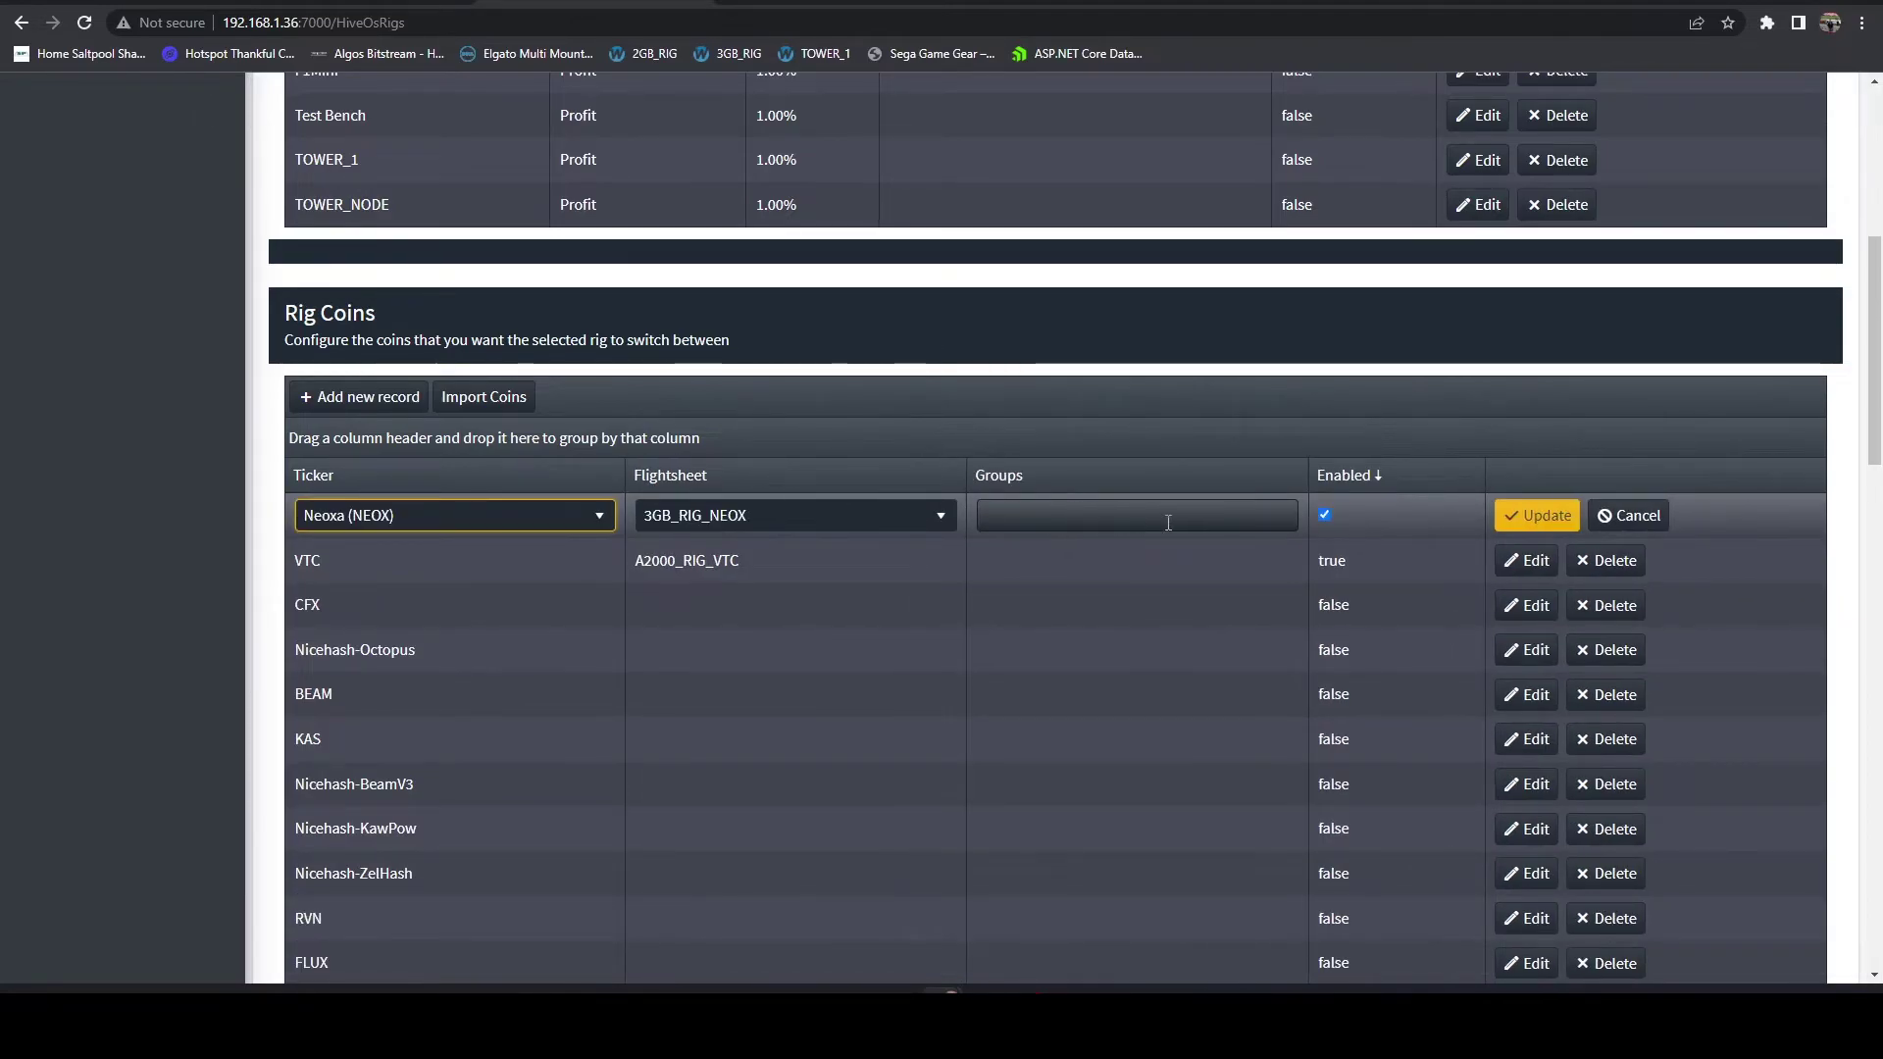
click(1548, 518)
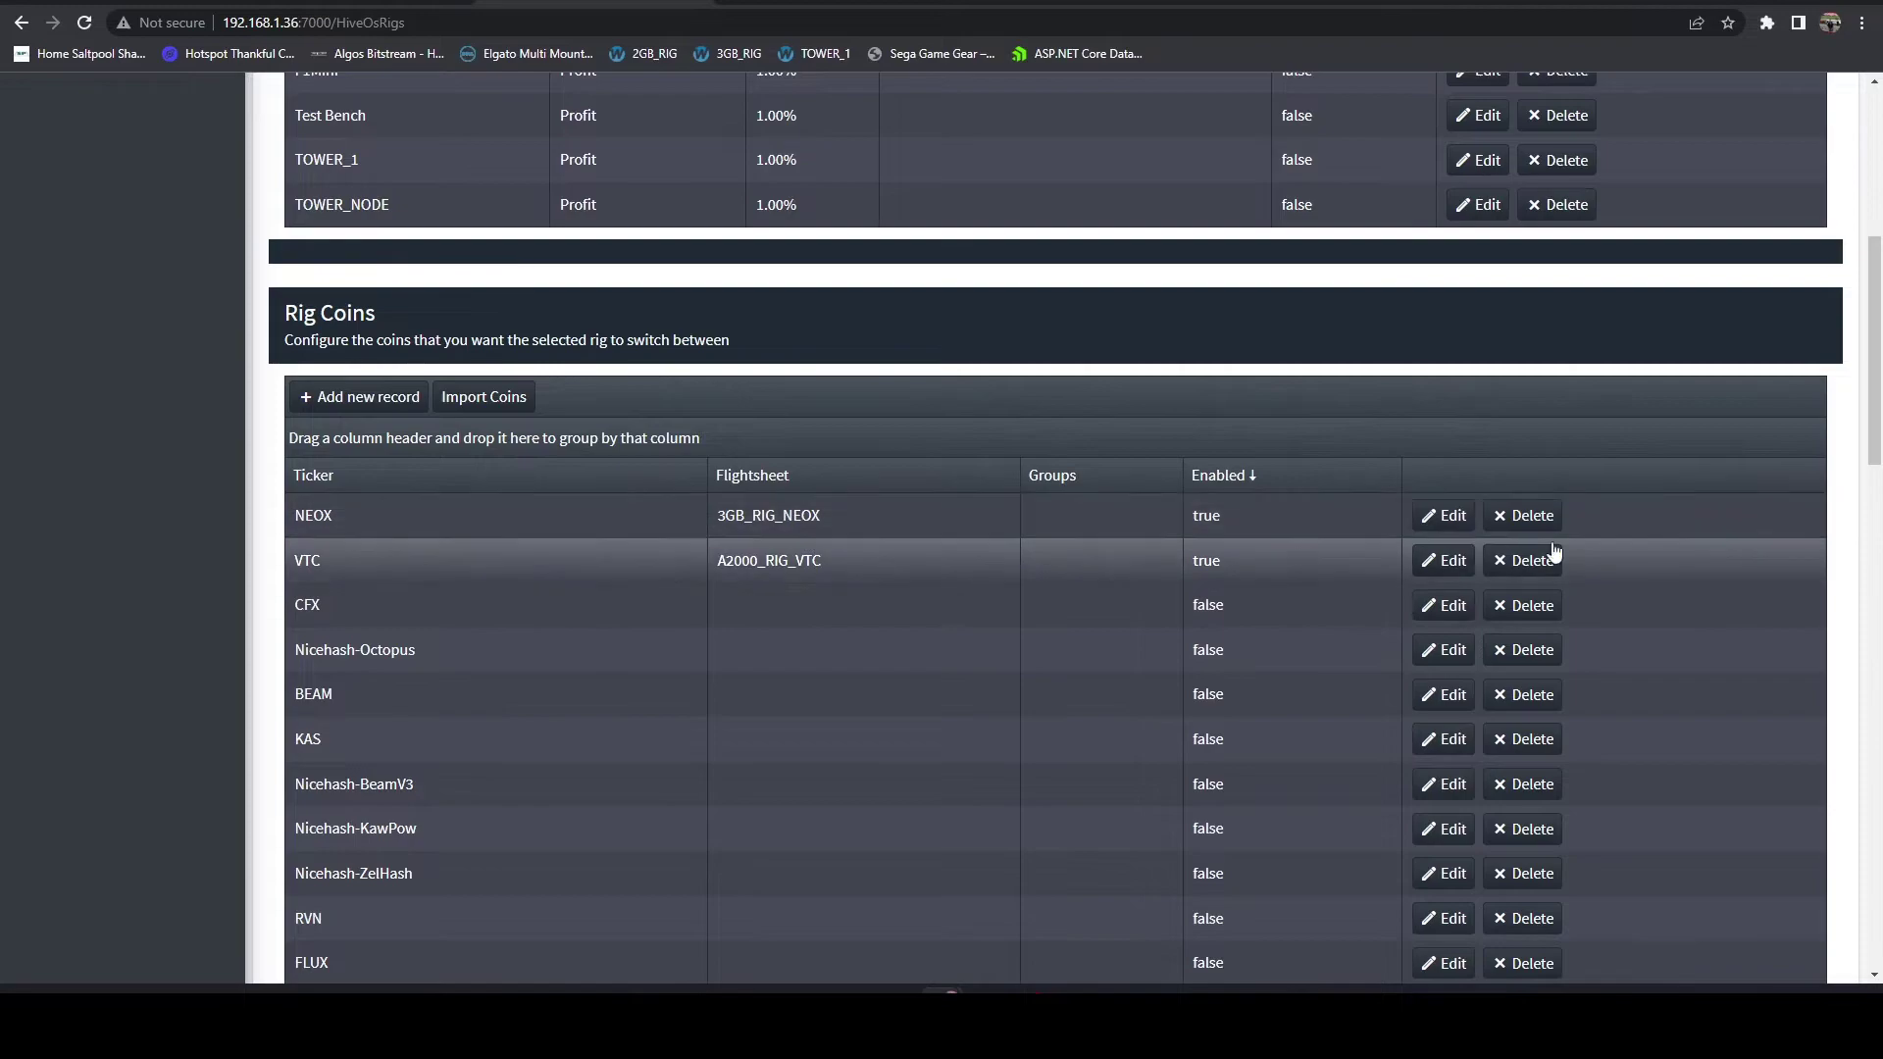
click(1453, 517)
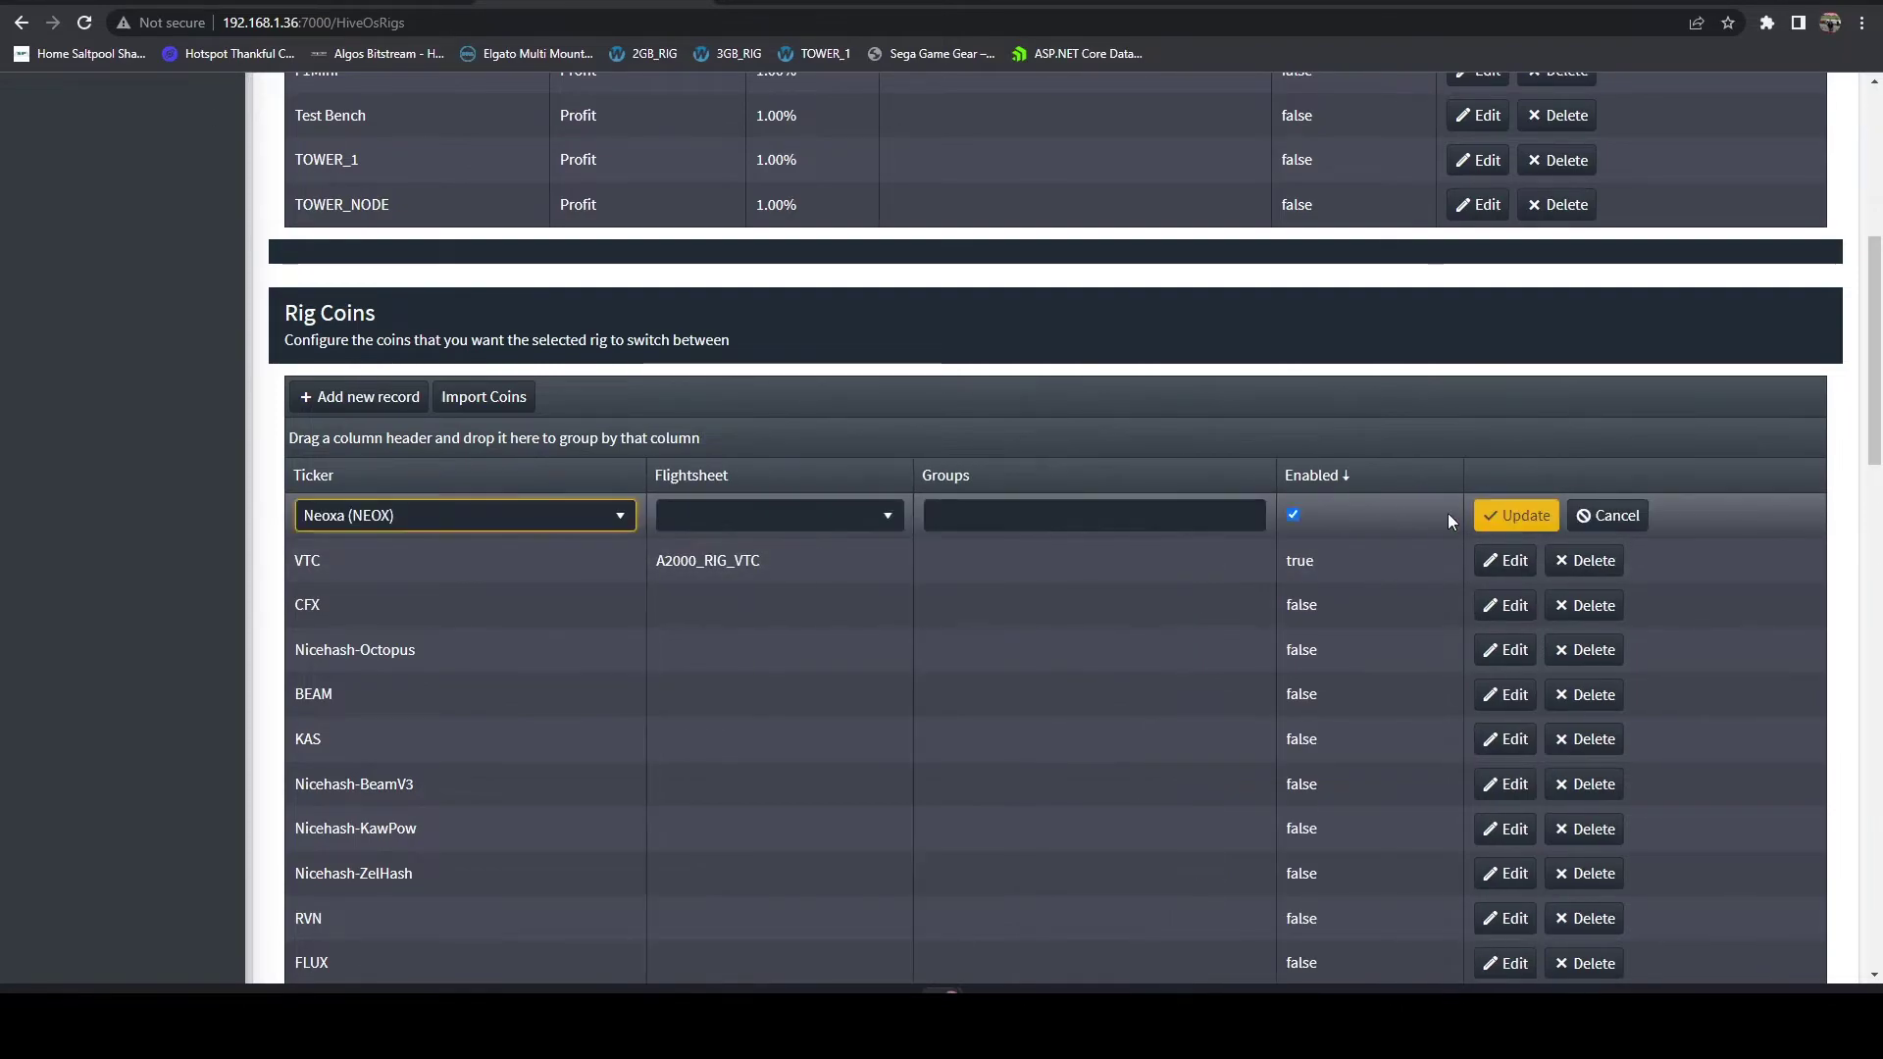
click(1024, 516)
click(1024, 572)
click(1530, 516)
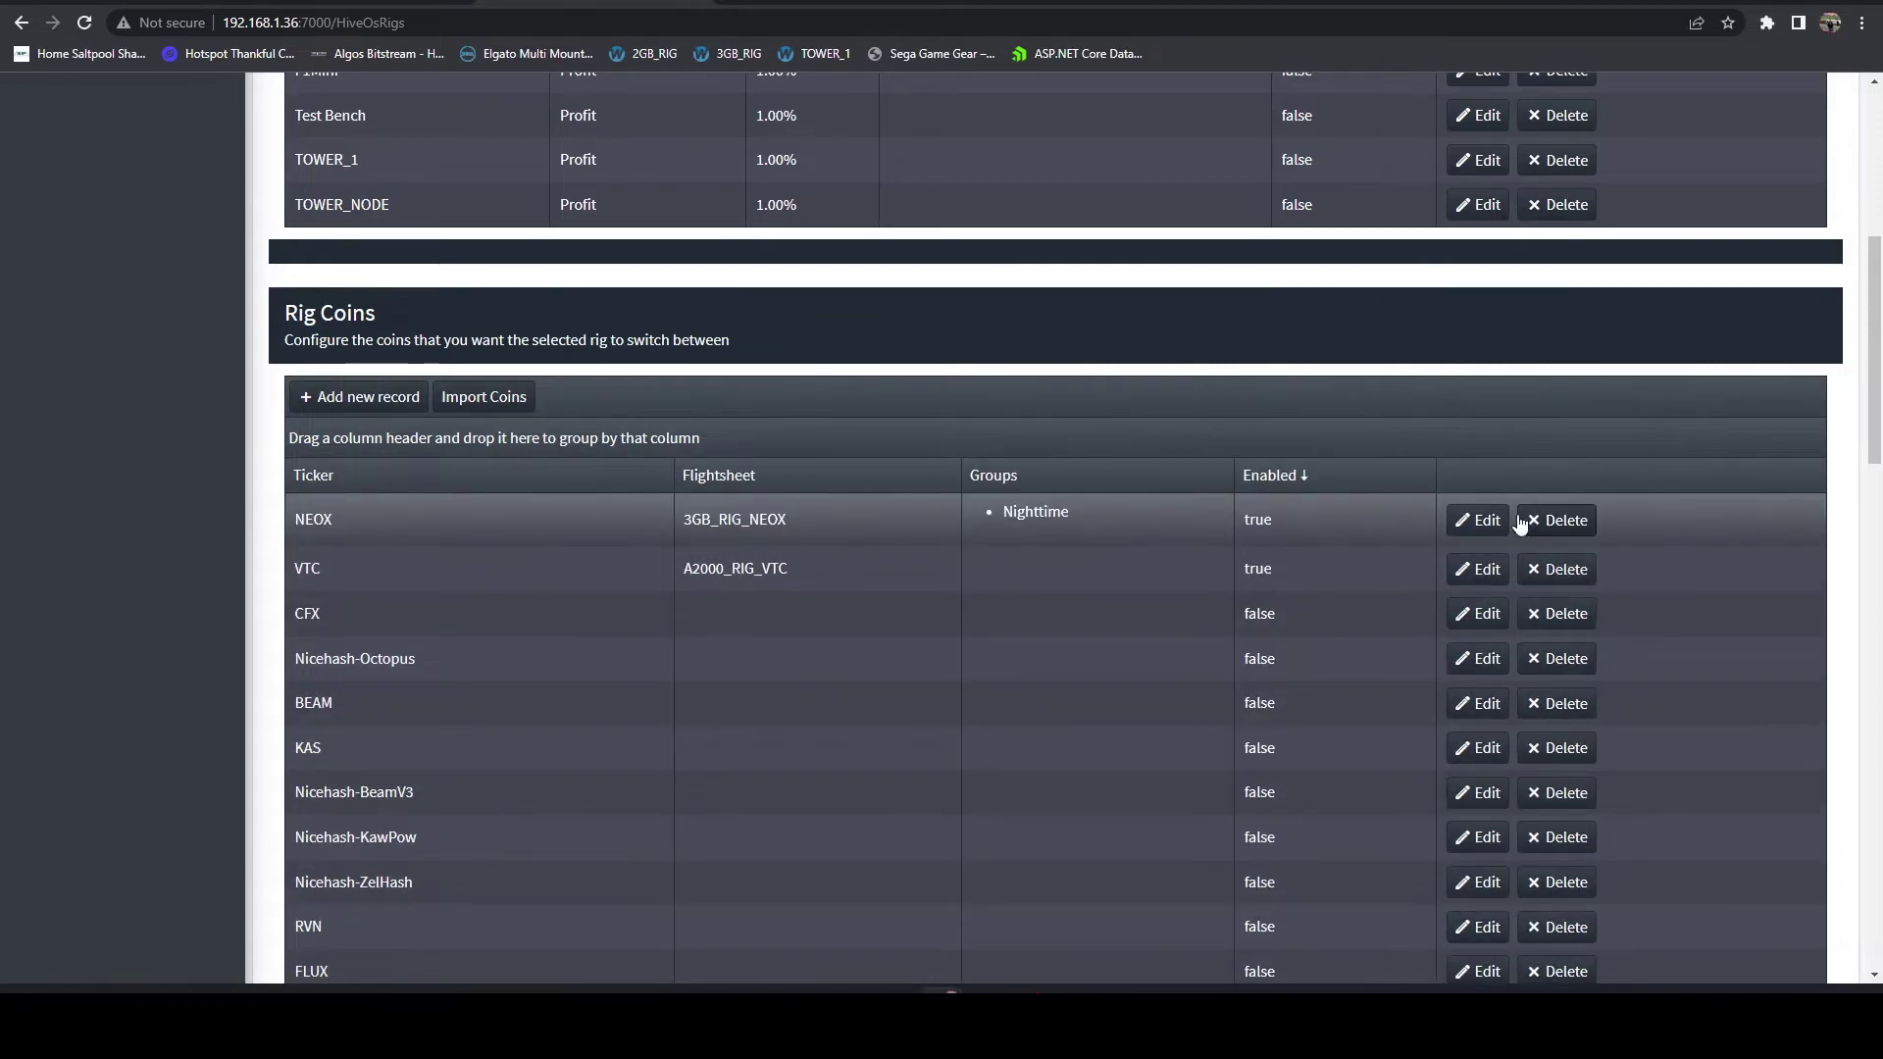
Step: Assign the VTC coin to both the Nighttime and Daytime mining groups and save the record
click(1462, 571)
click(1029, 571)
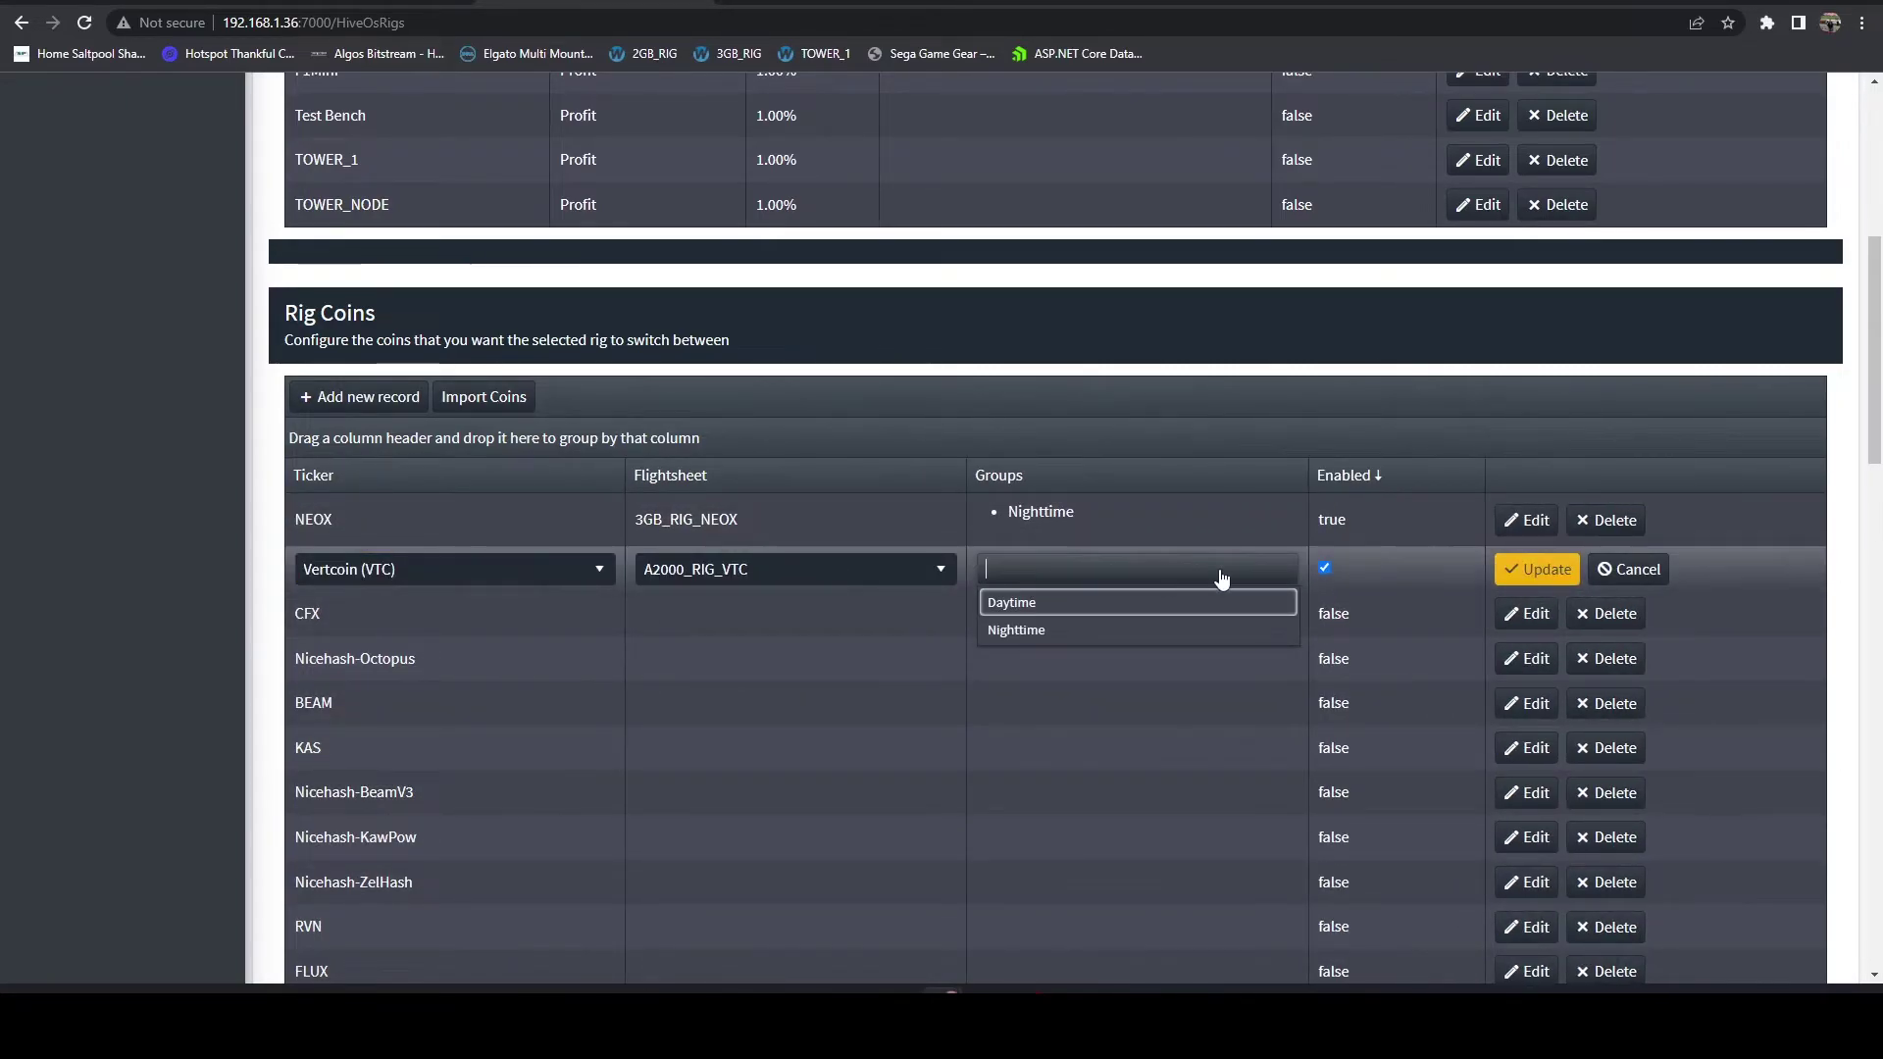
click(1067, 631)
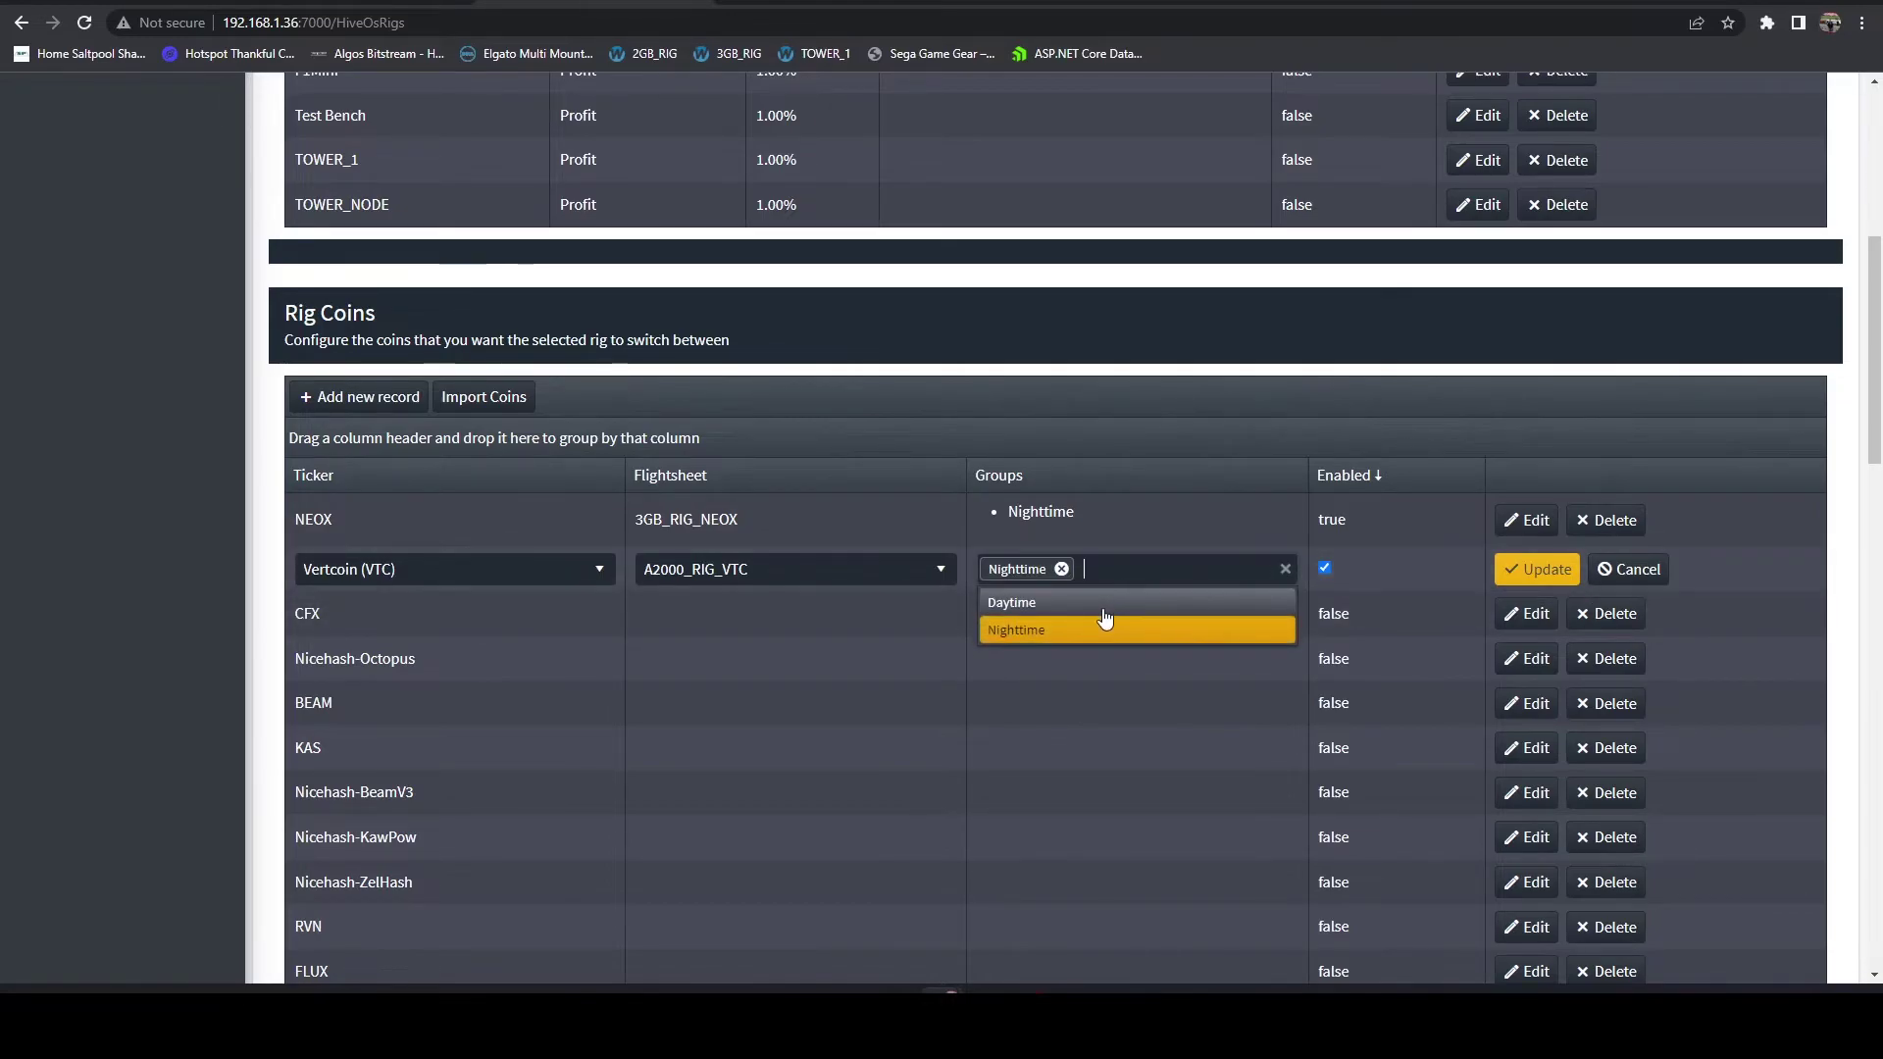
click(1106, 620)
click(1535, 569)
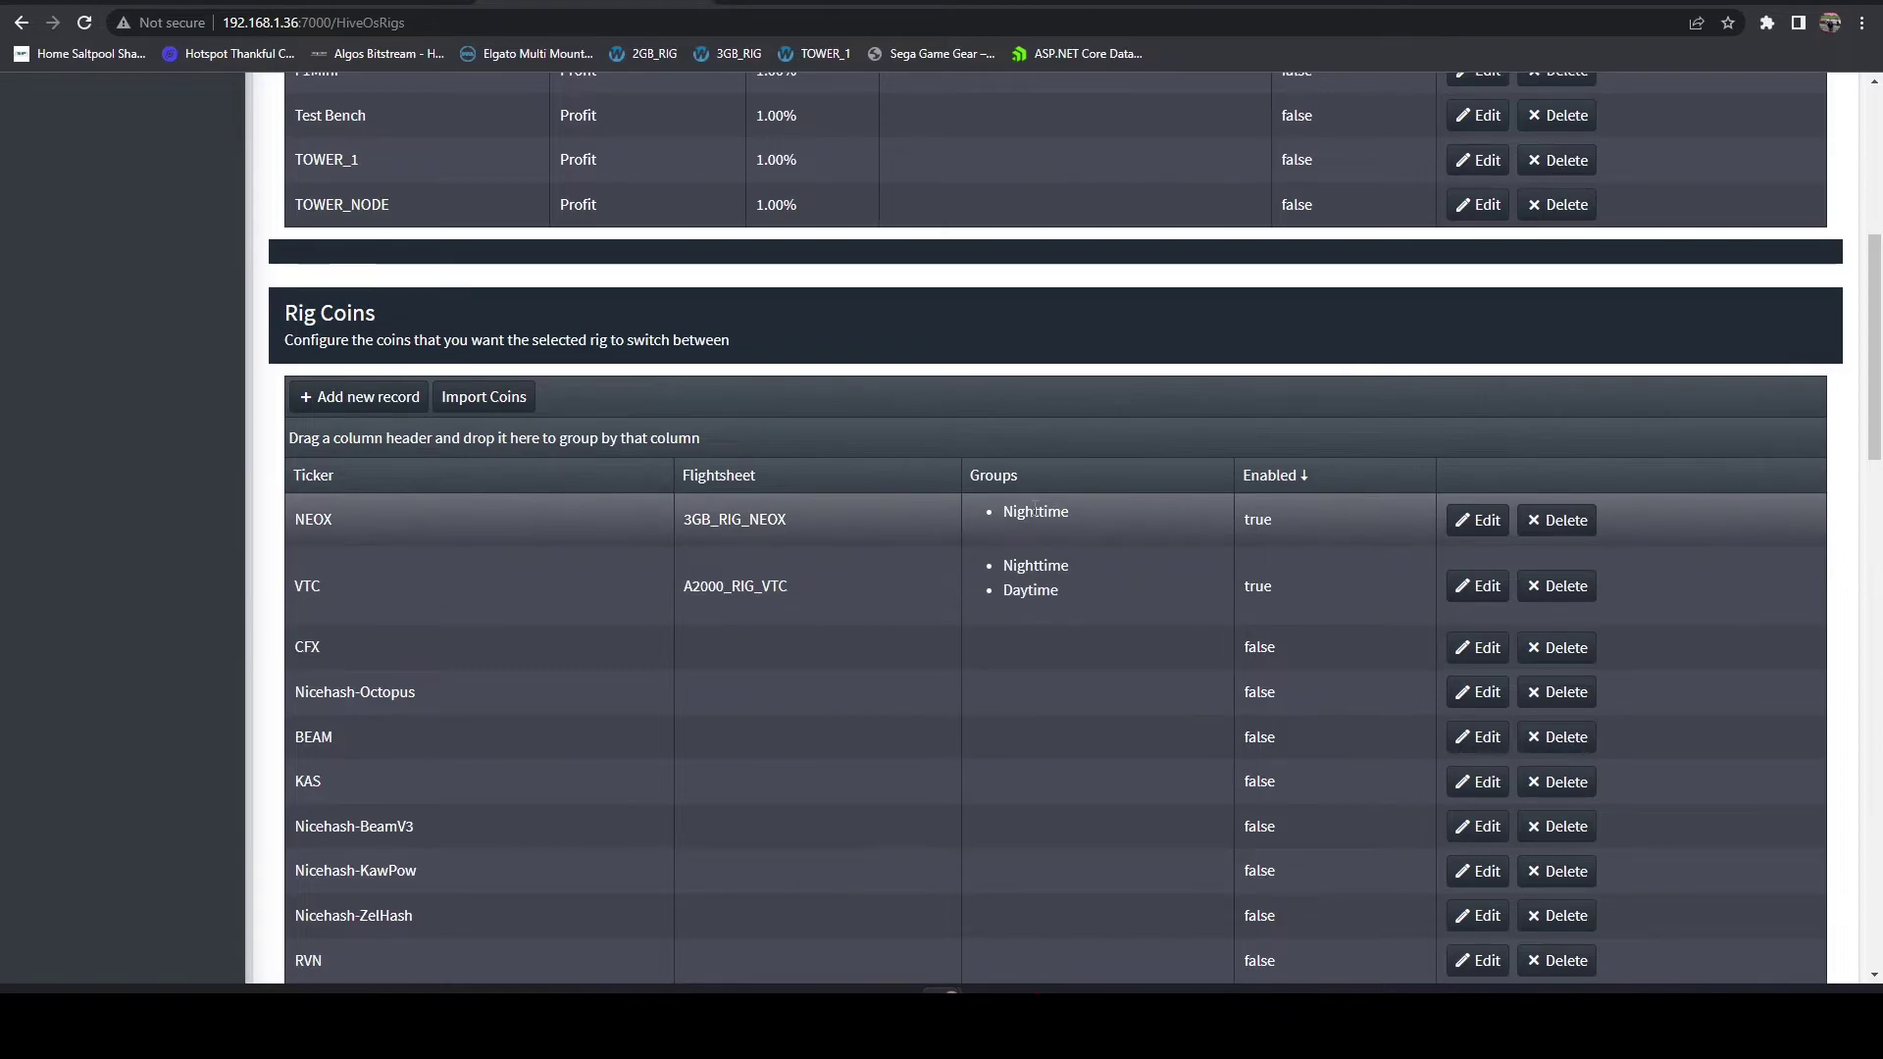
Step: Import the Goldshell ASICs into the Goldshell ASIC settings
scroll(1033, 506, up, 6)
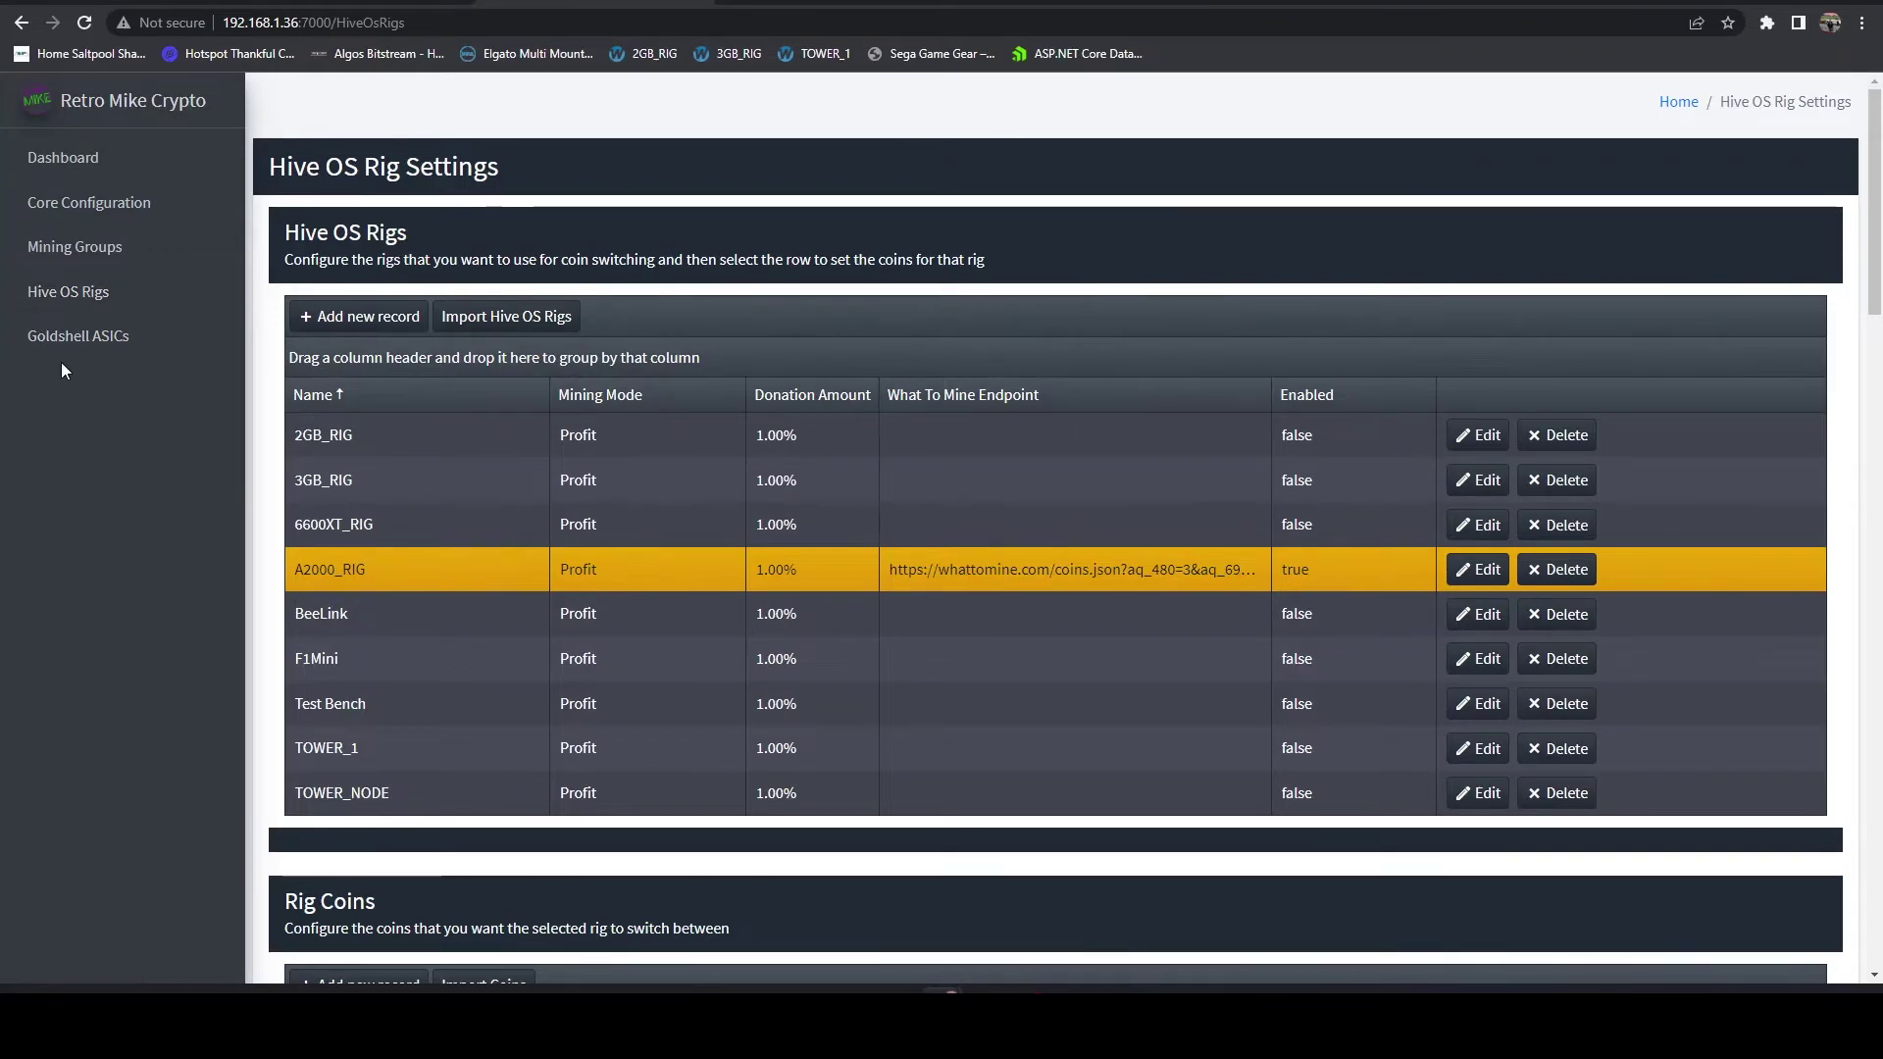
click(65, 337)
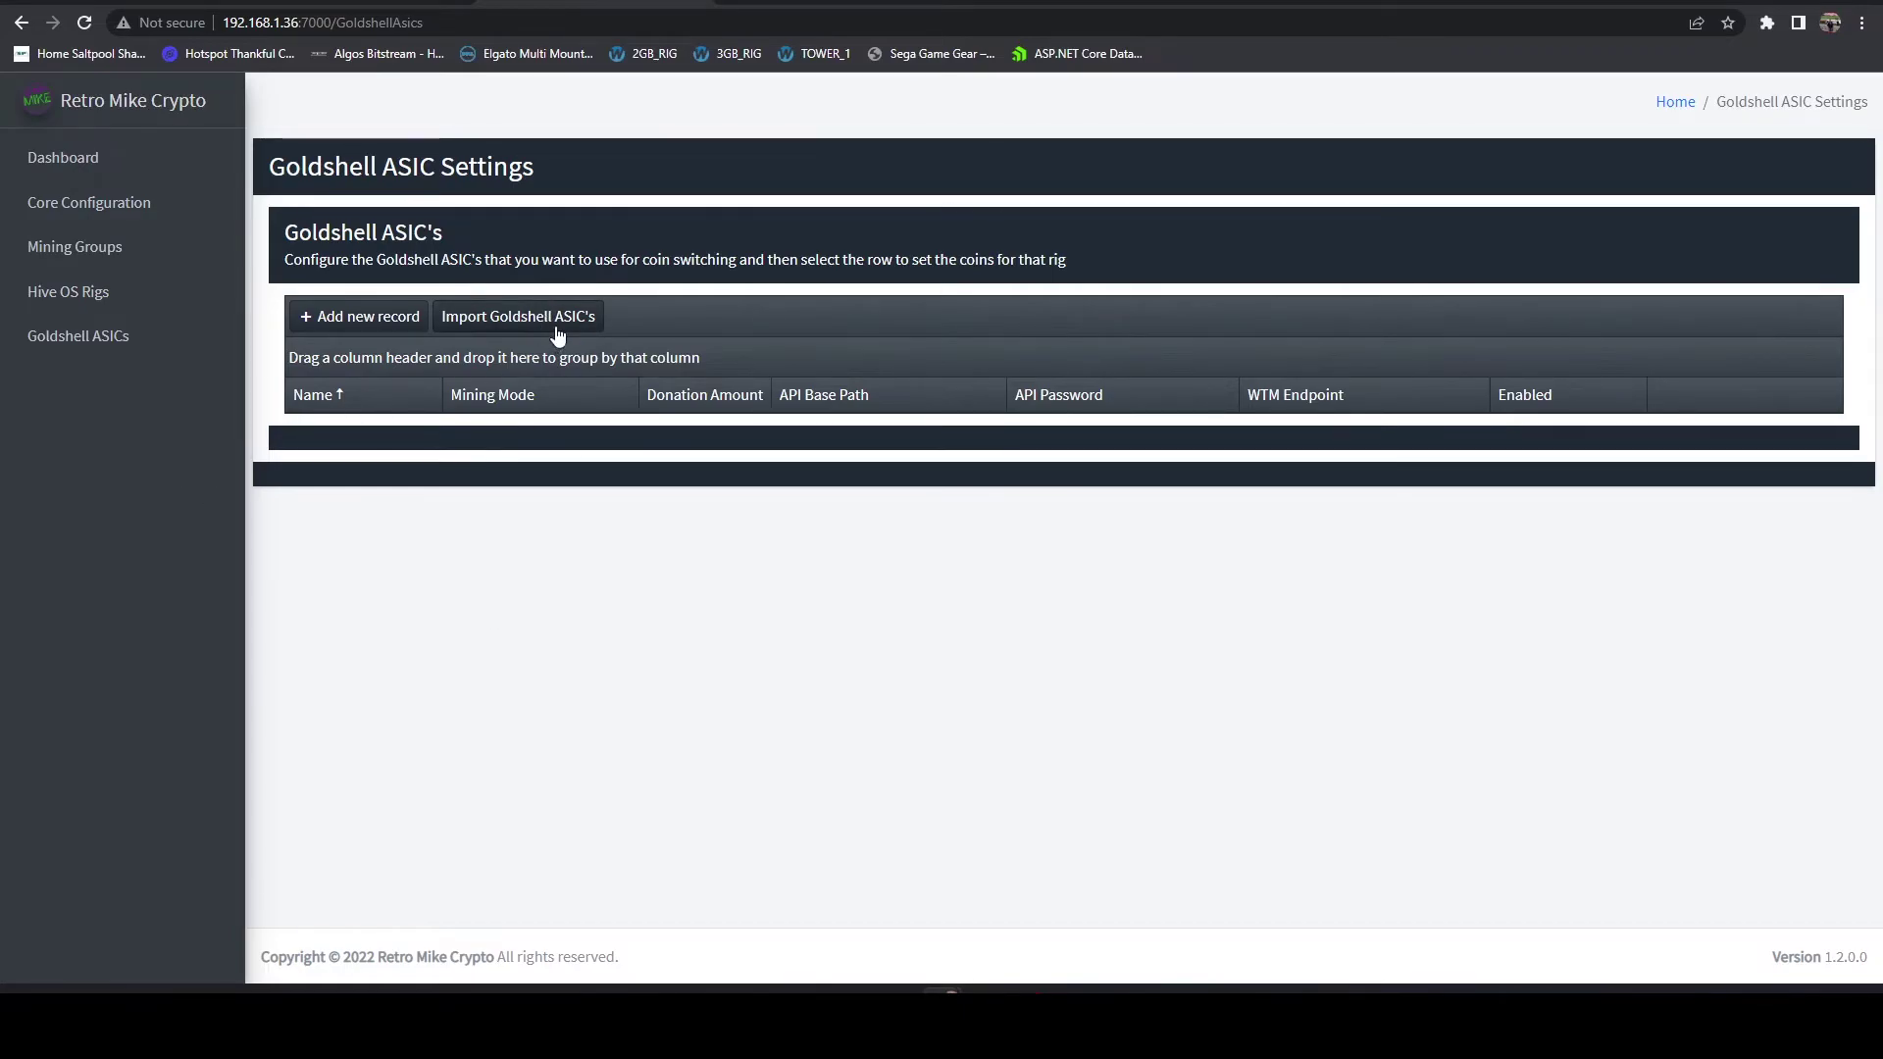
click(520, 321)
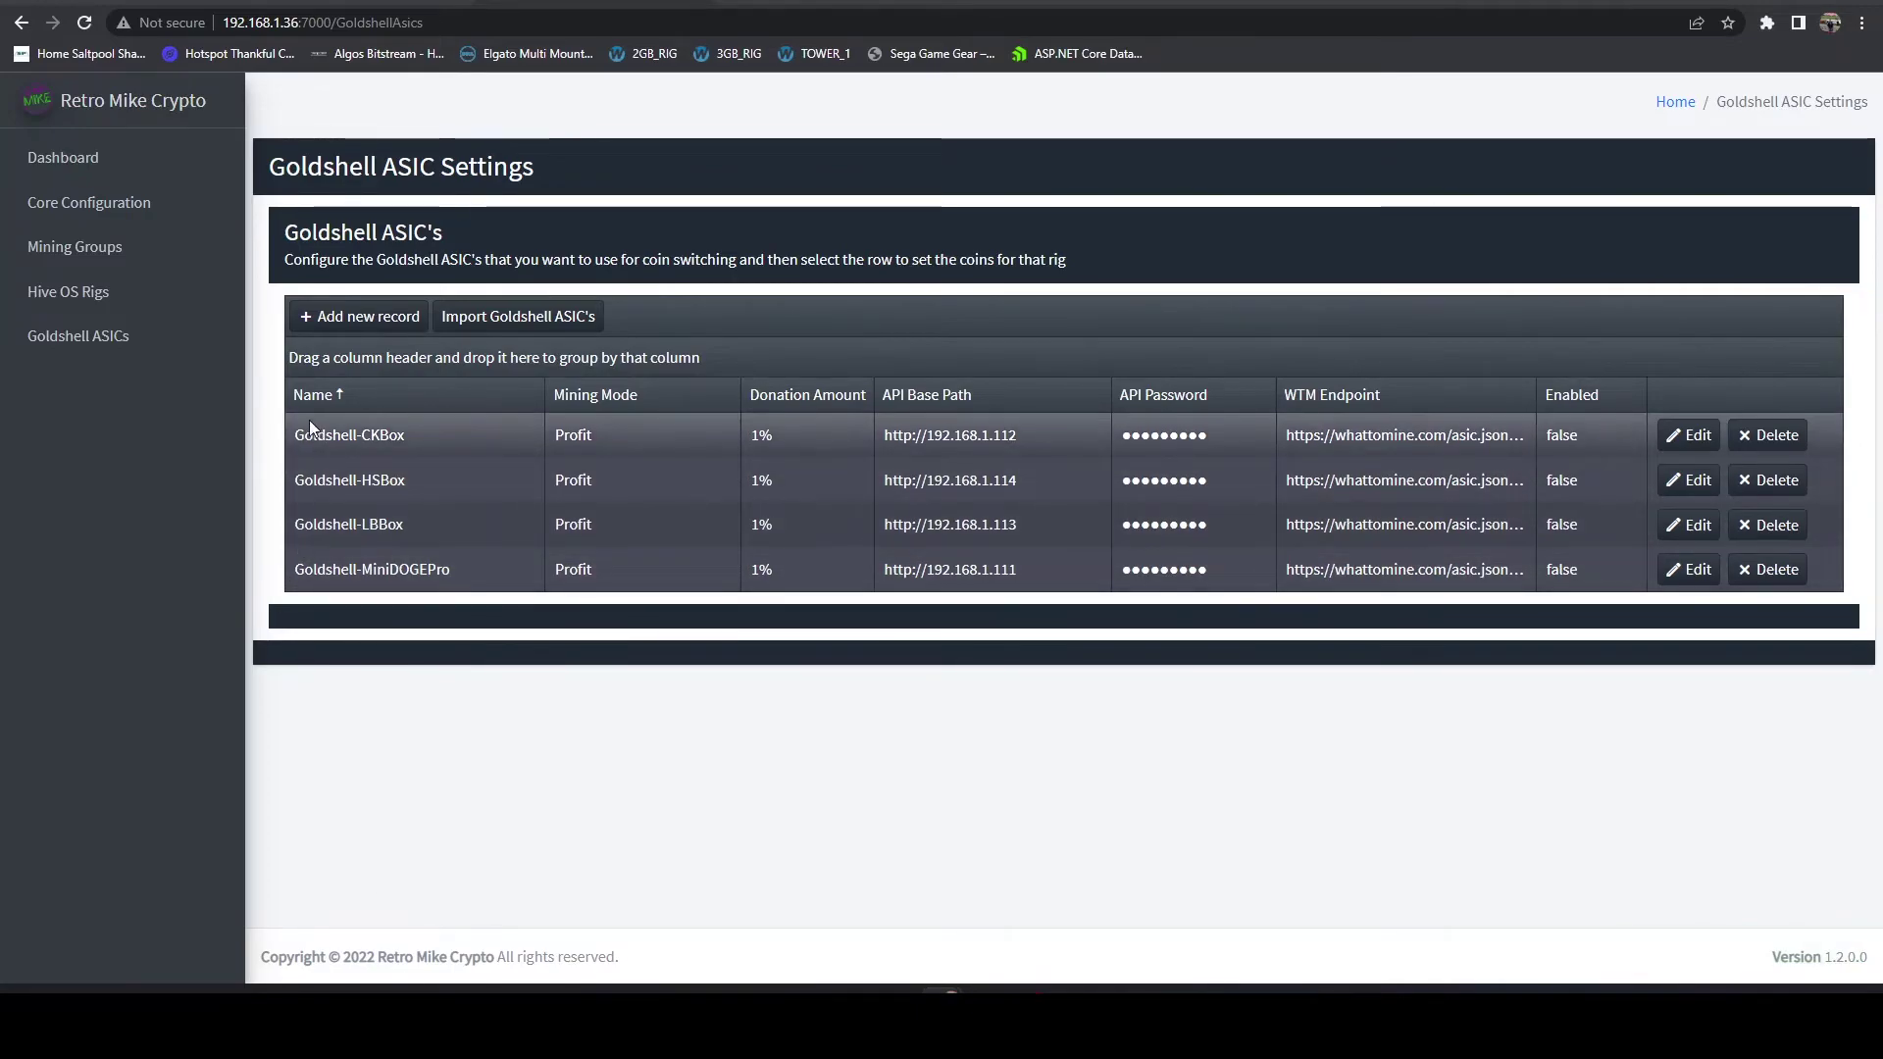
Step: Examine the coin lists of the Goldshell CKBox, HSBox, LBBox and MiniDOGEPro in turn
mouse_move(409, 446)
mouse_down()
mouse_move(364, 438)
mouse_move(422, 425)
mouse_up()
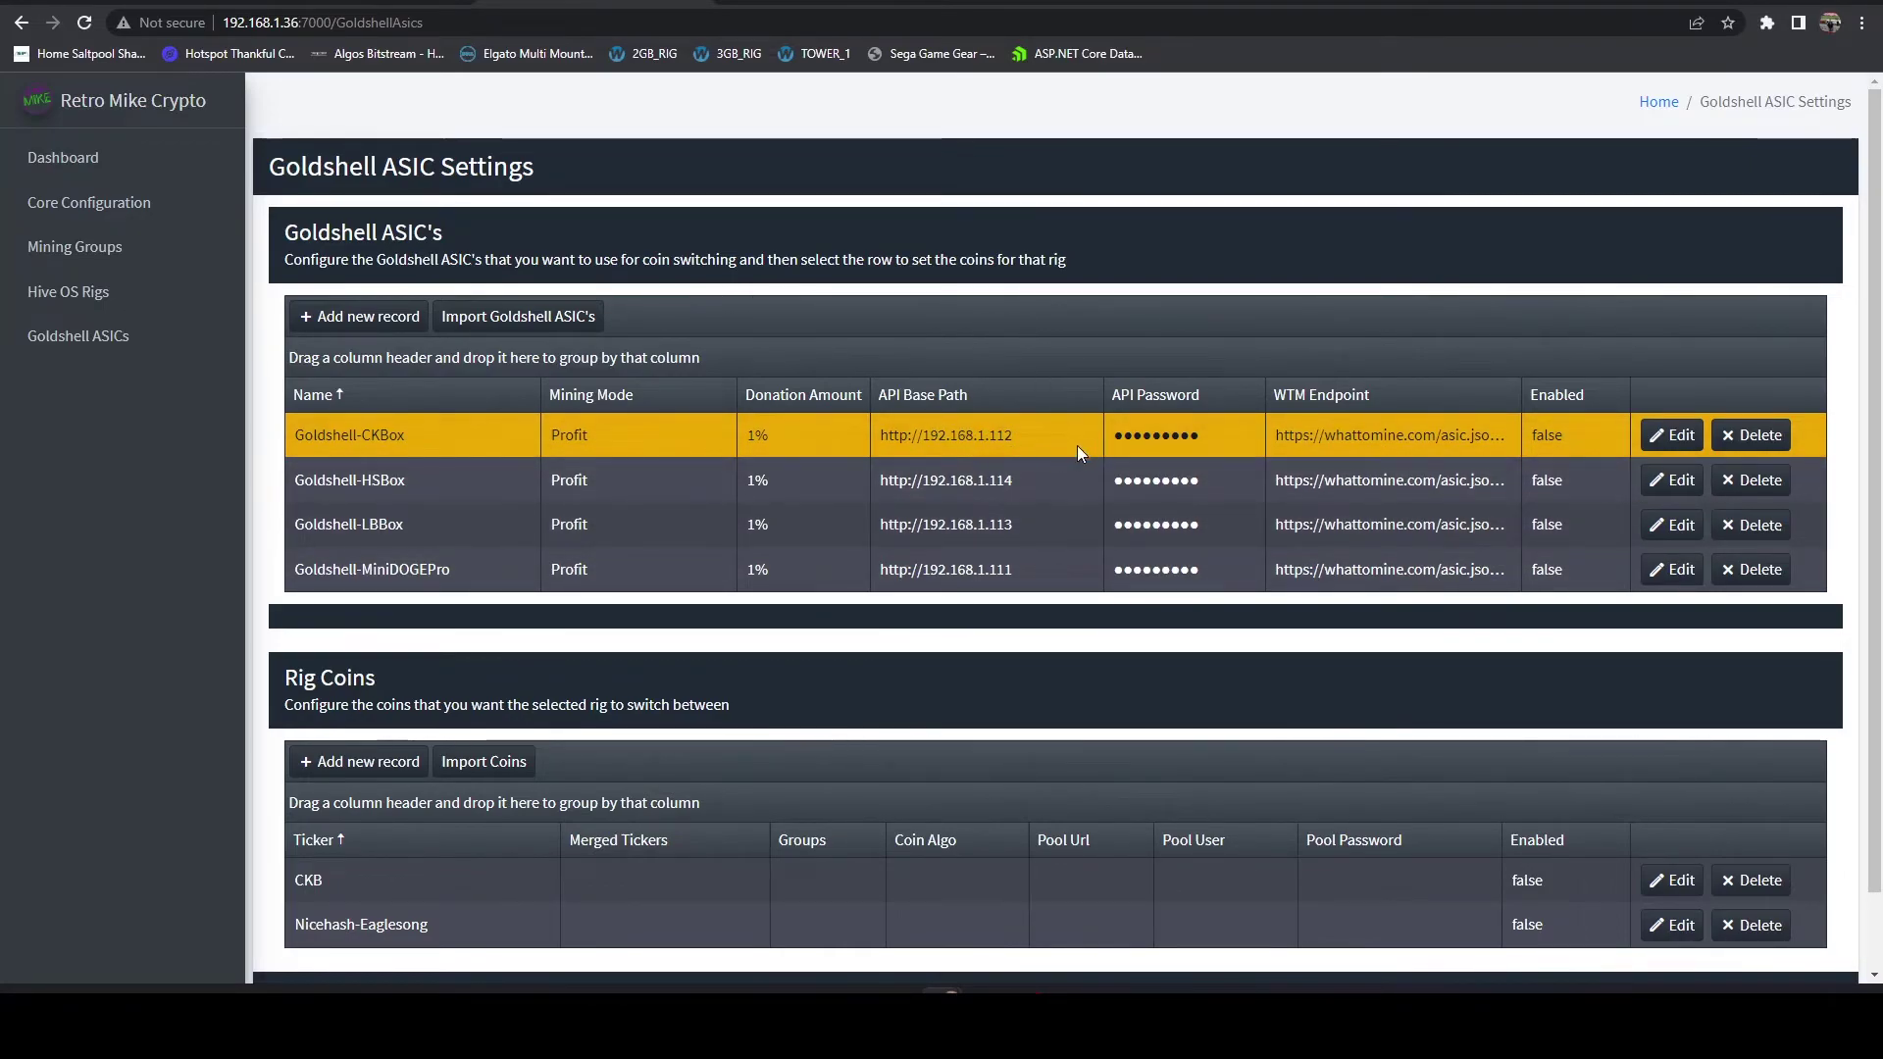
scroll(1071, 426, down, 1)
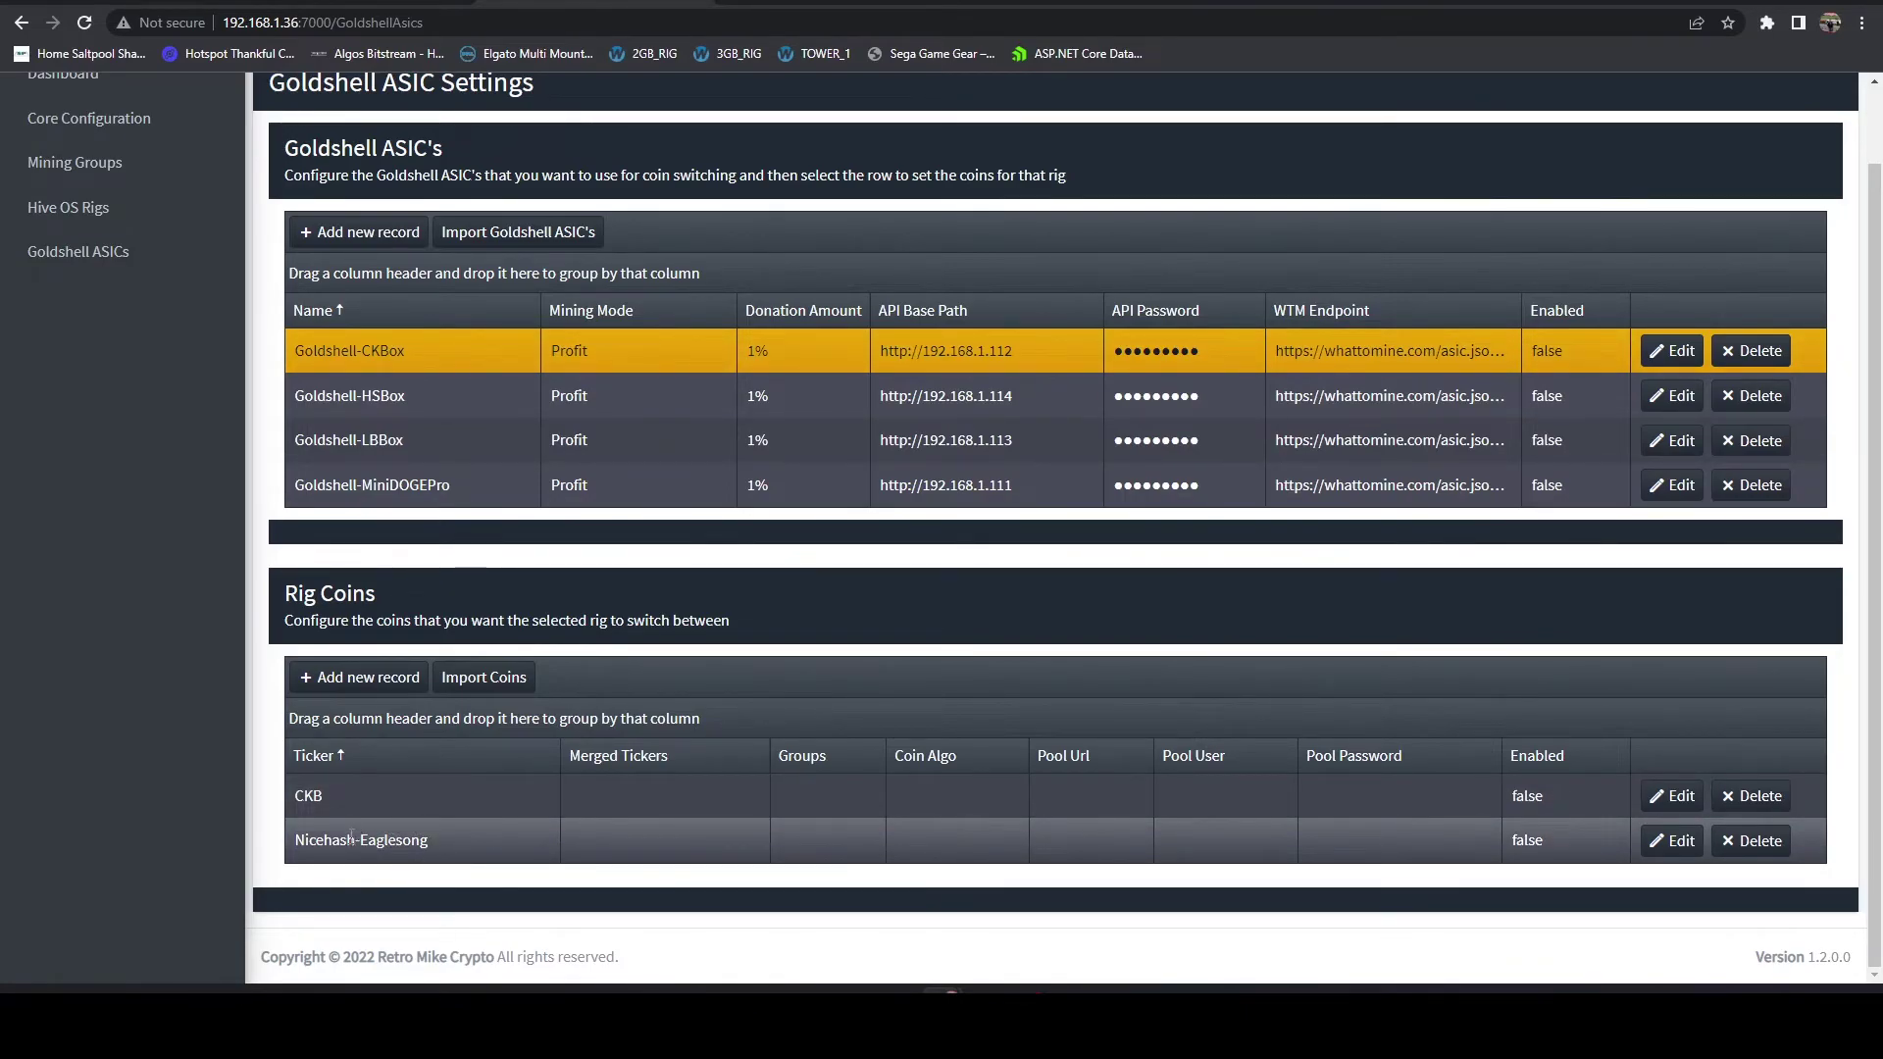
click(465, 402)
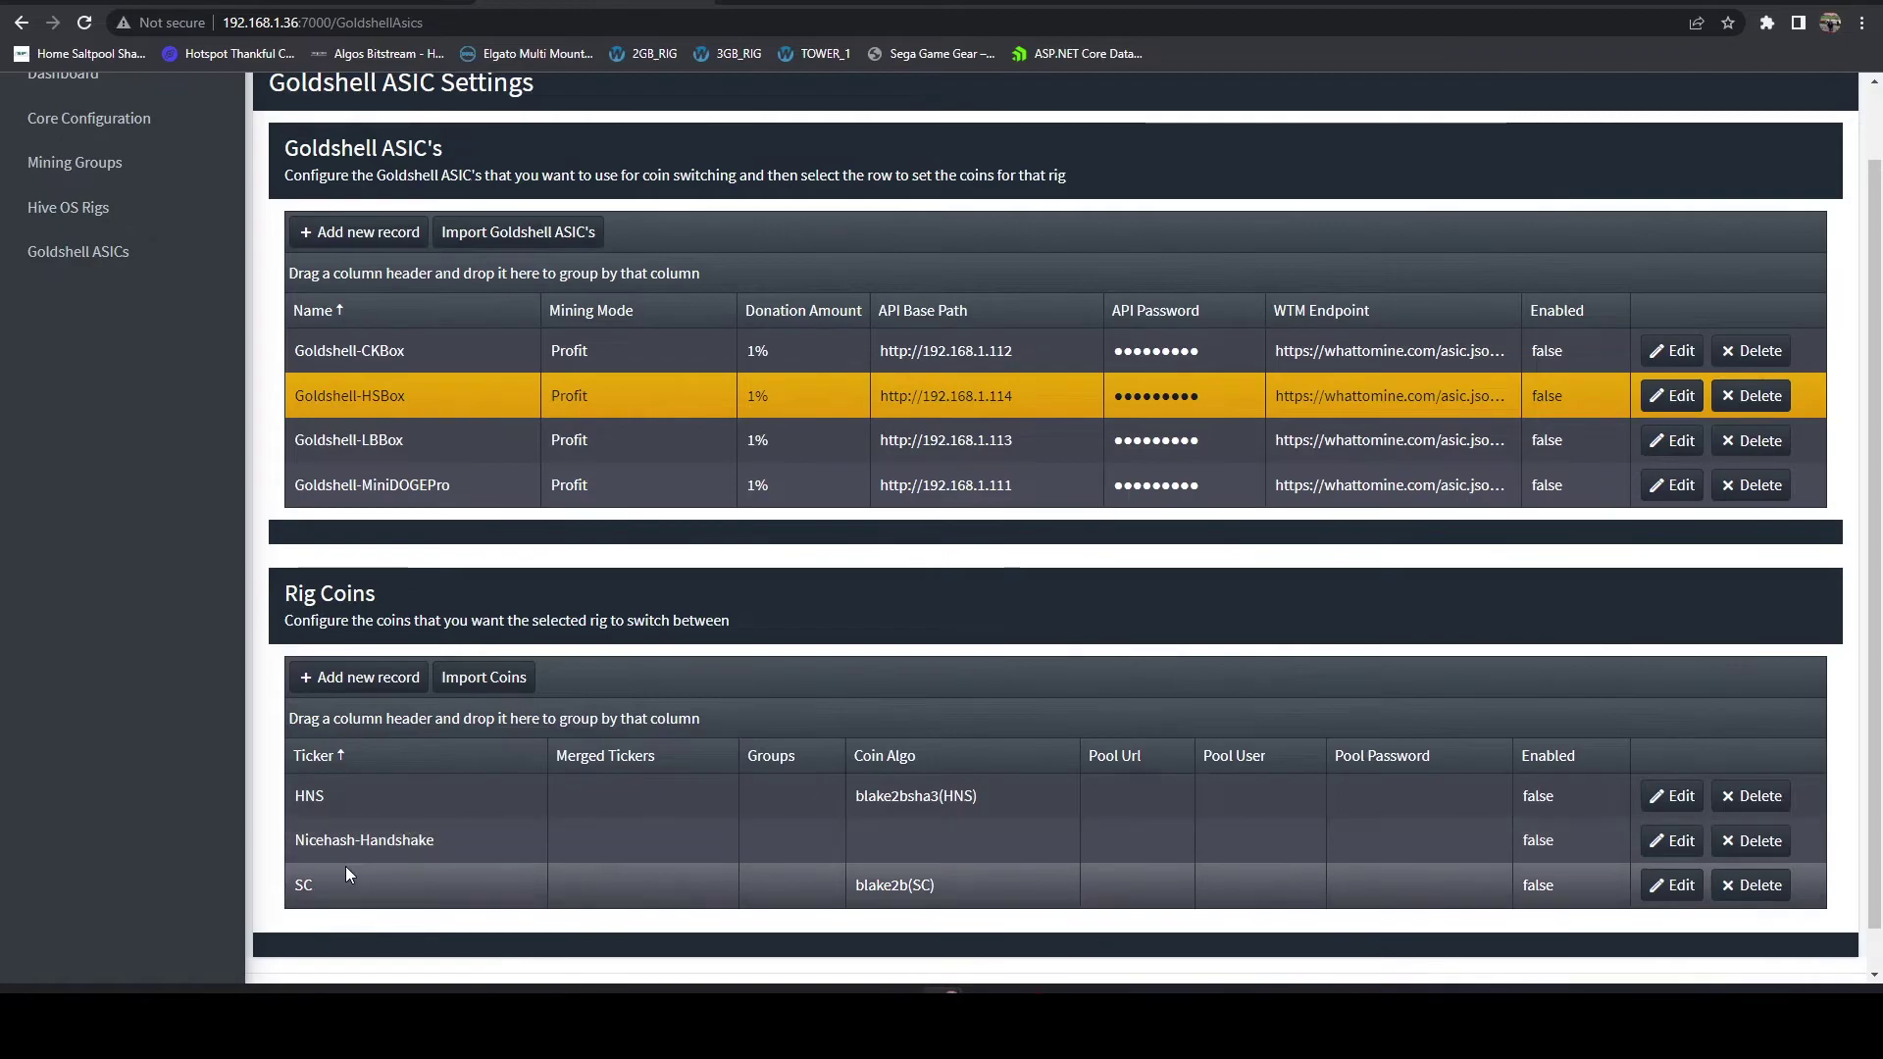
click(384, 447)
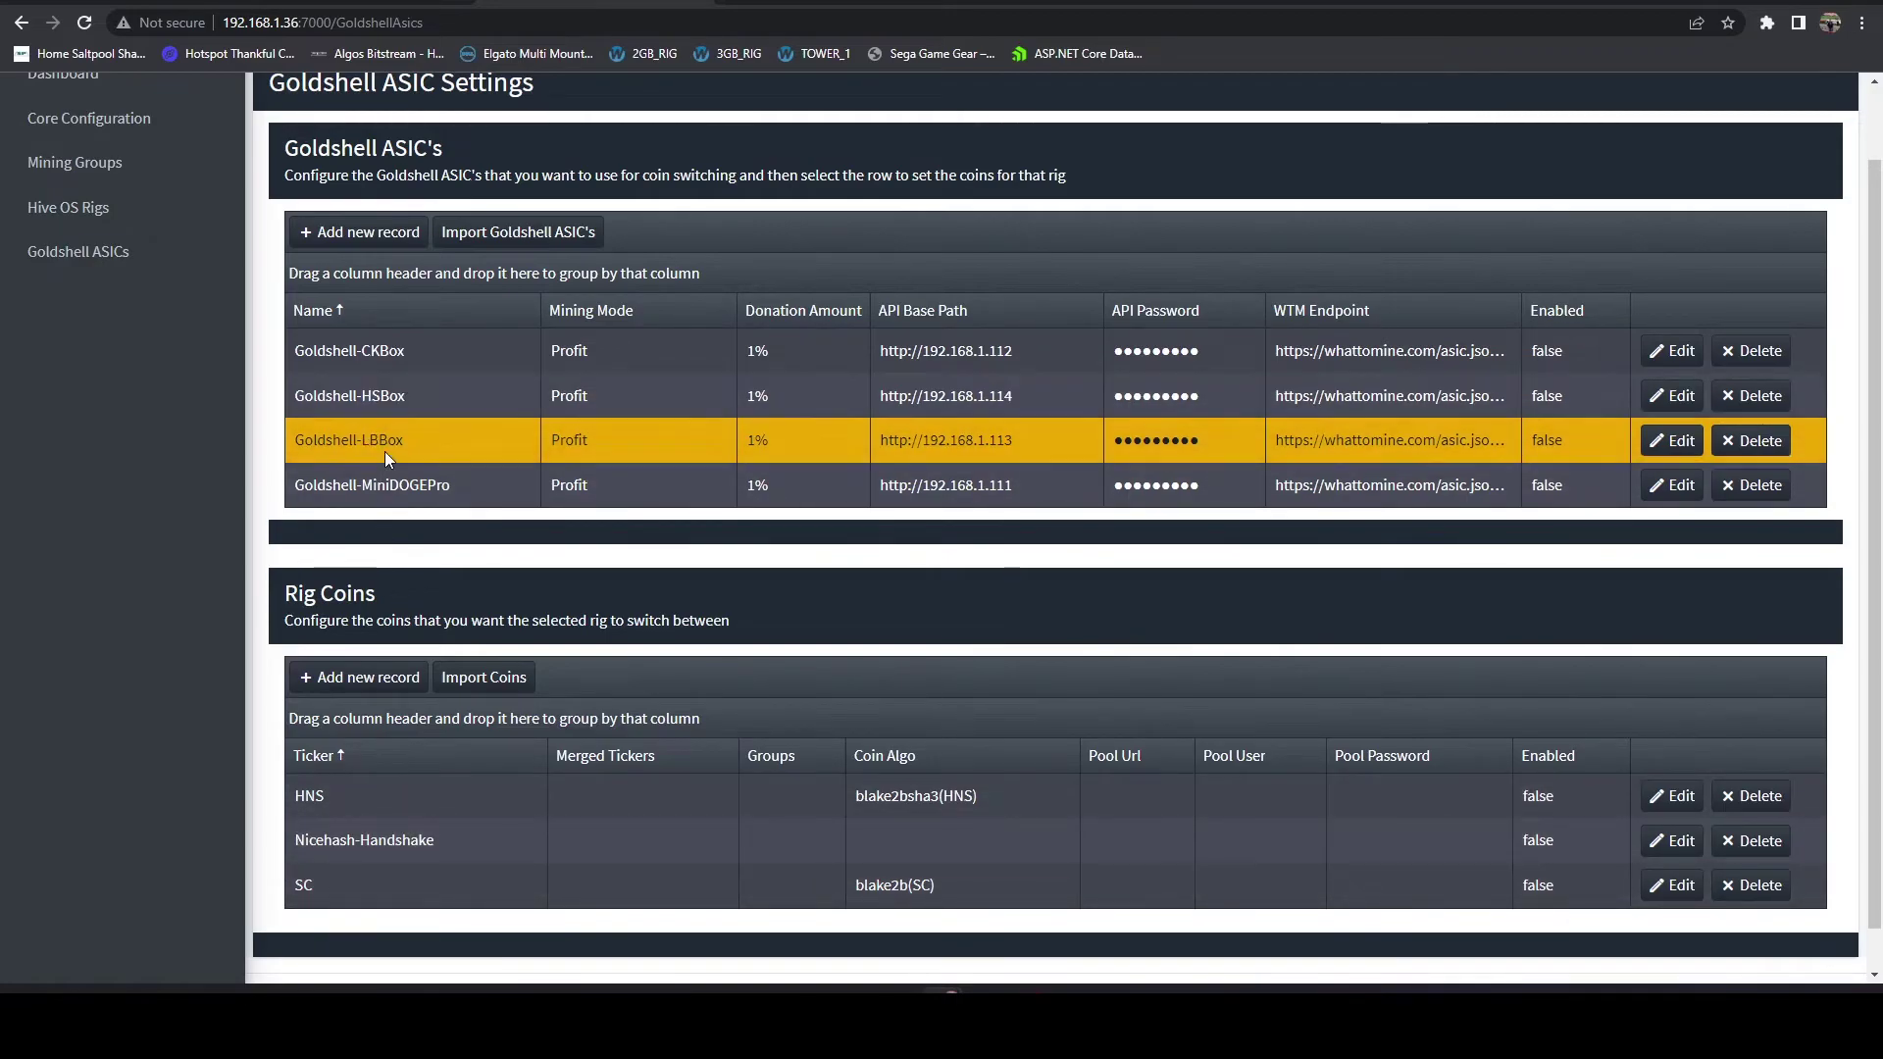
click(370, 490)
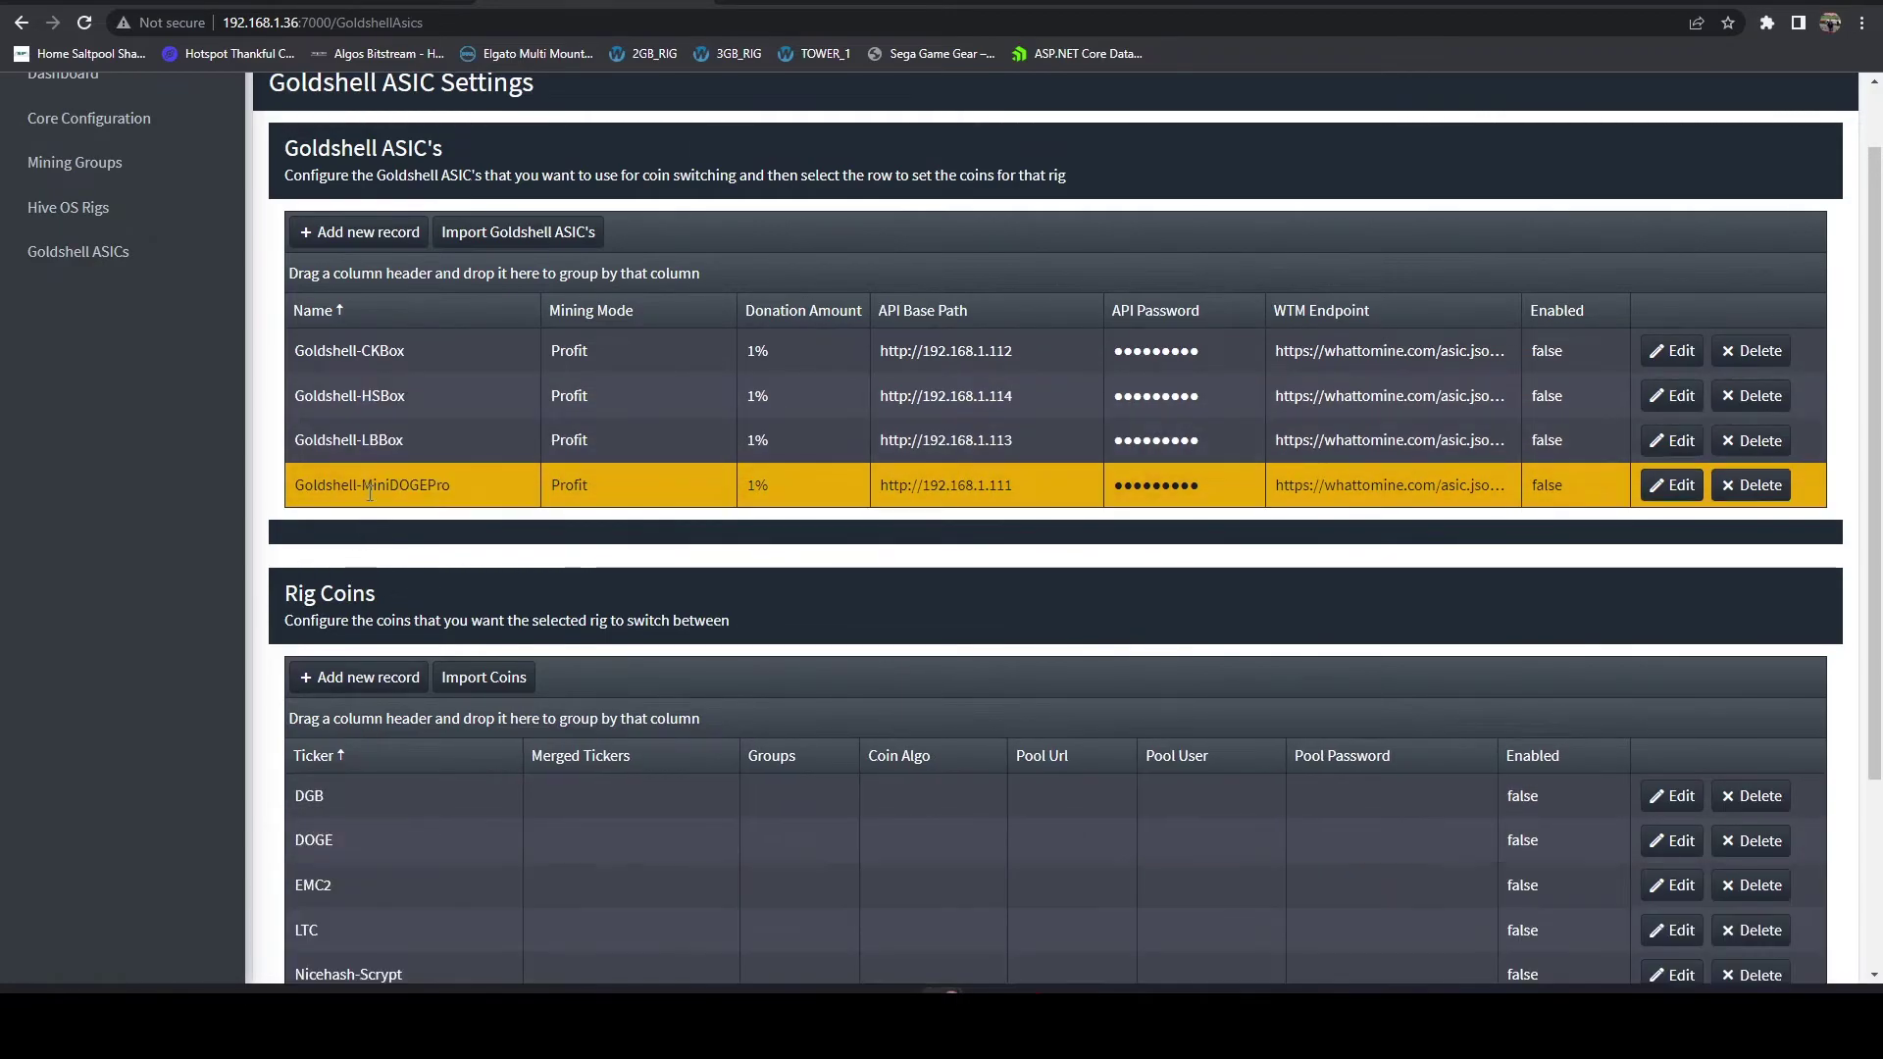
scroll(726, 662, down, 2)
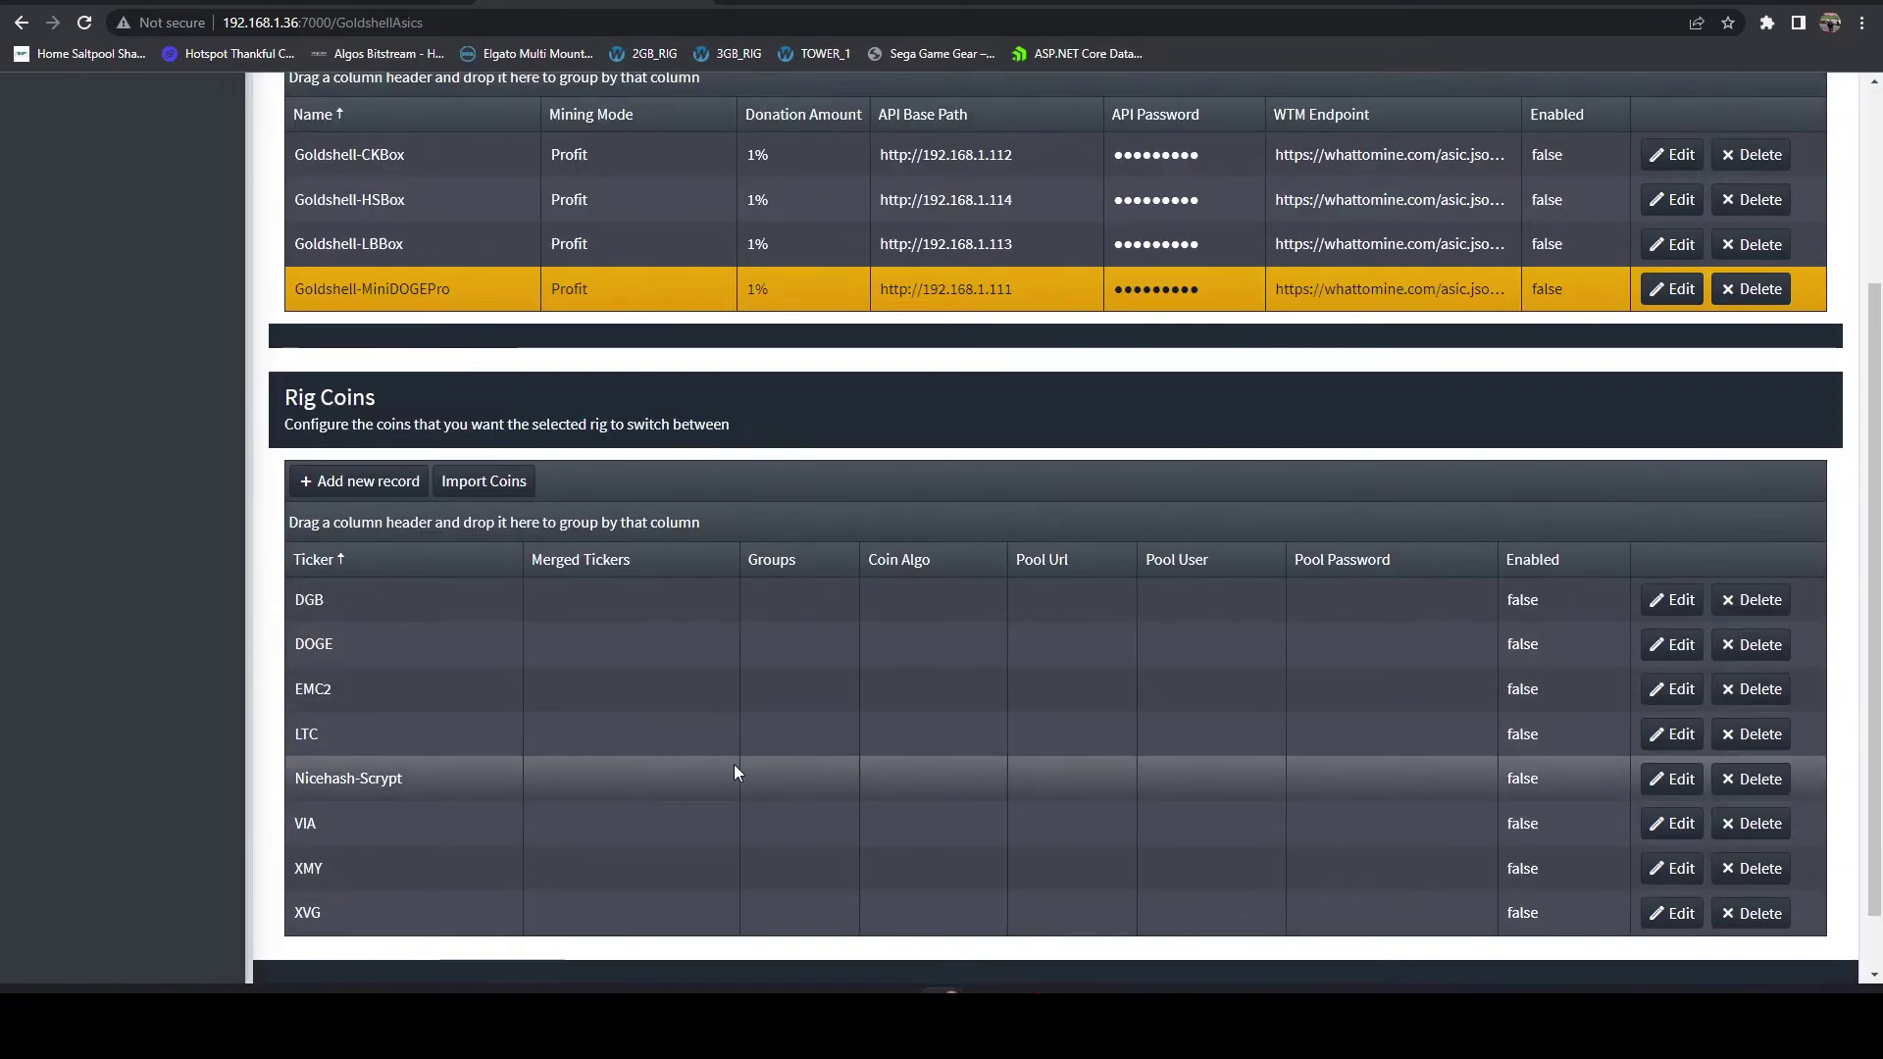
scroll(763, 714, up, 2)
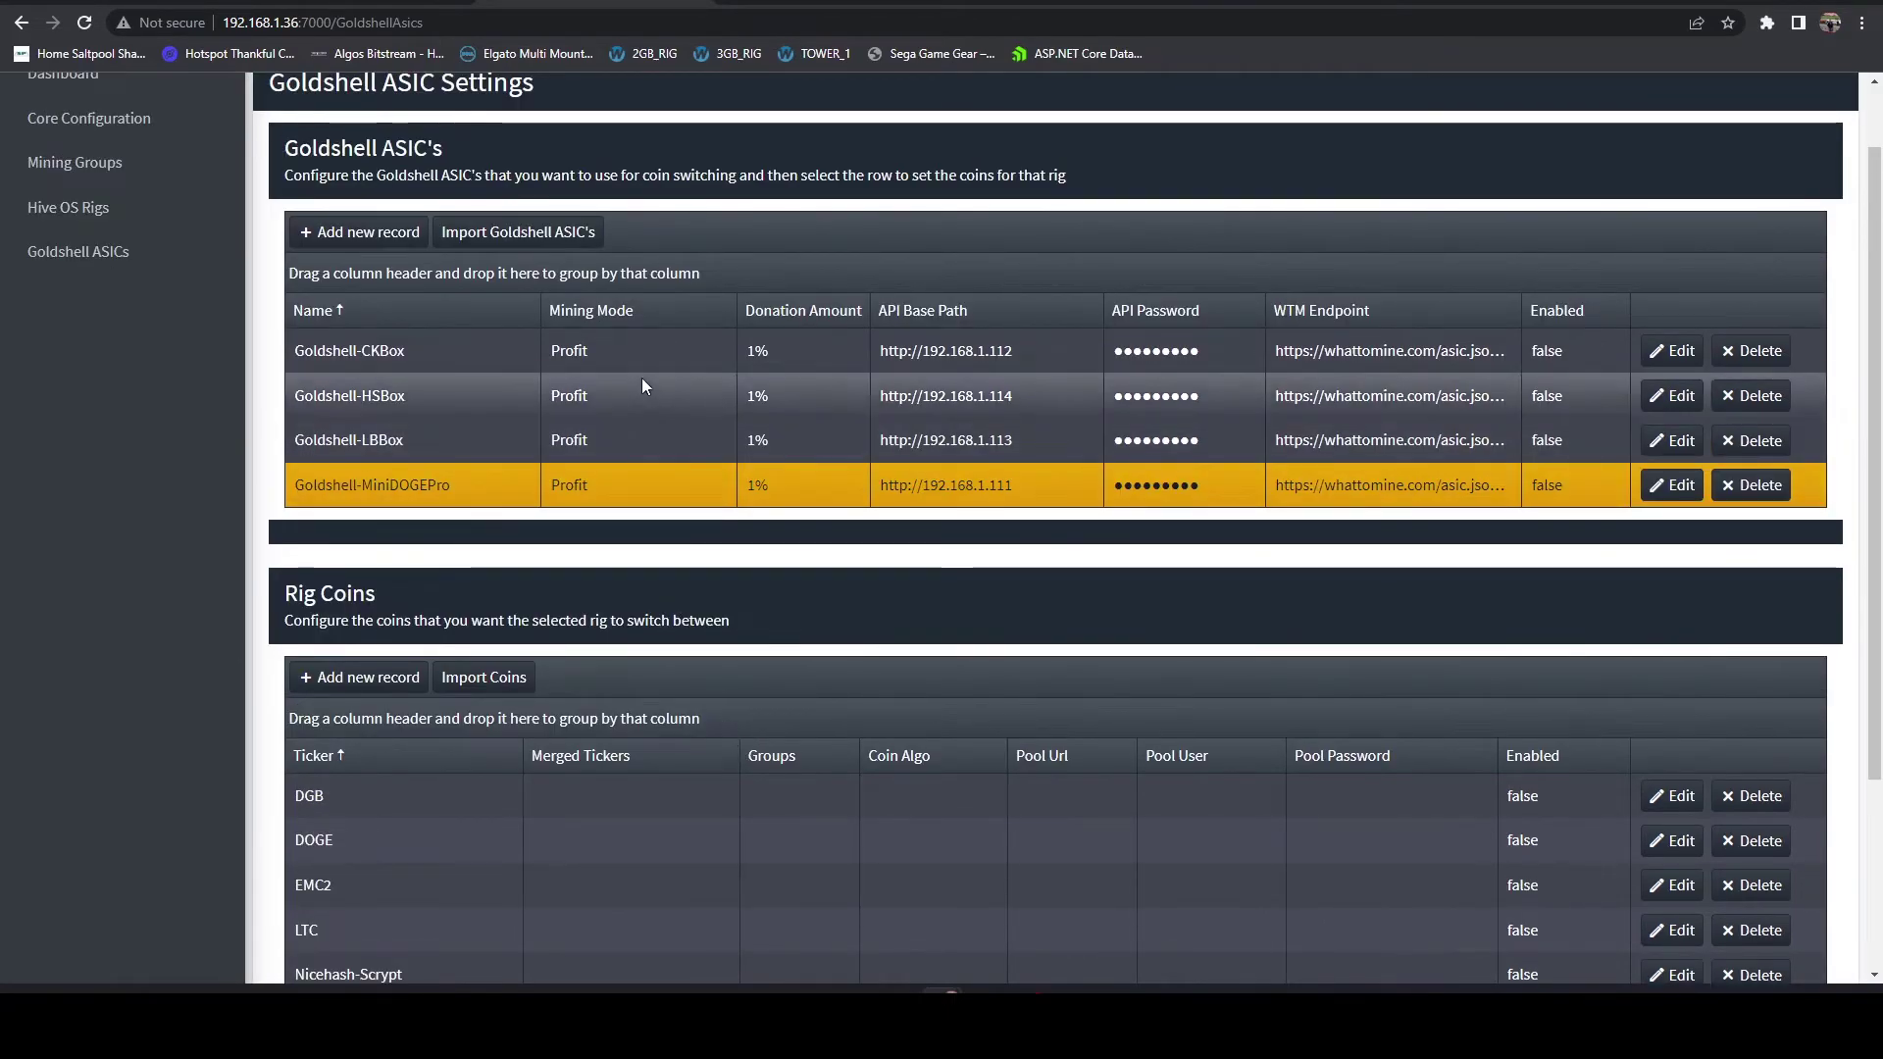
Step: Inspect the pool and group fields of the Goldshell-CKBox's CKB coin in edit mode, then cancel without changes
click(445, 344)
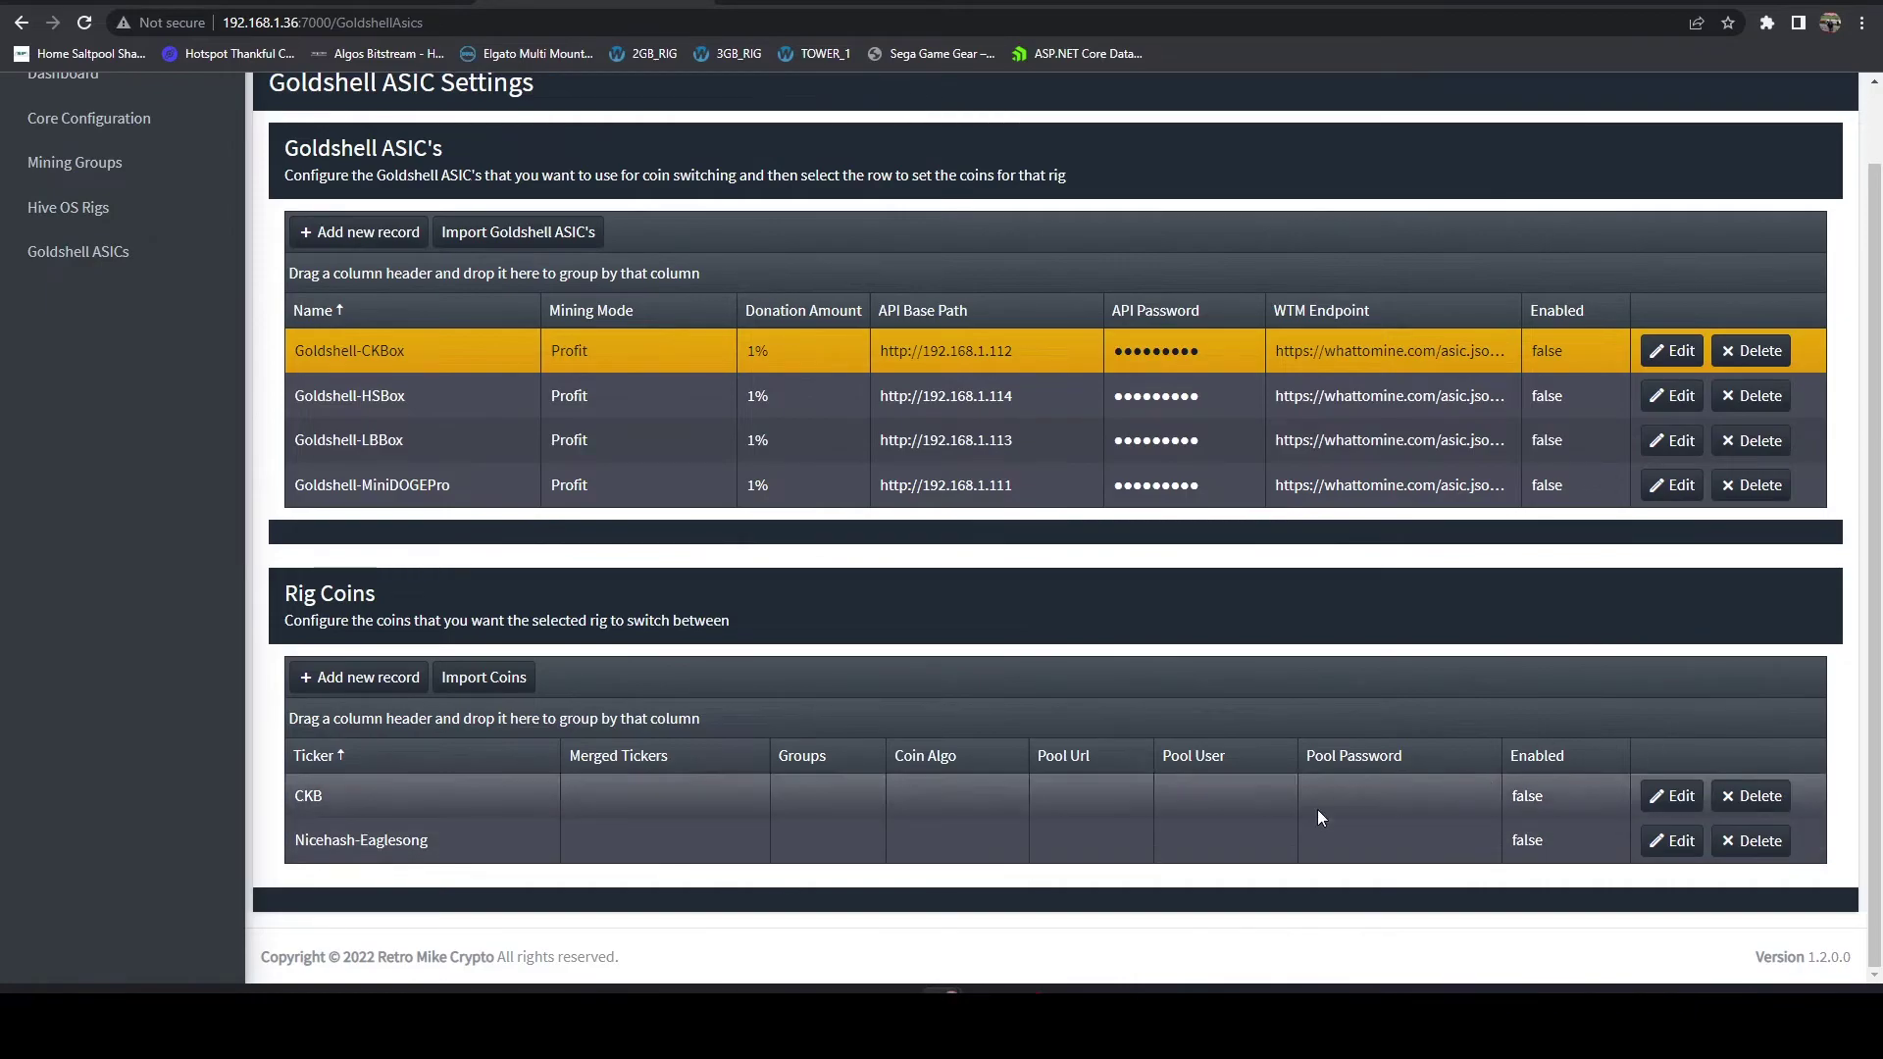
click(1672, 796)
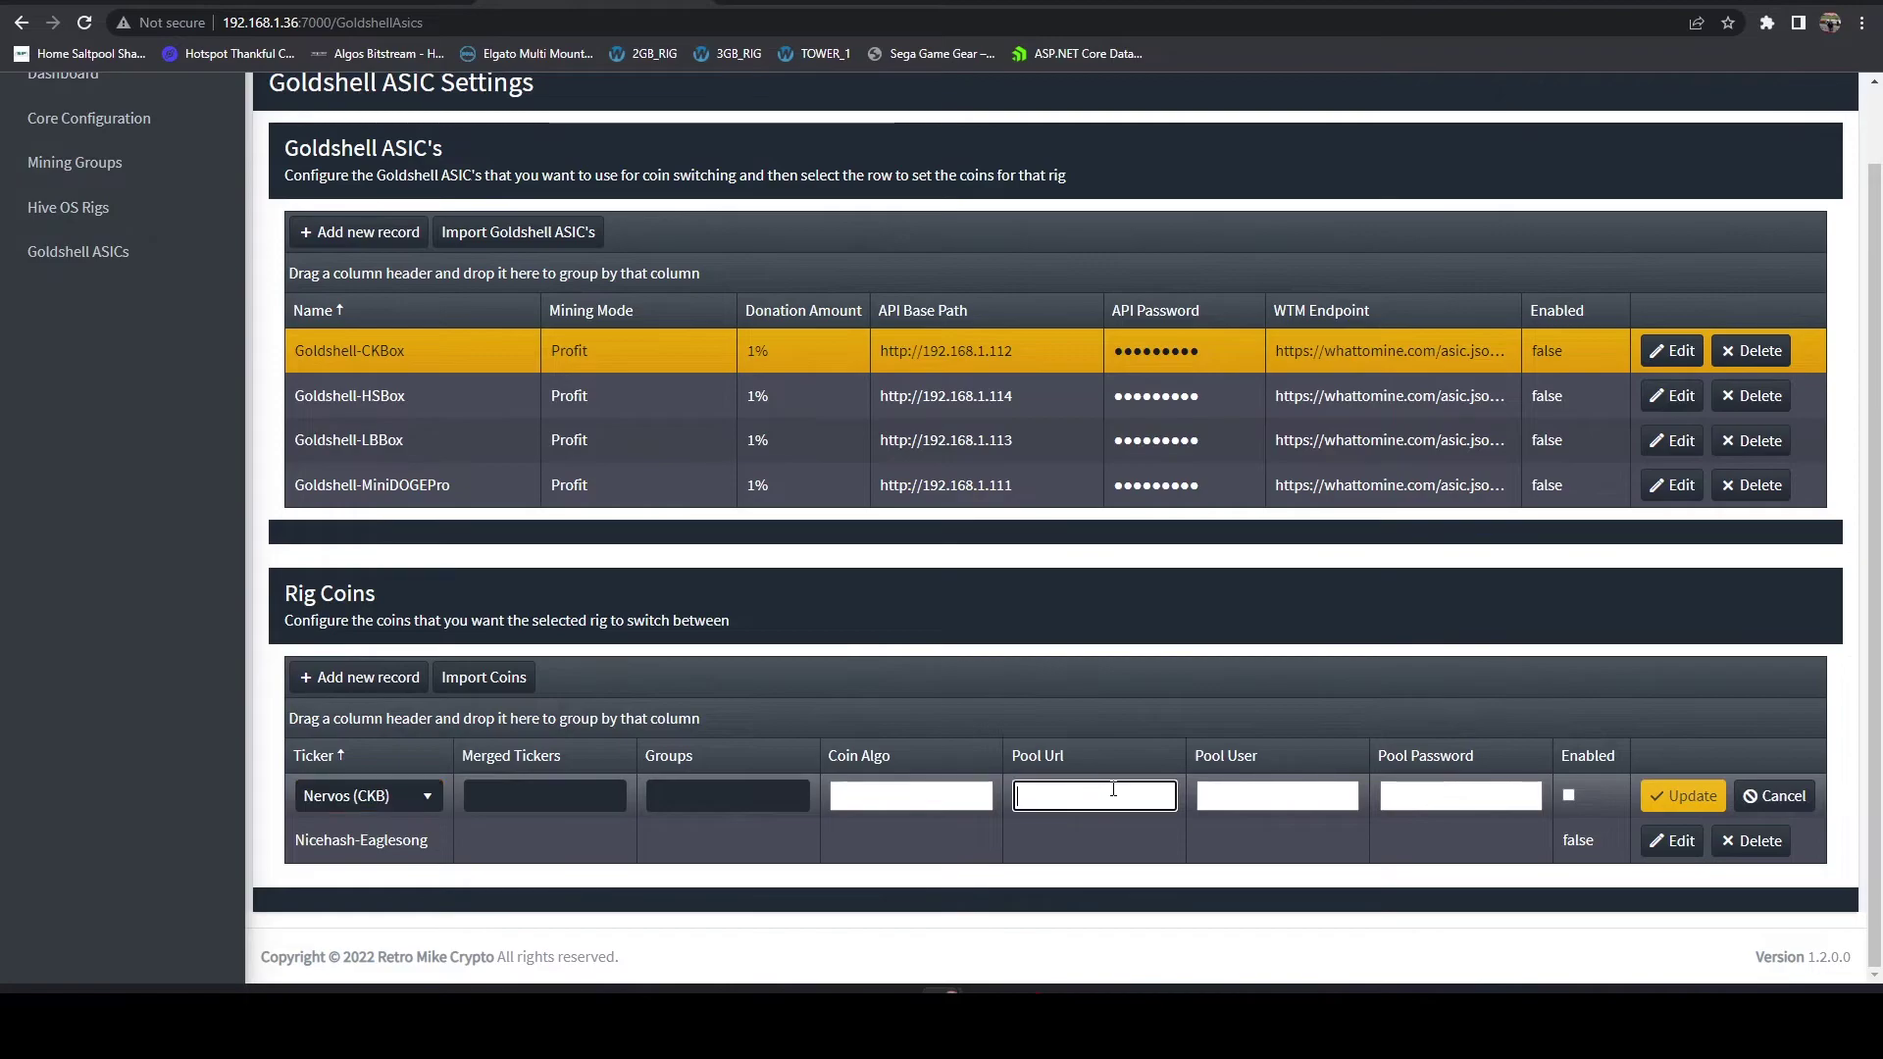
key(Tab)
key(Tab)
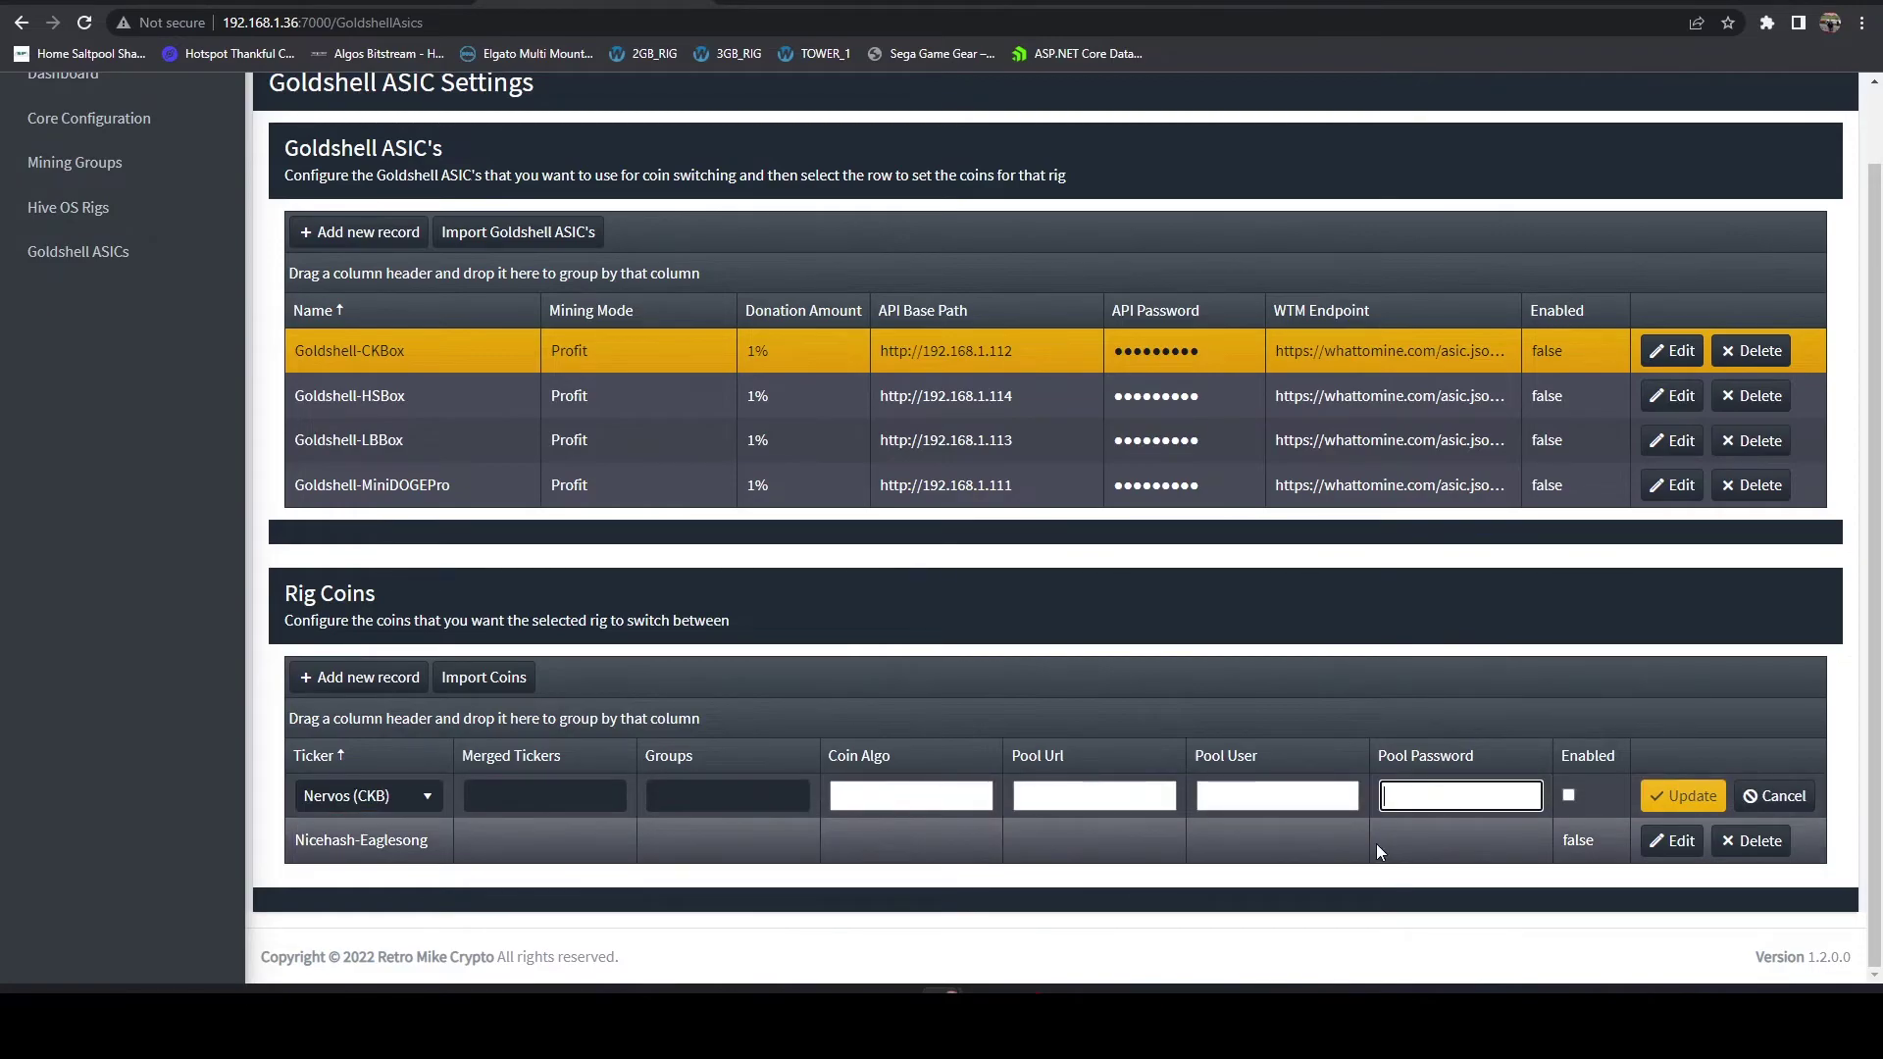
click(720, 798)
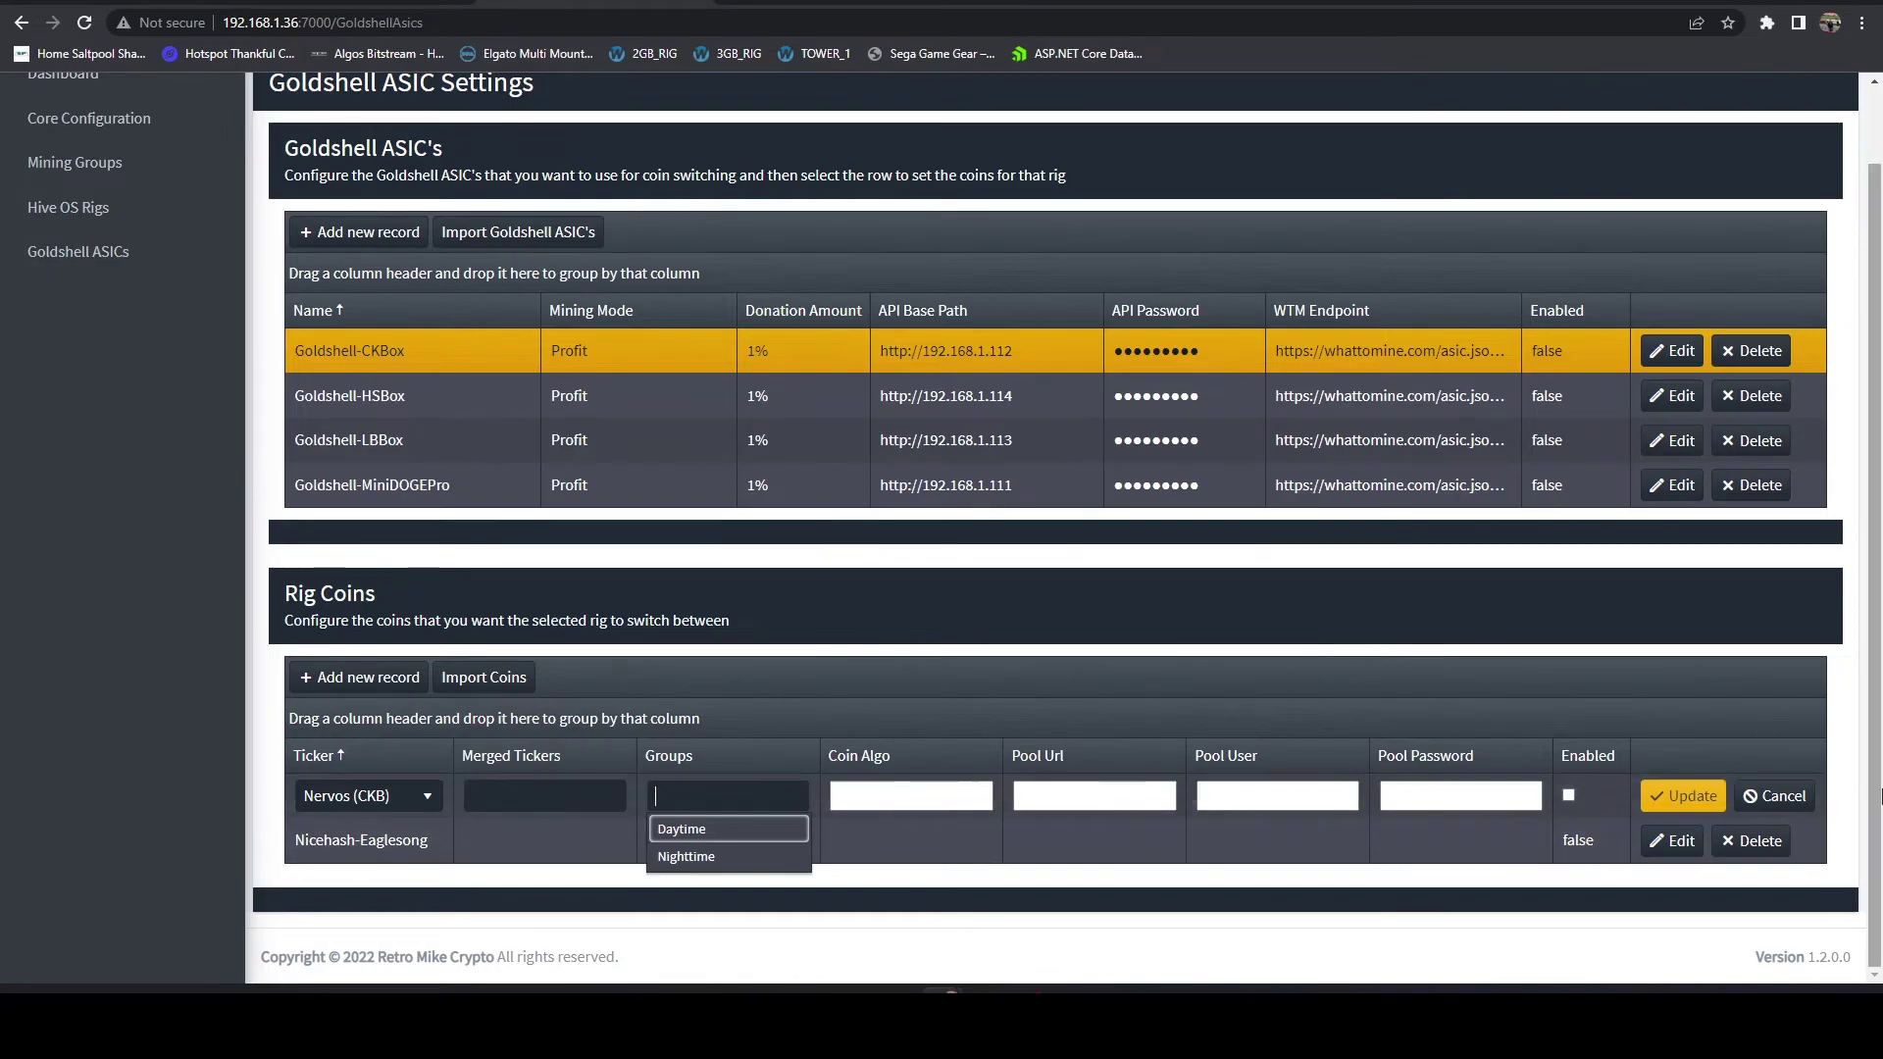
click(1775, 796)
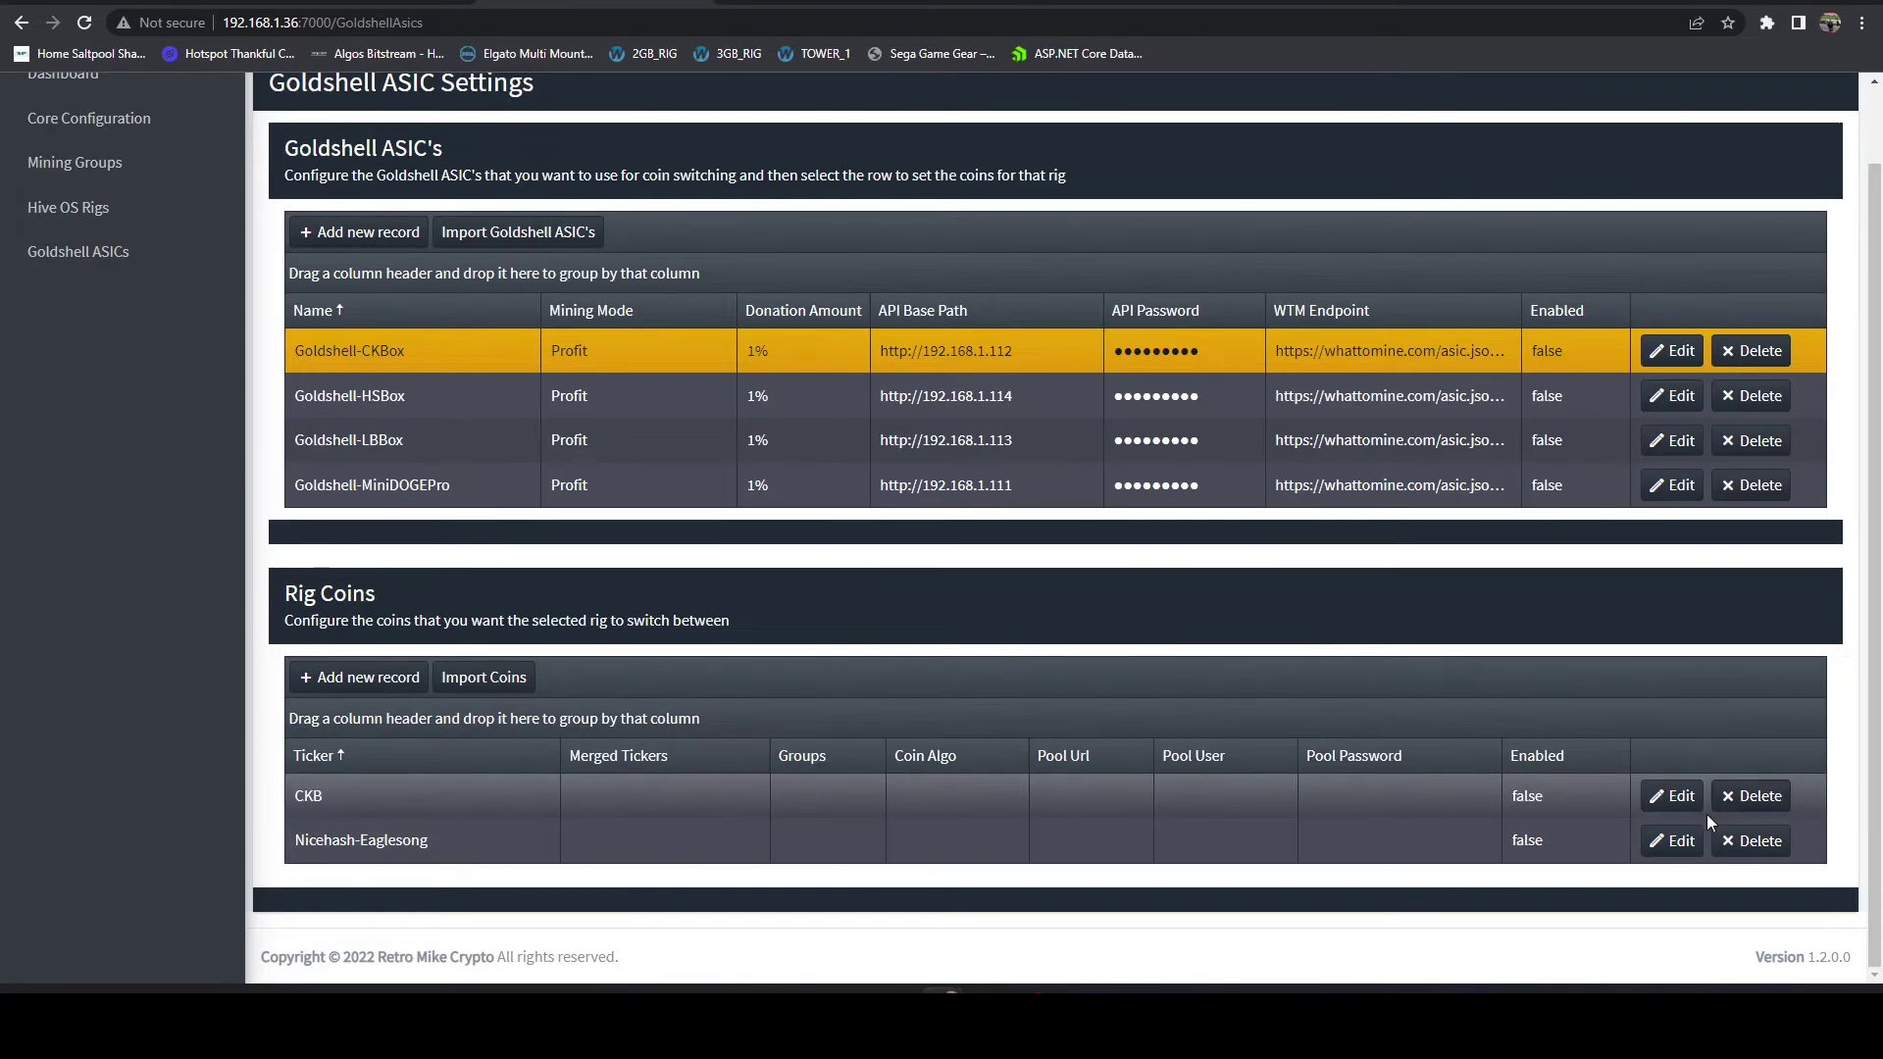
Step: Delete the LTC coin from the Goldshell-MiniDOGEPro's coins and confirm the deletion
click(385, 491)
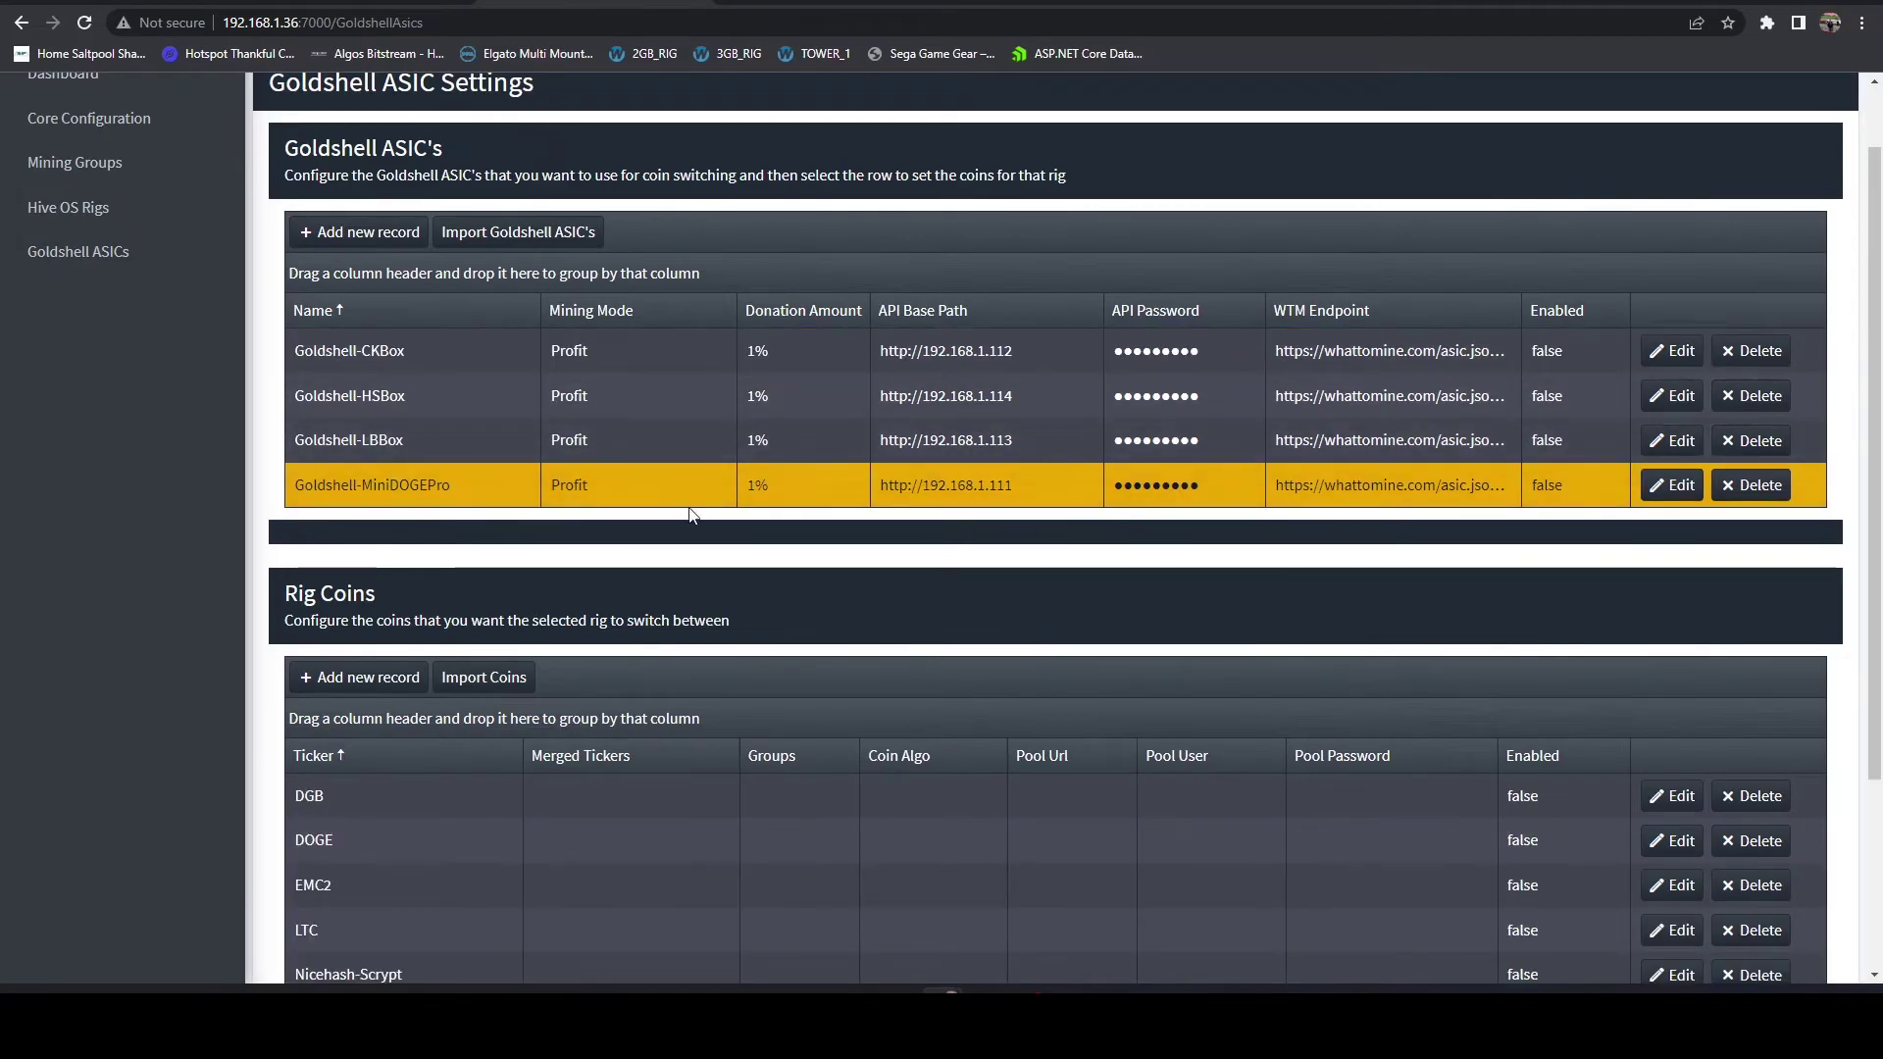
scroll(739, 580, down, 3)
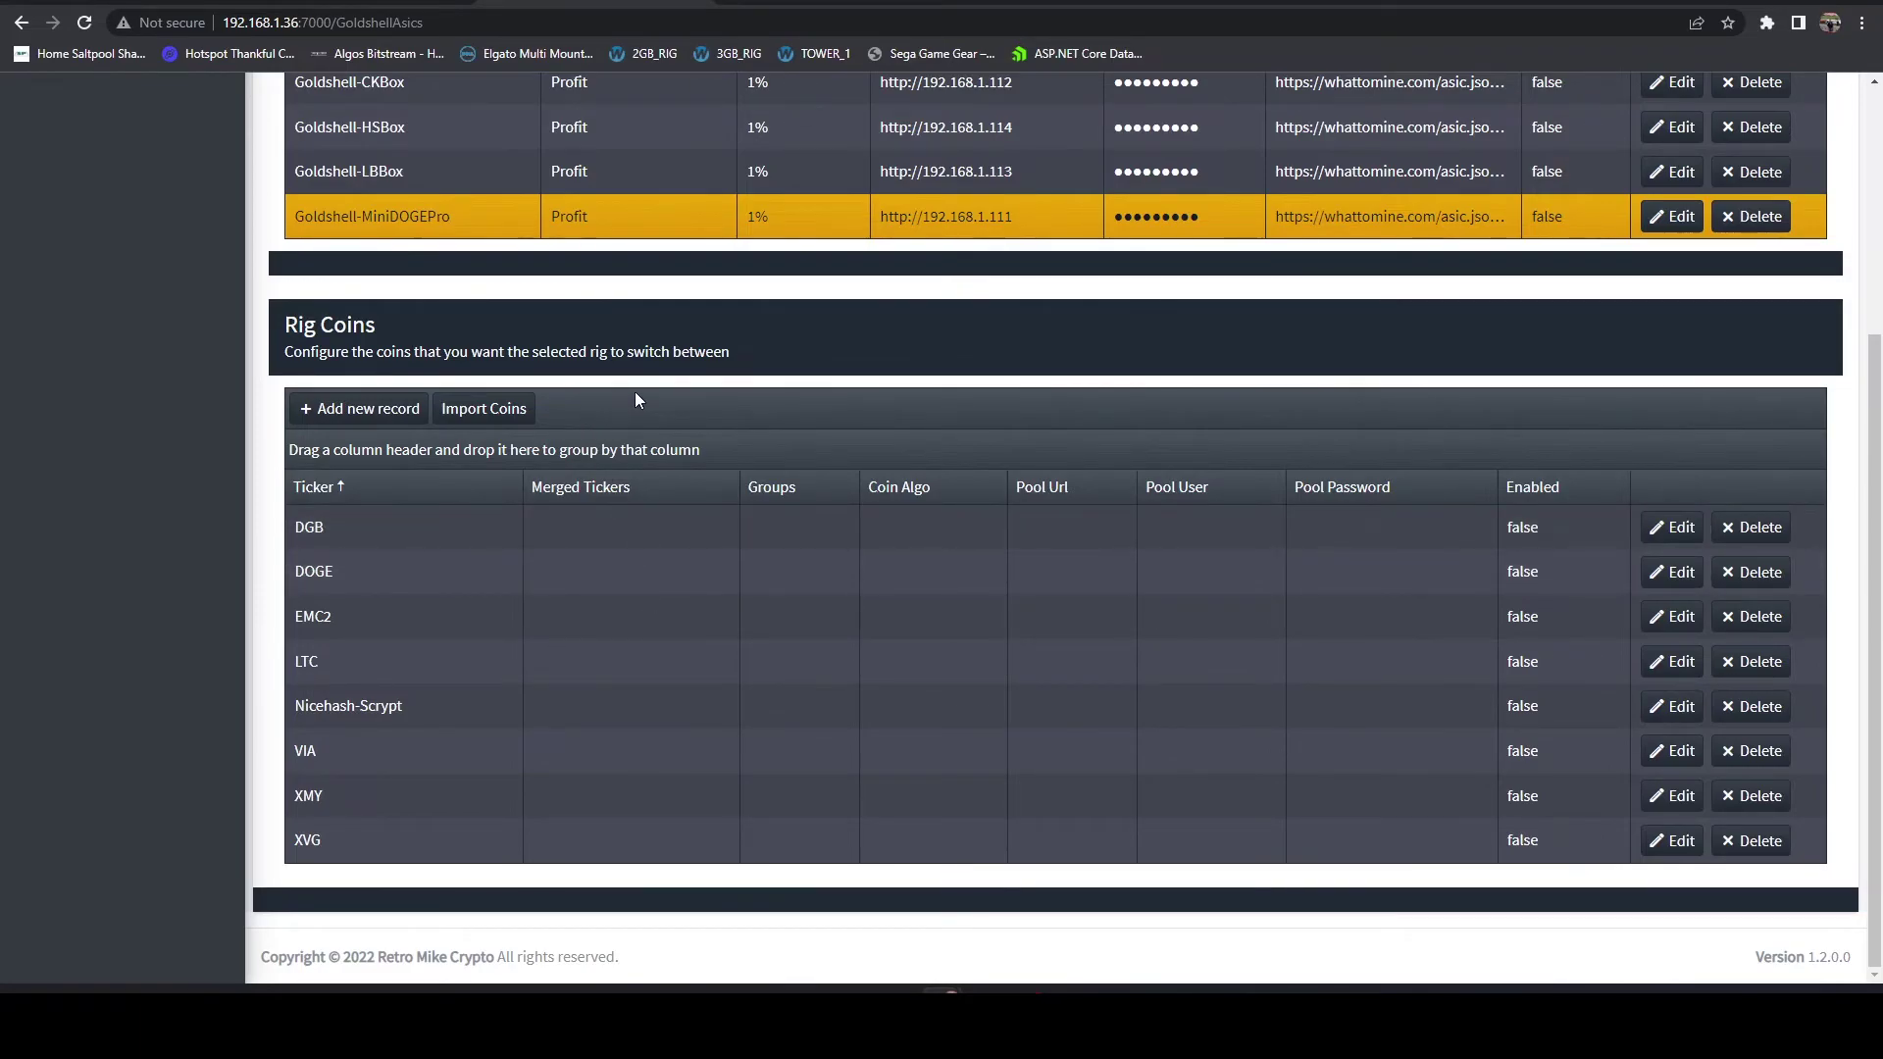
click(1756, 663)
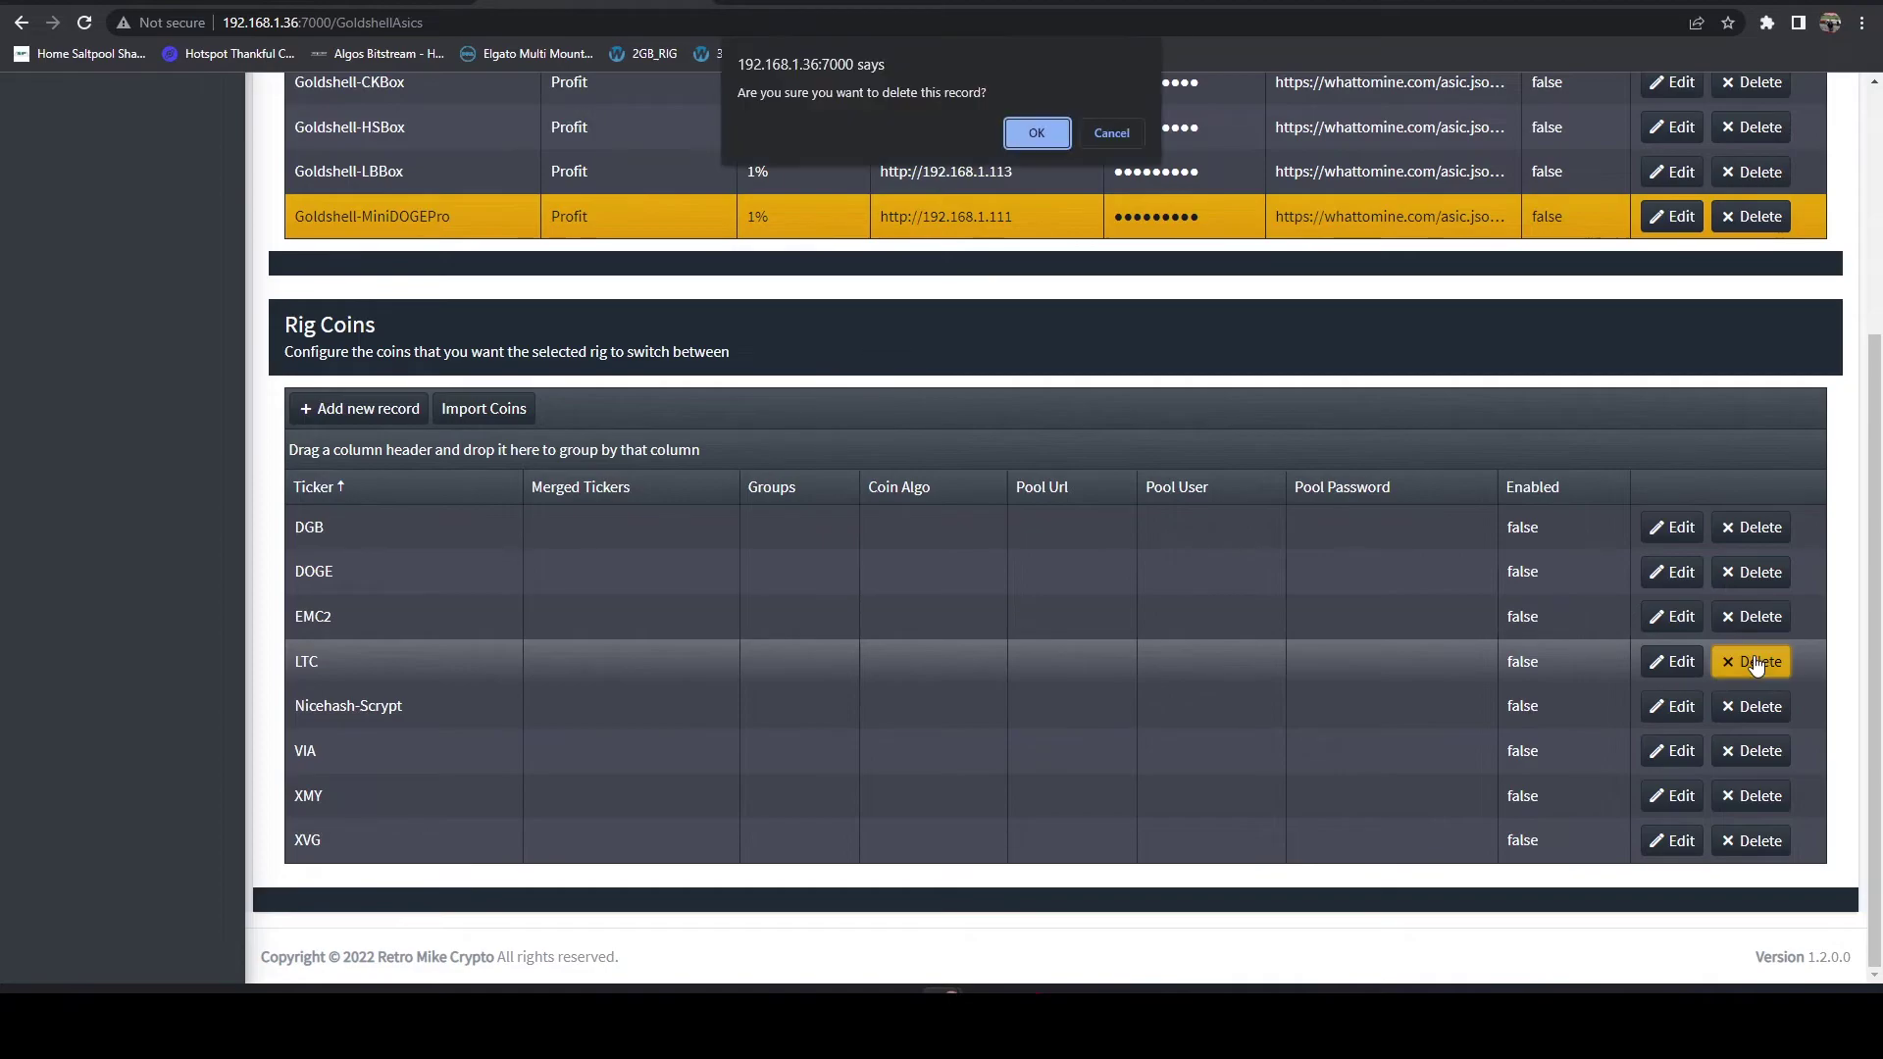
click(1035, 133)
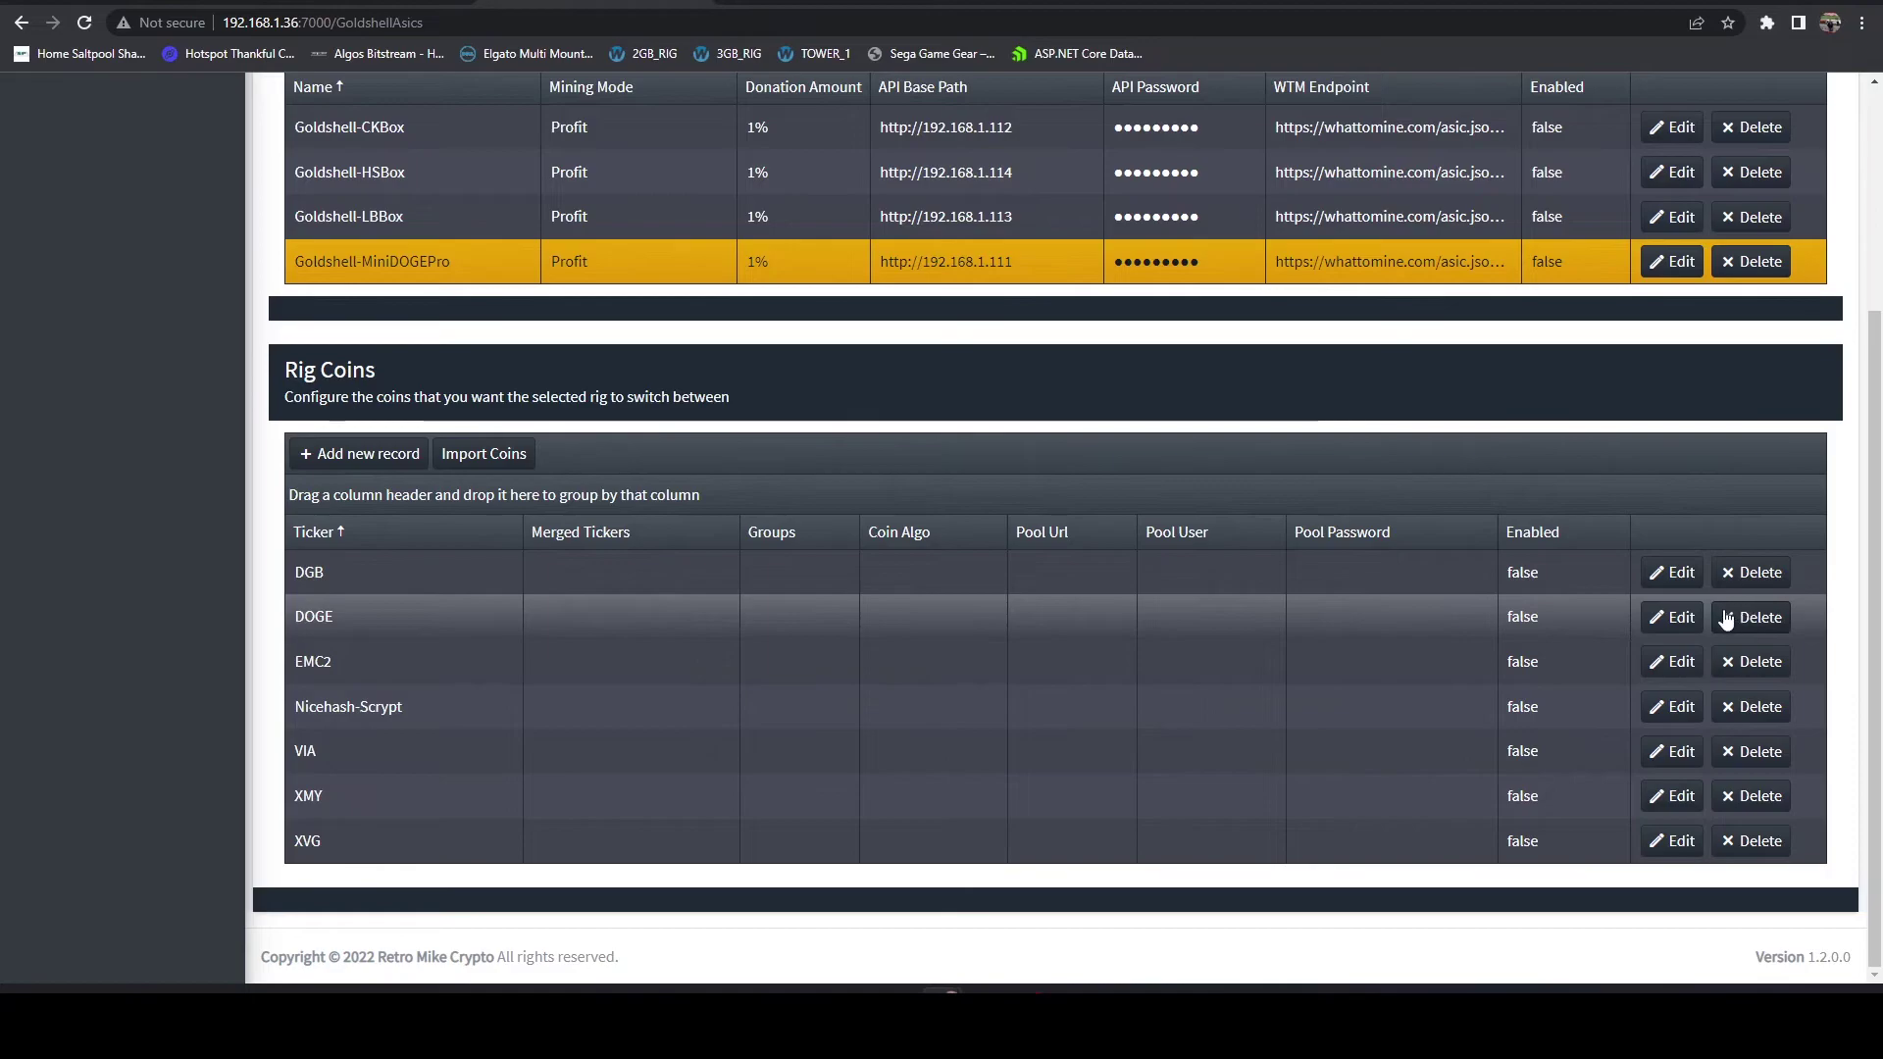
Step: Set Litcoin (LTC) as the merged ticker for the Goldshell-MiniDOGEPro's DOGE coin and save the row
click(1674, 618)
click(588, 616)
click(530, 788)
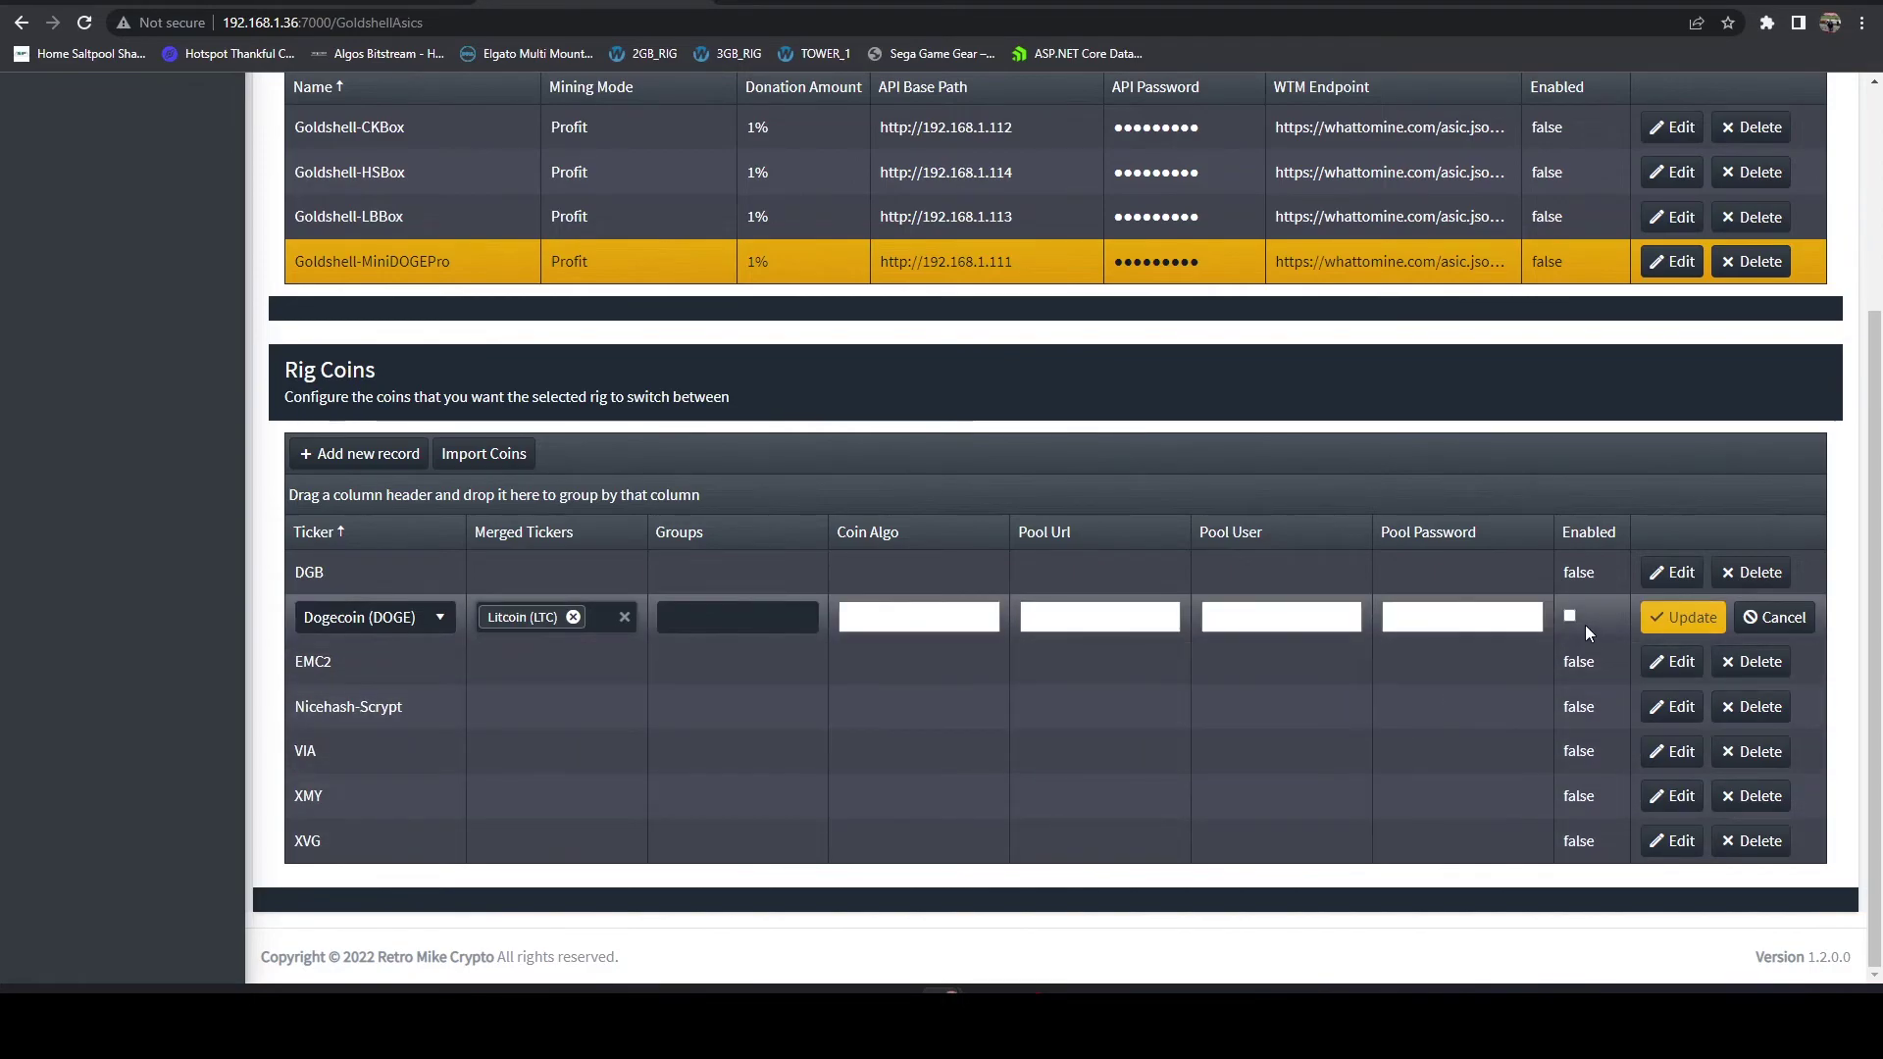
click(1672, 620)
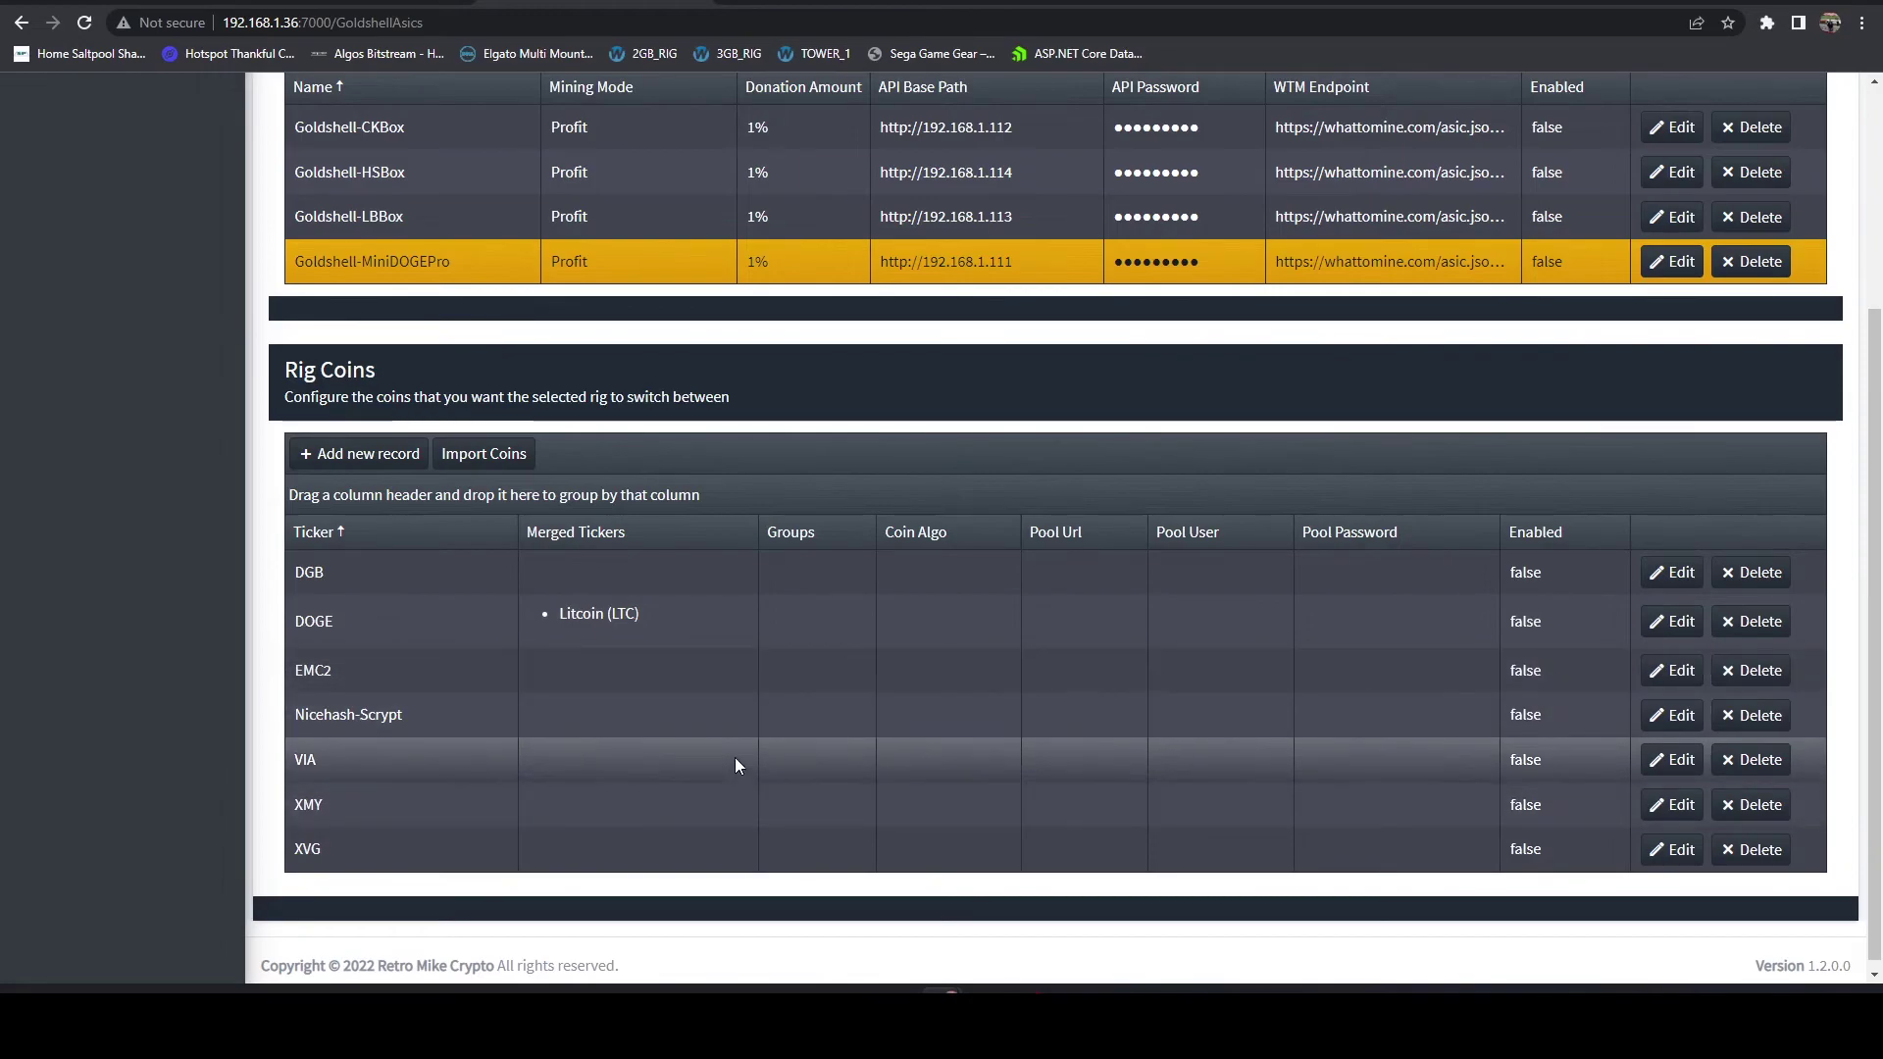
Step: Inspect the mining mode options of the Goldshell-MiniDOGEPro in edit mode, then cancel without changes
scroll(731, 765, up, 2)
scroll(721, 775, down, 2)
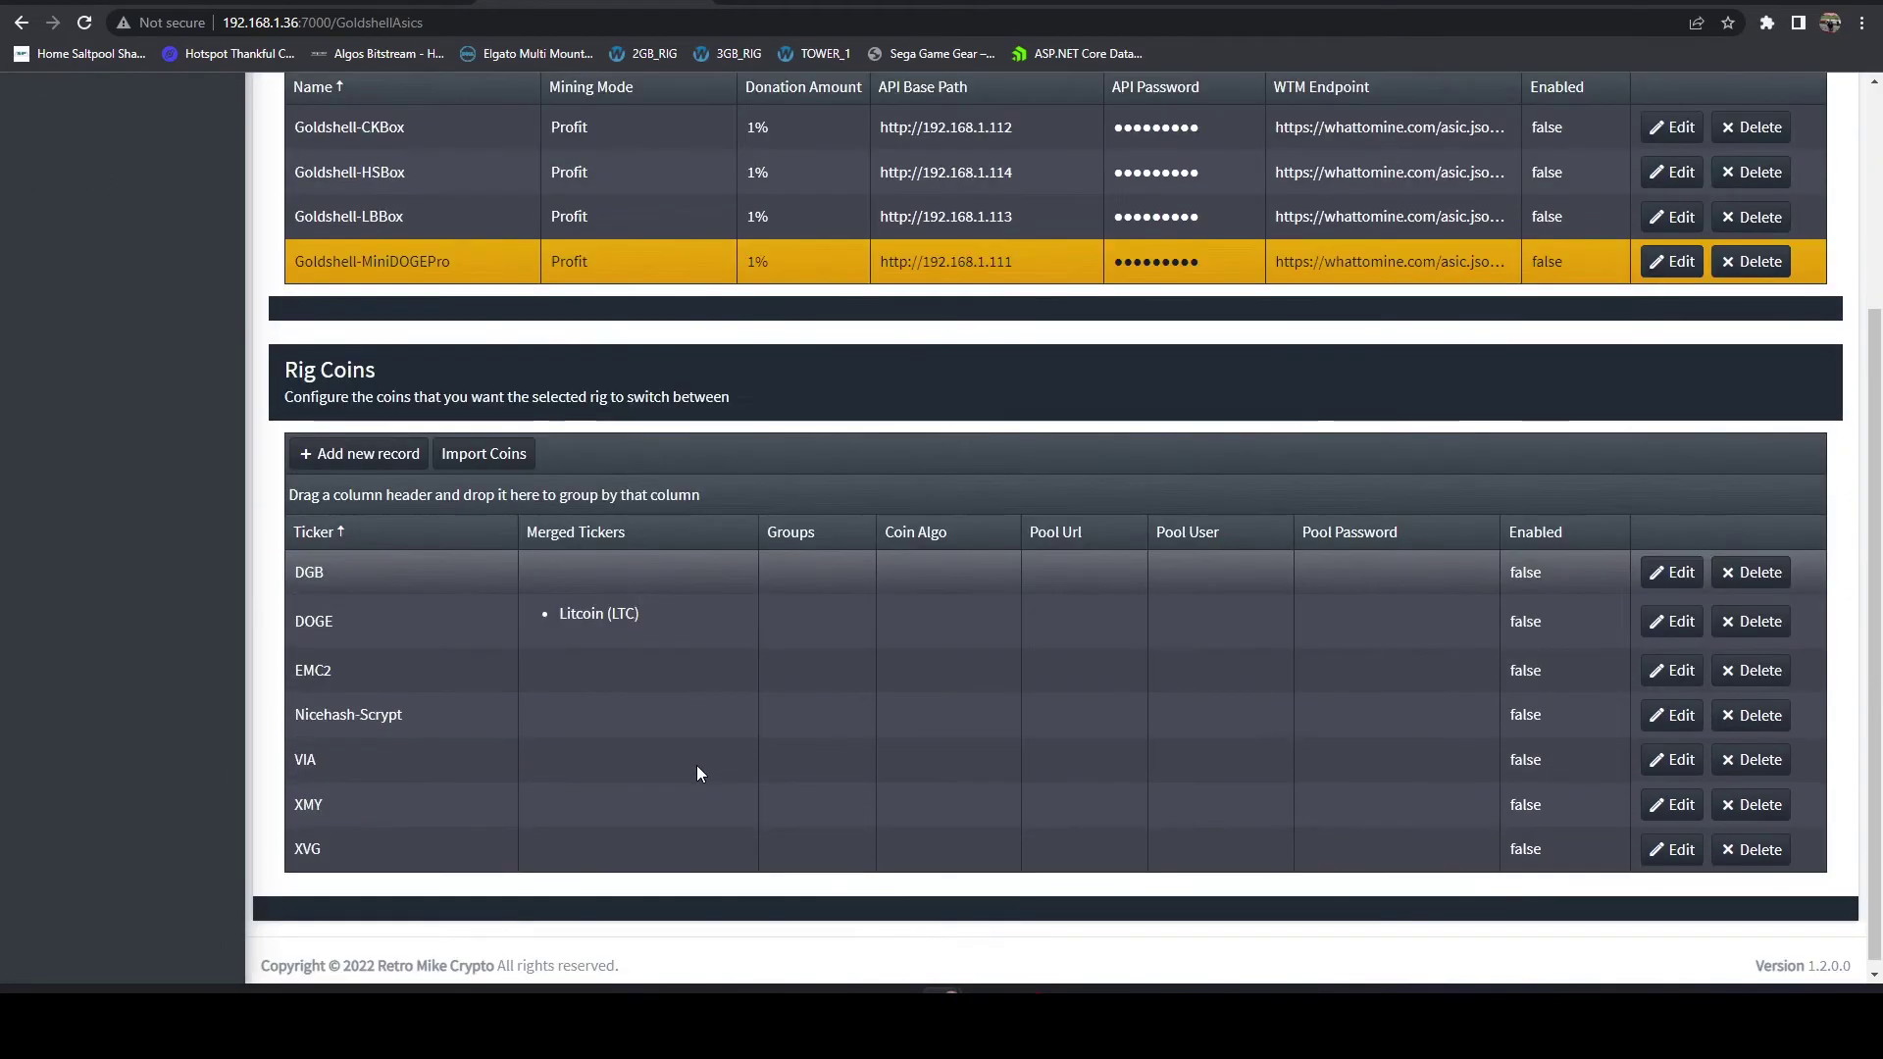
scroll(701, 762, up, 2)
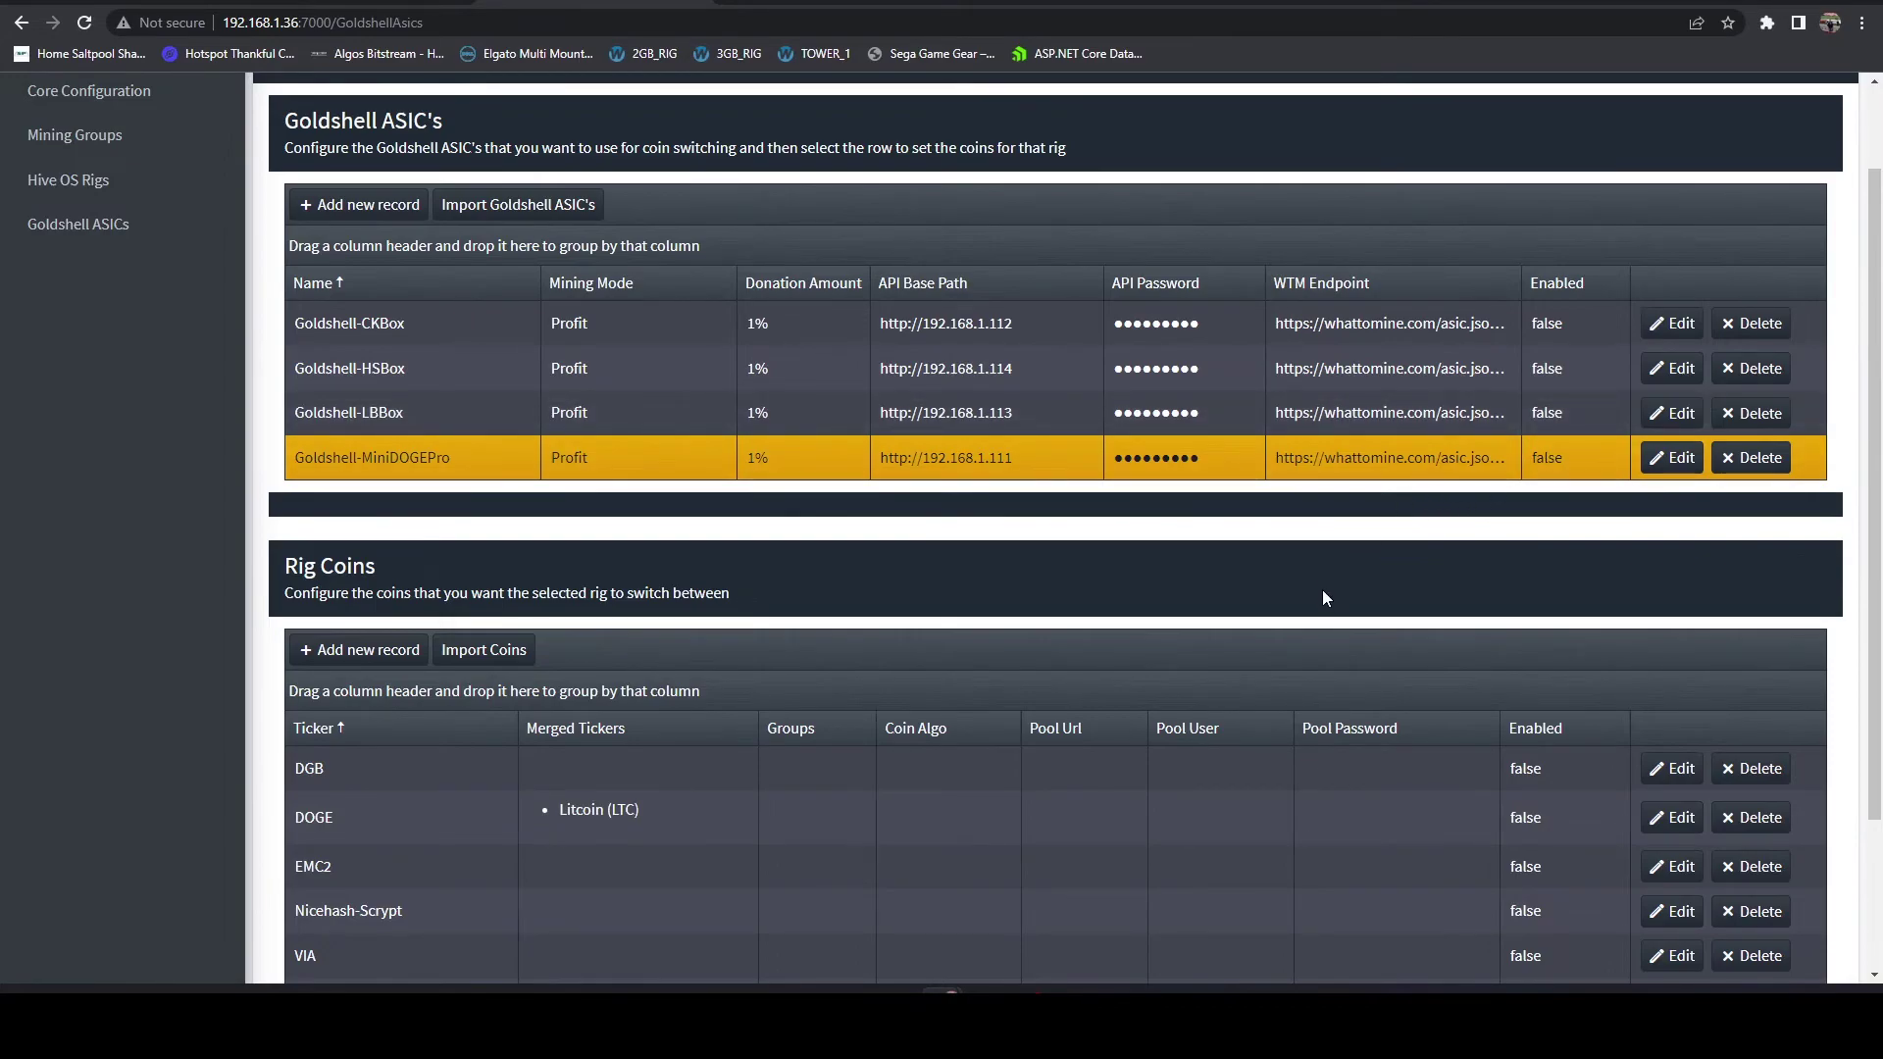
click(1681, 464)
click(604, 459)
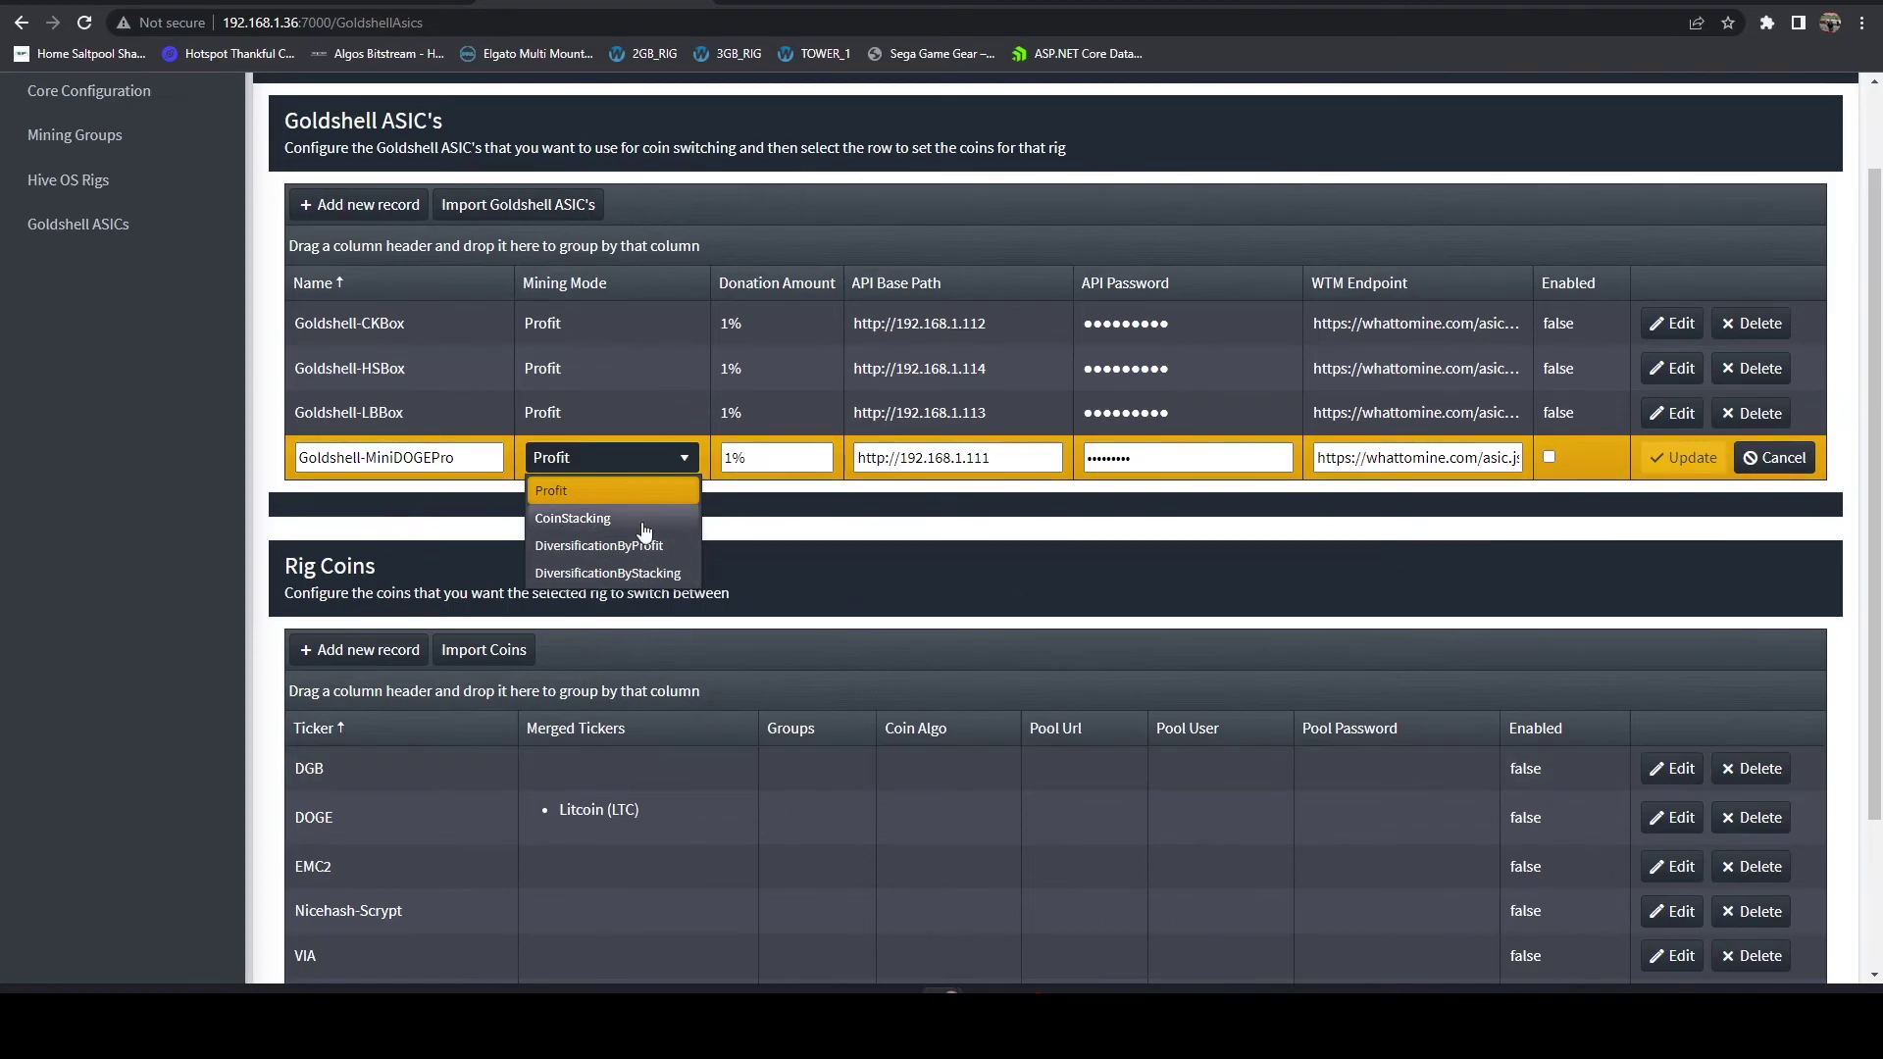
click(1791, 469)
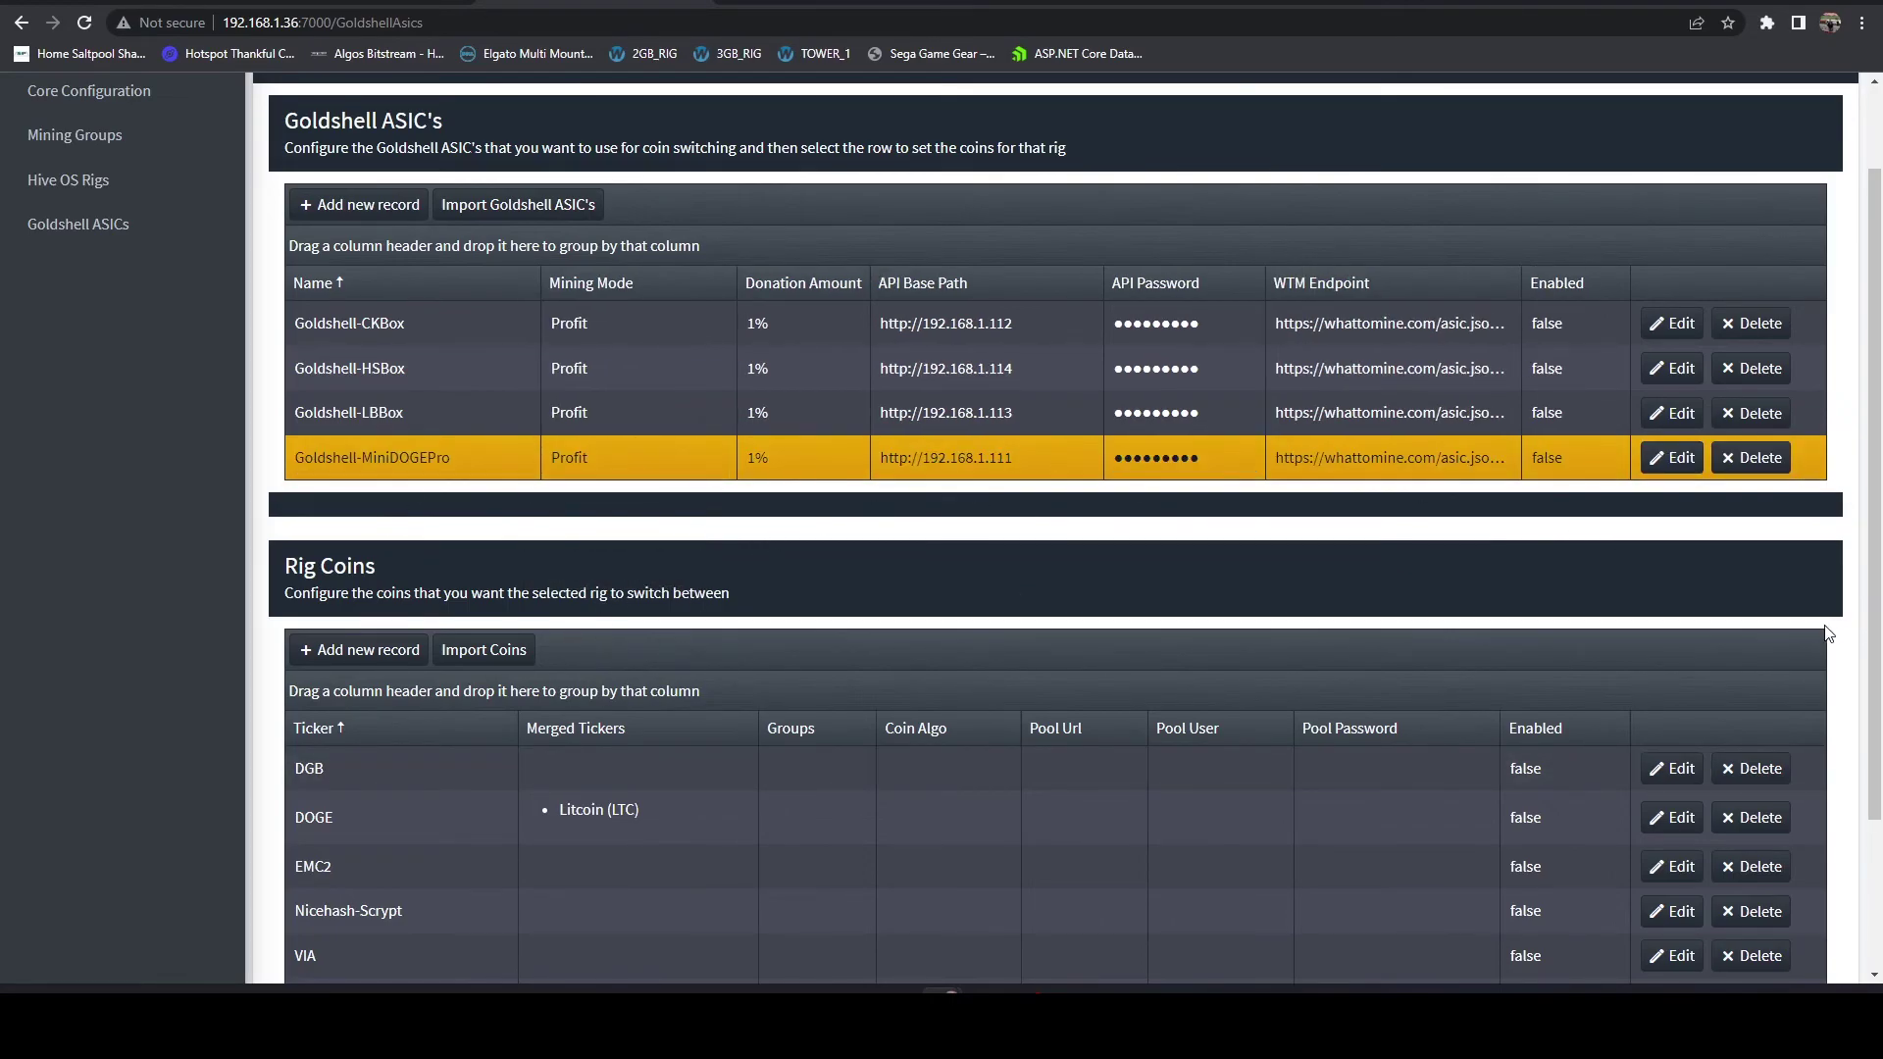
scroll(1574, 668, down, 3)
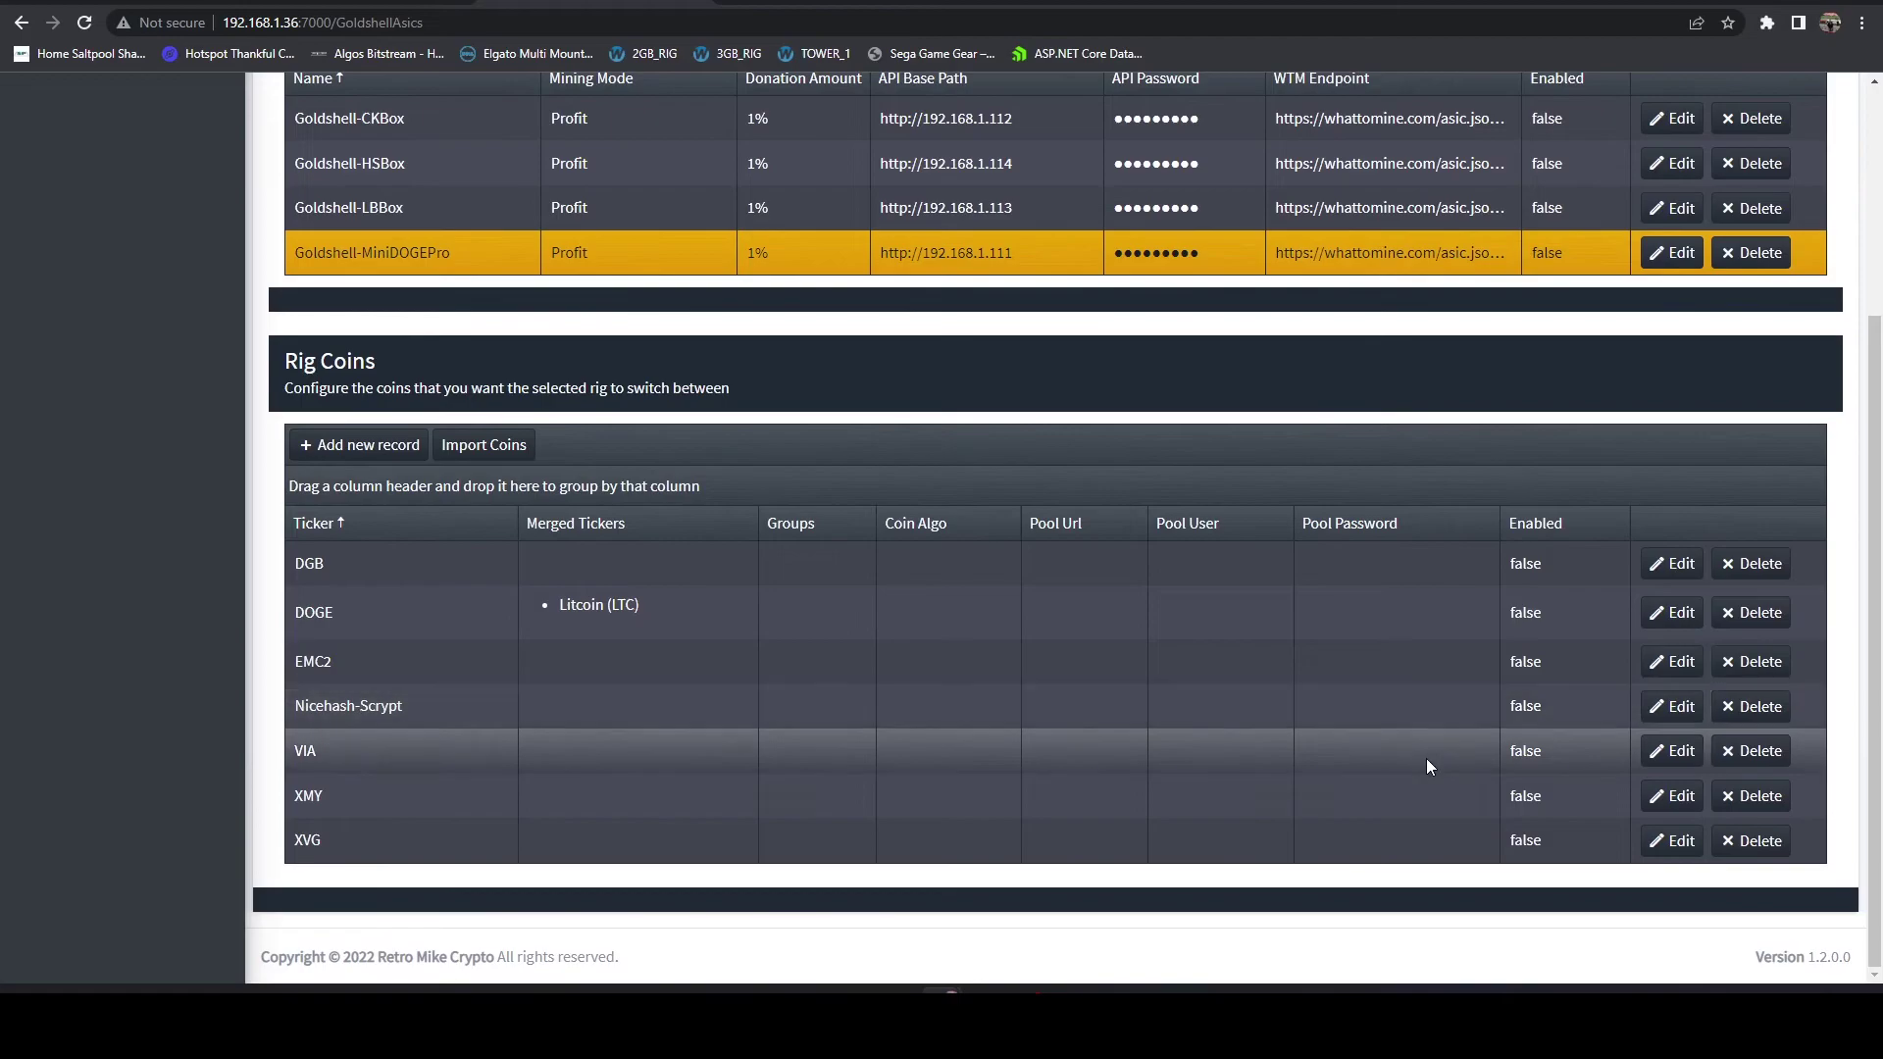
scroll(1416, 797, up, 5)
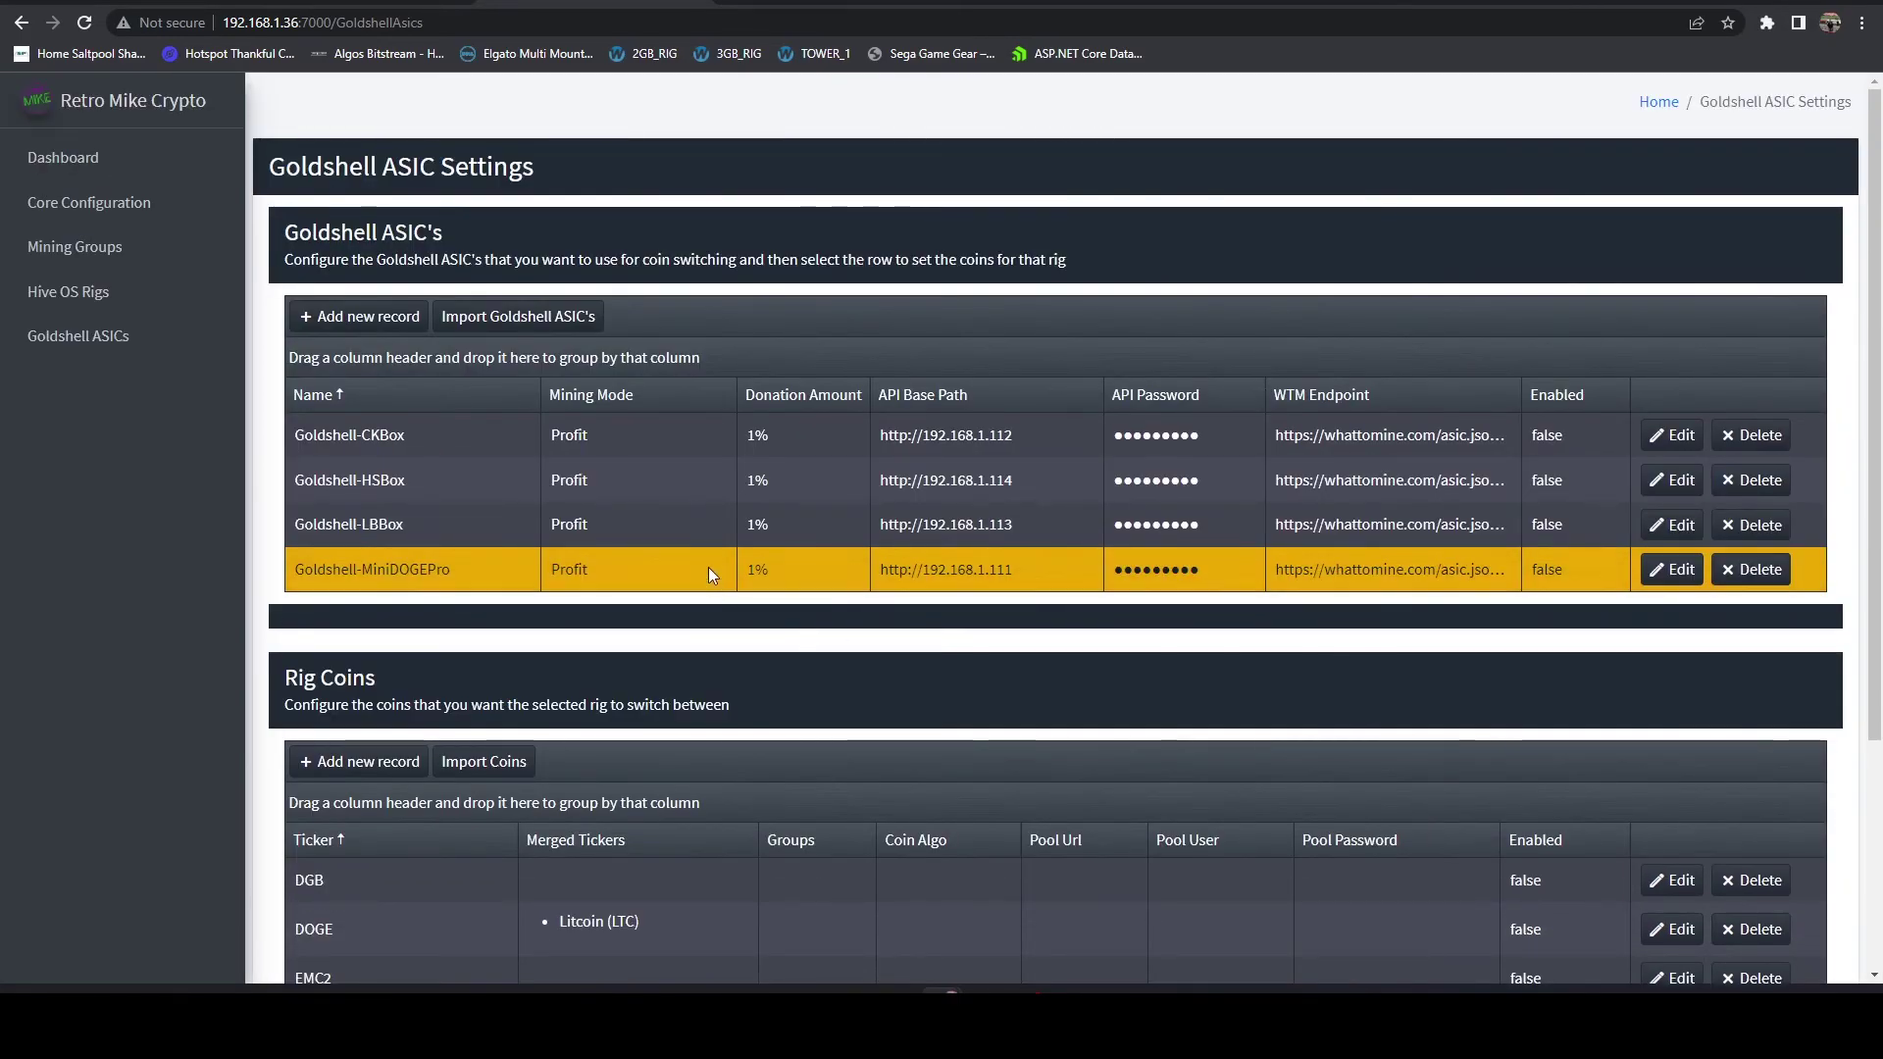
scroll(588, 526, down, 3)
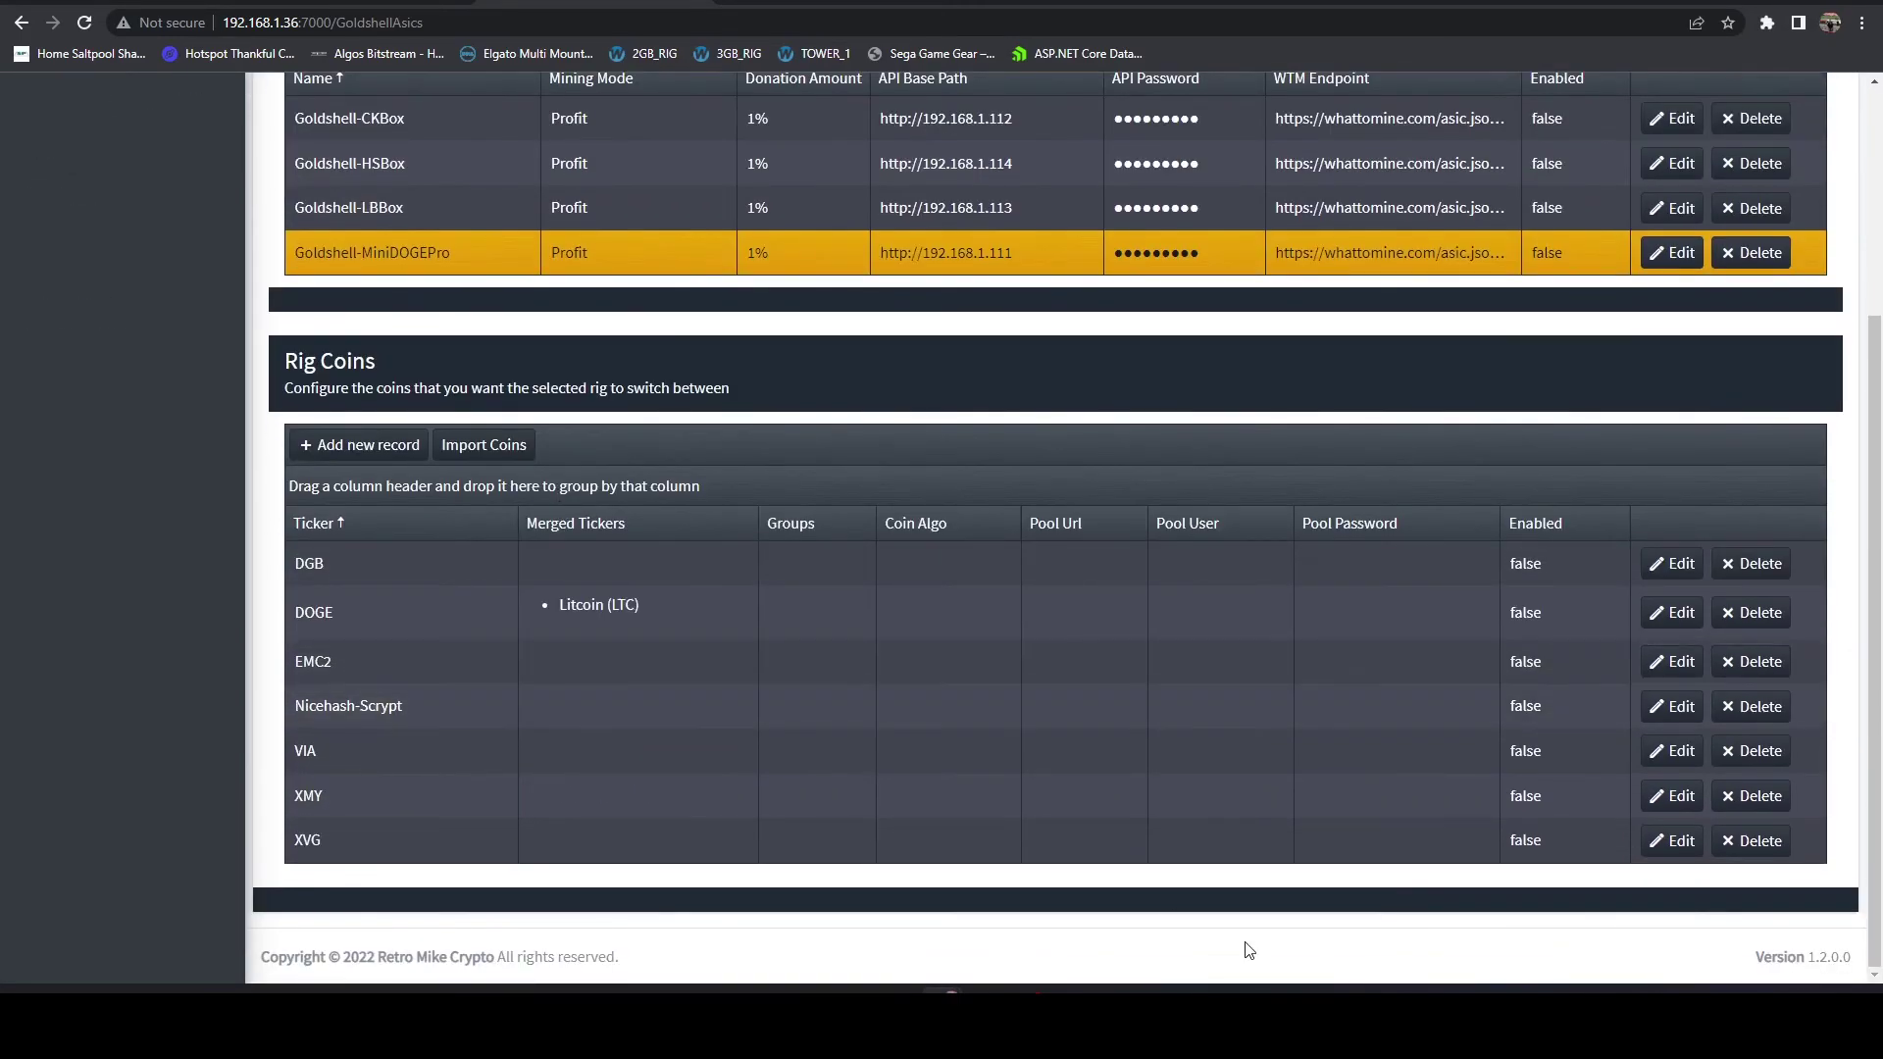
drag(1308, 966, 1782, 956)
scroll(1250, 757, up, 3)
Step: Open the dashboard and review its log entries, including the filter on the log type
click(77, 157)
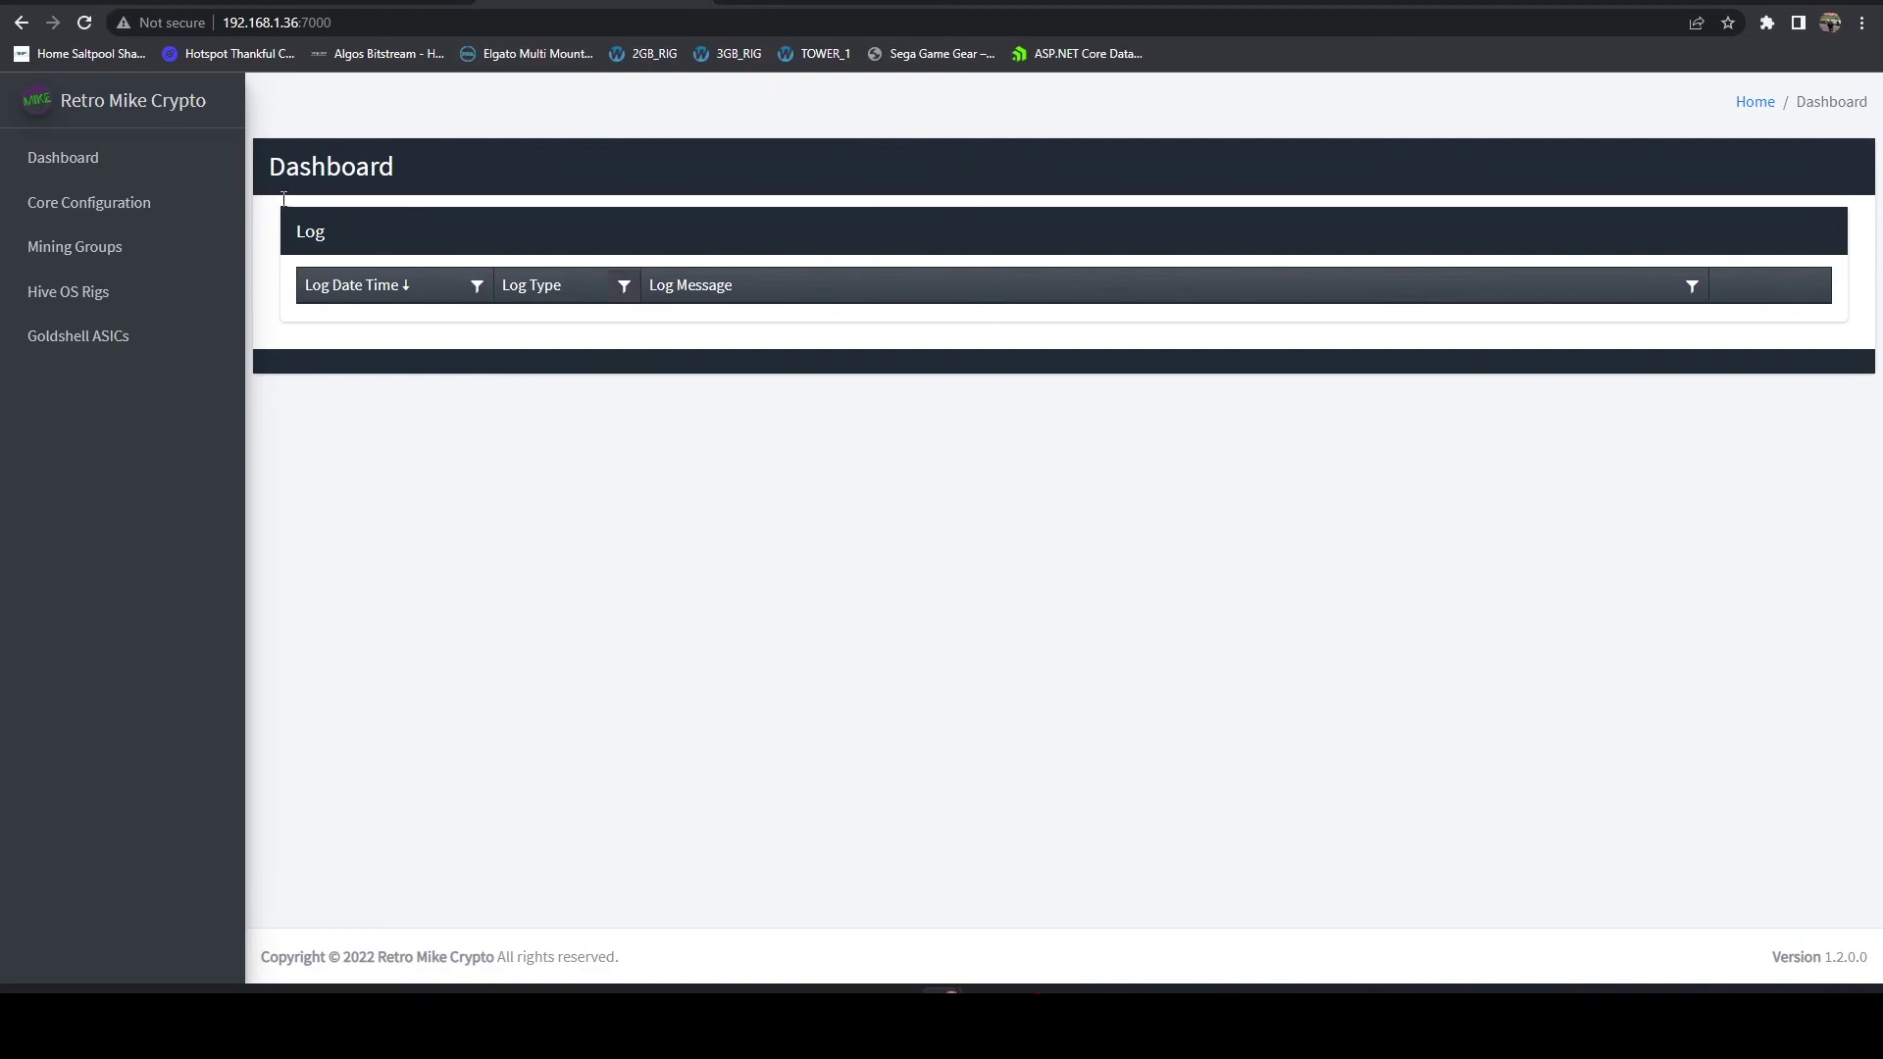
click(622, 287)
click(780, 537)
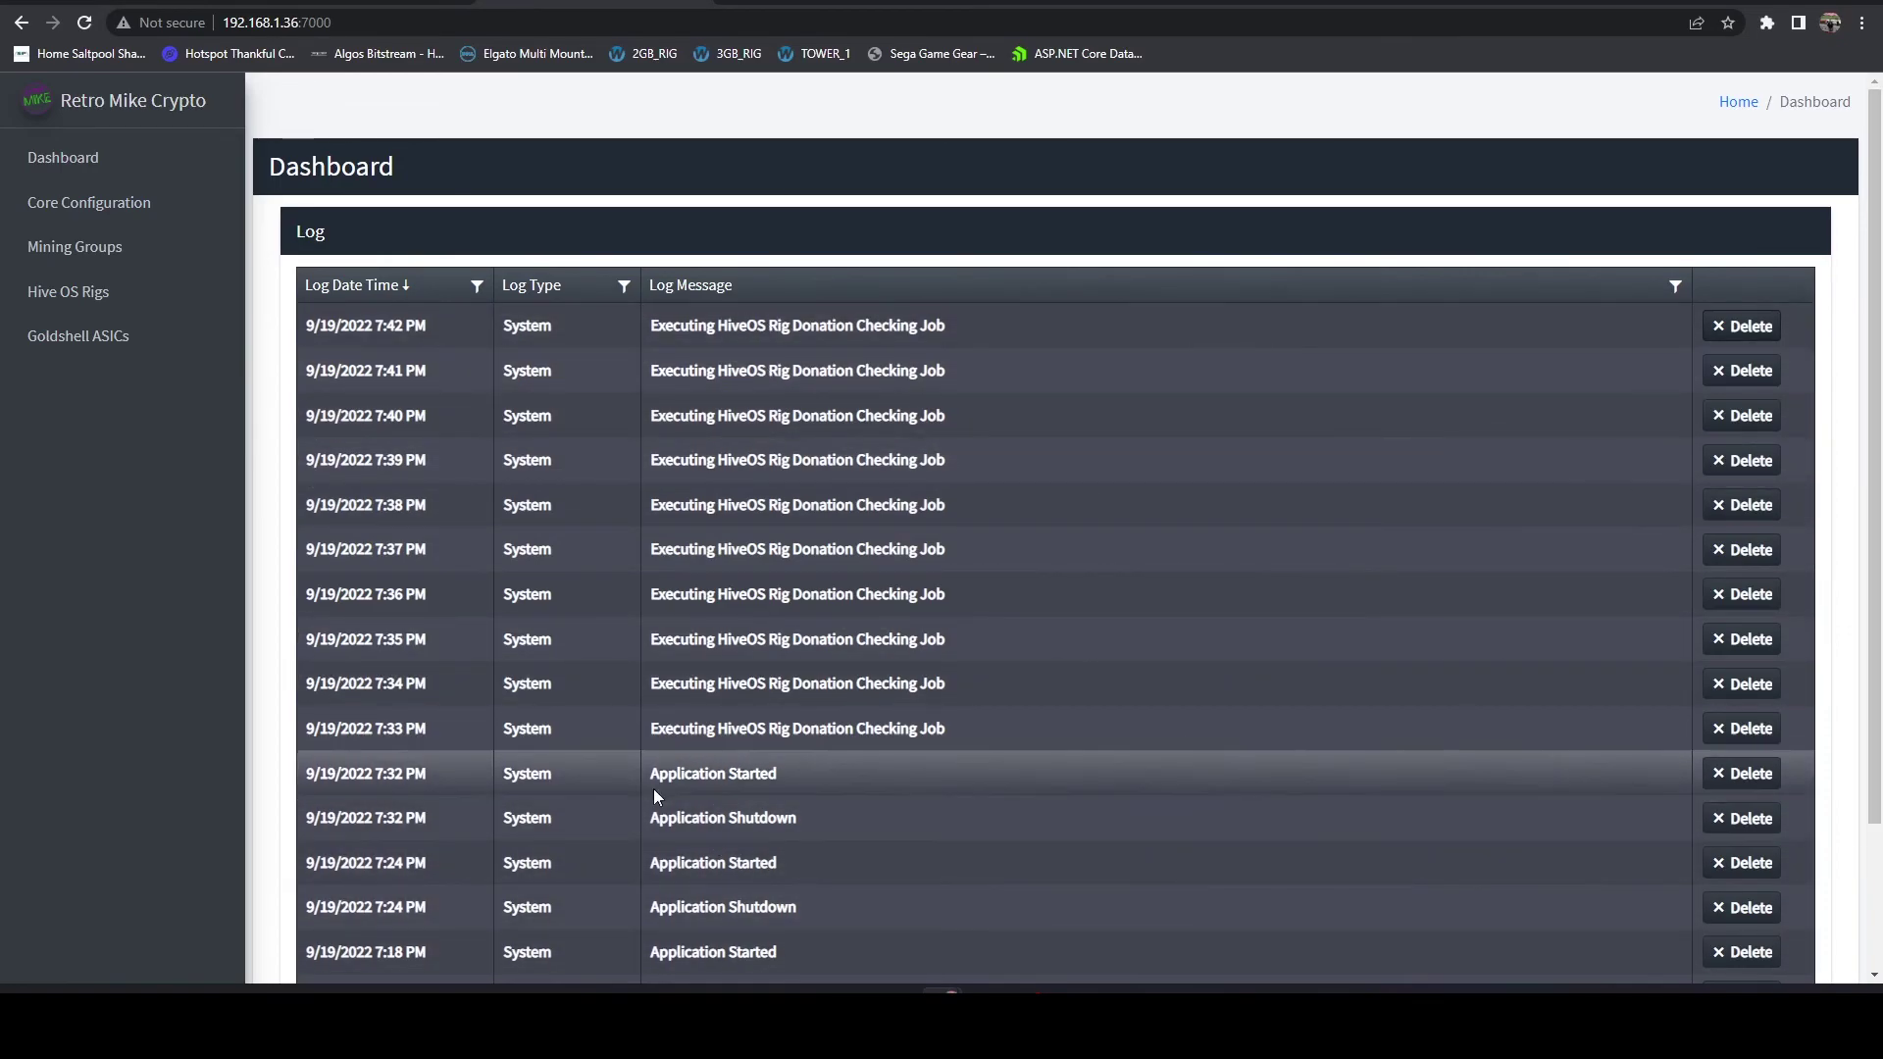
scroll(1524, 785, down, 2)
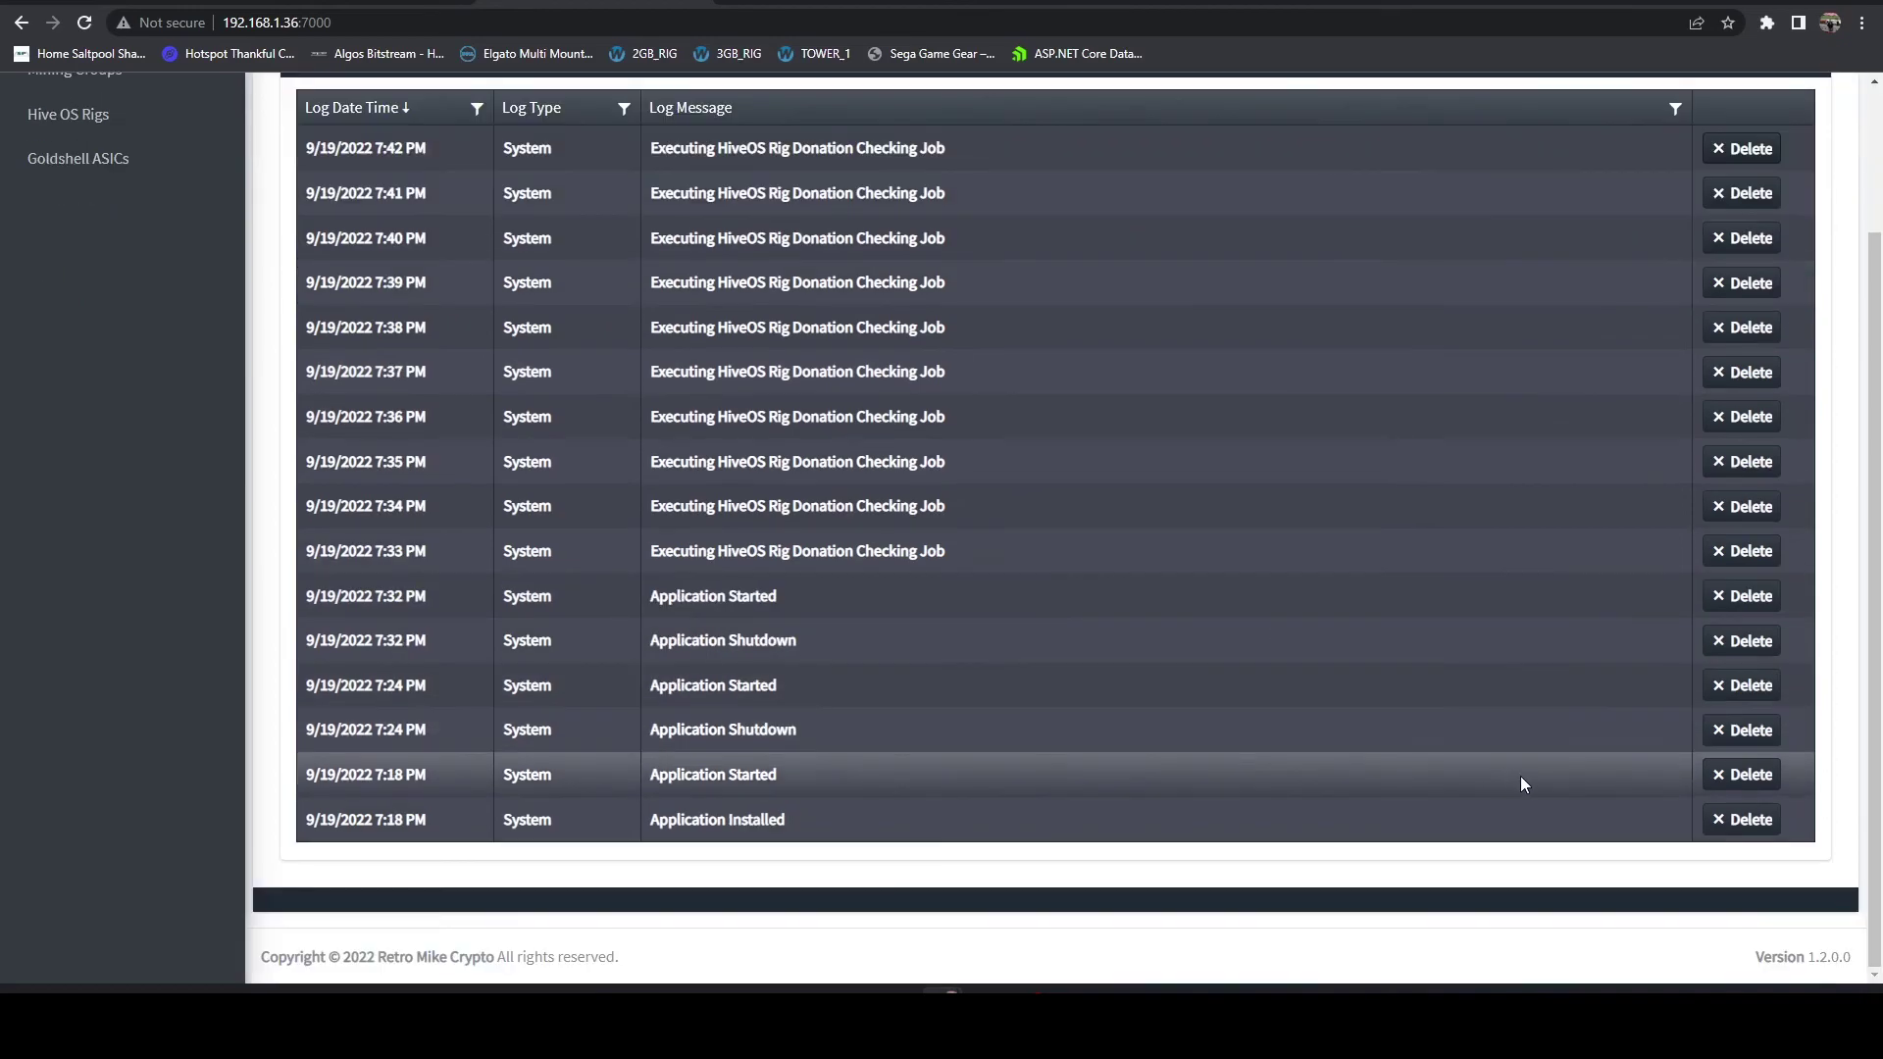
Step: Check the application version number in the dashboard's footer and look over the log again
drag(1771, 957, 1848, 952)
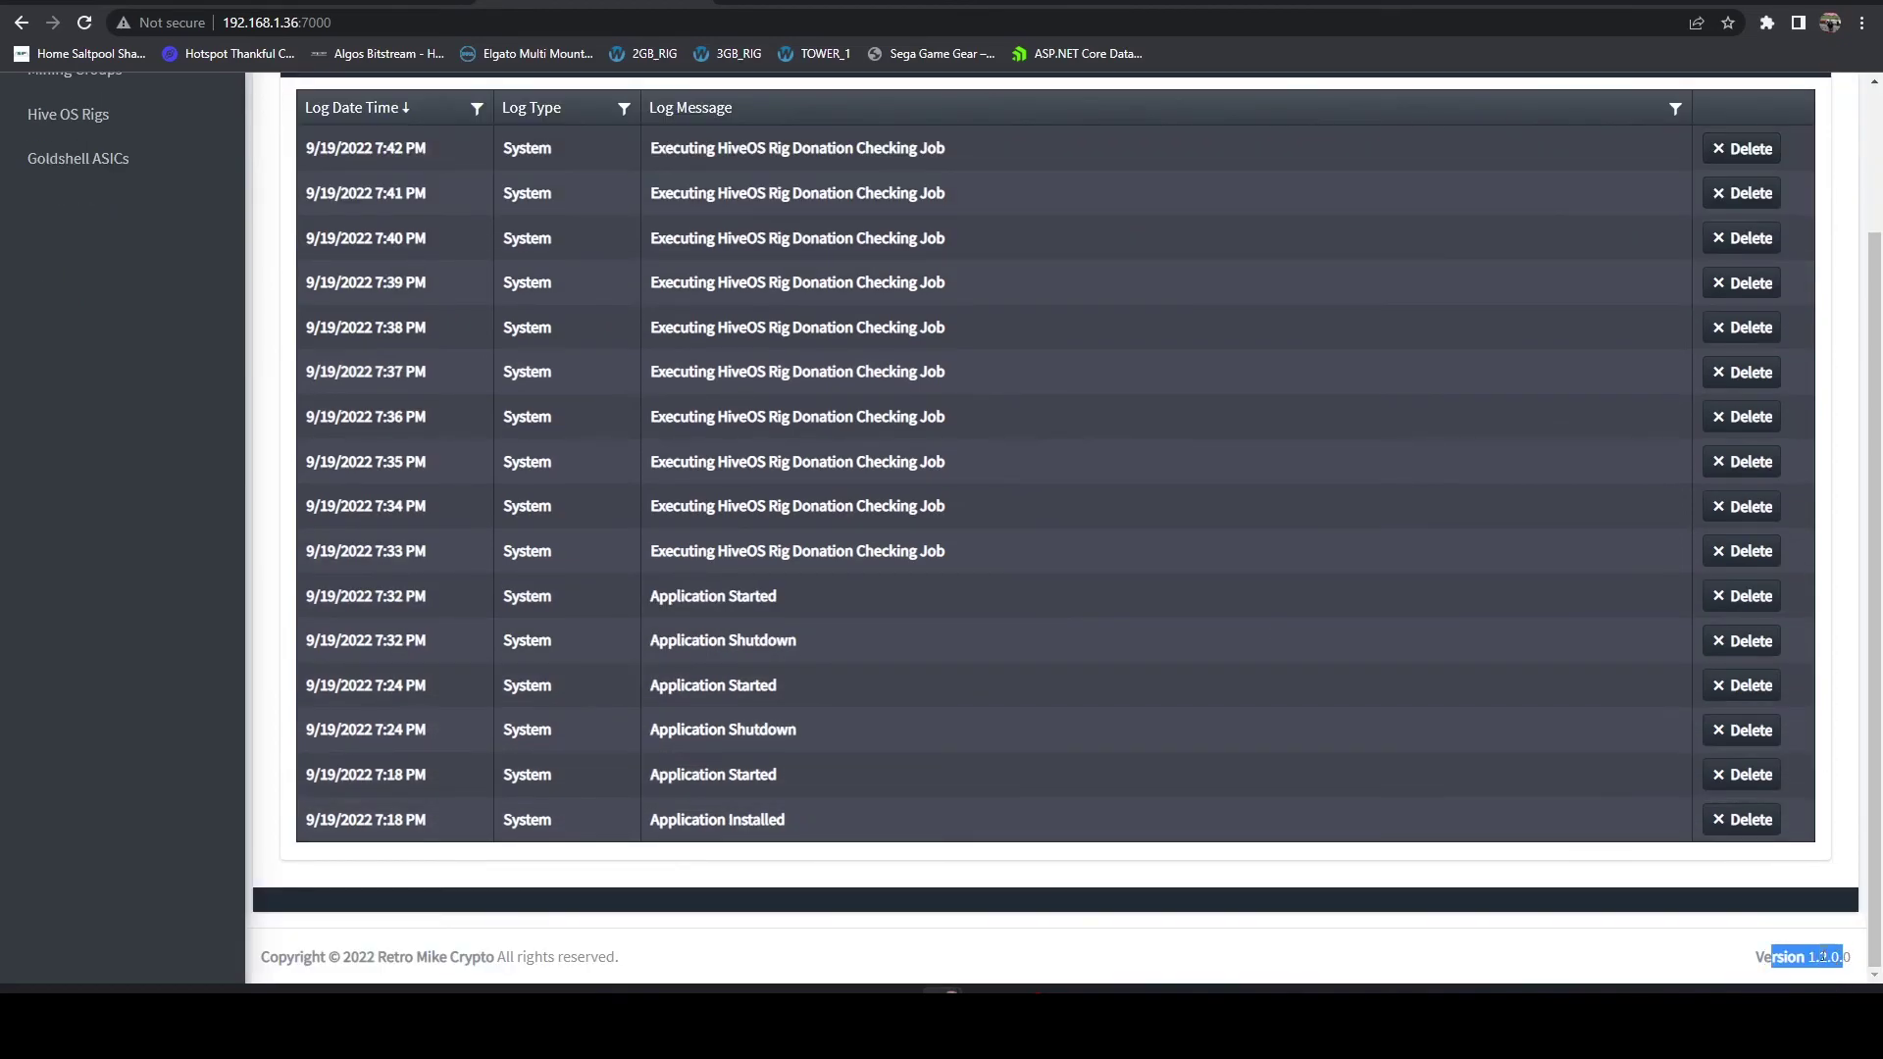
click(1848, 954)
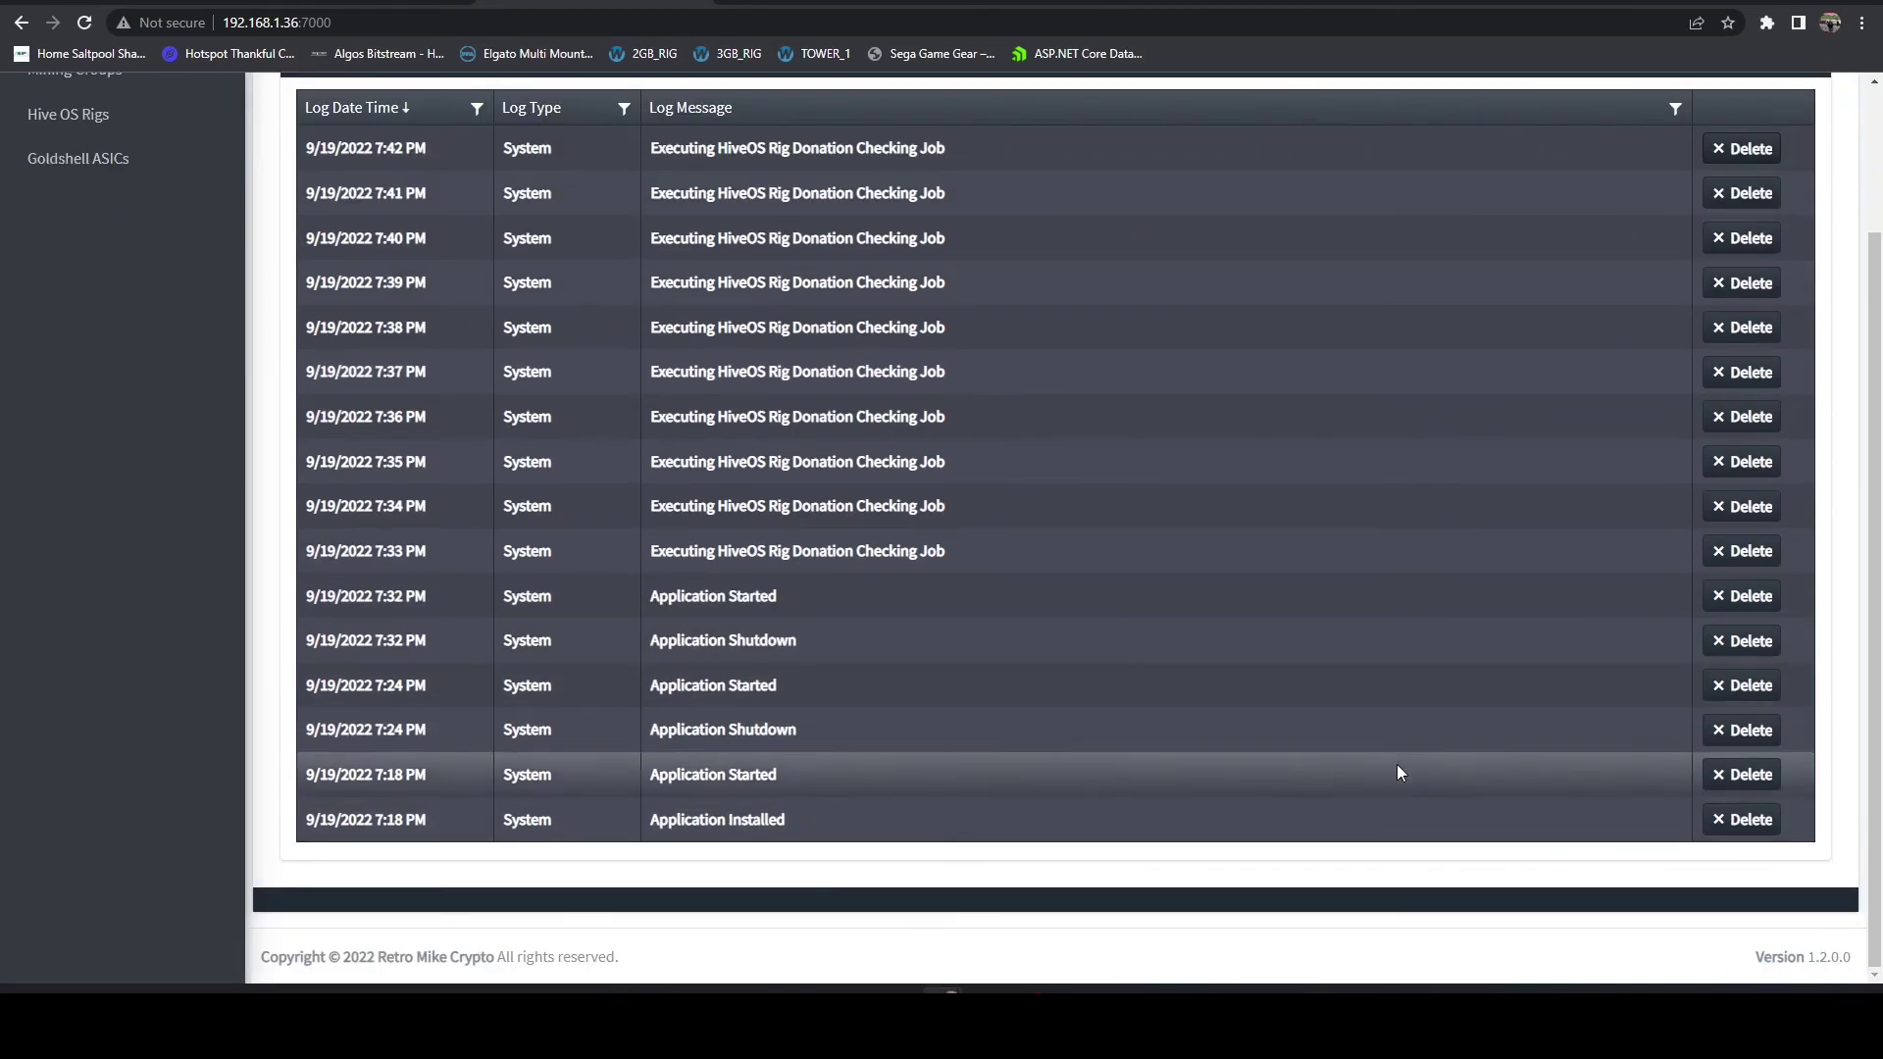
scroll(1276, 686, up, 2)
scroll(863, 674, down, 2)
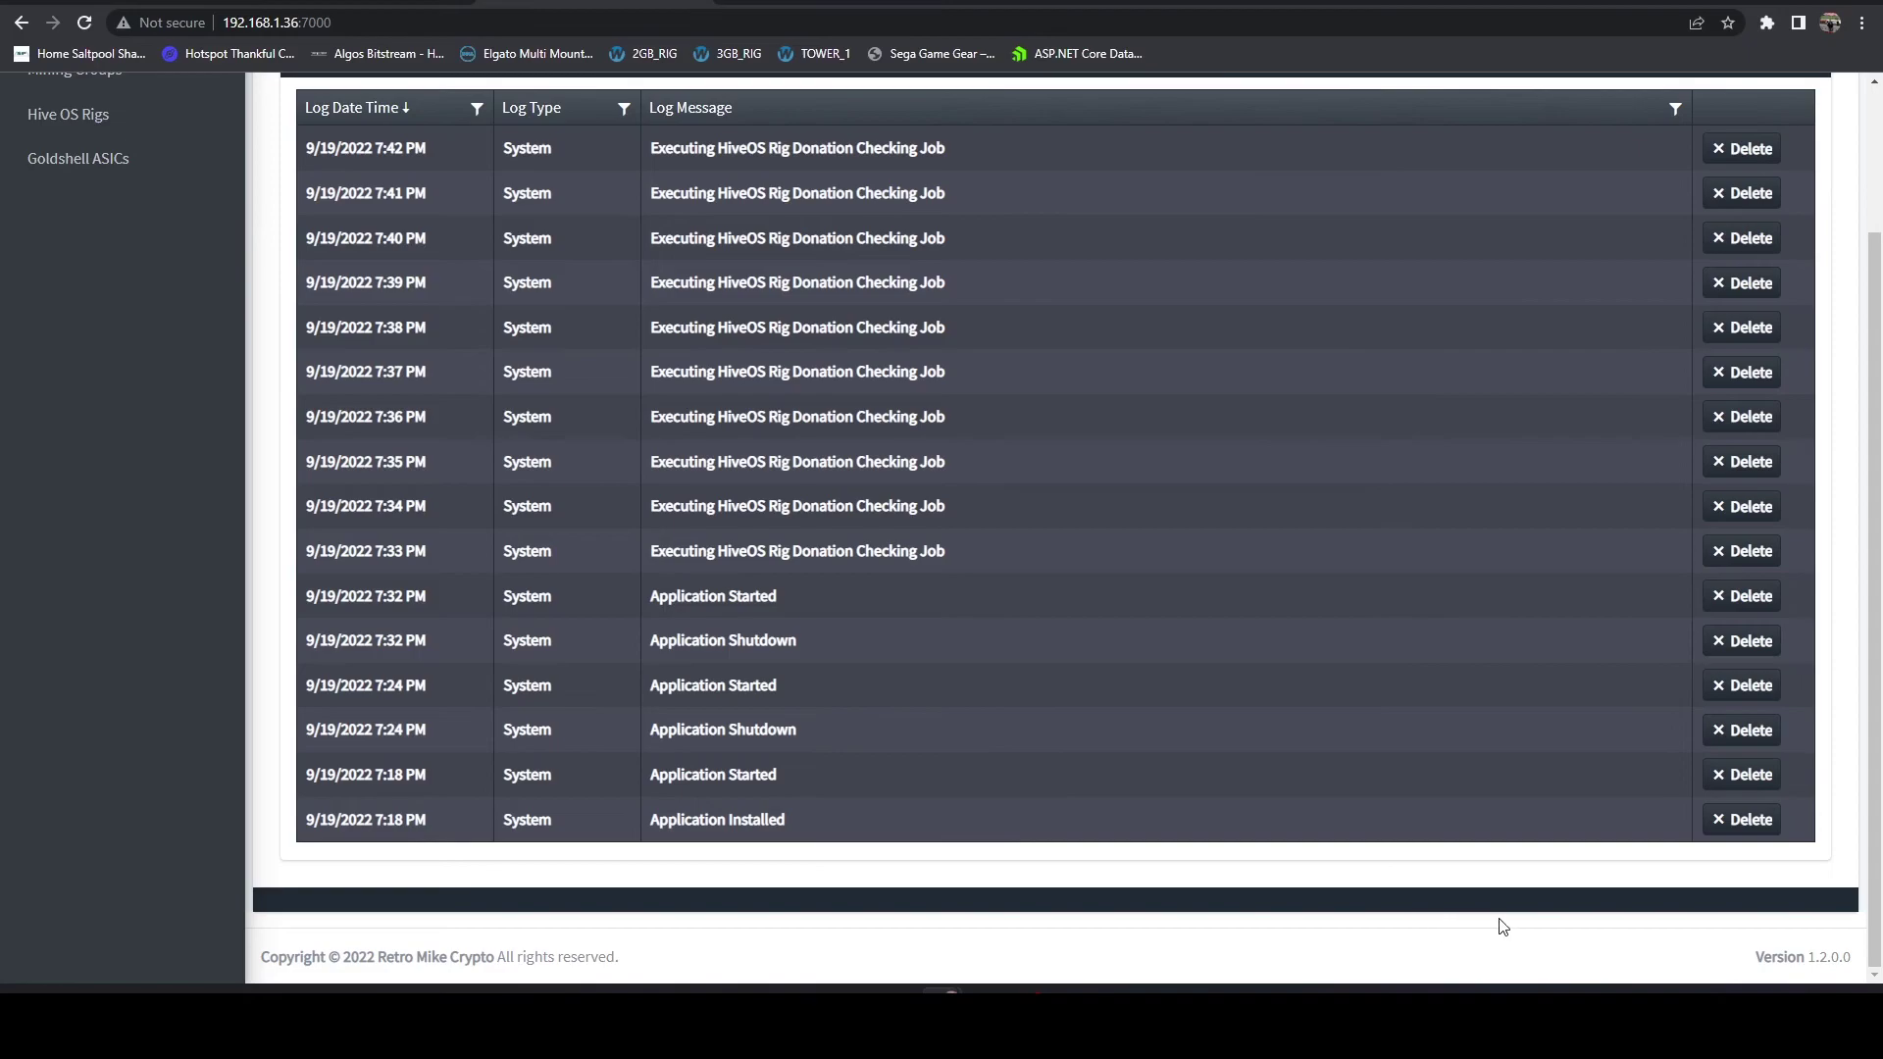
scroll(1000, 687, up, 2)
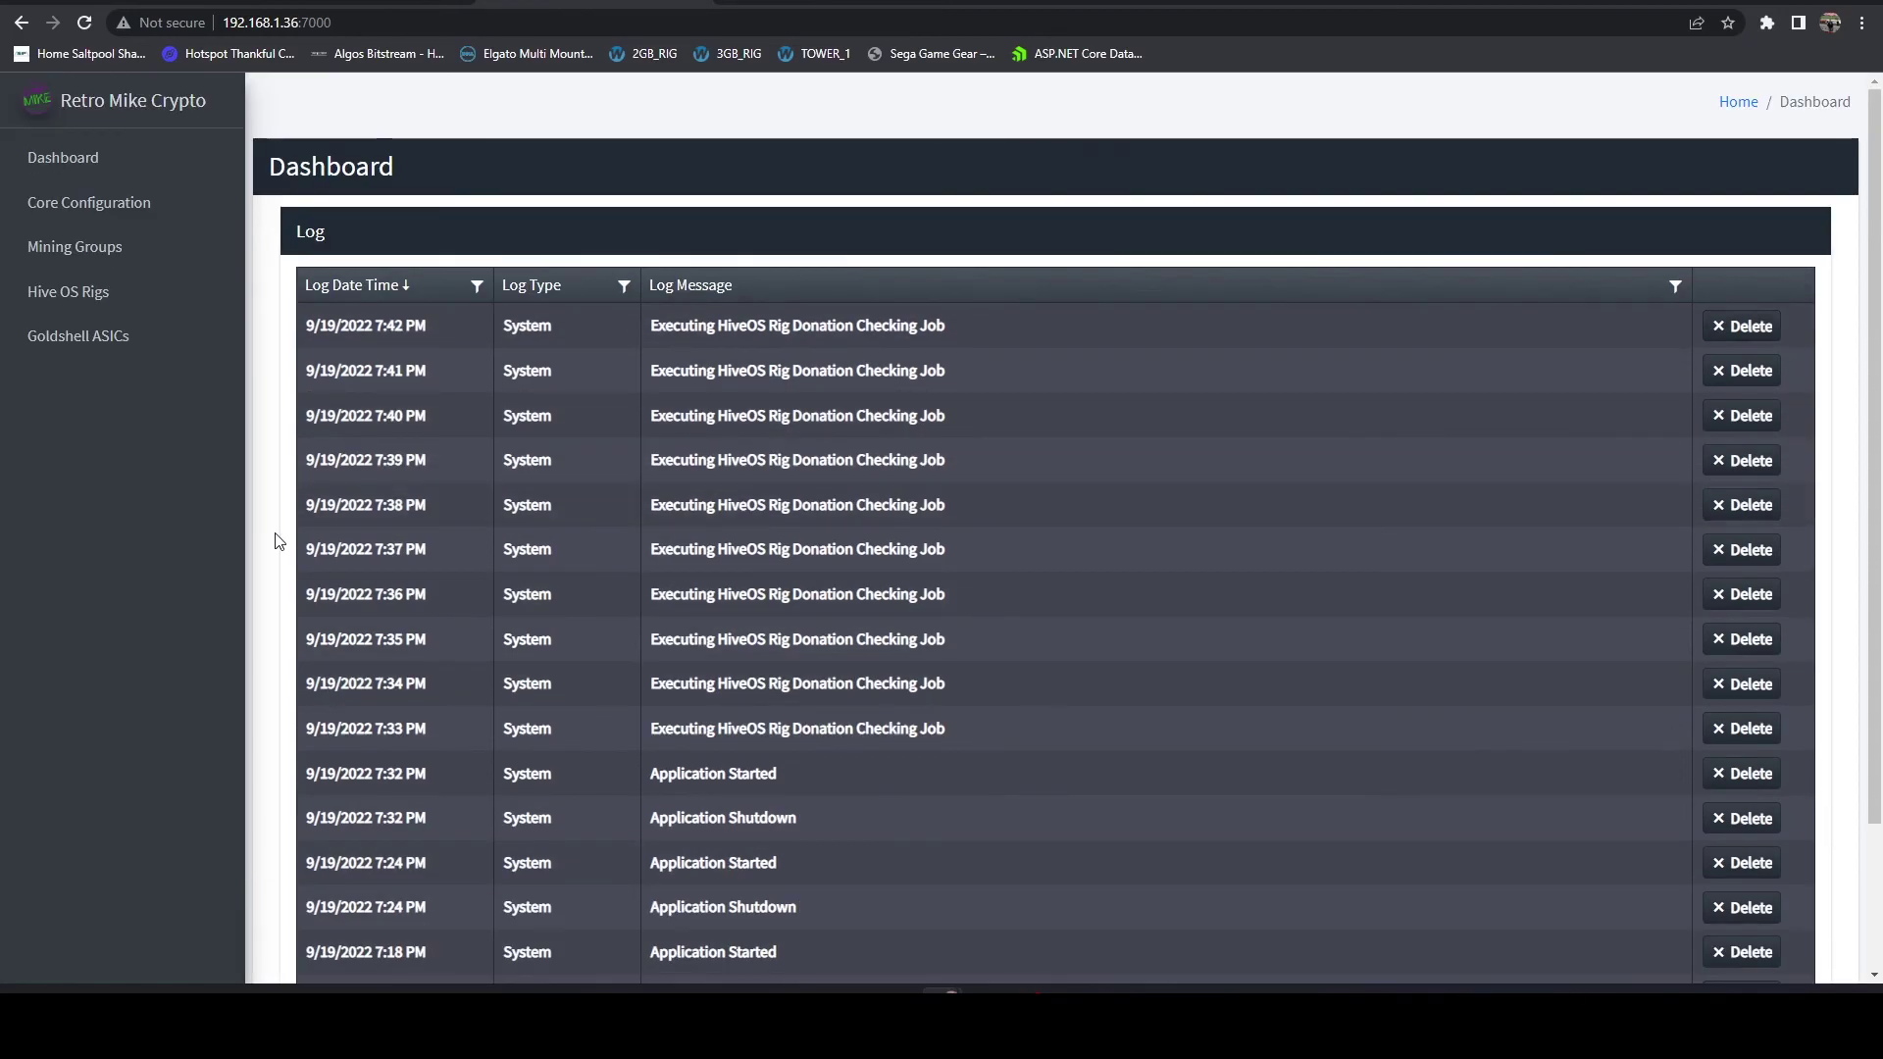
Step: Reload the dashboard to refresh its log
click(72, 178)
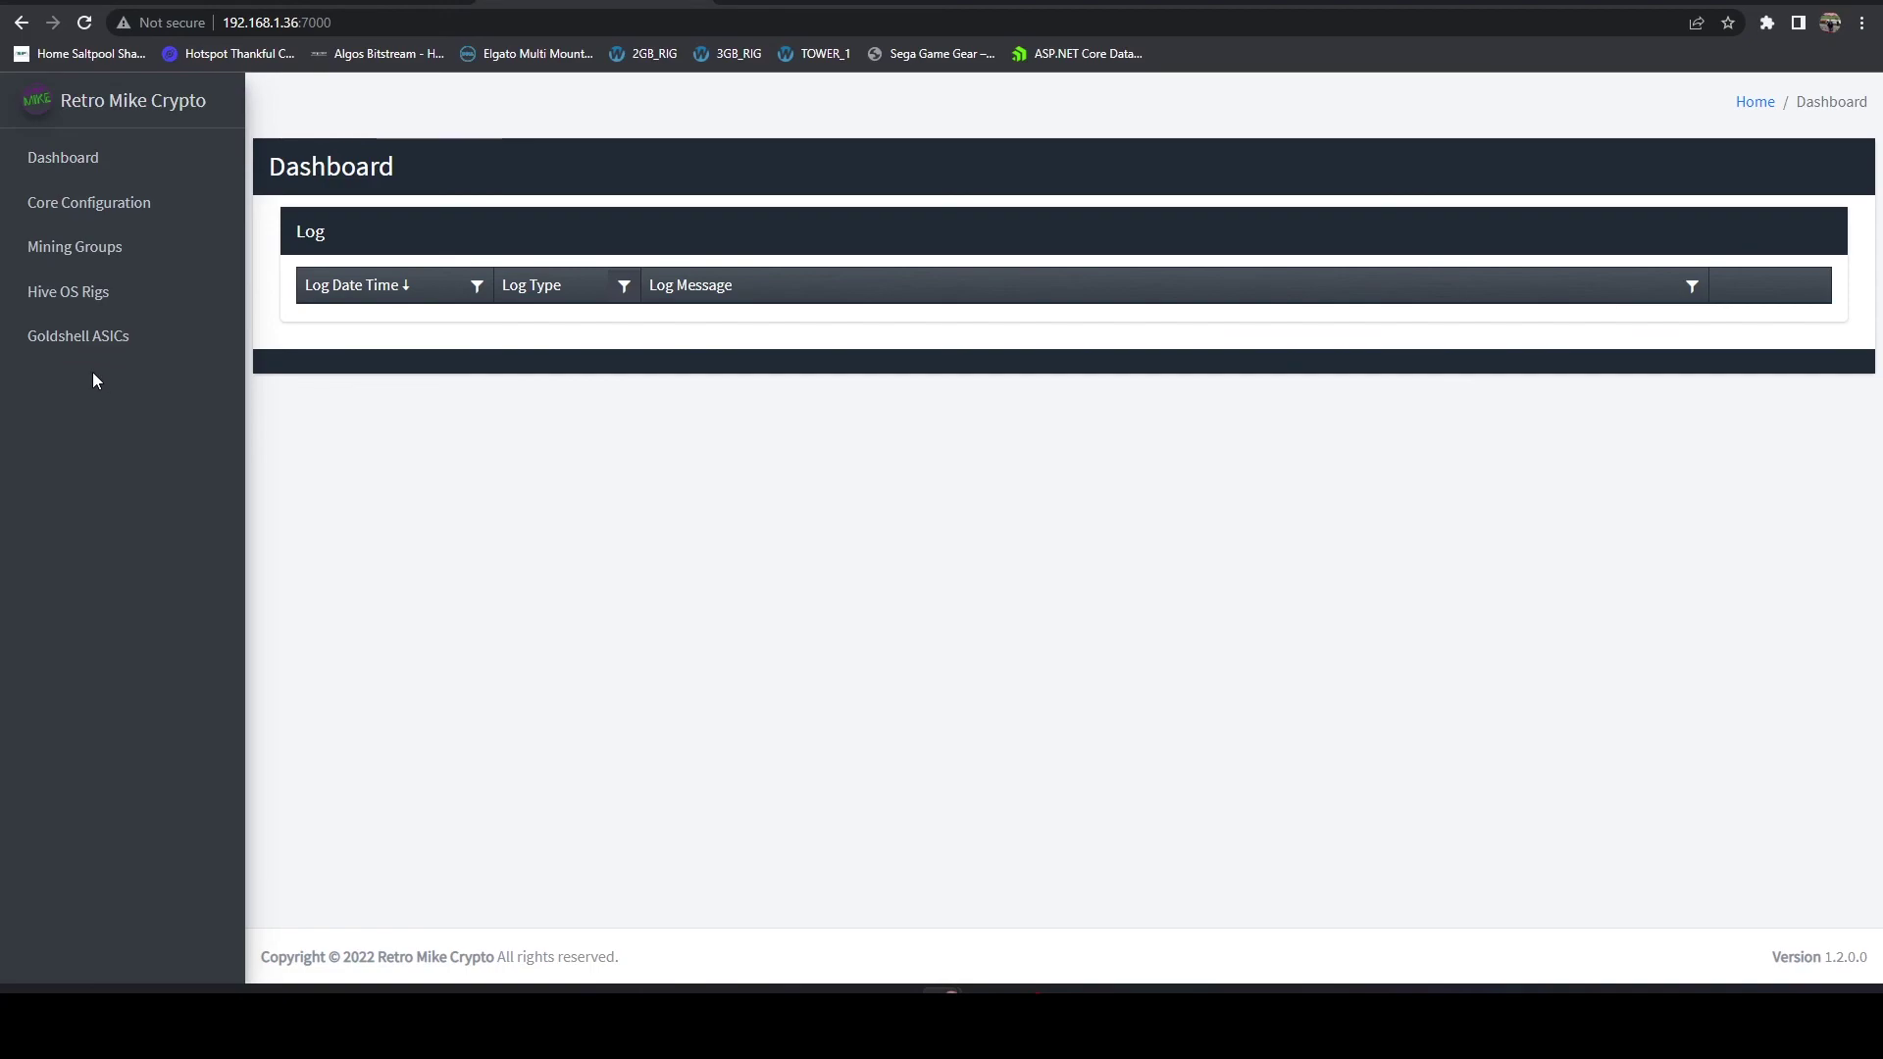
click(55, 169)
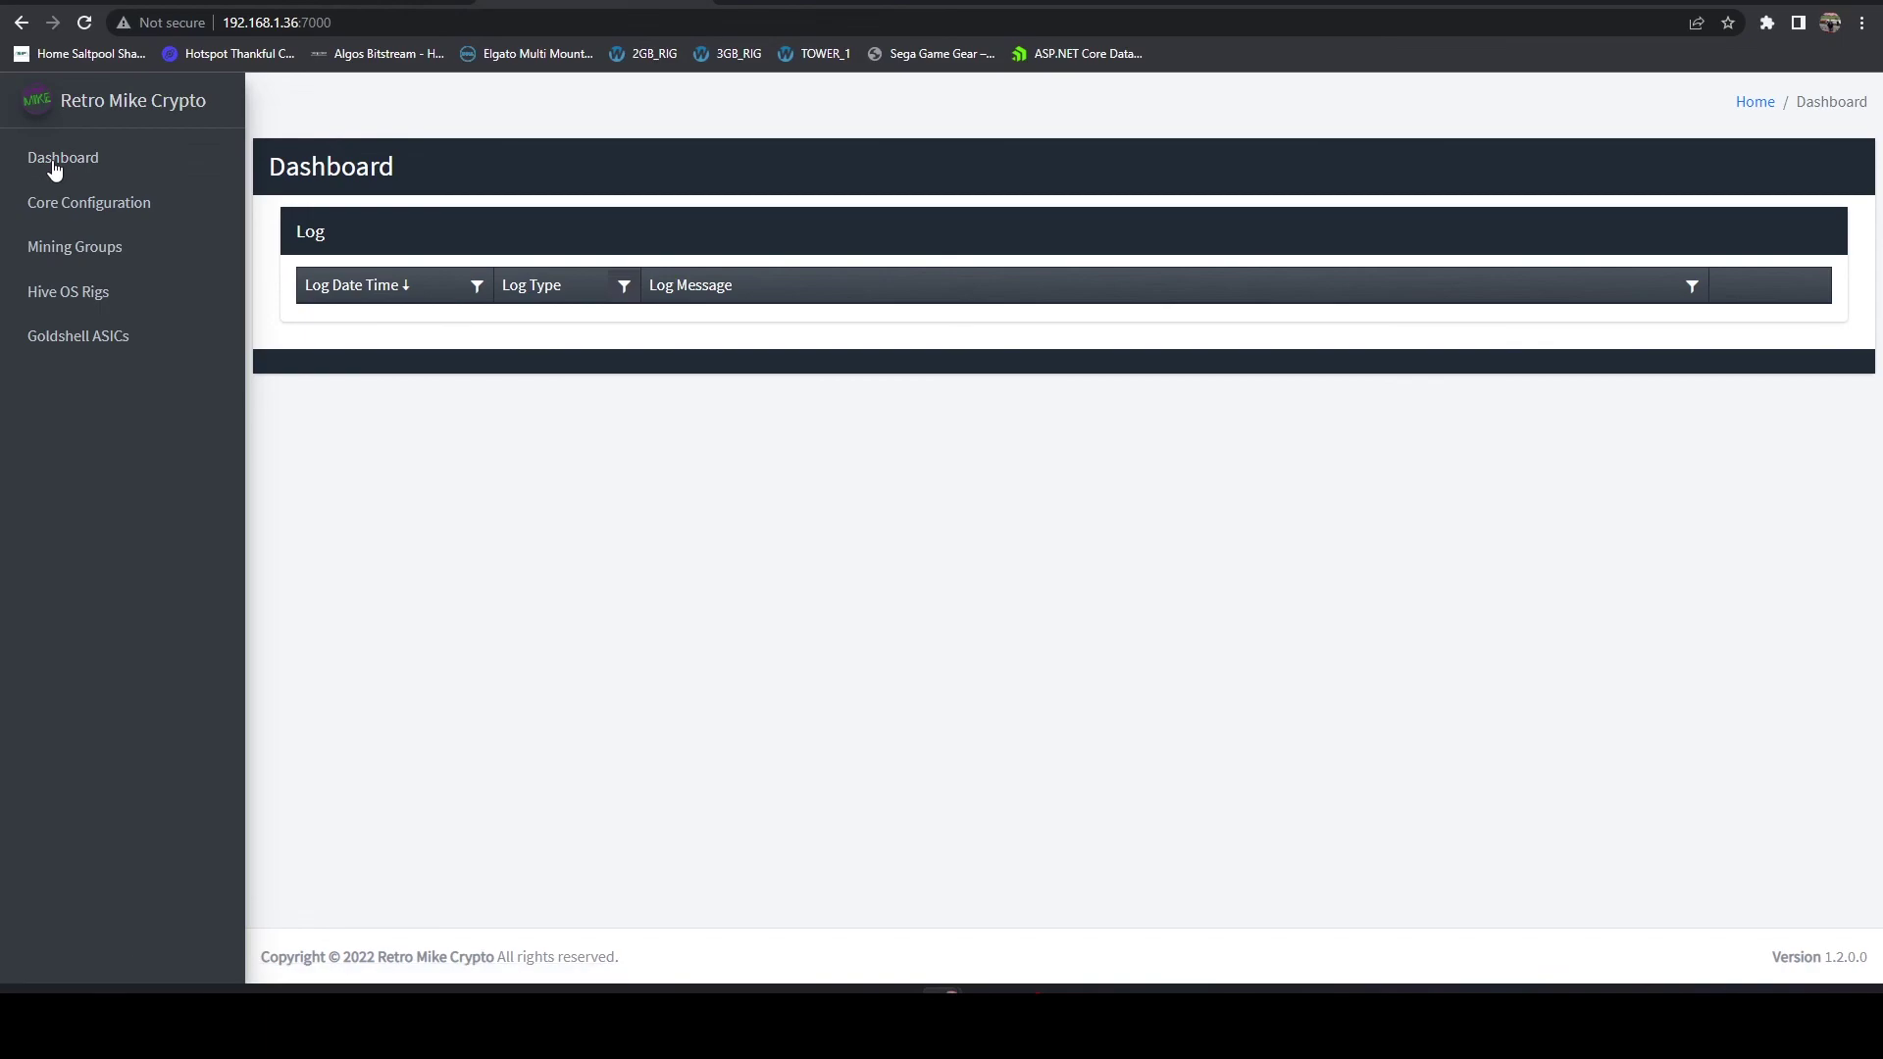